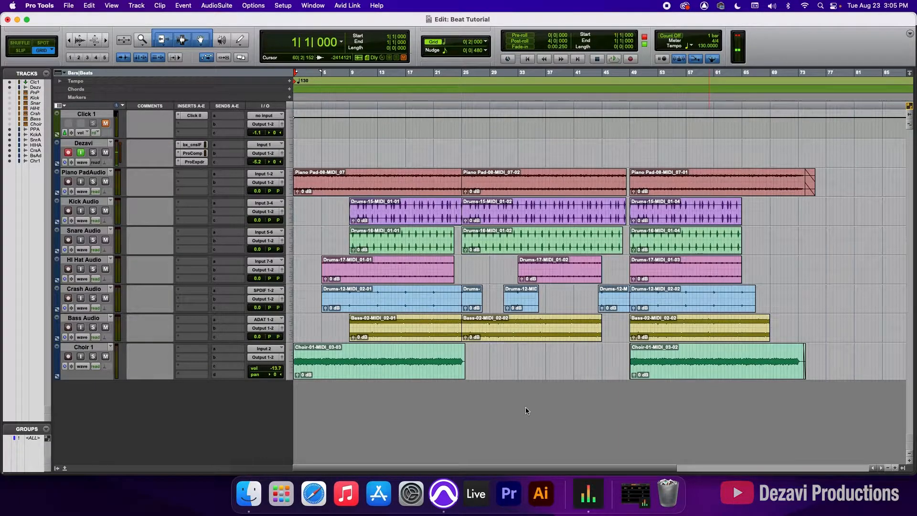
# Select the whole song from bar 1 to bar 76 and bounce it offline as the WAV file "Raw Unedited File"
pyautogui.moveTo(815, 90); pyautogui.dragTo(295, 89)
pyautogui.moveTo(818, 75); pyautogui.dragTo(821, 75)
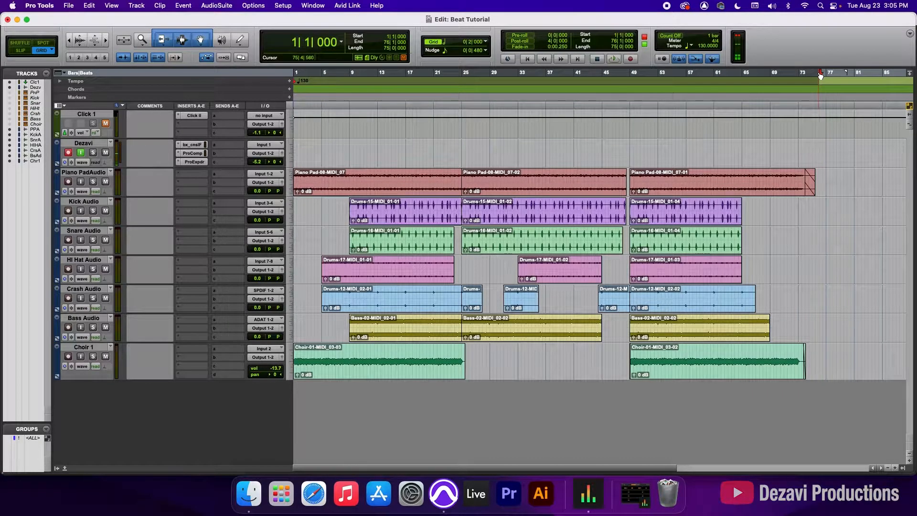
pyautogui.click(69, 6)
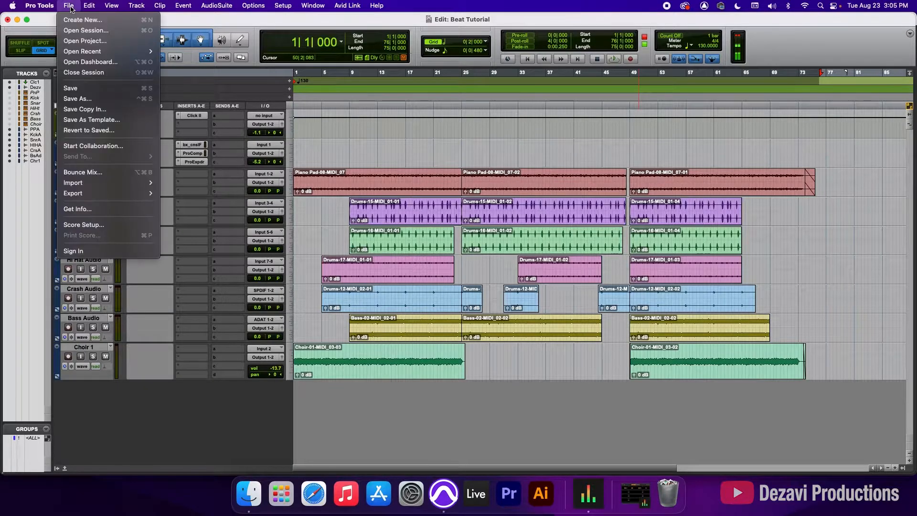
pyautogui.click(77, 173)
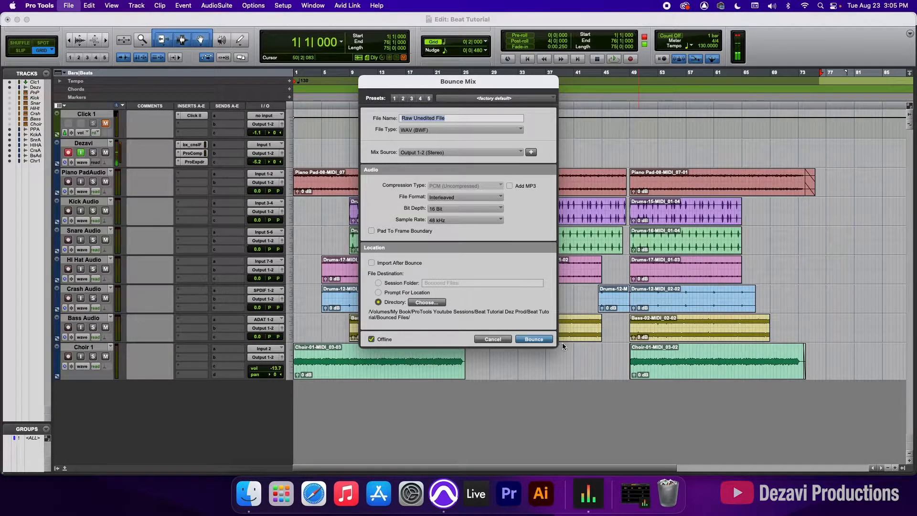
pyautogui.click(542, 342)
pyautogui.click(542, 340)
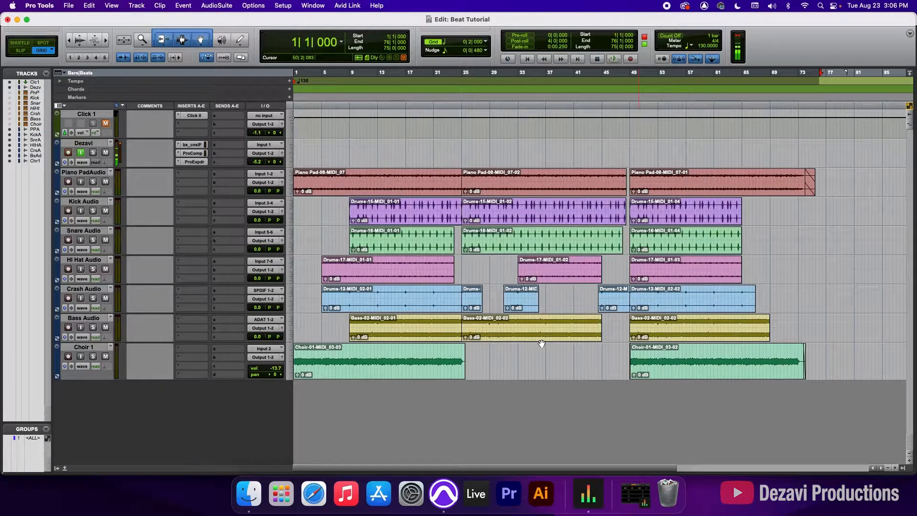
pyautogui.press('Return')
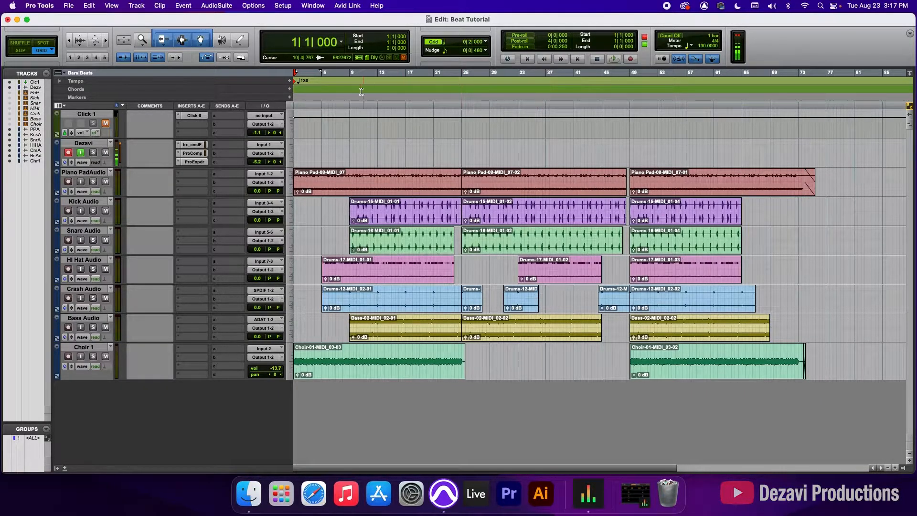
# Select bars 9 to 17 in the timeline, mute the piano pad, bass and choir tracks, and play the selection
pyautogui.moveTo(349, 85); pyautogui.dragTo(405, 92)
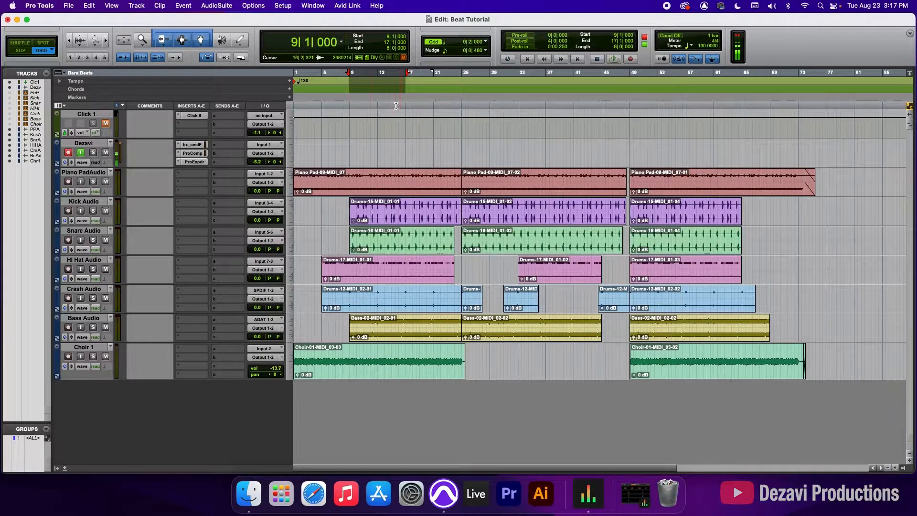
pyautogui.click(105, 182)
pyautogui.click(105, 327)
pyautogui.click(106, 356)
pyautogui.press('space')
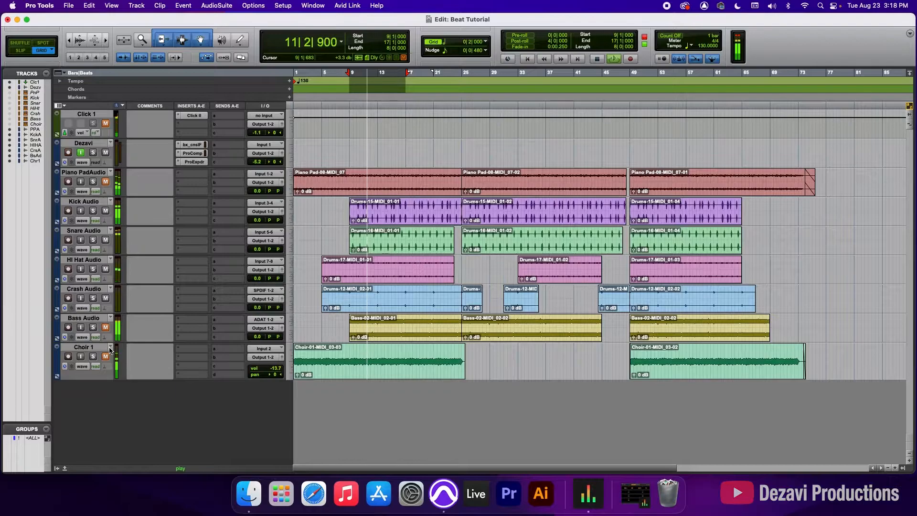
# In the mixer, insert the multichannel EQ3 7-Band plug-in on the first insert of the Kick Audio track
pyautogui.press('super+equal')
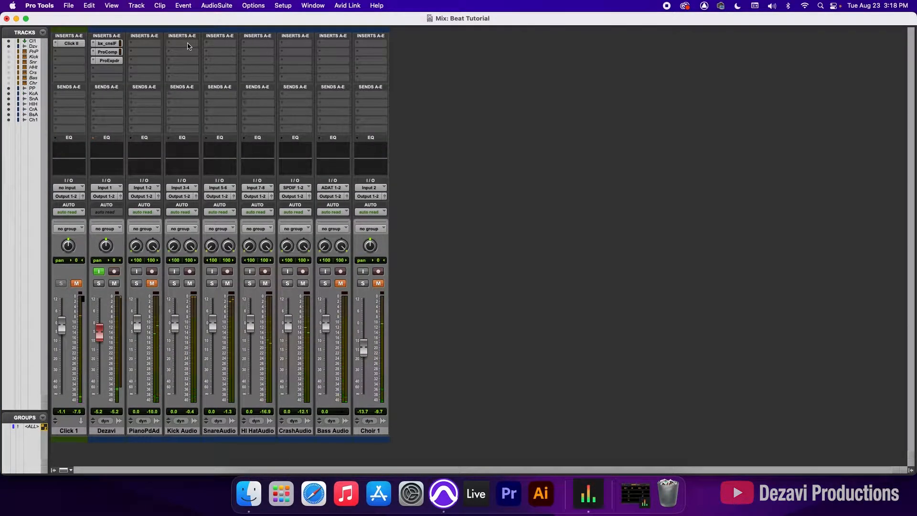
pyautogui.click(186, 46)
pyautogui.moveTo(188, 46)
pyautogui.moveTo(277, 45)
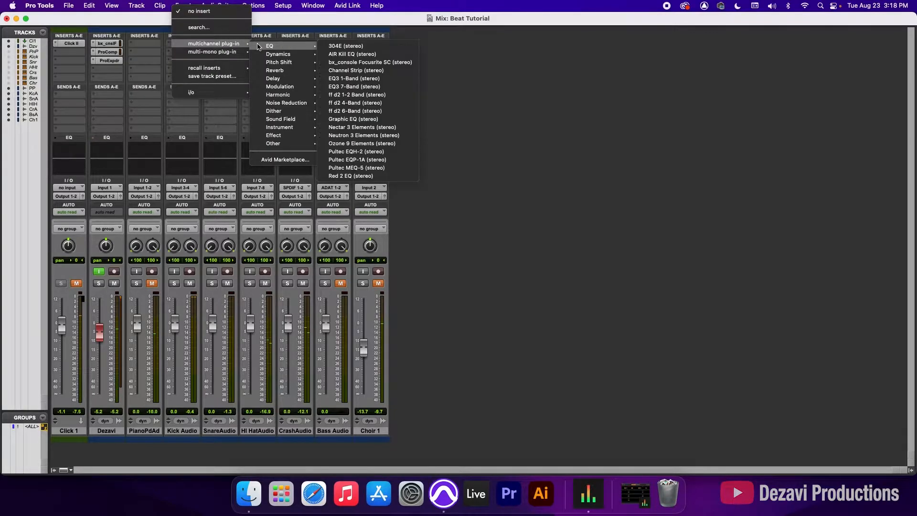
pyautogui.click(348, 87)
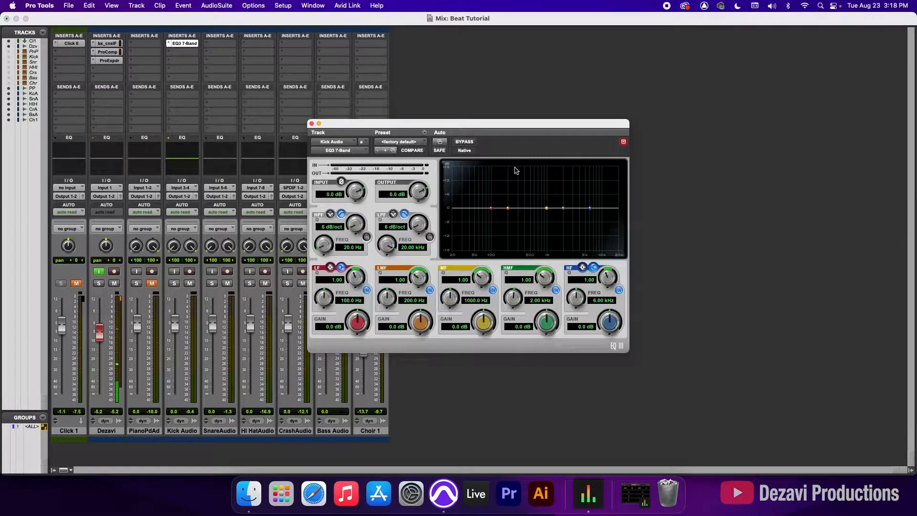
pyautogui.moveTo(494, 126); pyautogui.dragTo(553, 127)
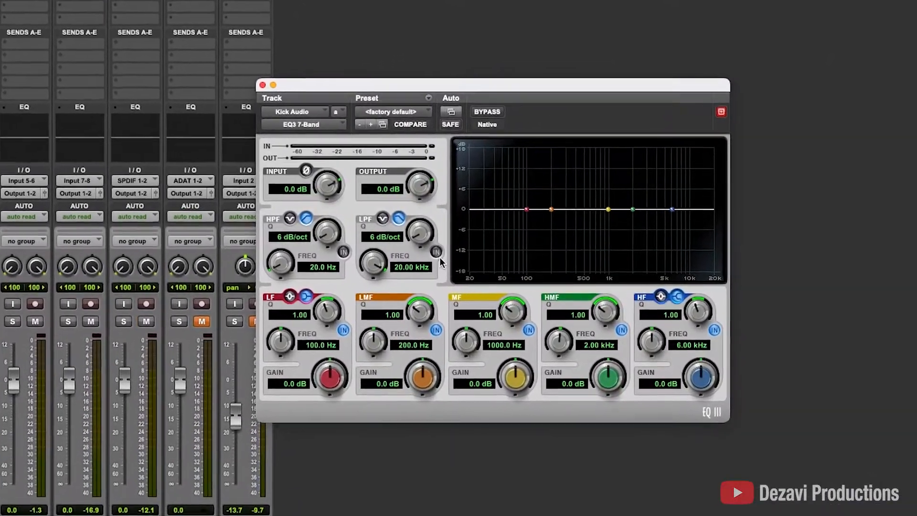
# Enable the kick EQ's low-pass filter at 18 dB/oct and 2.52 kHz, muting the hi-hat and crash tracks to hear it
pyautogui.click(460, 246)
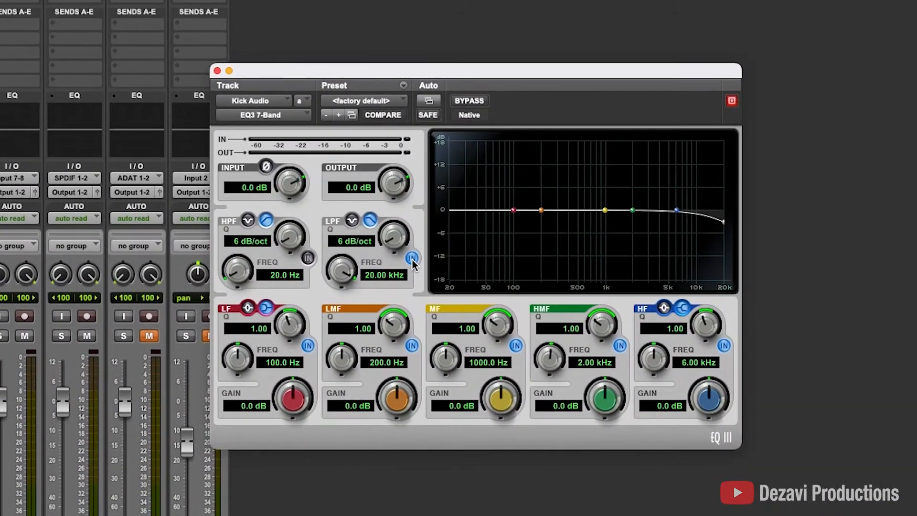
pyautogui.moveTo(394, 238); pyautogui.dragTo(393, 162)
pyautogui.moveTo(344, 266); pyautogui.dragTo(350, 304)
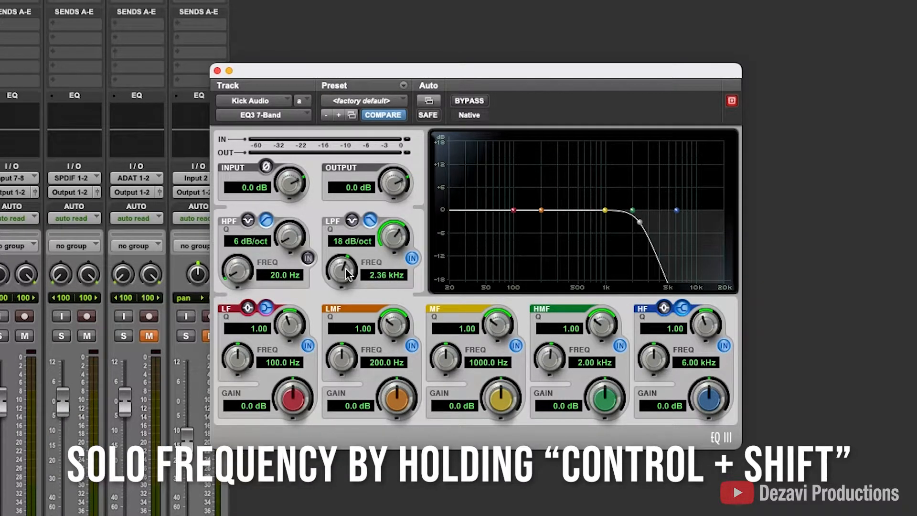
pyautogui.moveTo(347, 274); pyautogui.dragTo(347, 281)
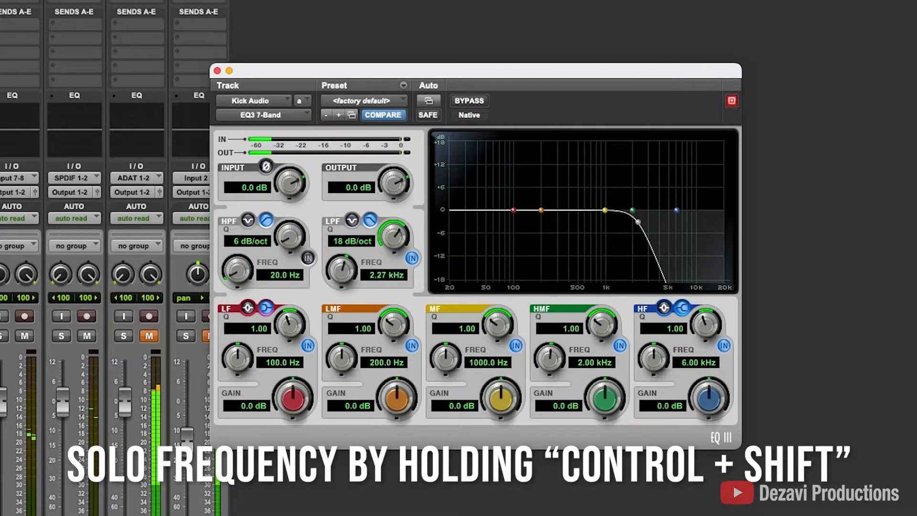
pyautogui.click(24, 335)
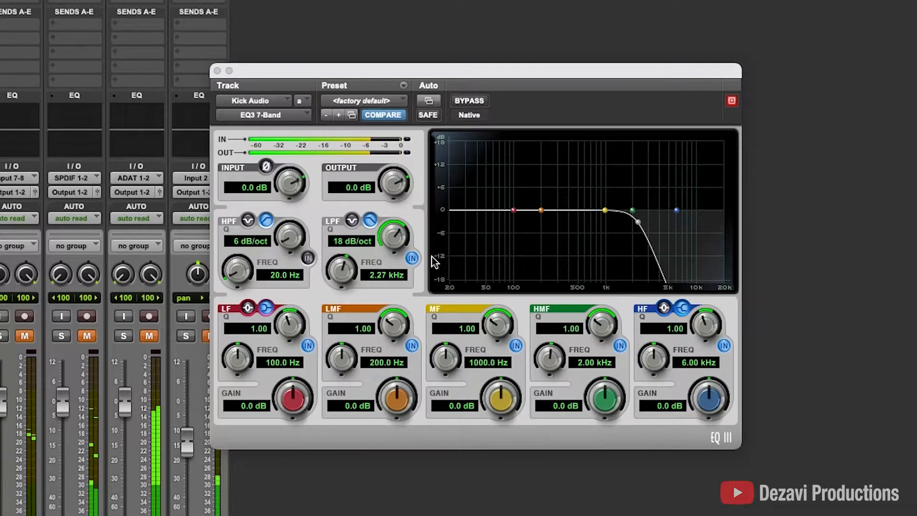
pyautogui.moveTo(342, 270); pyautogui.dragTo(336, 251)
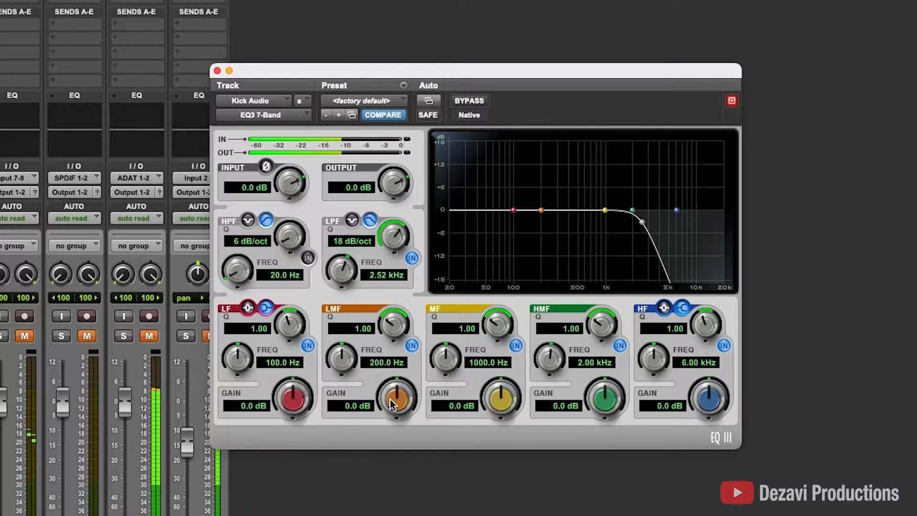
# Boost the kick EQ's low-mid band by 1.6 dB at 133.7 Hz, and set the input and output levels to -2 dB
pyautogui.moveTo(339, 362); pyautogui.dragTo(345, 382)
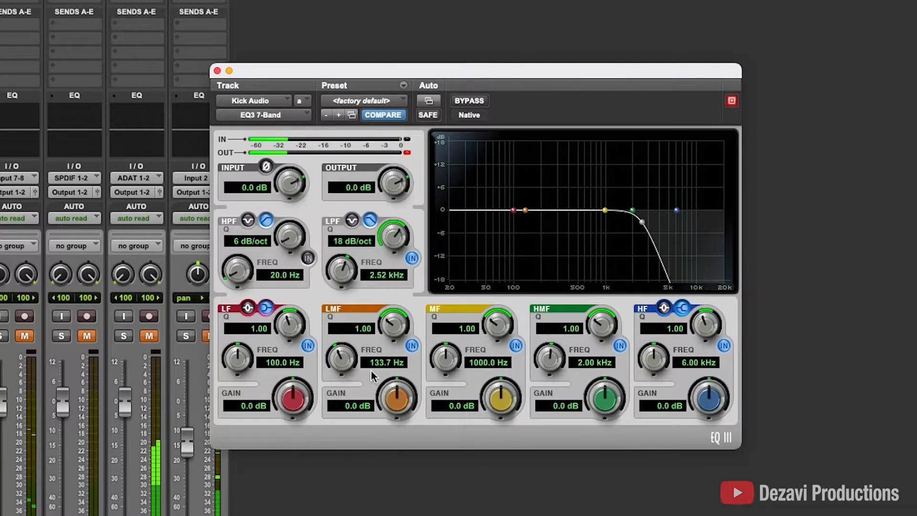
pyautogui.moveTo(394, 402); pyautogui.dragTo(395, 389)
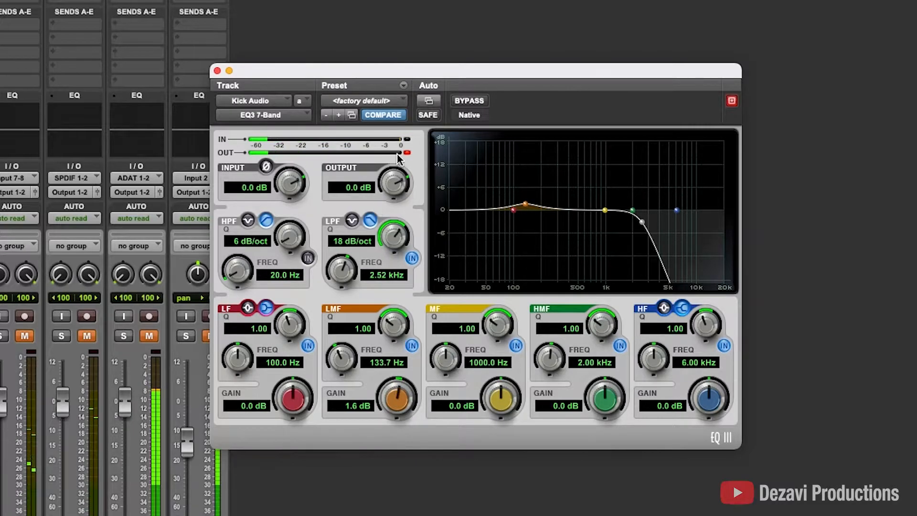
pyautogui.click(341, 189)
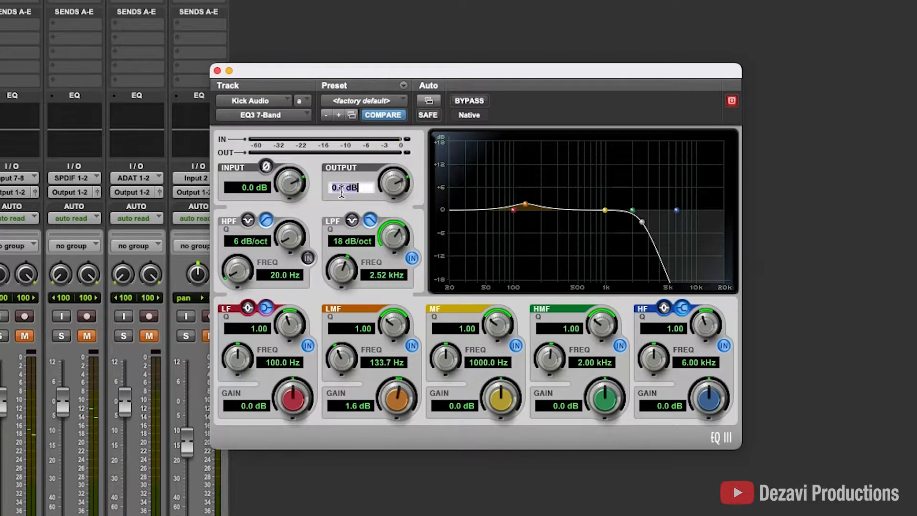
pyautogui.click(239, 188)
pyautogui.write('-2')
pyautogui.press('Return')
pyautogui.click(333, 192)
pyautogui.write('-2')
pyautogui.press('Return')
pyautogui.press('space')
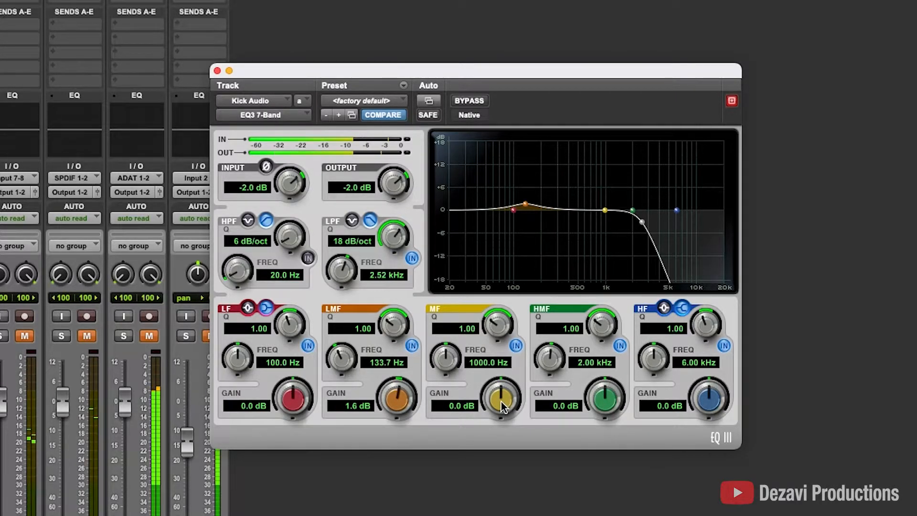
# Cut the kick EQ's mid band by 1.3 dB at 717 Hz with a Q of 1.53, and disable the high-mid band
pyautogui.moveTo(451, 360)
pyautogui.mouseDown()
pyautogui.moveTo(448, 379)
pyautogui.moveTo(448, 356)
pyautogui.mouseUp()
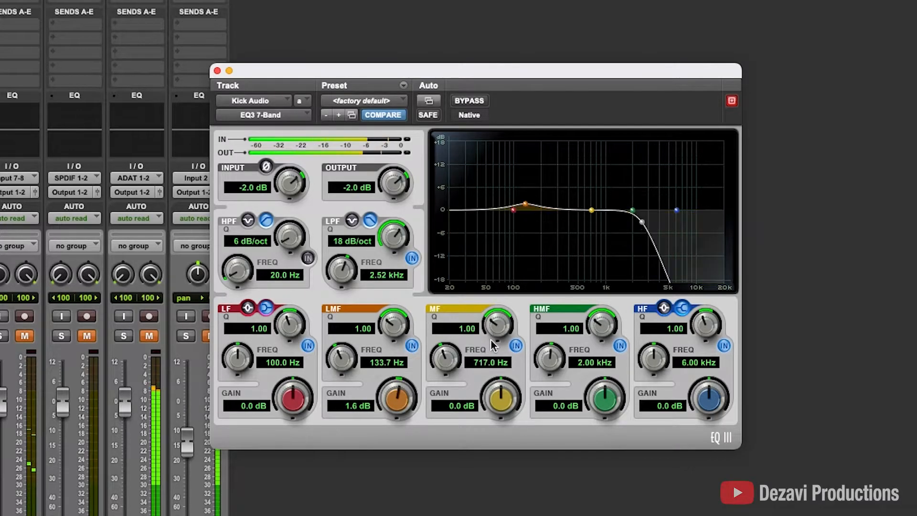
pyautogui.moveTo(500, 321); pyautogui.dragTo(502, 316)
pyautogui.moveTo(501, 389); pyautogui.dragTo(501, 402)
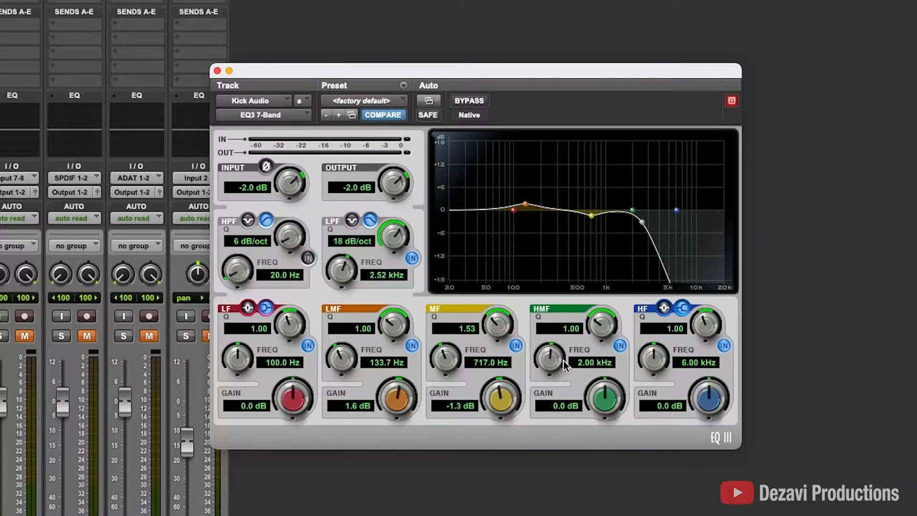
pyautogui.click(616, 346)
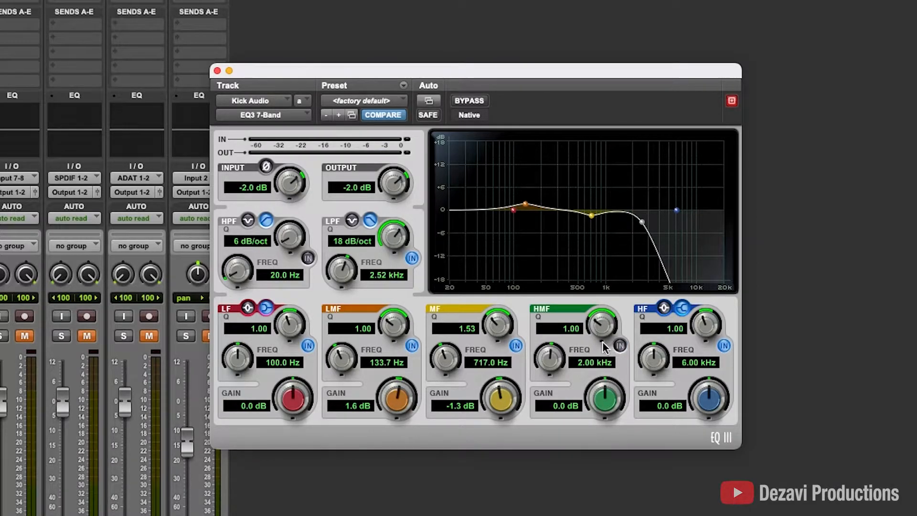
# Compare the kick sound with the EQ bypassed and active during playback
pyautogui.click(471, 102)
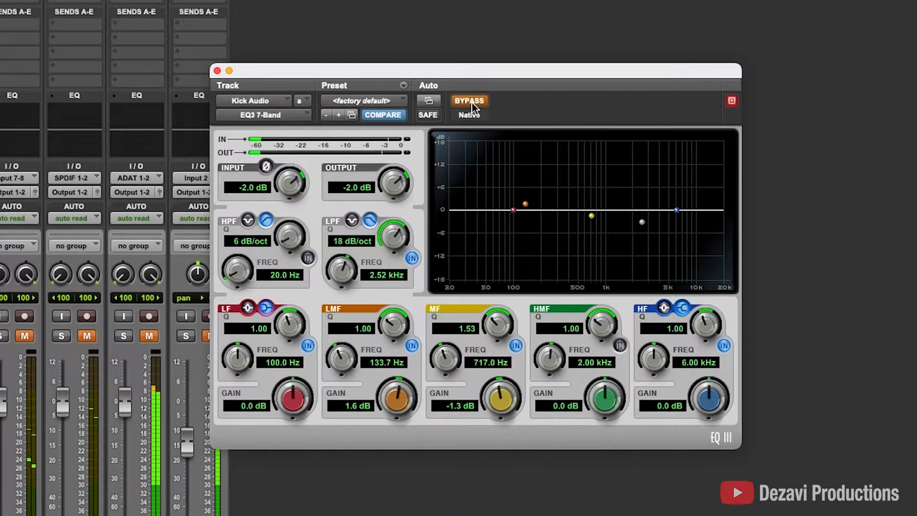
pyautogui.click(472, 102)
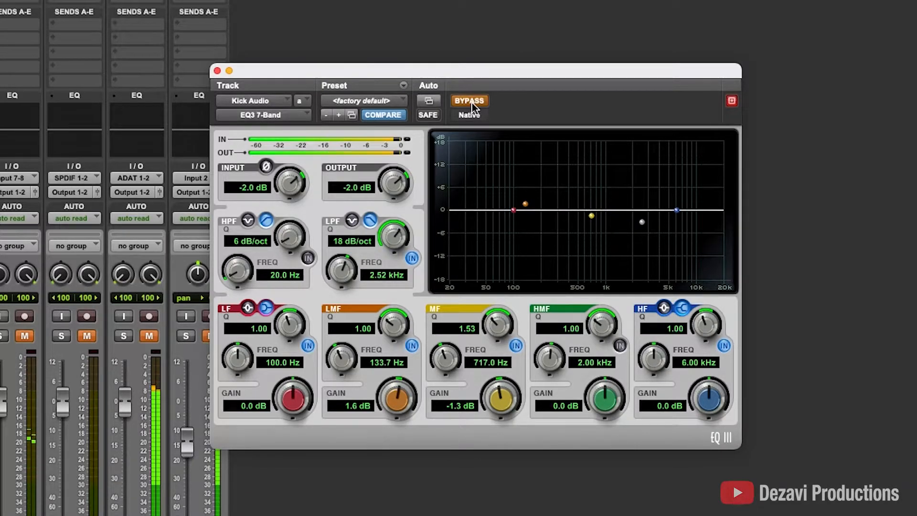
pyautogui.click(470, 101)
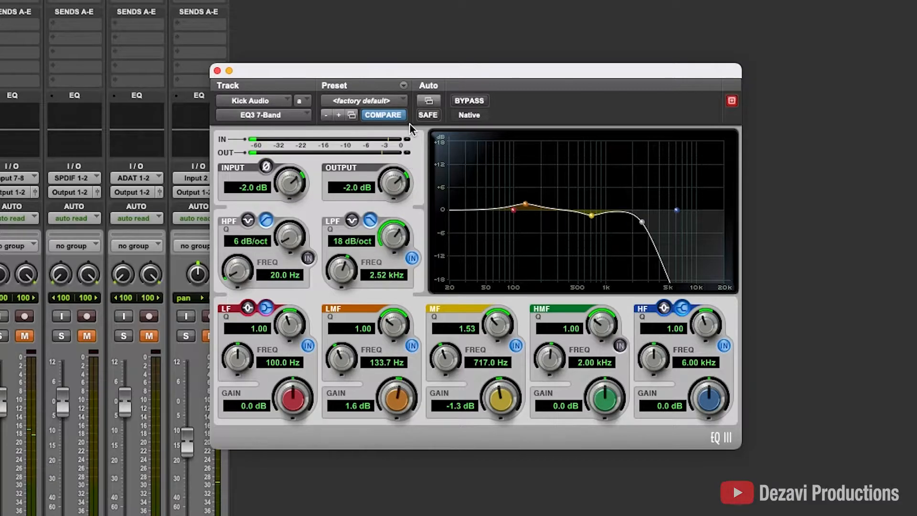
# Unmute the hi-hat and crash tracks and compare the drums with the kick EQ bypassed and active
pyautogui.click(8, 336)
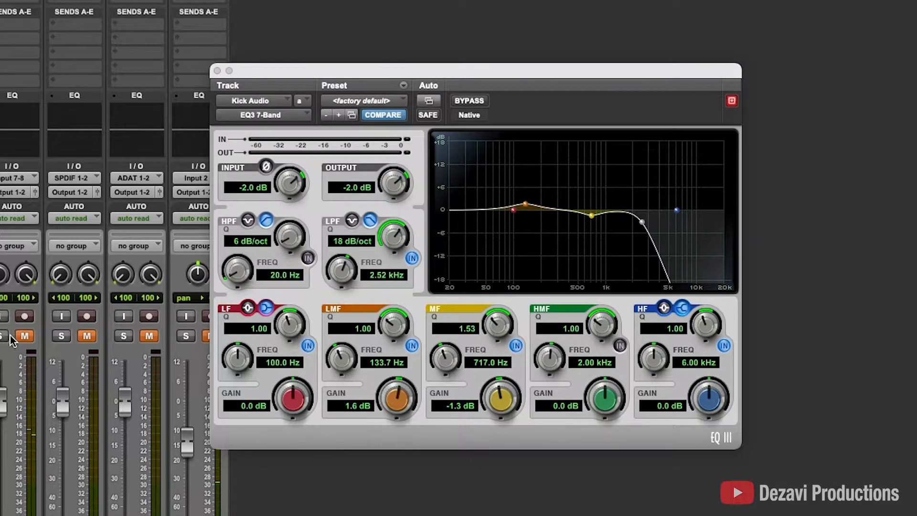
pyautogui.click(87, 336)
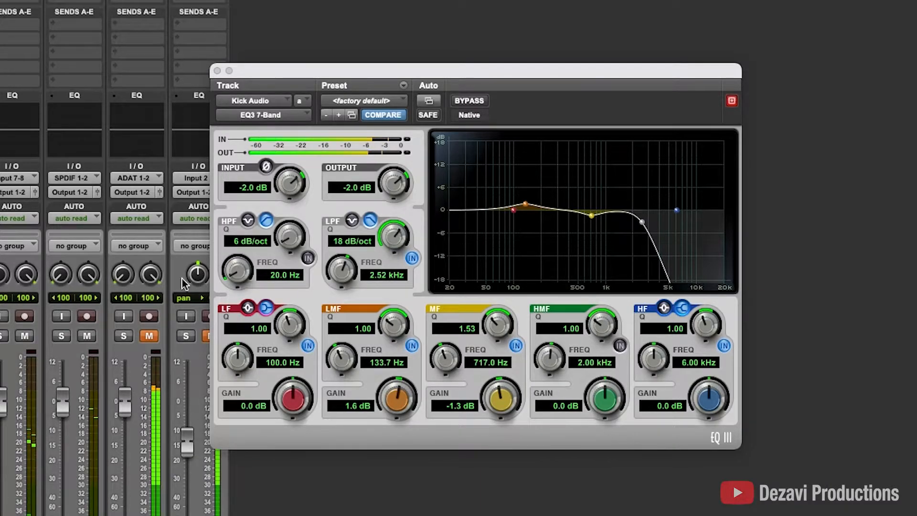
pyautogui.click(460, 99)
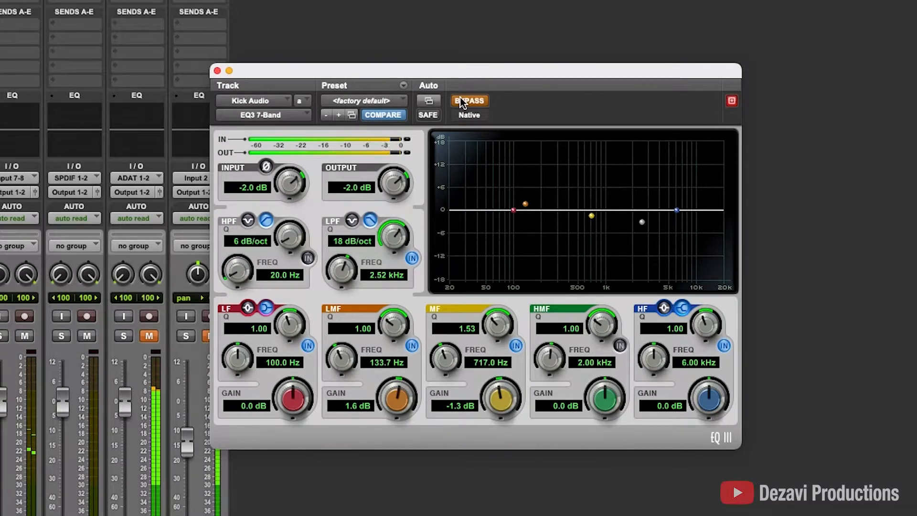
pyautogui.click(460, 98)
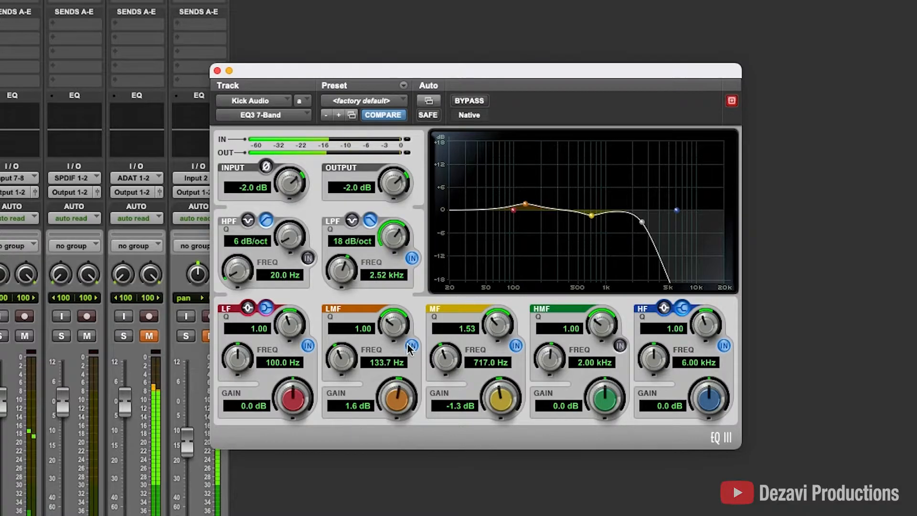
pyautogui.press('space')
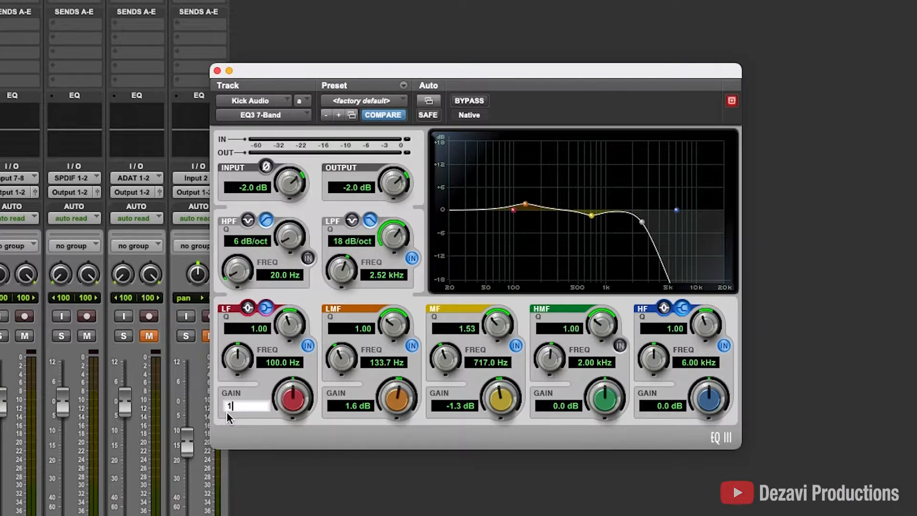
# Set the kick EQ's low-frequency band to 1 dB gain at 53.8 Hz, with the hi-hat and crash tracks muted again
pyautogui.write('1')
pyautogui.press('Return')
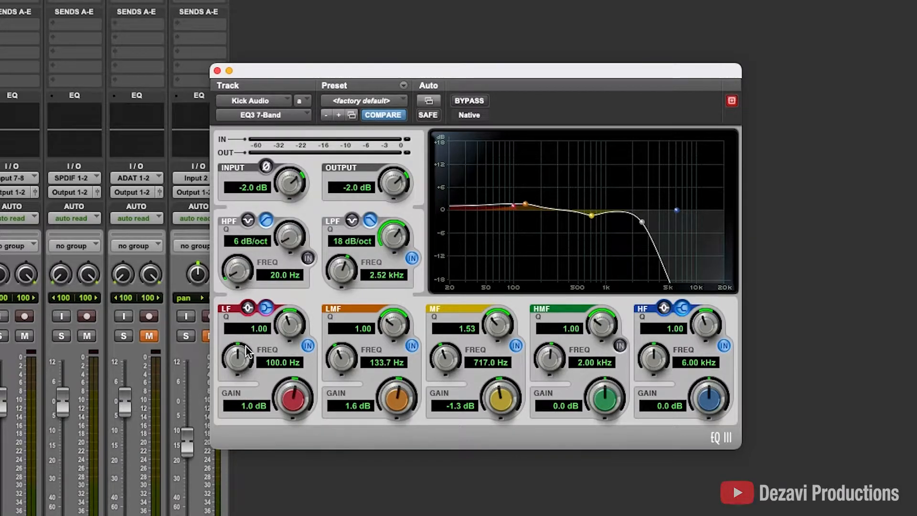
pyautogui.press('space')
pyautogui.moveTo(245, 352); pyautogui.dragTo(245, 361)
pyautogui.click(24, 336)
pyautogui.click(86, 335)
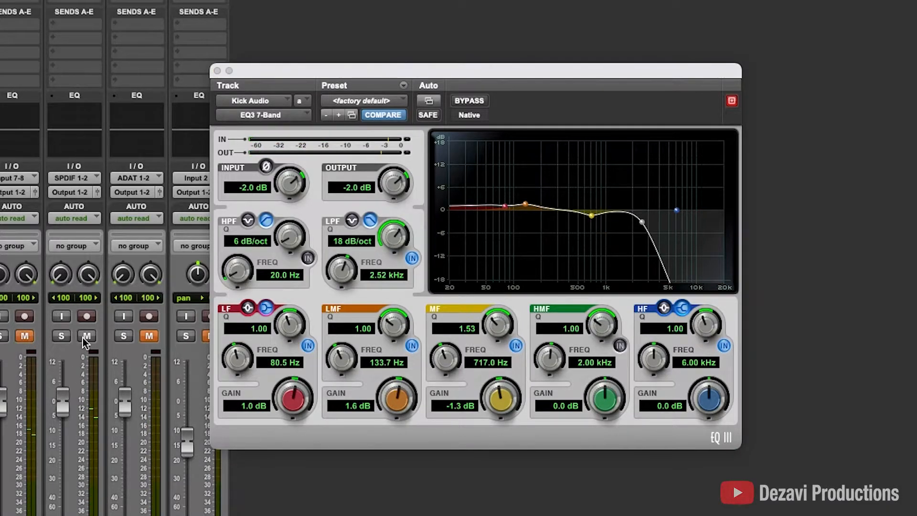
pyautogui.moveTo(237, 357); pyautogui.dragTo(238, 378)
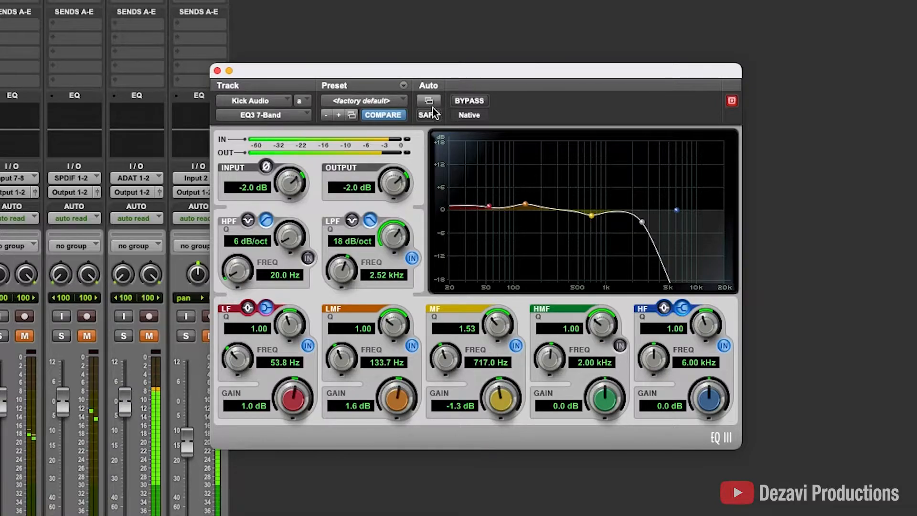
# Set the kick EQ's output to -1 dB and compare the sound with the EQ bypassed and active
pyautogui.click(464, 101)
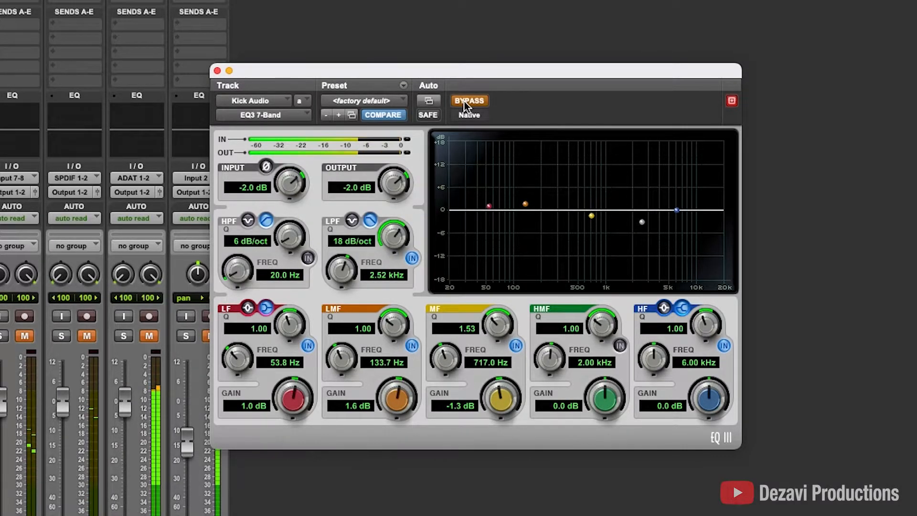
pyautogui.click(464, 101)
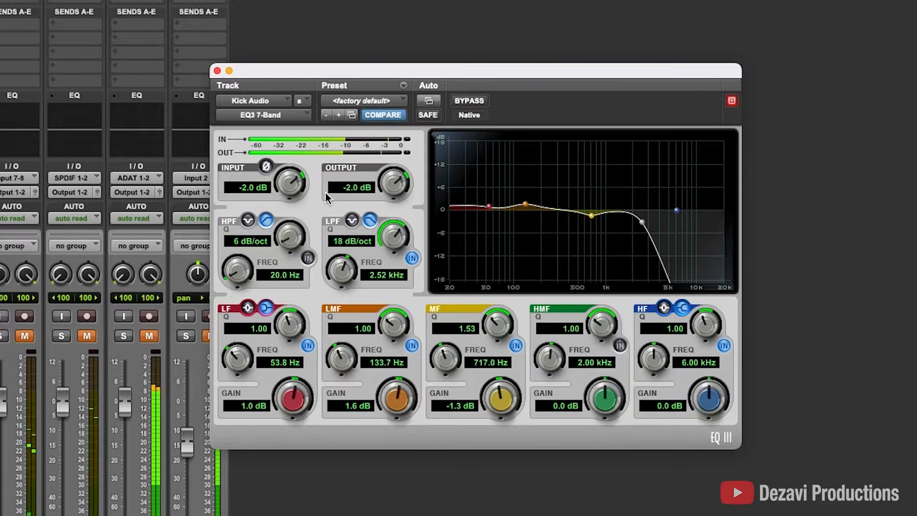
pyautogui.click(346, 188)
pyautogui.click(472, 101)
pyautogui.click(472, 100)
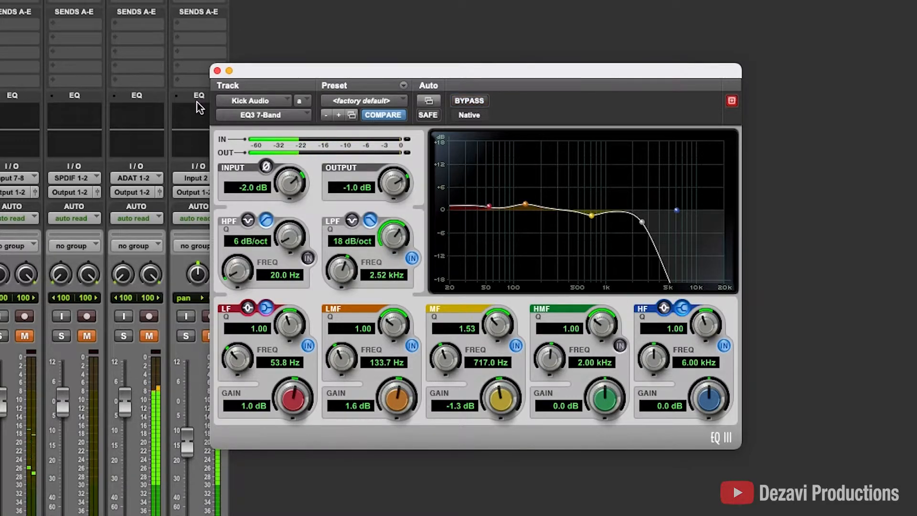
# Set the kick EQ's low-mid band to 2 dB gain at 162.2 Hz and compare the EQ bypassed and active
pyautogui.moveTo(397, 399); pyautogui.dragTo(397, 392)
pyautogui.moveTo(345, 358); pyautogui.dragTo(344, 355)
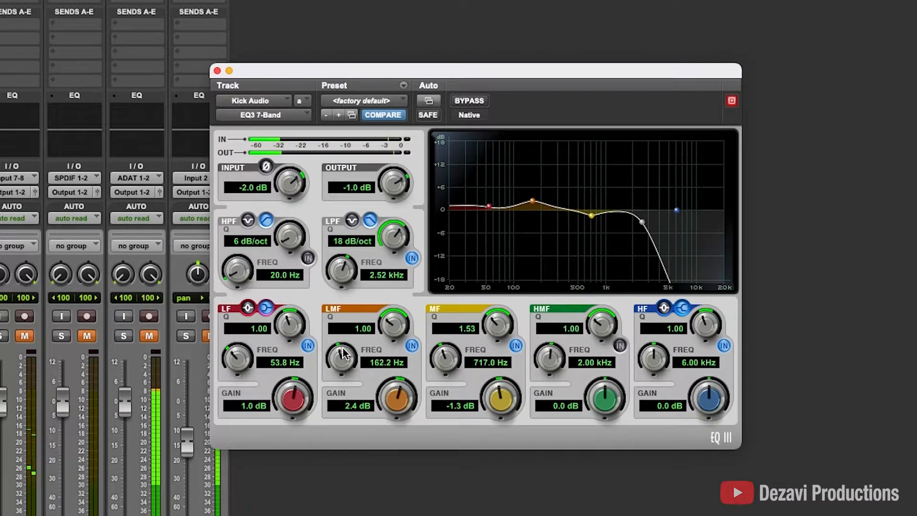
pyautogui.moveTo(393, 406)
pyautogui.mouseDown()
pyautogui.moveTo(390, 370)
pyautogui.moveTo(391, 411)
pyautogui.mouseUp()
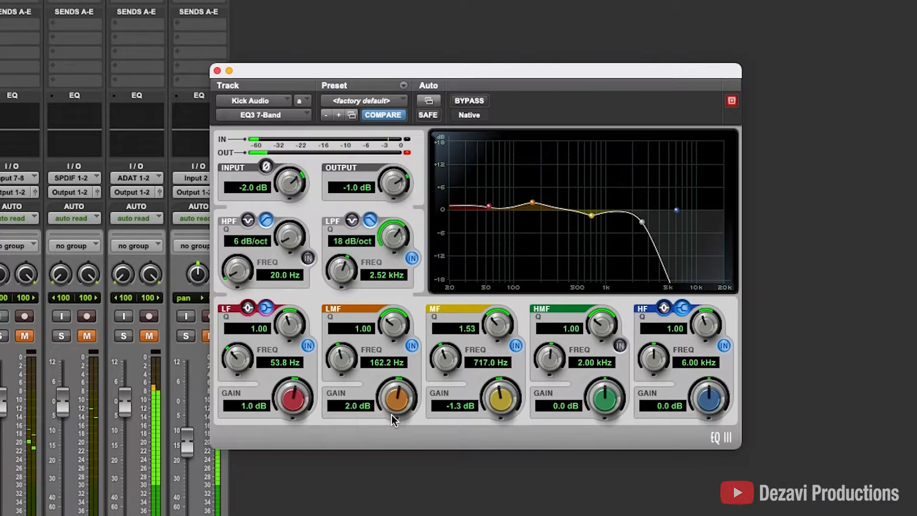
pyautogui.click(345, 403)
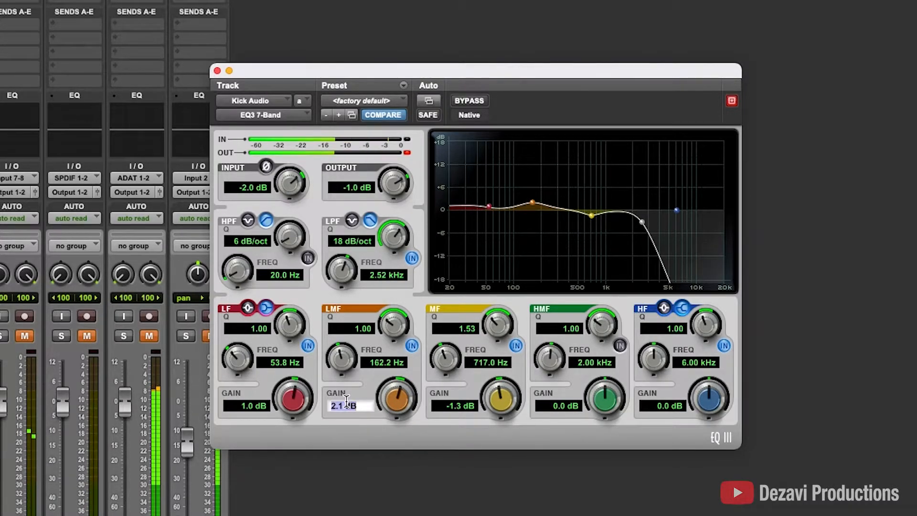
pyautogui.write('2')
pyautogui.press('Return')
pyautogui.click(473, 102)
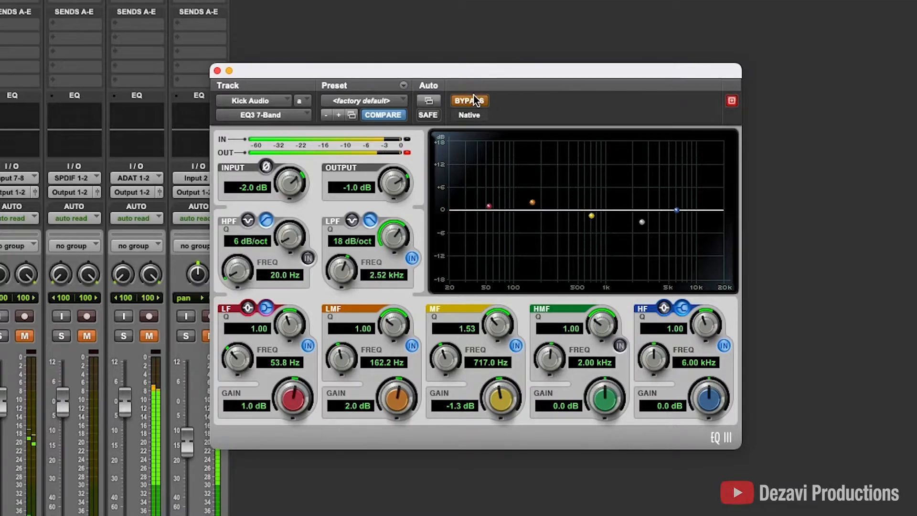
pyautogui.click(472, 102)
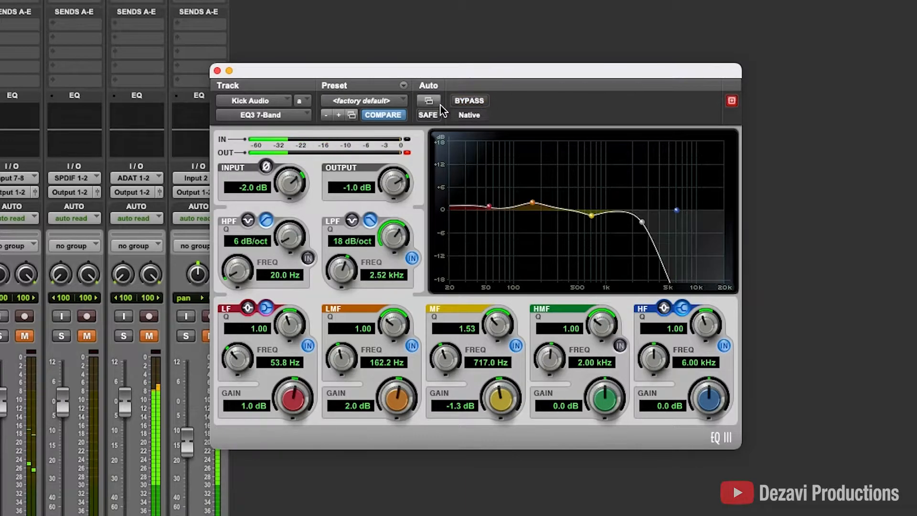
# Close the kick EQ and insert a multichannel EQ3 7-Band on the first insert slot of the snare audio track
pyautogui.click(217, 71)
pyautogui.click(101, 308)
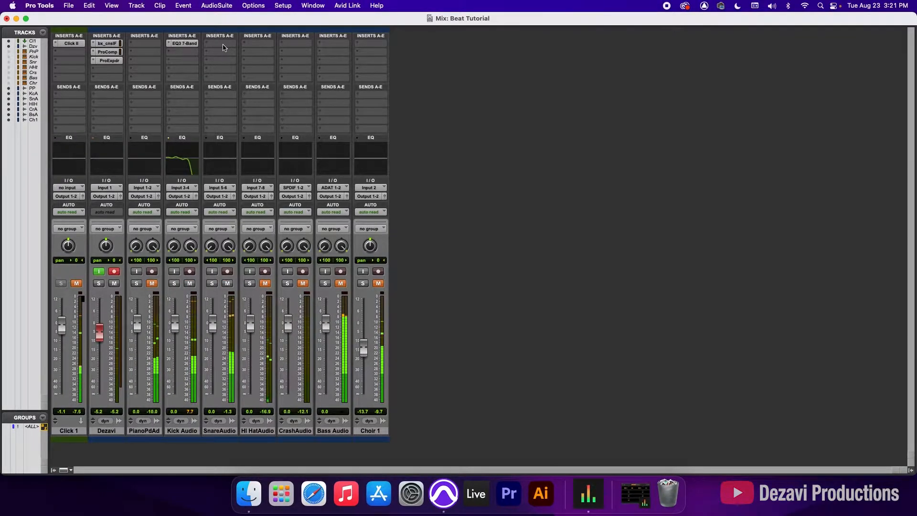
pyautogui.click(222, 45)
pyautogui.moveTo(224, 44)
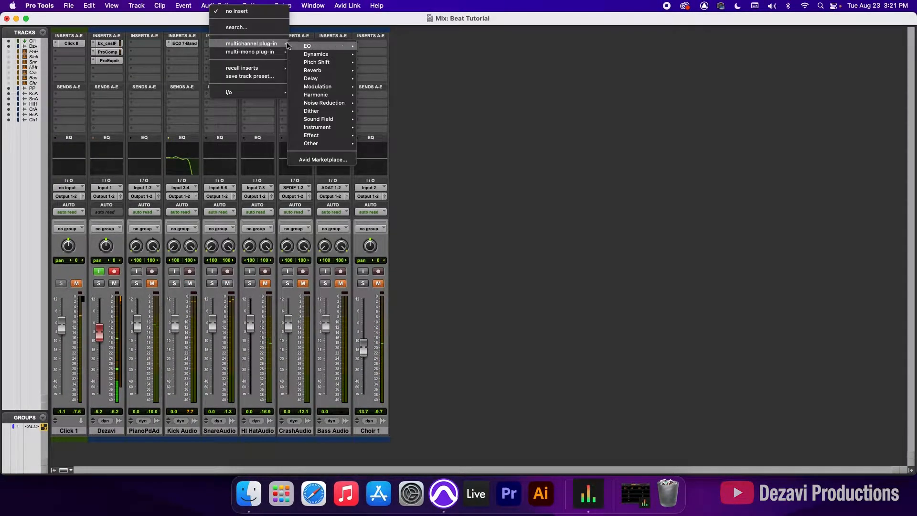
pyautogui.moveTo(310, 46)
pyautogui.click(391, 86)
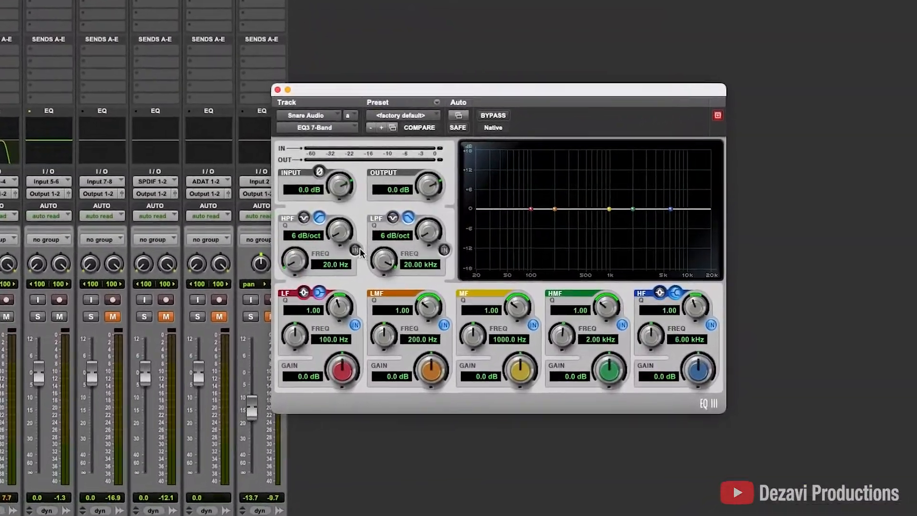
# Enable the snare EQ's high-pass filter with a 24 dB/oct slope at 90 Hz
pyautogui.click(355, 250)
pyautogui.moveTo(344, 228); pyautogui.dragTo(323, 202)
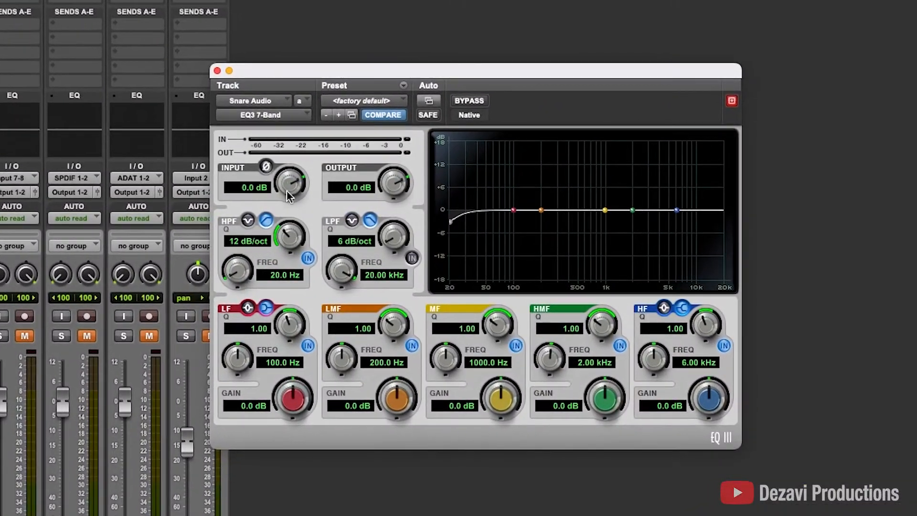
pyautogui.moveTo(237, 272); pyautogui.dragTo(237, 238)
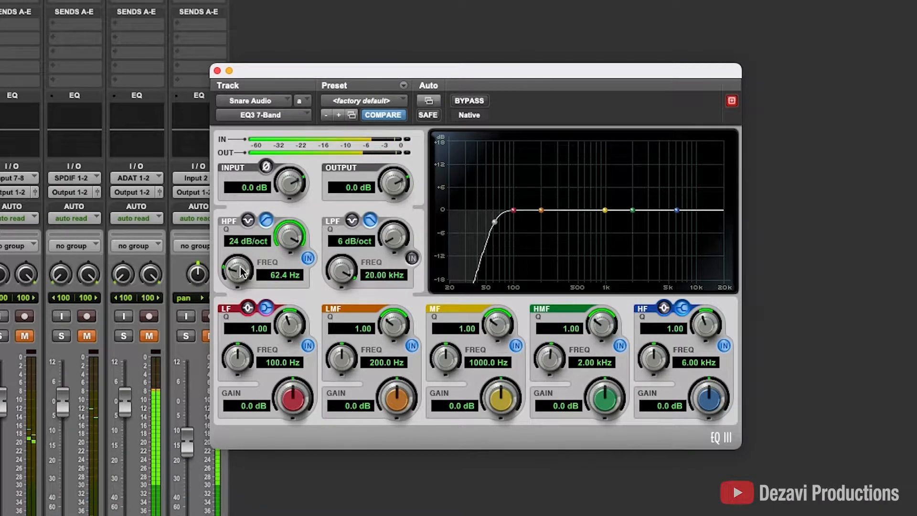
pyautogui.moveTo(231, 281); pyautogui.dragTo(237, 254)
pyautogui.click(266, 273)
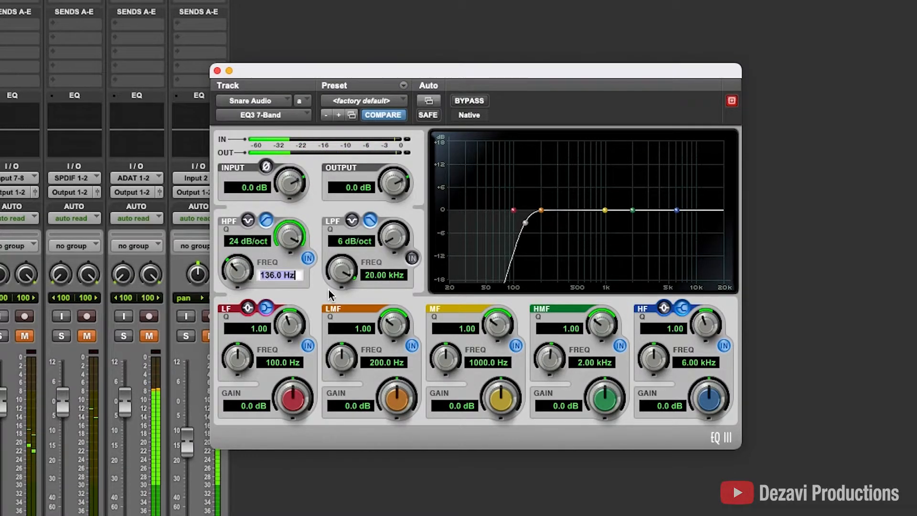
pyautogui.write('90')
pyautogui.press('Return')
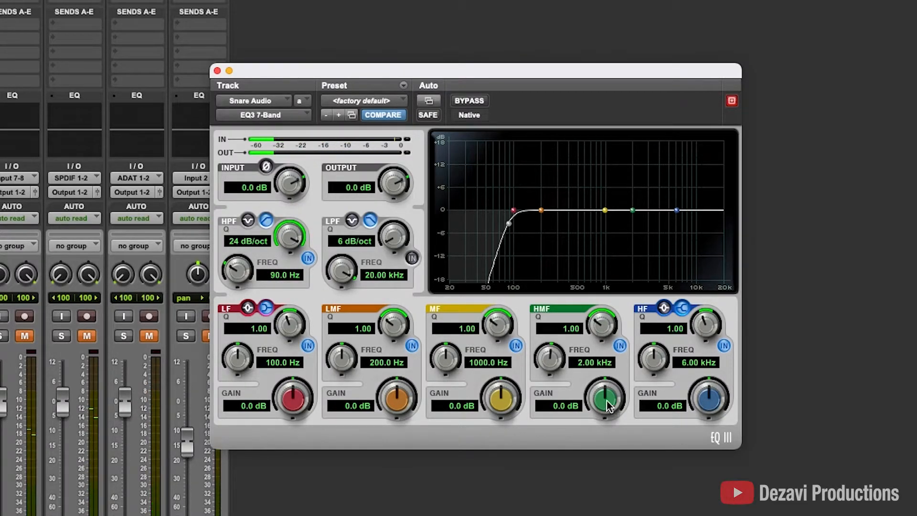
# Raise the snare EQ's high-mid band to 0.4 dB and set its high-frequency band to 2 dB gain at 5 kHz
pyautogui.moveTo(606, 402); pyautogui.dragTo(607, 403)
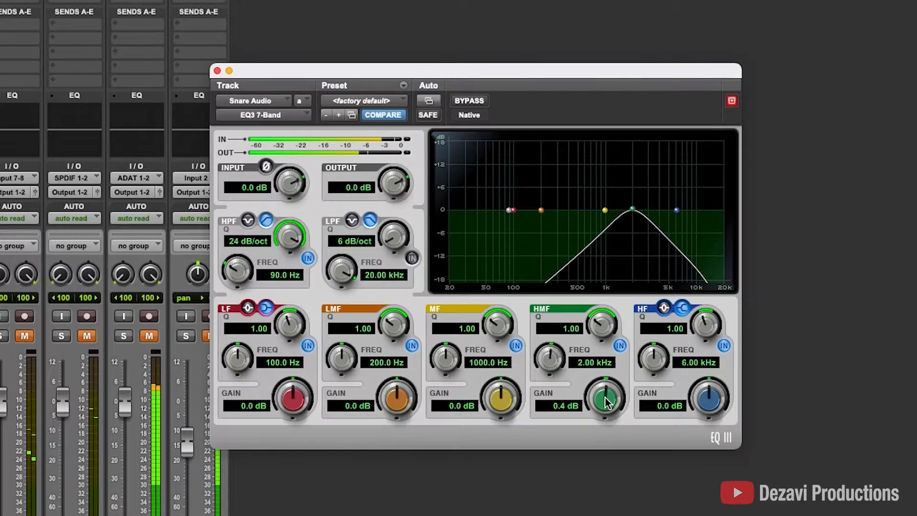
pyautogui.moveTo(704, 402); pyautogui.dragTo(704, 398)
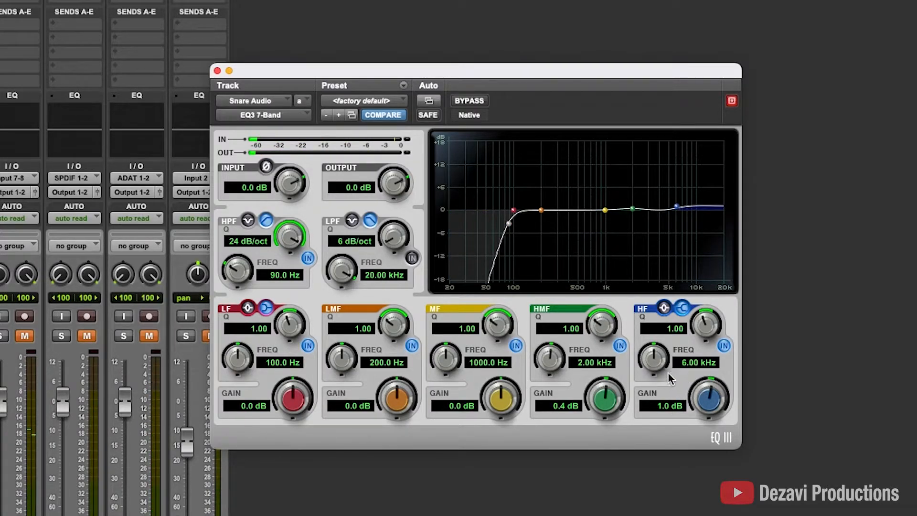
pyautogui.click(691, 360)
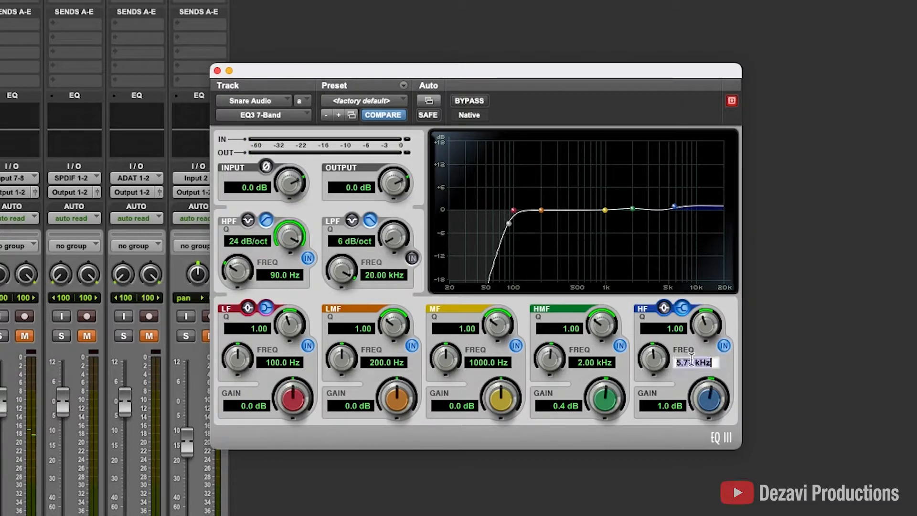
pyautogui.write('50')
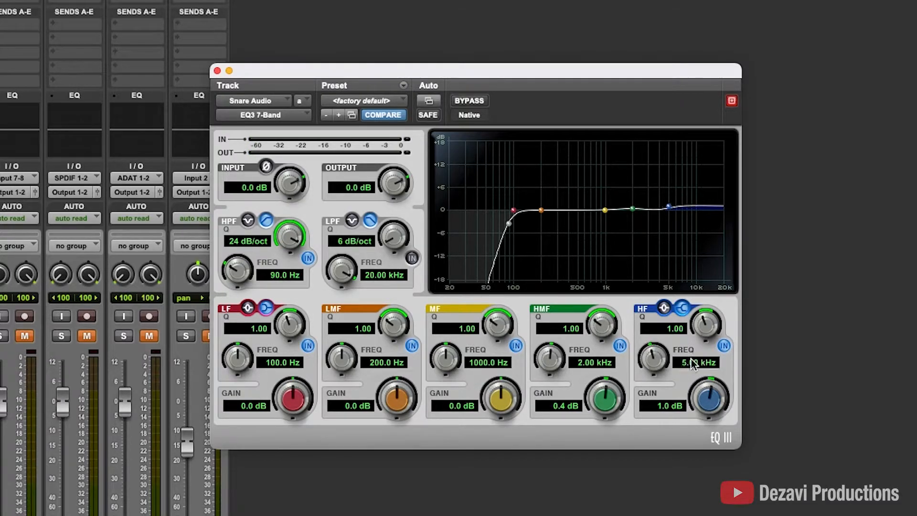
pyautogui.click(653, 407)
pyautogui.write('2')
pyautogui.press('Return')
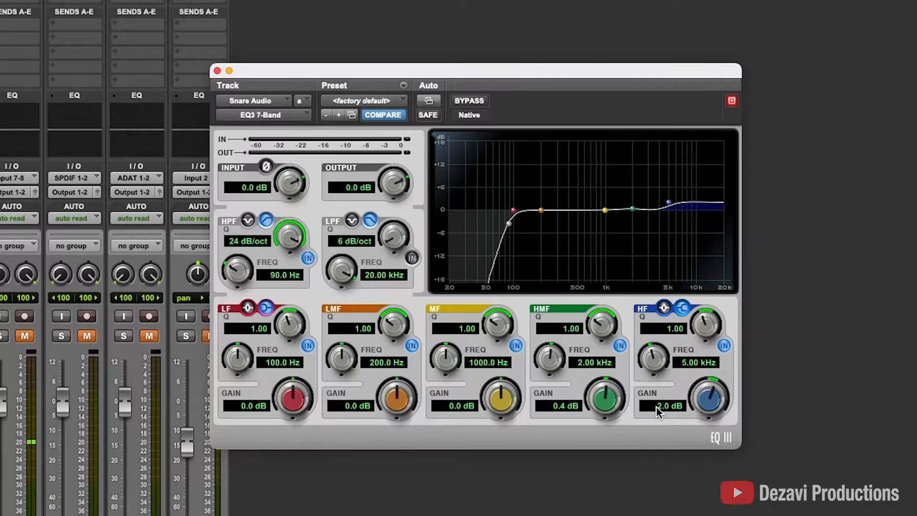
# Compare the snare sound with its EQ bypassed and active during playback
pyautogui.click(475, 101)
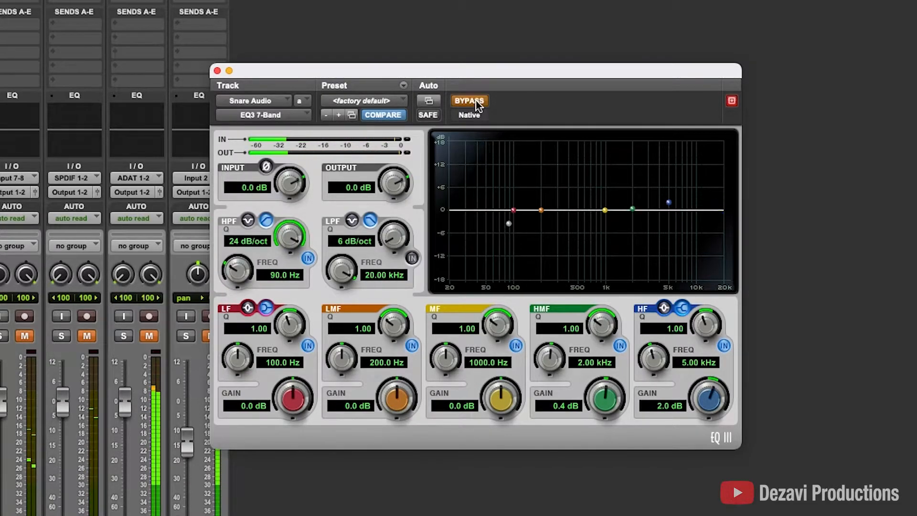
pyautogui.click(472, 101)
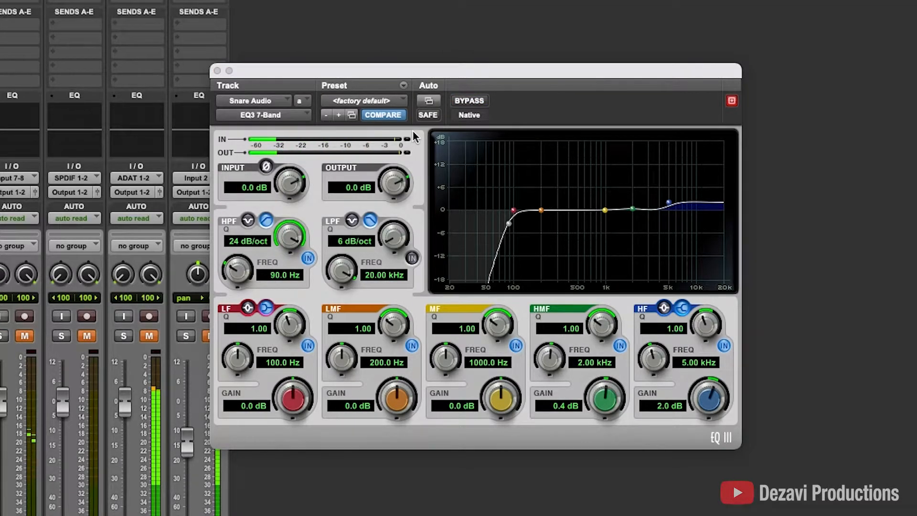
pyautogui.click(471, 101)
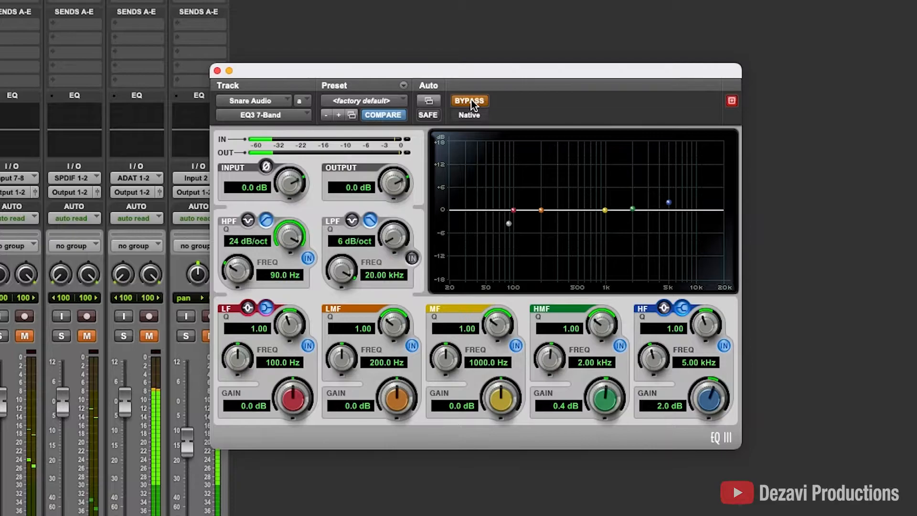
pyautogui.click(471, 100)
# Return the snare EQ's high-mid gain to 0 dB after trying a cut, and cut the low-mid band by 1.4 dB at 326.8 Hz
pyautogui.moveTo(612, 419); pyautogui.dragTo(617, 451)
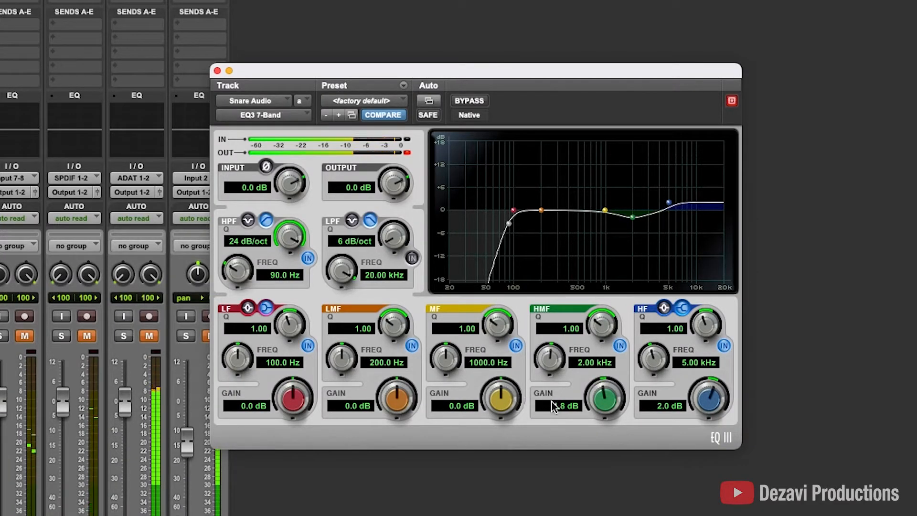
pyautogui.moveTo(594, 396); pyautogui.dragTo(592, 385)
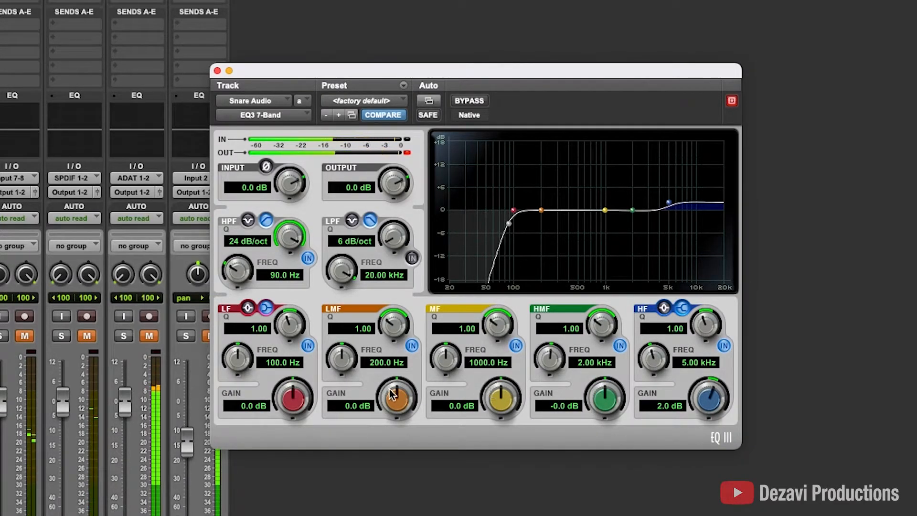
pyautogui.moveTo(356, 368); pyautogui.dragTo(341, 347)
pyautogui.moveTo(404, 394); pyautogui.dragTo(404, 402)
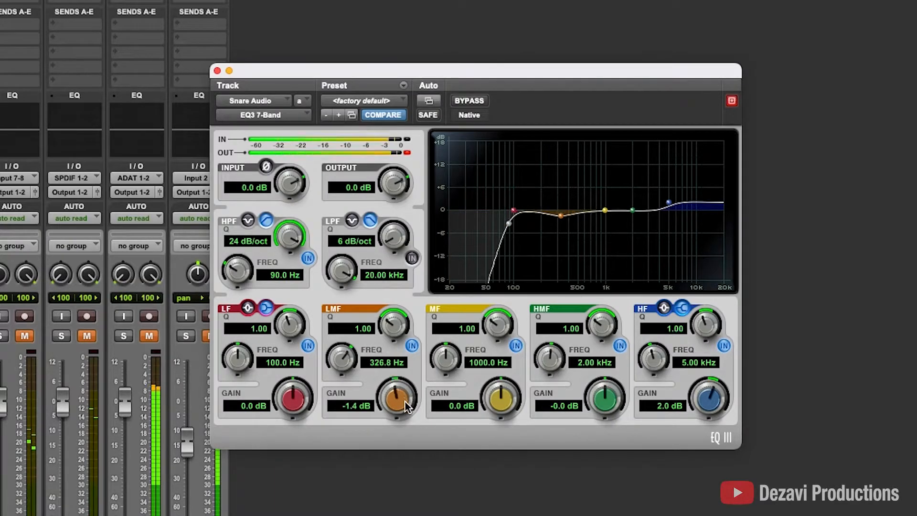
# Set the snare EQ's output to -2 dB and compare the sound with the EQ bypassed and active
pyautogui.click(351, 188)
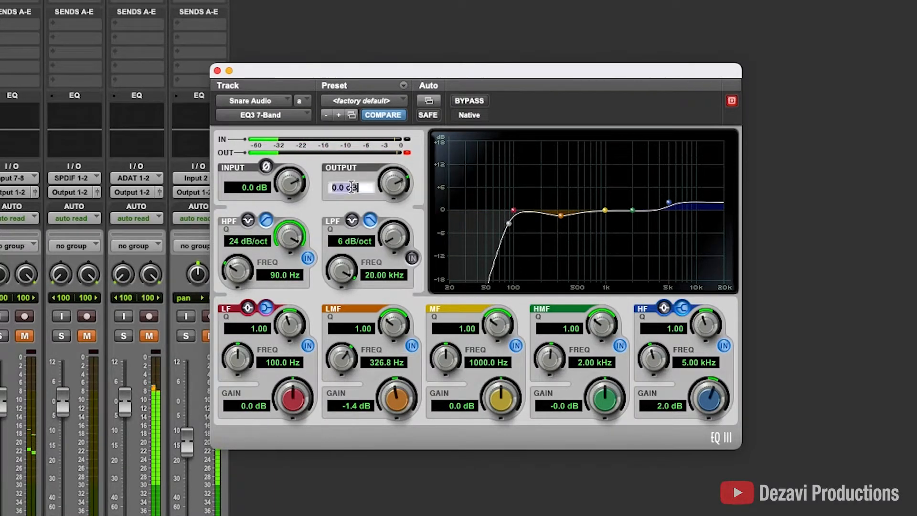
pyautogui.write('-2')
pyautogui.press('Return')
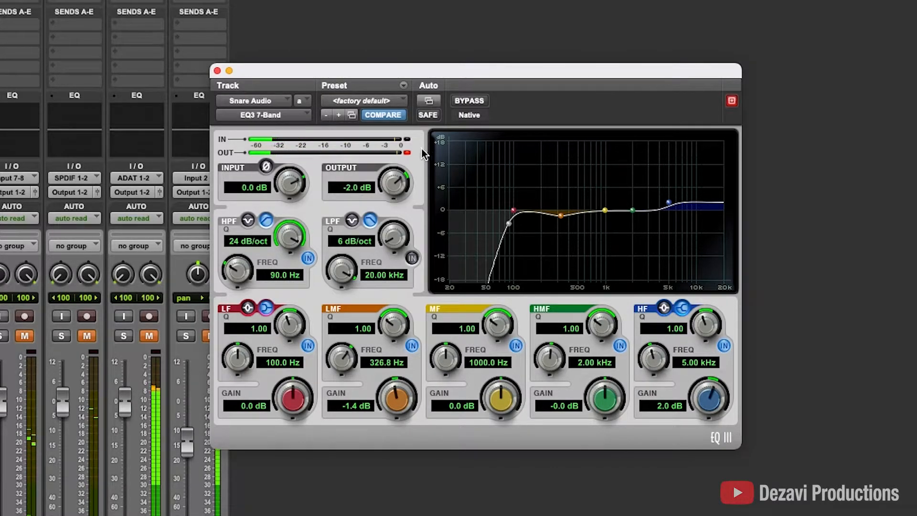
pyautogui.click(468, 100)
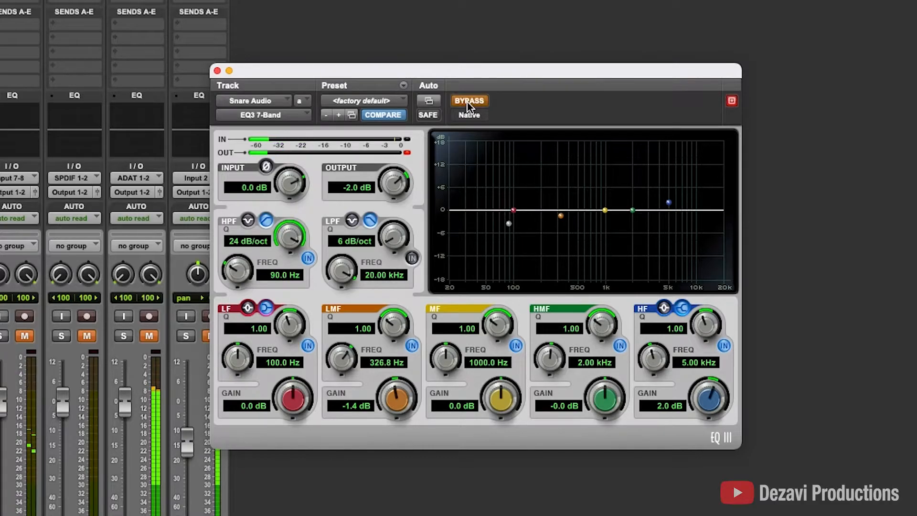
pyautogui.click(467, 100)
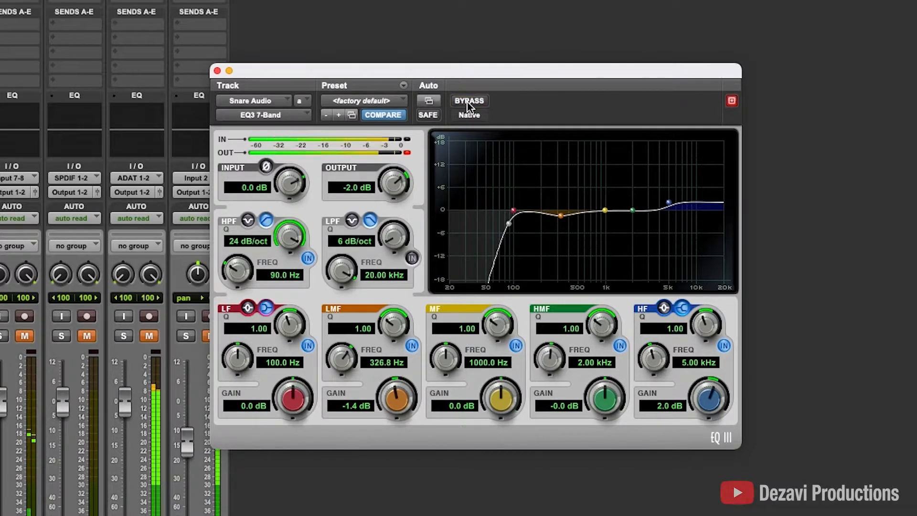
# Set the gain of the snare EQ's high-frequency band to 2.5 dB
pyautogui.moveTo(714, 401); pyautogui.dragTo(715, 396)
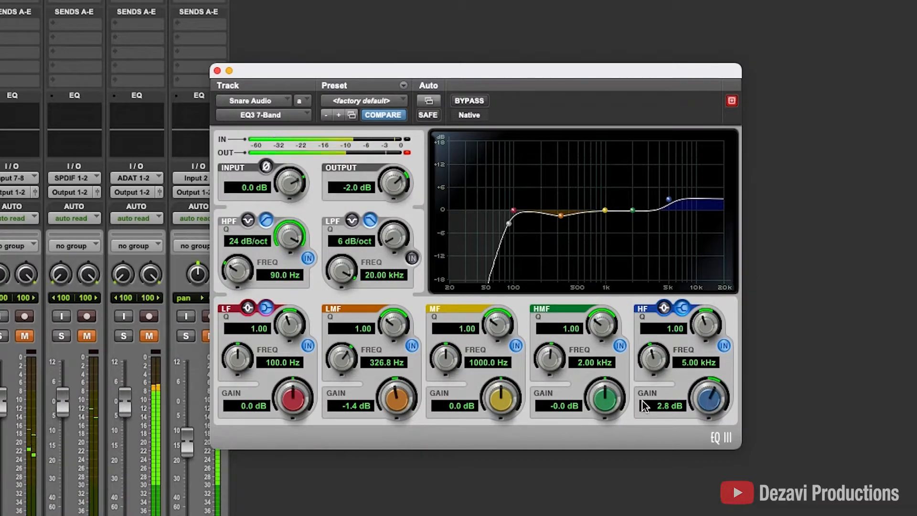
pyautogui.click(646, 405)
pyautogui.write('2.5')
pyautogui.press('Return')
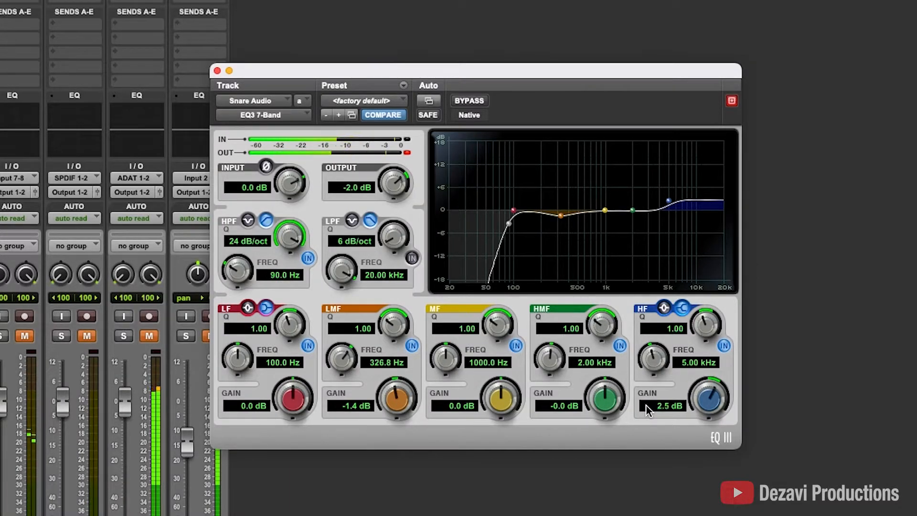
# Boost the snare EQ's high-mid band by 0.7 dB at 2.19 kHz and compare the EQ bypassed and active
pyautogui.moveTo(623, 400); pyautogui.dragTo(624, 395)
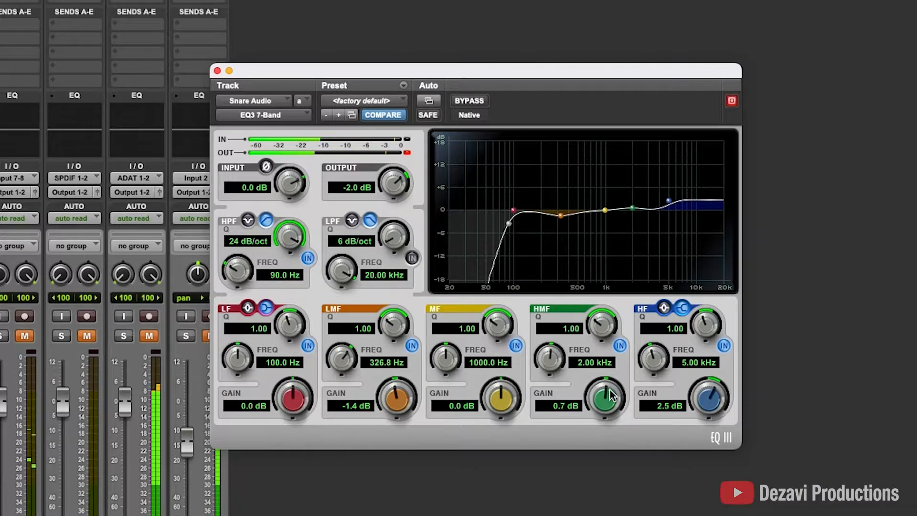
pyautogui.moveTo(550, 357); pyautogui.dragTo(553, 348)
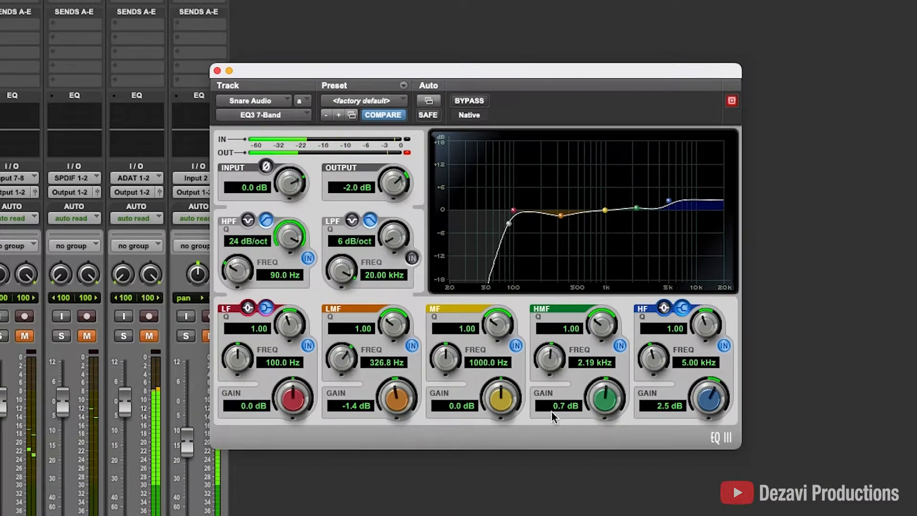
pyautogui.click(472, 101)
pyautogui.click(472, 102)
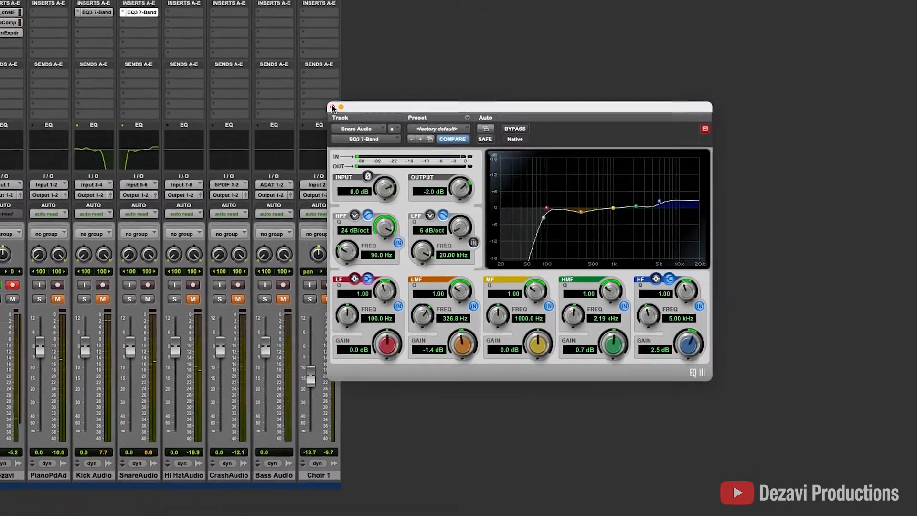
# Close the snare EQ and compare the beat with the kick and snare EQs bypassed and active
pyautogui.click(216, 71)
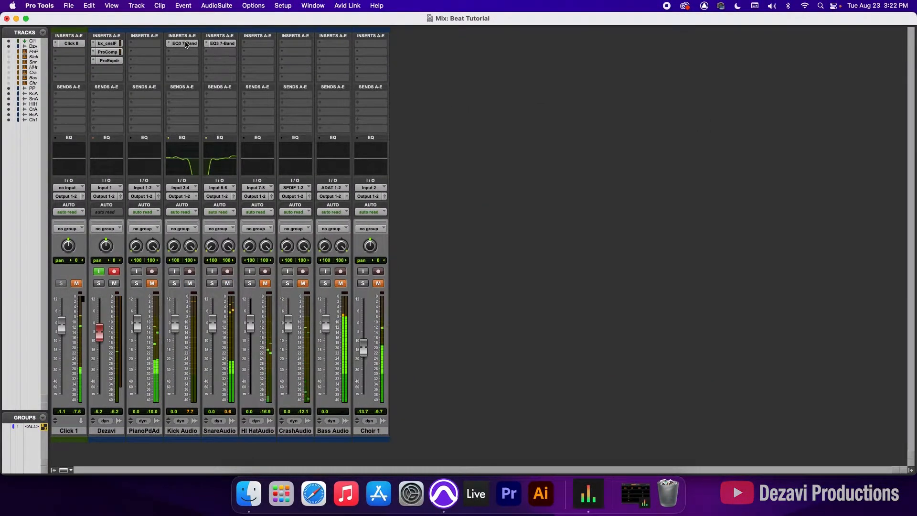
pyautogui.keyDown('super'); pyautogui.click(185, 45); pyautogui.keyUp('super')
pyautogui.keyDown('super'); pyautogui.click(222, 44); pyautogui.keyUp('super')
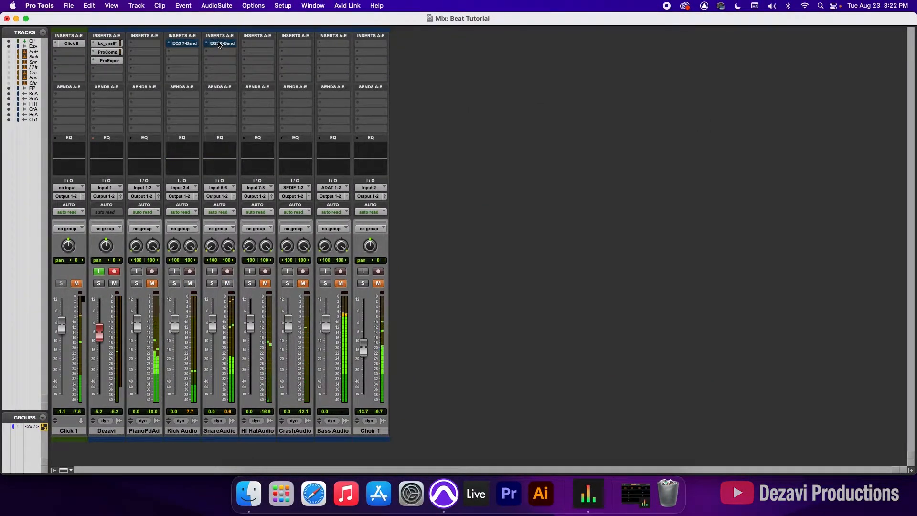
pyautogui.keyDown('super'); pyautogui.click(222, 44); pyautogui.keyUp('super')
pyautogui.keyDown('super'); pyautogui.click(185, 43); pyautogui.keyUp('super')
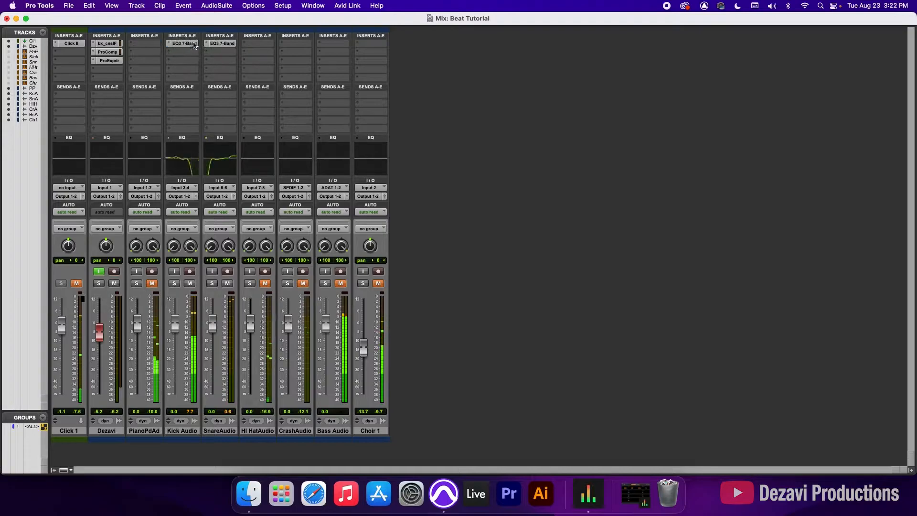
# Unmute the hi-hat track and insert a multichannel EQ3 7-Band on its first insert slot
pyautogui.click(266, 284)
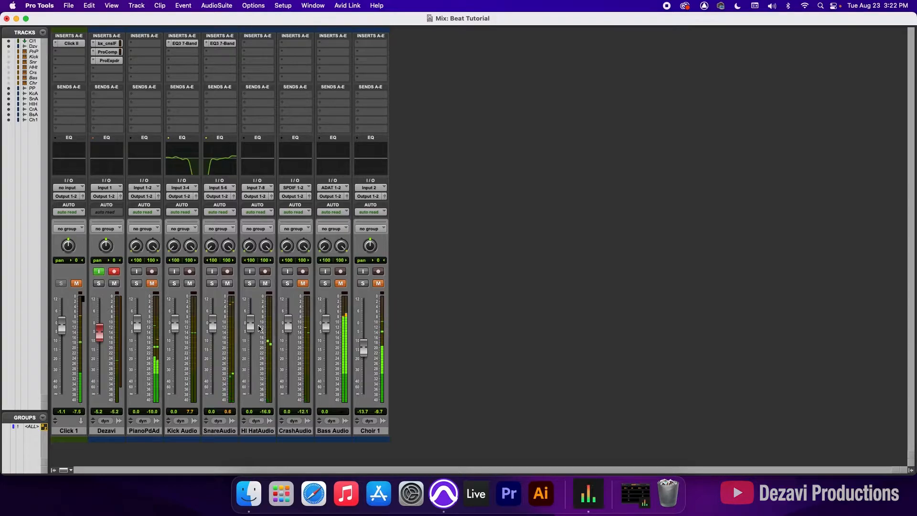
pyautogui.click(261, 52)
pyautogui.moveTo(296, 43)
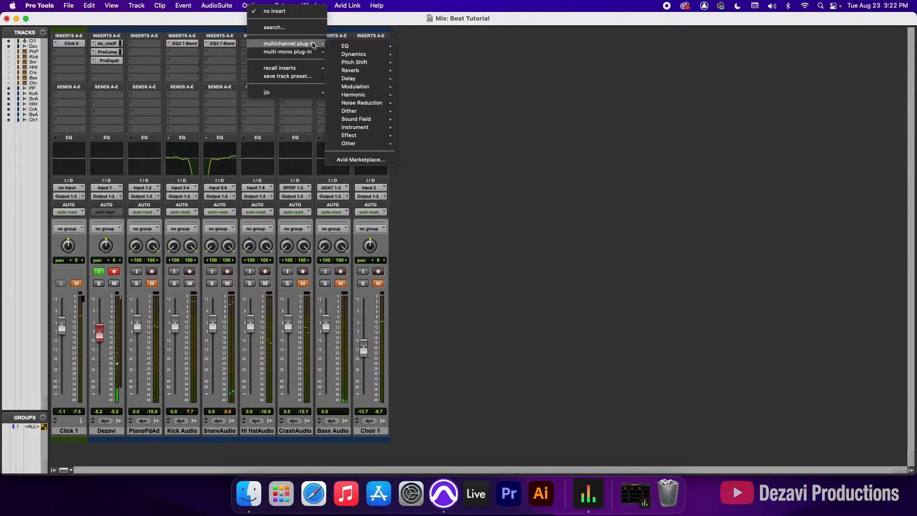
pyautogui.moveTo(343, 44)
pyautogui.click(430, 87)
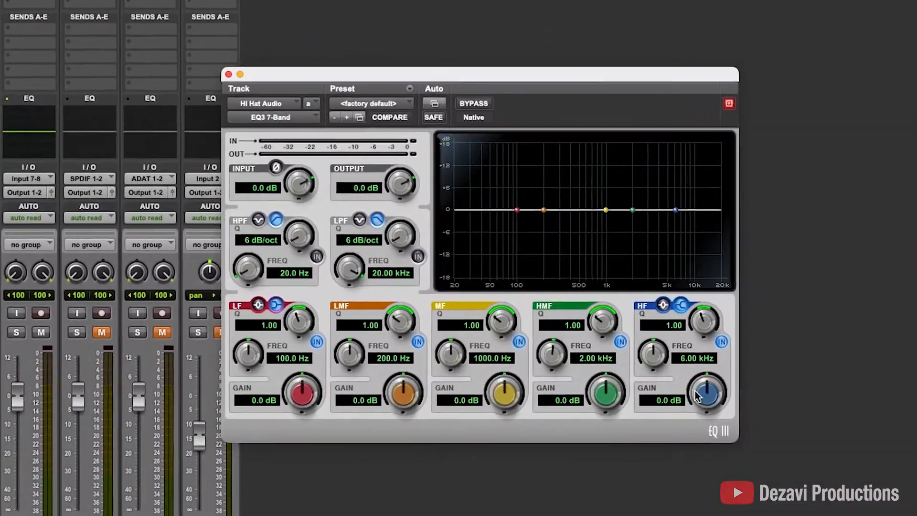
# Set the gain of the hi-hat EQ's high-frequency band to 2.3 dB at 6 kHz and start playback
pyautogui.moveTo(682, 329); pyautogui.dragTo(679, 324)
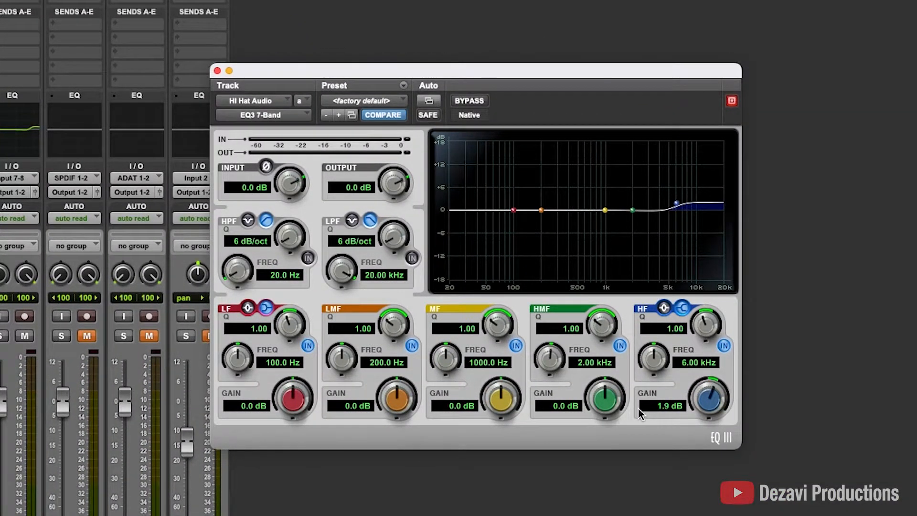
pyautogui.click(654, 406)
pyautogui.write('.3')
pyautogui.press('Return')
pyautogui.press('space')
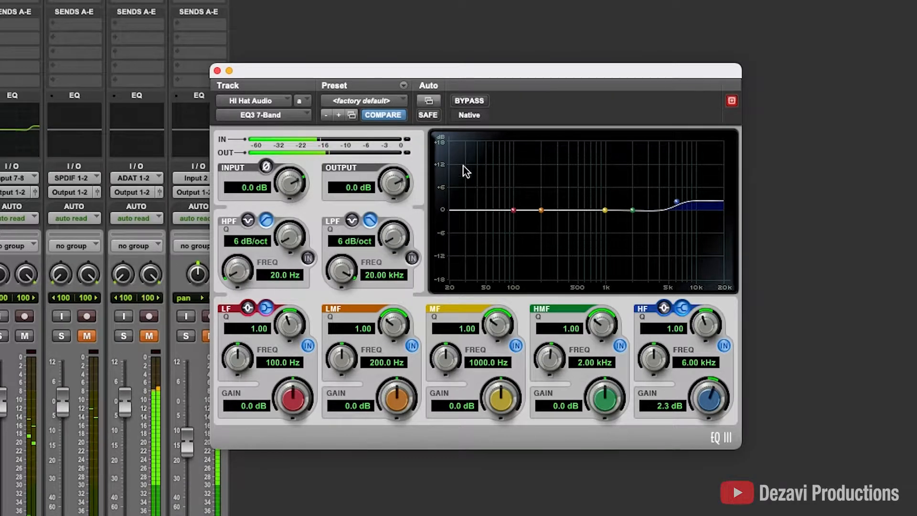
# Compare the hi-hat EQ bypassed and active, and set its high-mid gain to -0.8 dB and mid gain to 0.6 dB
pyautogui.click(470, 100)
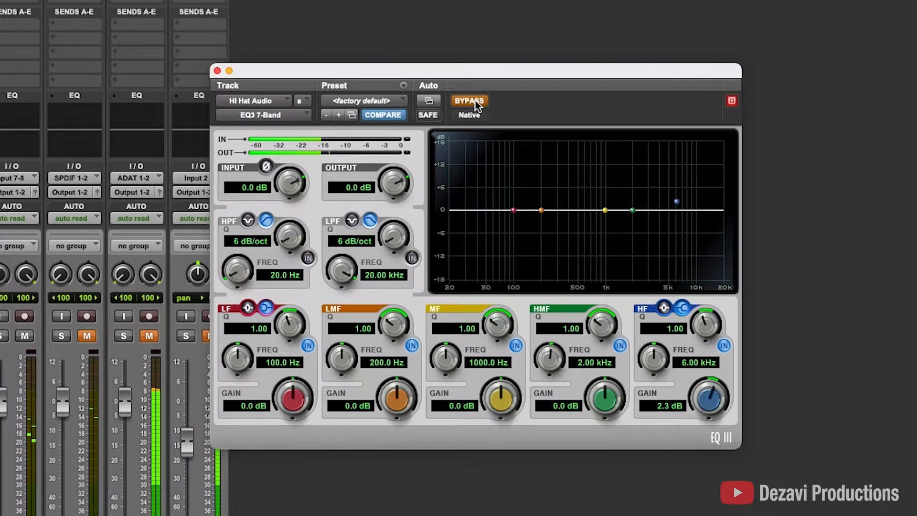
pyautogui.click(474, 101)
pyautogui.moveTo(608, 395)
pyautogui.mouseDown()
pyautogui.moveTo(609, 388)
pyautogui.moveTo(611, 405)
pyautogui.moveTo(611, 391)
pyautogui.mouseUp()
pyautogui.moveTo(510, 395)
pyautogui.mouseDown()
pyautogui.moveTo(506, 367)
pyautogui.moveTo(511, 412)
pyautogui.mouseUp()
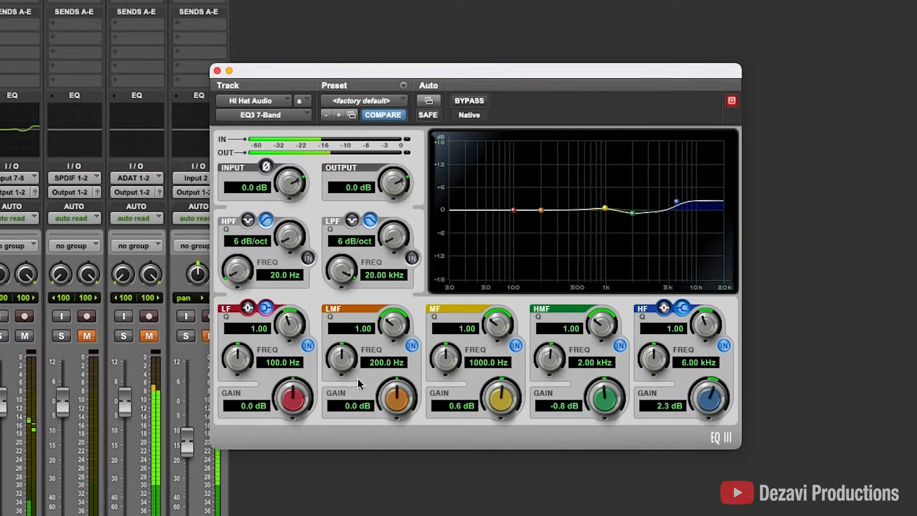
# Enable the hi-hat EQ's high-pass filter at 12 dB/oct and 66.3 Hz, compare it bypassed and active, and close the plug-in
pyautogui.click(308, 258)
pyautogui.moveTo(289, 235); pyautogui.dragTo(287, 228)
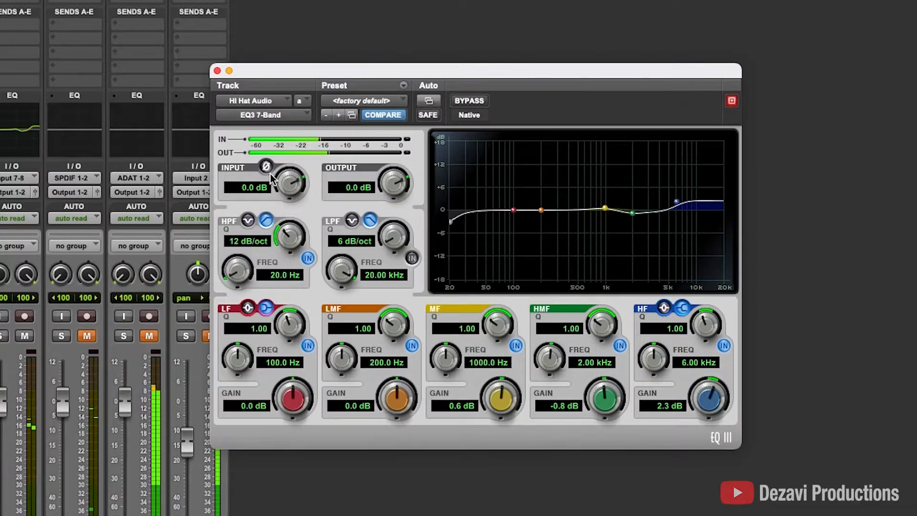
pyautogui.moveTo(246, 269); pyautogui.dragTo(242, 235)
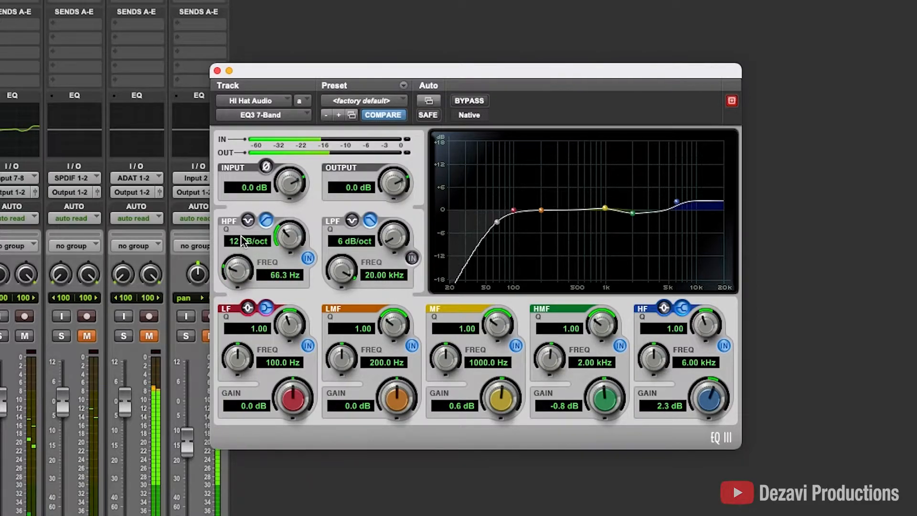
pyautogui.click(469, 101)
pyautogui.click(470, 101)
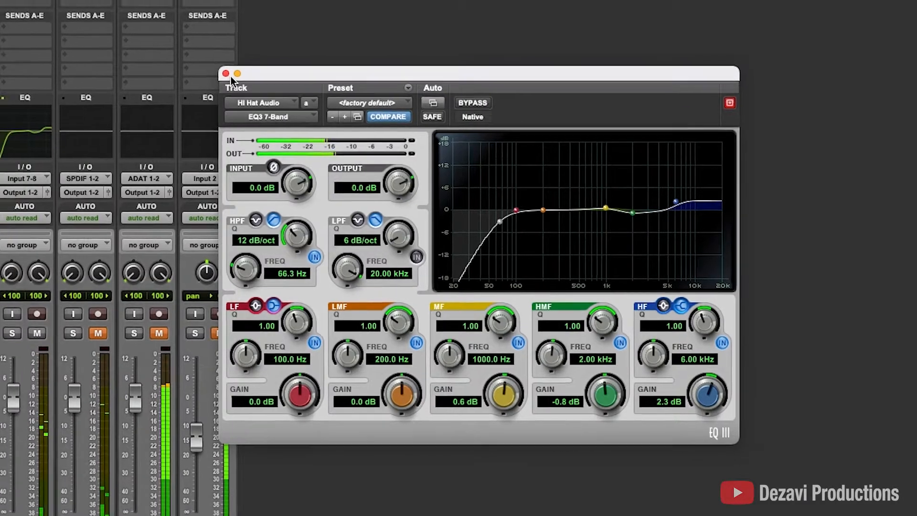
pyautogui.click(217, 71)
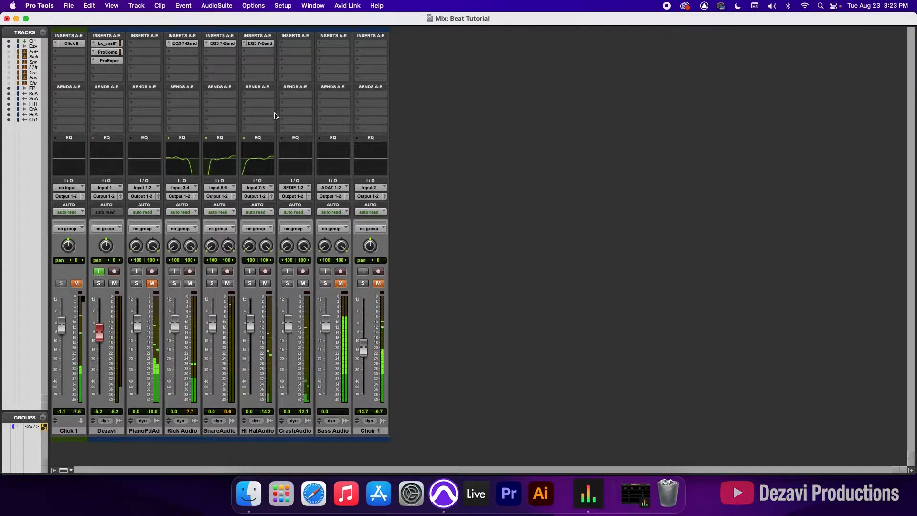
# Insert a multichannel EQ3 7-Band on the crash track's first insert slot and unmute the track
pyautogui.click(283, 44)
pyautogui.moveTo(327, 43)
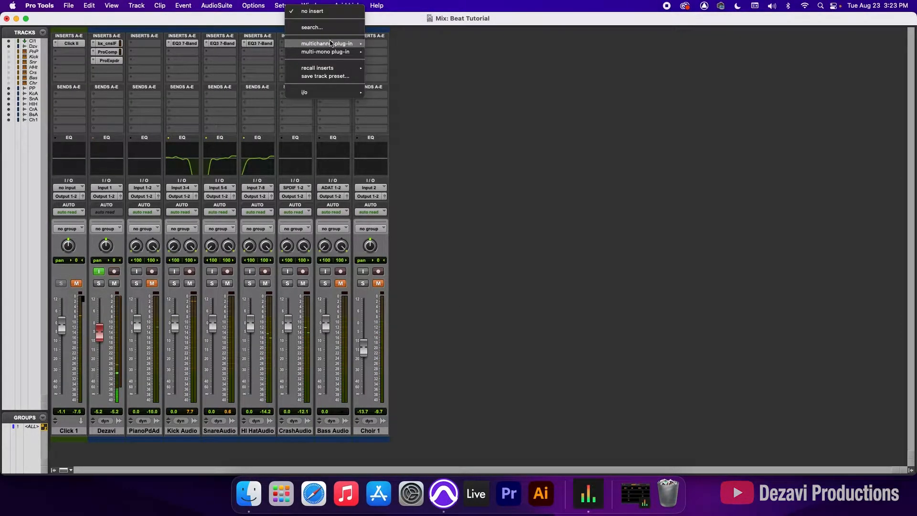
pyautogui.moveTo(389, 46)
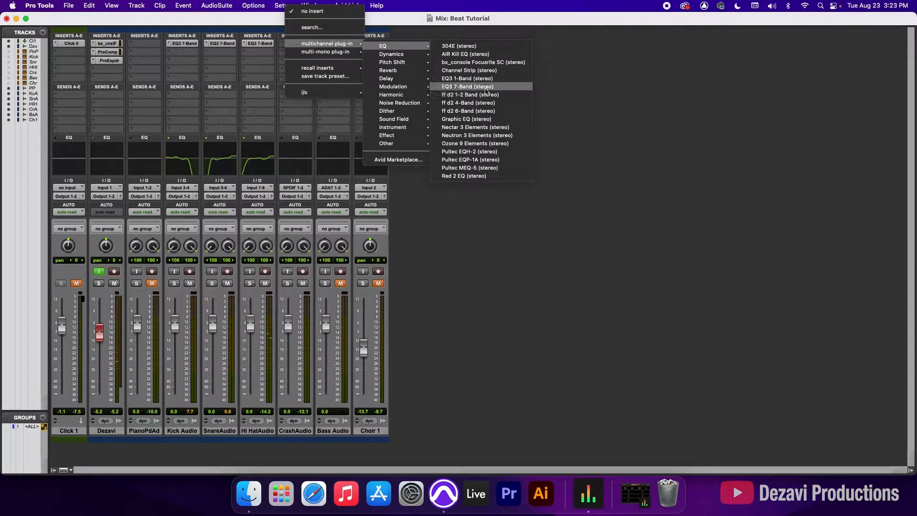
pyautogui.click(486, 87)
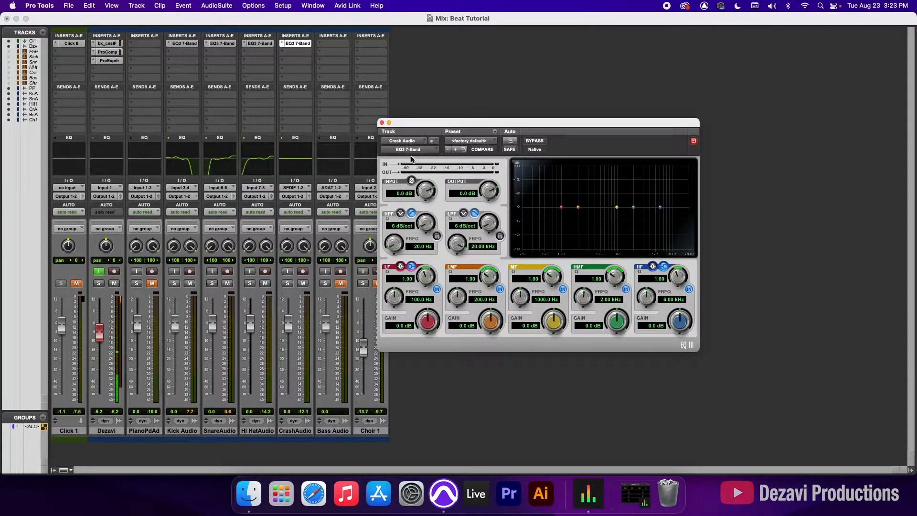
pyautogui.click(427, 149)
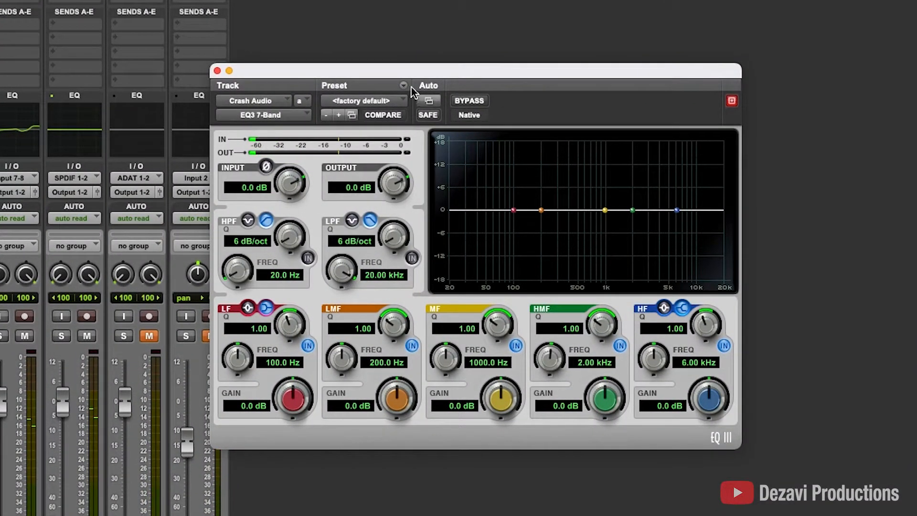
# Boost the crash EQ's high-frequency band by 1.7 dB at 5.72 kHz, and mute the hi-hat to compare the EQ bypassed and active
pyautogui.moveTo(710, 399); pyautogui.dragTo(697, 382)
pyautogui.moveTo(654, 355); pyautogui.dragTo(661, 398)
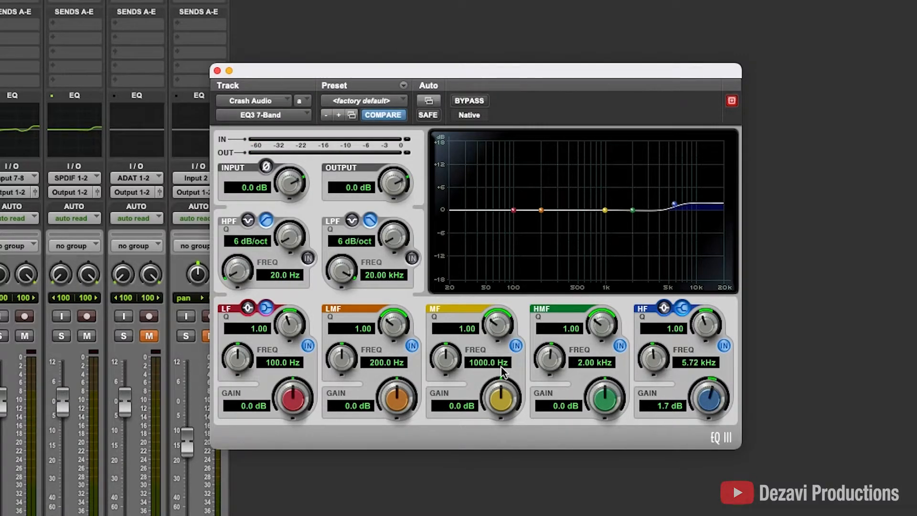
pyautogui.click(23, 335)
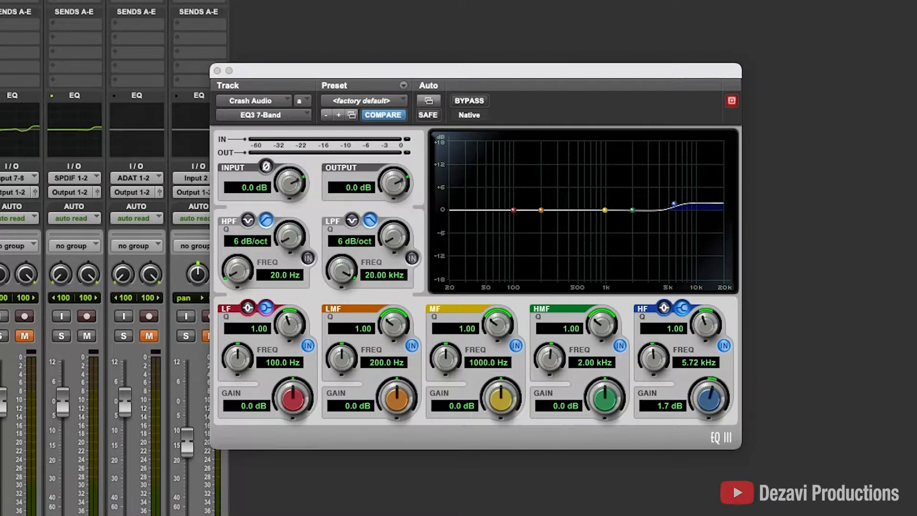
pyautogui.click(474, 100)
pyautogui.click(474, 101)
# Set the crash EQ's high-frequency band to 3 dB at 4.95 kHz and compare the EQ bypassed and active
pyautogui.moveTo(709, 399); pyautogui.dragTo(664, 364)
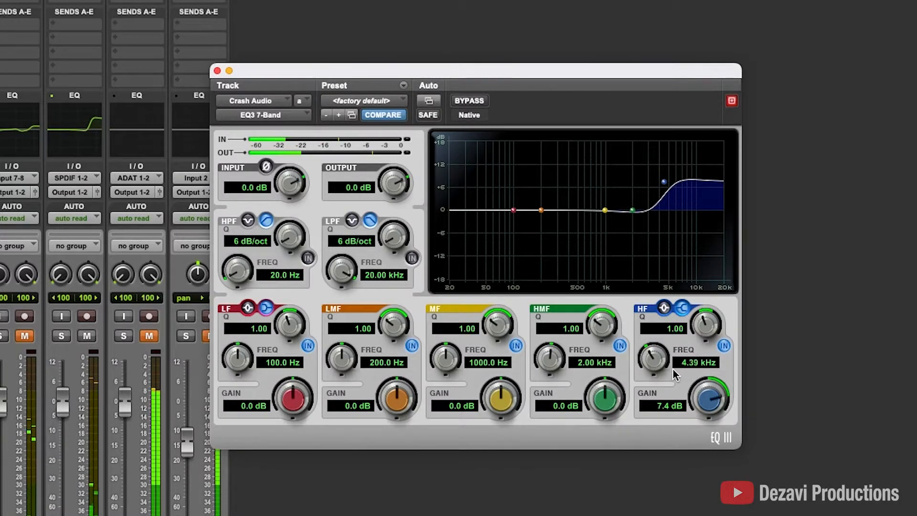
pyautogui.moveTo(648, 361)
pyautogui.mouseDown()
pyautogui.moveTo(658, 406)
pyautogui.moveTo(658, 367)
pyautogui.mouseUp()
pyautogui.moveTo(709, 398); pyautogui.dragTo(716, 415)
pyautogui.click(652, 408)
pyautogui.write('3')
pyautogui.press('Return')
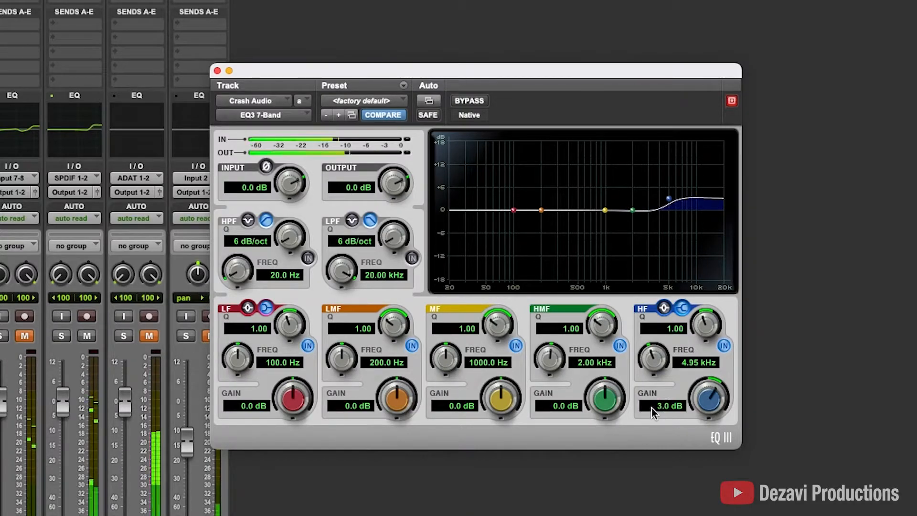
pyautogui.click(481, 101)
pyautogui.click(481, 102)
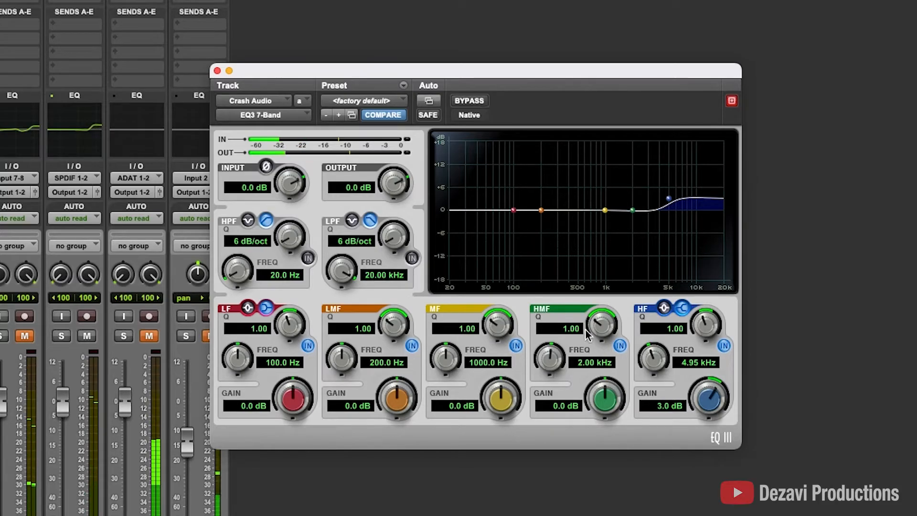
# Set the crash EQ's high-mid band to -1.6 dB with a Q of 2.34, and its mid gain to -0.2 dB
pyautogui.moveTo(605, 400)
pyautogui.mouseDown()
pyautogui.moveTo(607, 378)
pyautogui.moveTo(611, 407)
pyautogui.mouseUp()
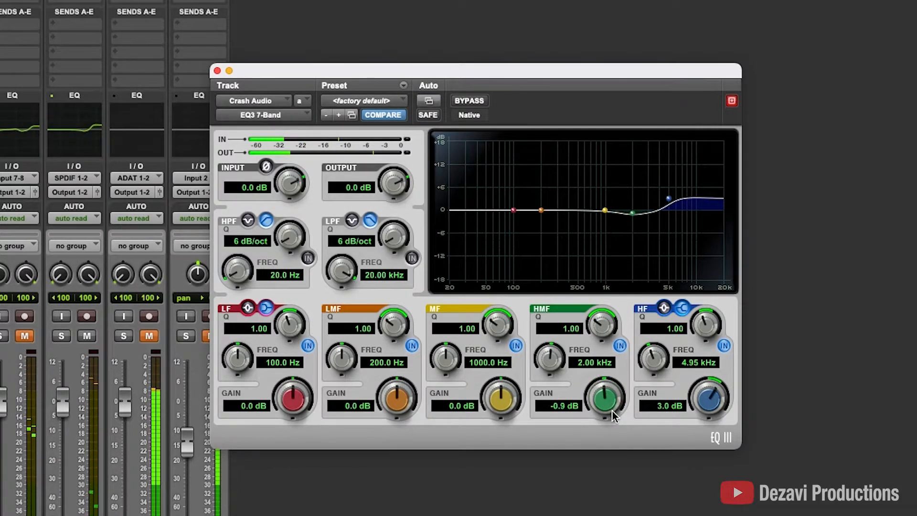
pyautogui.moveTo(598, 326); pyautogui.dragTo(599, 305)
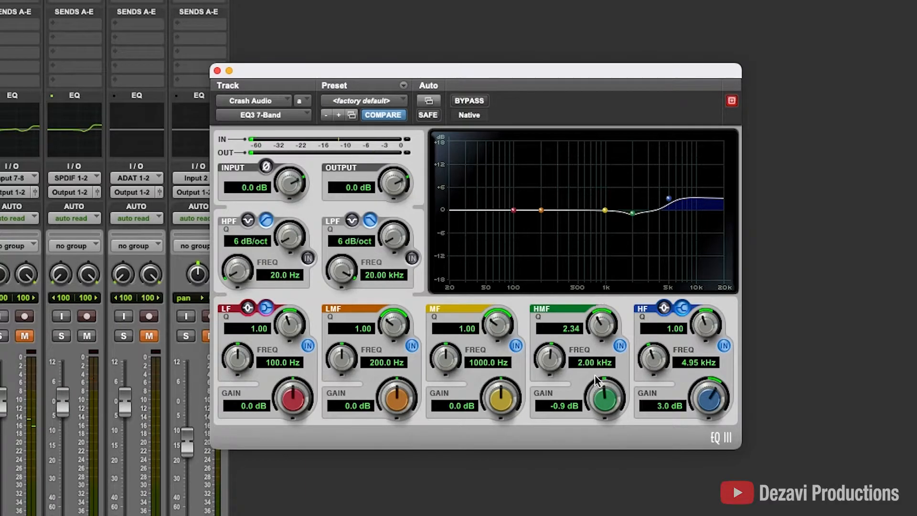
pyautogui.moveTo(606, 394); pyautogui.dragTo(599, 396)
pyautogui.moveTo(507, 405); pyautogui.dragTo(521, 435)
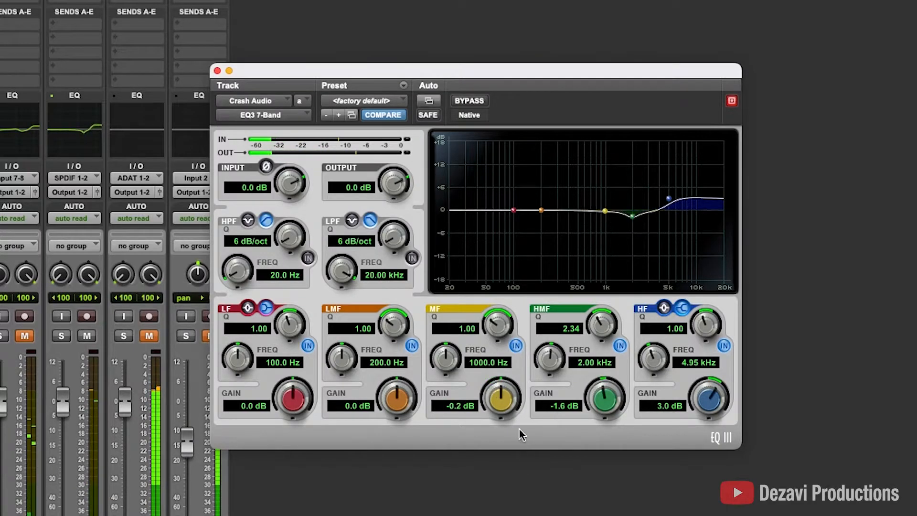
# Replace the crash EQ's high-mid cut with a 3 dB mid-band cut, move the high-frequency band to 3.94 kHz, and compare with bypass
pyautogui.click(619, 346)
pyautogui.moveTo(498, 393); pyautogui.dragTo(499, 415)
pyautogui.moveTo(651, 360); pyautogui.dragTo(651, 380)
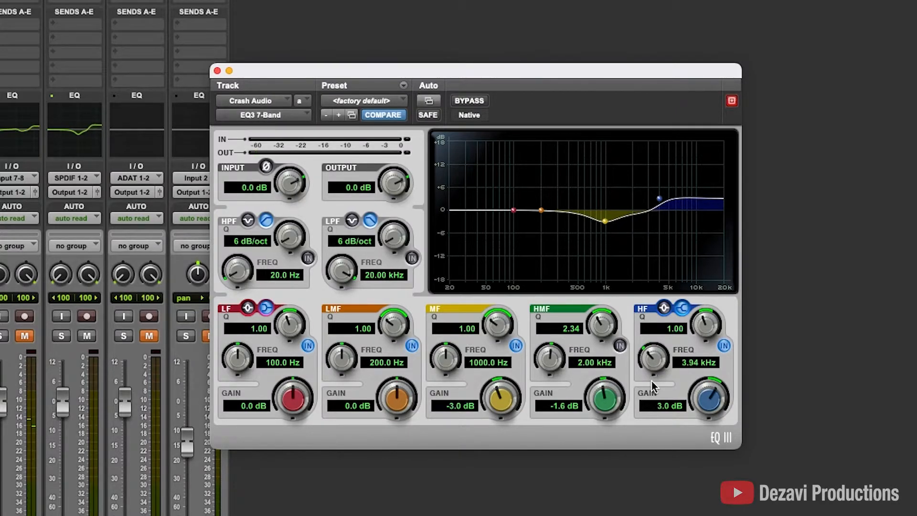
pyautogui.click(470, 101)
pyautogui.click(469, 101)
# Enable the crash EQ's high-pass filter at 12 dB/oct and 69.3 Hz, and compare the EQ bypassed and active
pyautogui.click(308, 257)
pyautogui.moveTo(289, 235); pyautogui.dragTo(289, 191)
pyautogui.moveTo(238, 270); pyautogui.dragTo(239, 240)
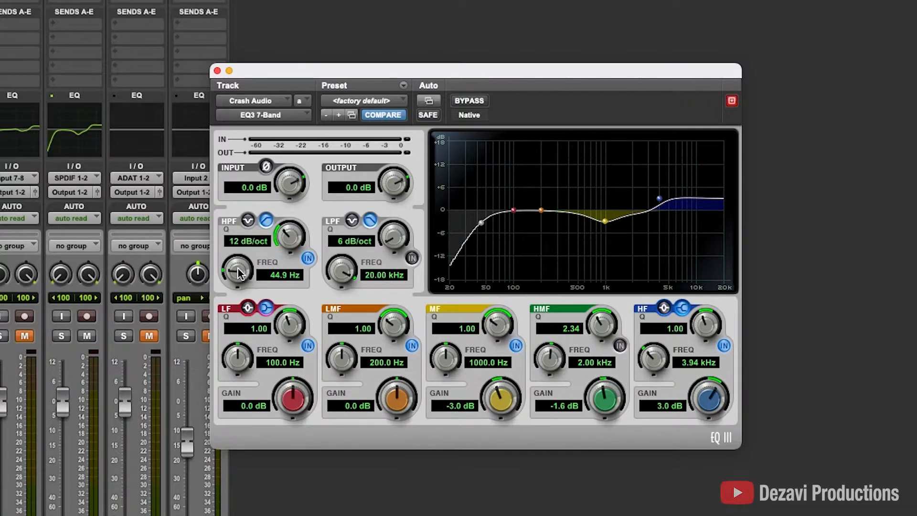
pyautogui.moveTo(238, 275); pyautogui.dragTo(239, 270)
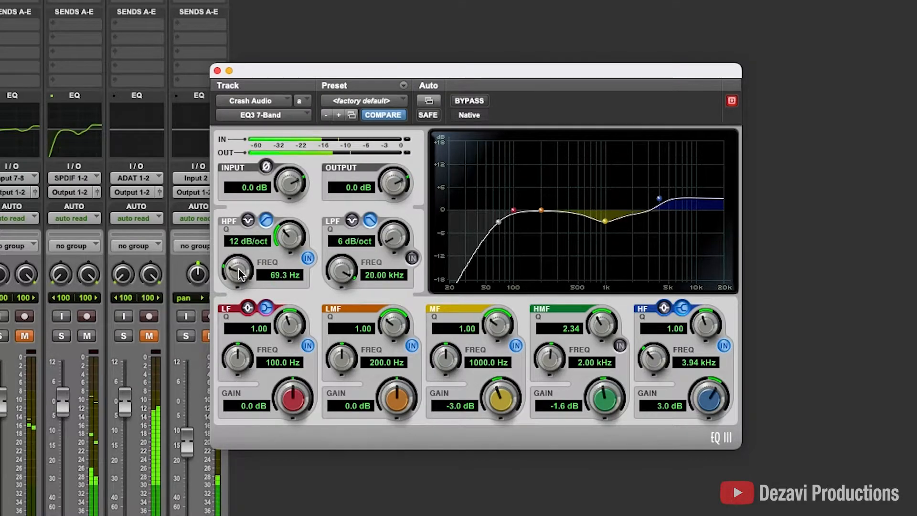
pyautogui.click(462, 98)
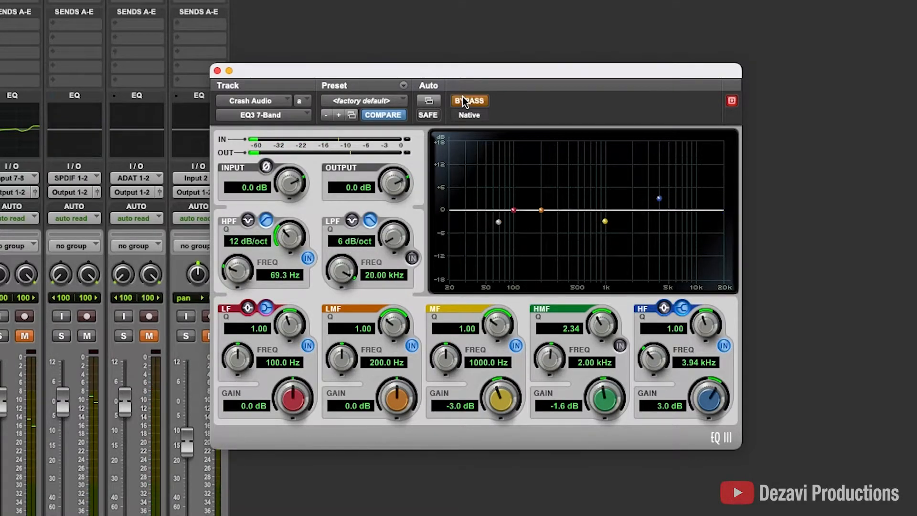
pyautogui.click(462, 98)
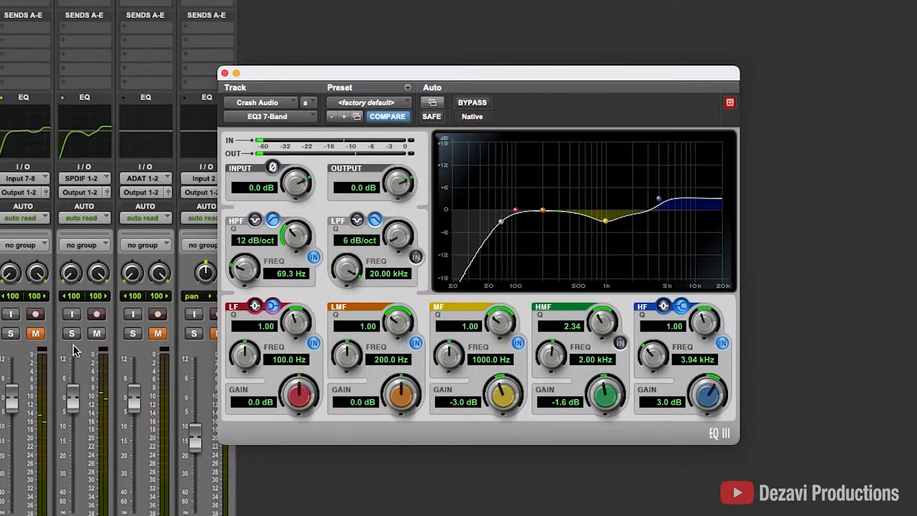
# Unmute the hi-hat, snare and kick, compare the drums with all four EQs bypassed and active, and close the crash EQ
pyautogui.click(25, 335)
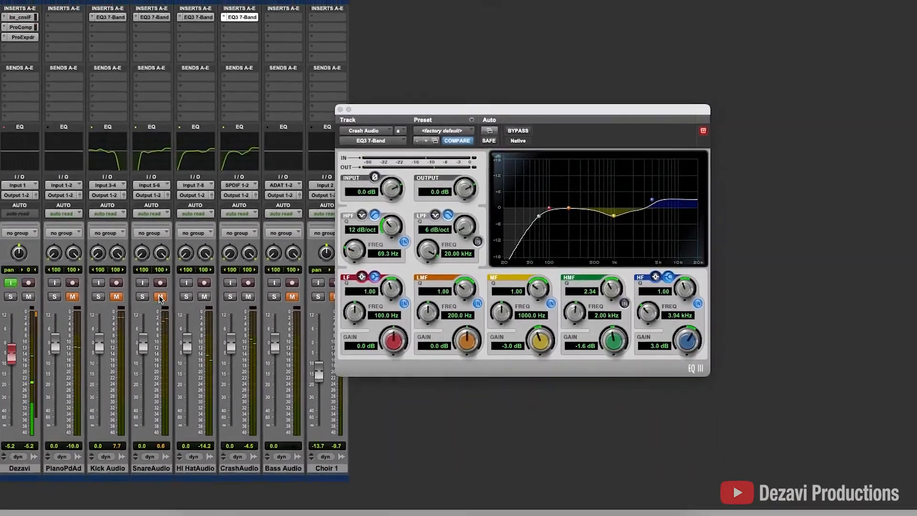
pyautogui.click(156, 297)
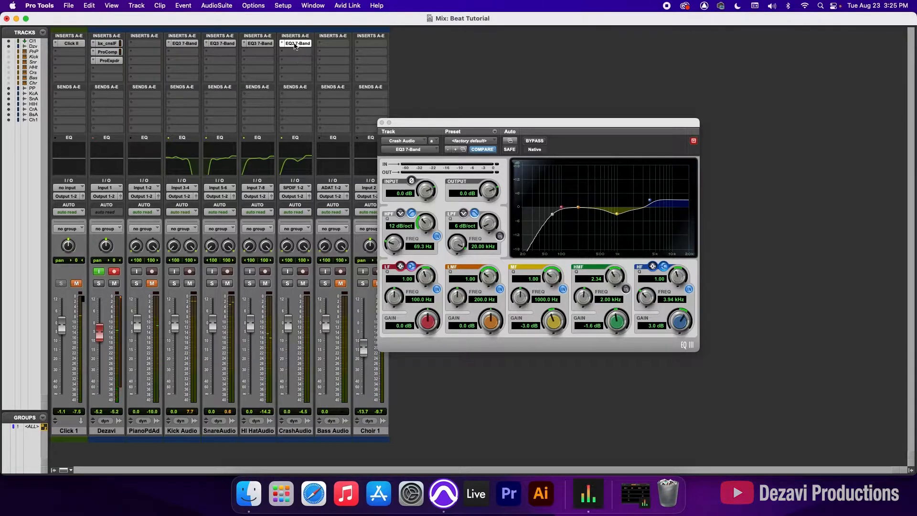
pyautogui.keyDown('super'); pyautogui.click(295, 44); pyautogui.keyUp('super')
pyautogui.keyDown('super'); pyautogui.click(257, 44); pyautogui.keyUp('super')
pyautogui.keyDown('super'); pyautogui.click(220, 44); pyautogui.keyUp('super')
pyautogui.keyDown('super'); pyautogui.click(191, 45); pyautogui.keyUp('super')
pyautogui.keyDown('super'); pyautogui.click(191, 45); pyautogui.keyUp('super')
pyautogui.keyDown('super'); pyautogui.click(219, 44); pyautogui.keyUp('super')
pyautogui.keyDown('super'); pyautogui.click(244, 44); pyautogui.keyUp('super')
pyautogui.keyDown('super'); pyautogui.click(294, 44); pyautogui.keyUp('super')
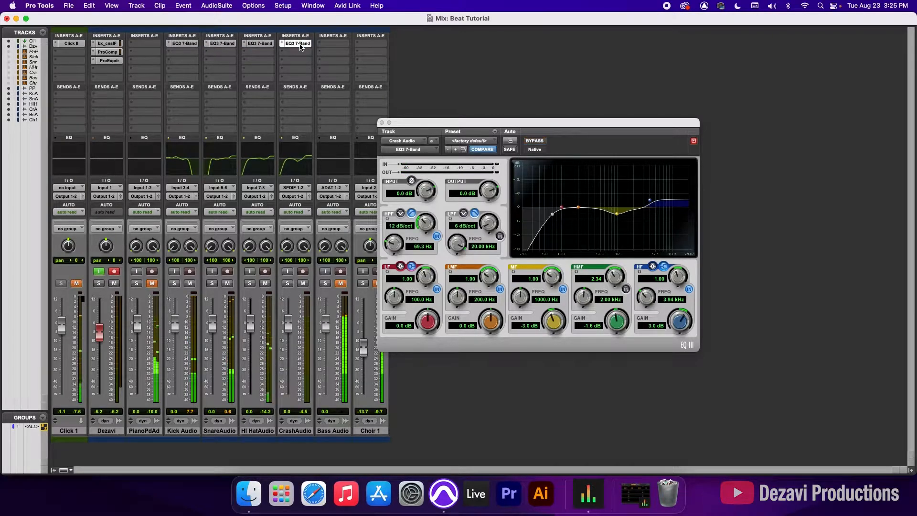
pyautogui.click(382, 124)
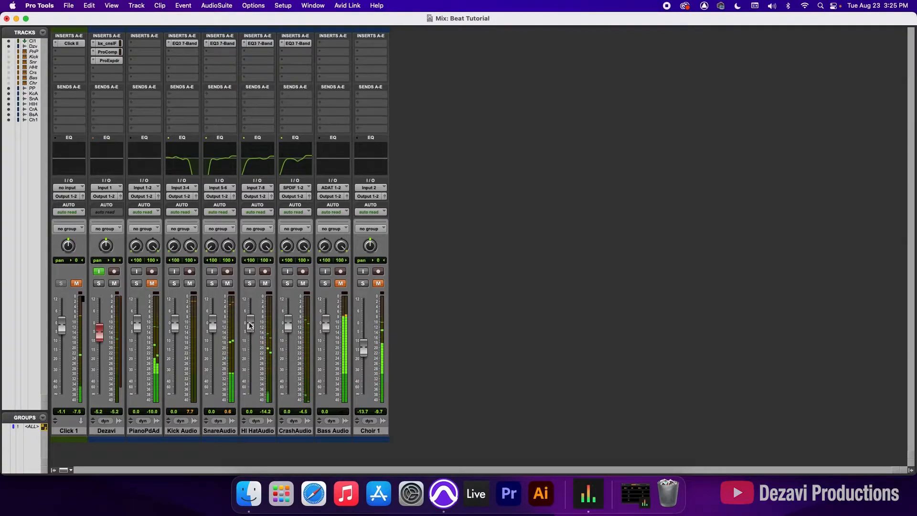
# Lower the hi-hat fader to -3.6 dB and the crash fader to -4.9 dB, and stop playback
pyautogui.moveTo(288, 323); pyautogui.dragTo(287, 330)
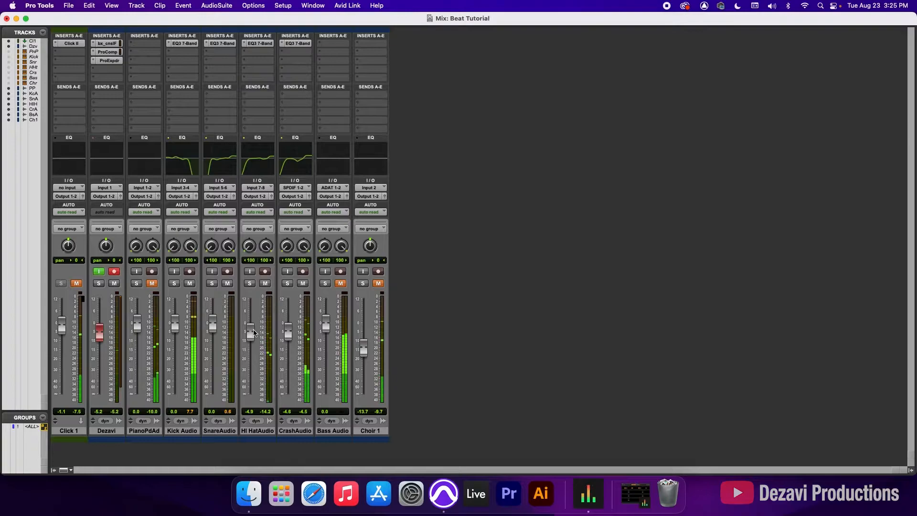
pyautogui.moveTo(253, 332); pyautogui.dragTo(253, 329)
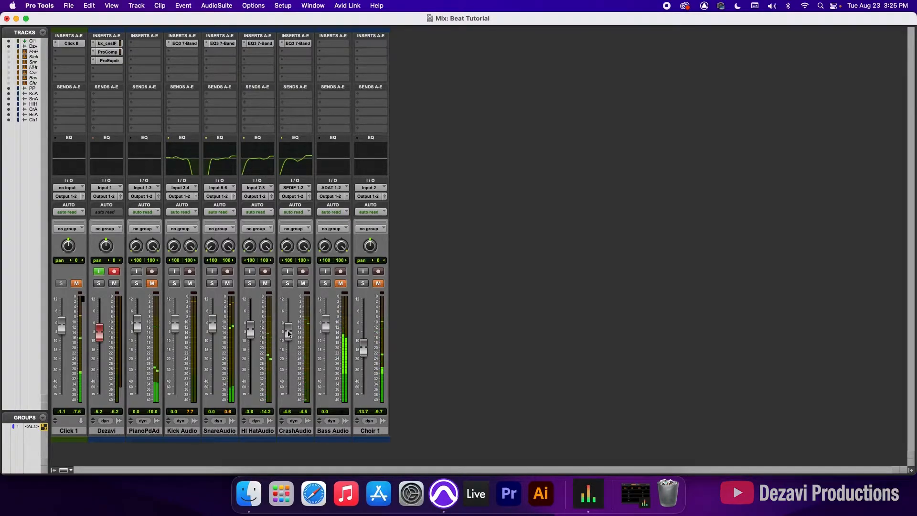
pyautogui.moveTo(288, 333); pyautogui.dragTo(287, 333)
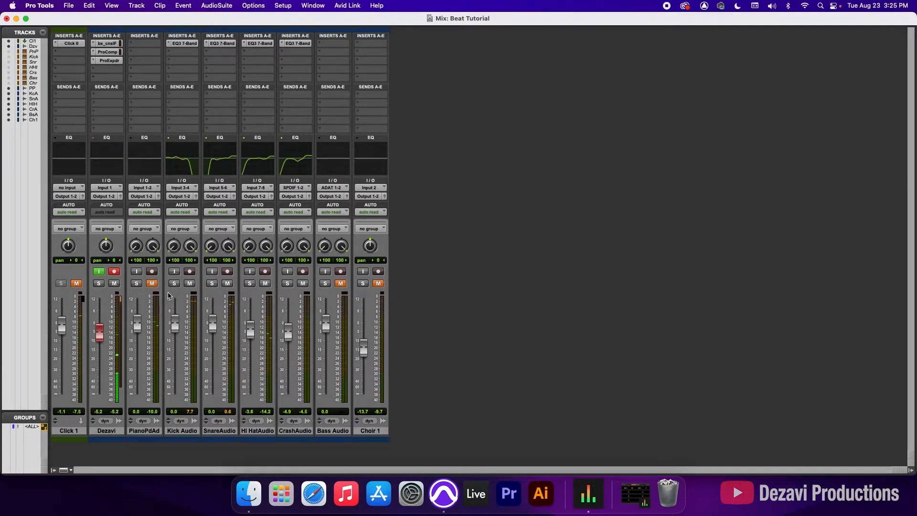
pyautogui.press('space')
# Insert the stereo Saturation Knob harmonic plug-in in the first insert slot of the Bass Audio track
pyautogui.click(336, 45)
pyautogui.moveTo(363, 43)
pyautogui.moveTo(438, 144)
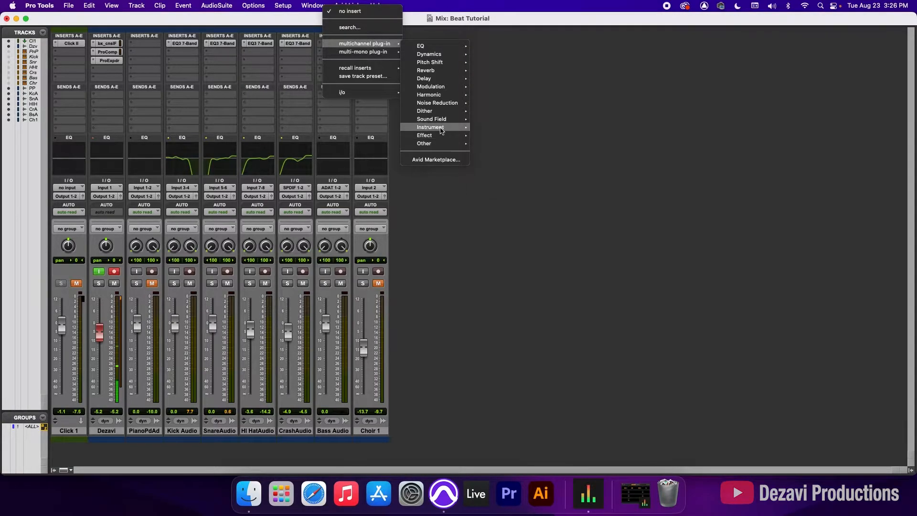
pyautogui.moveTo(444, 118)
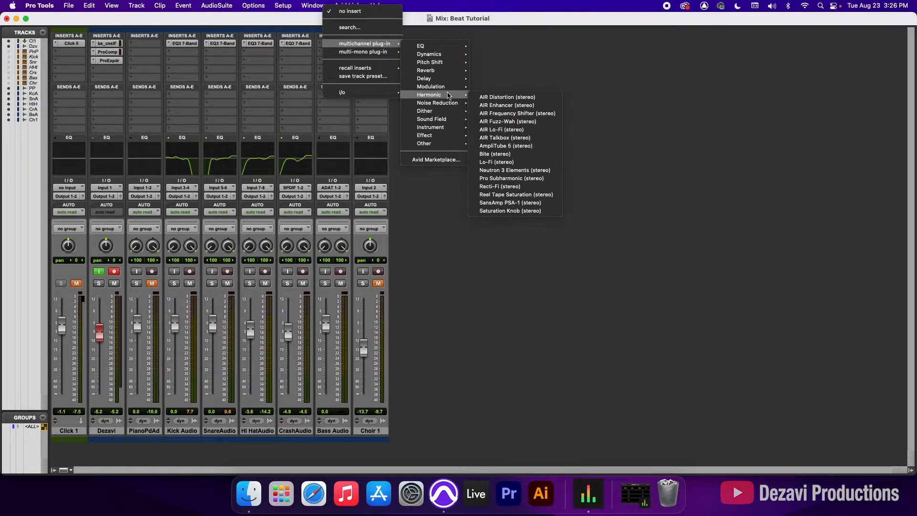
pyautogui.click(500, 212)
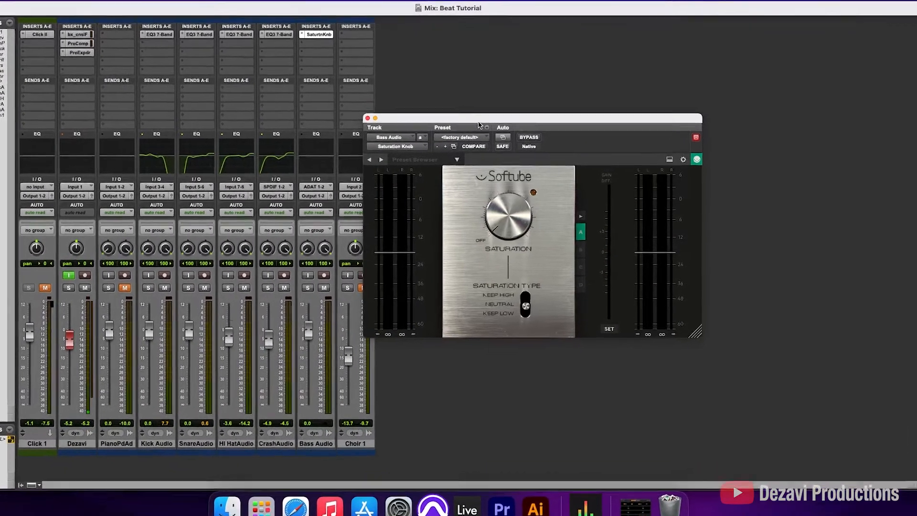
pyautogui.moveTo(485, 122); pyautogui.dragTo(525, 110)
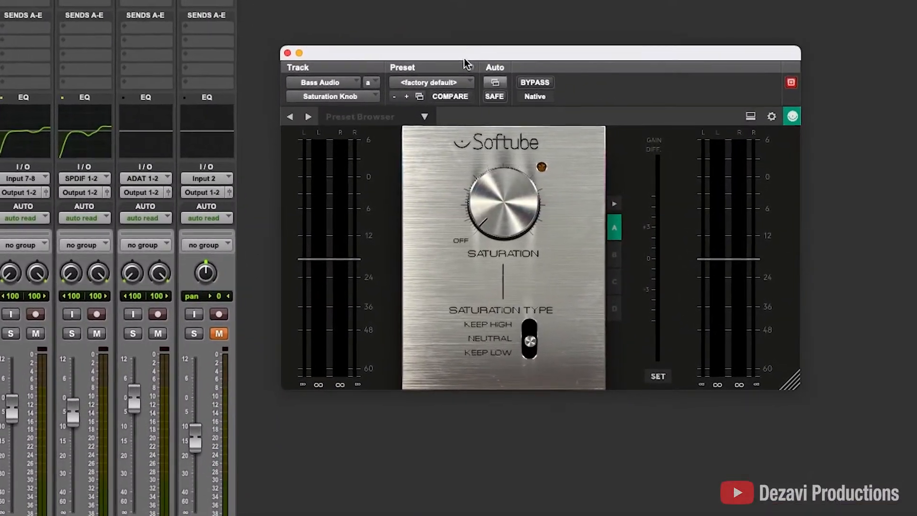
# Play the beat with the bass soloed, raise its saturation slightly on the Neutral type, and compare the effect bypassed and active
pyautogui.press('space')
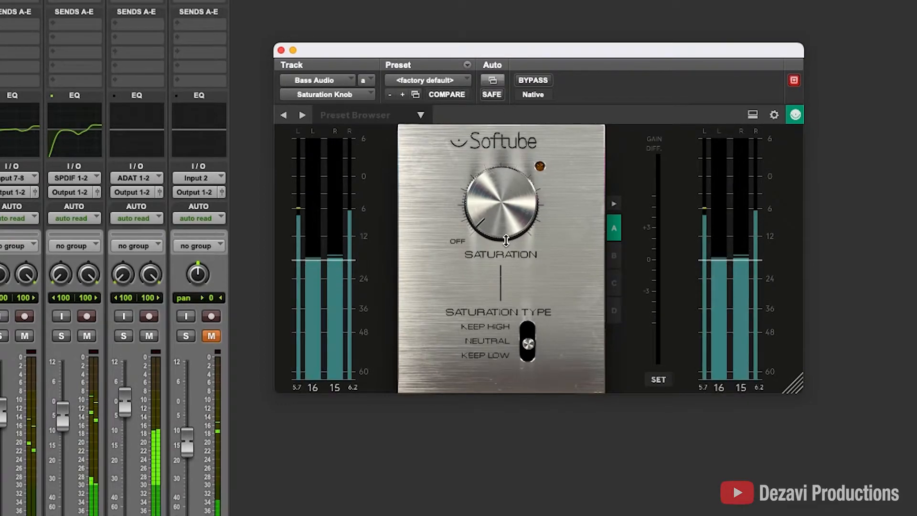
pyautogui.click(124, 336)
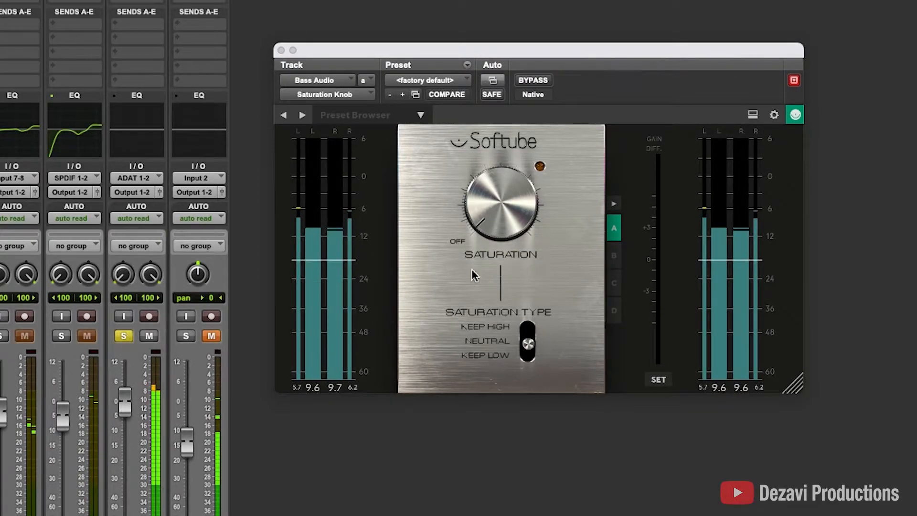
pyautogui.click(532, 81)
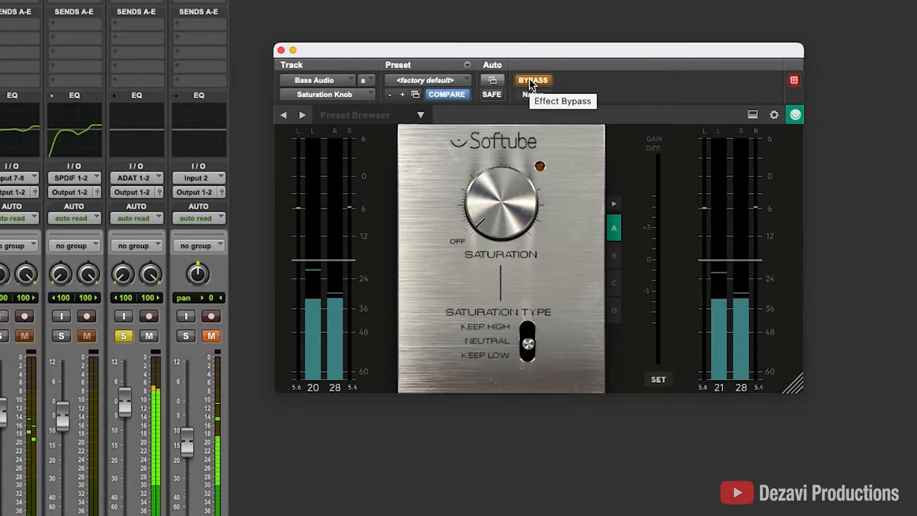
pyautogui.click(531, 81)
pyautogui.moveTo(501, 220)
pyautogui.mouseDown()
pyautogui.moveTo(499, 195)
pyautogui.moveTo(501, 208)
pyautogui.mouseUp()
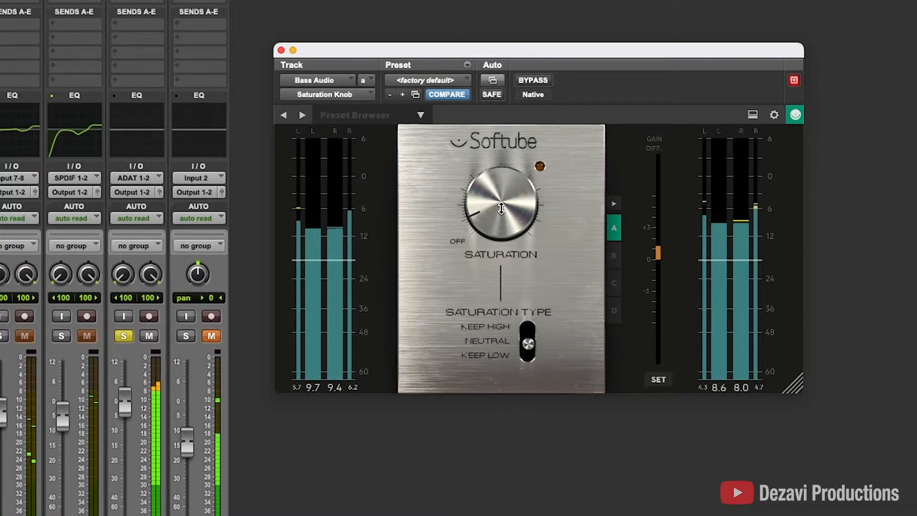
pyautogui.click(527, 85)
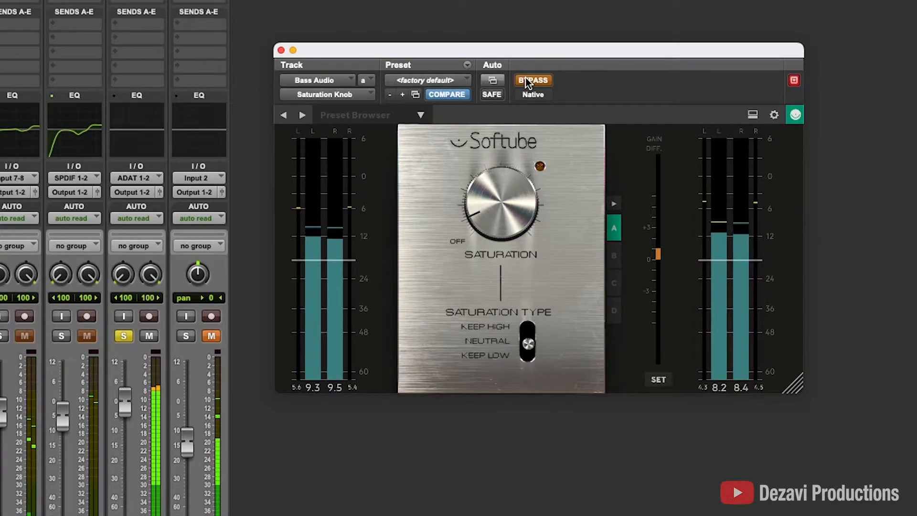
pyautogui.click(527, 84)
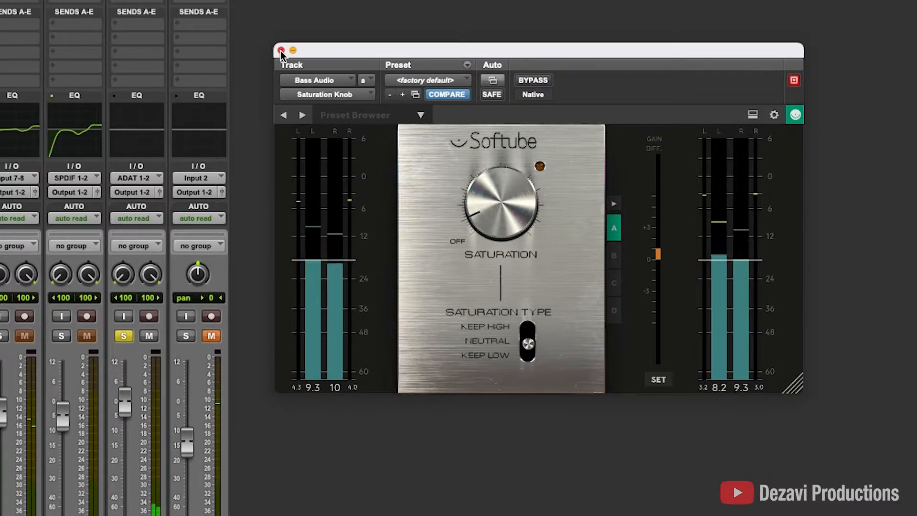
# Unsolo the bass to hear it with the drums, and close the Saturation Knob plug-in
pyautogui.click(123, 336)
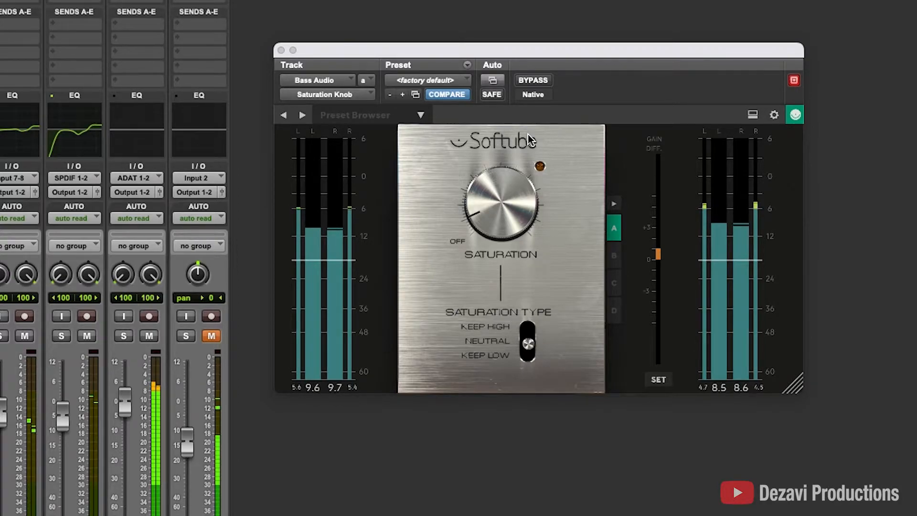
pyautogui.click(123, 1)
pyautogui.moveTo(181, 1)
pyautogui.moveTo(286, 1)
pyautogui.click(392, 1)
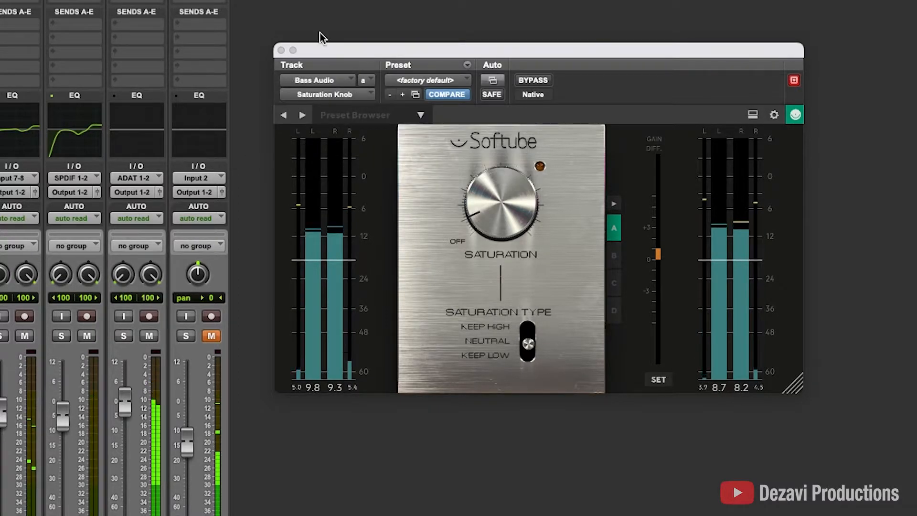
pyautogui.click(281, 50)
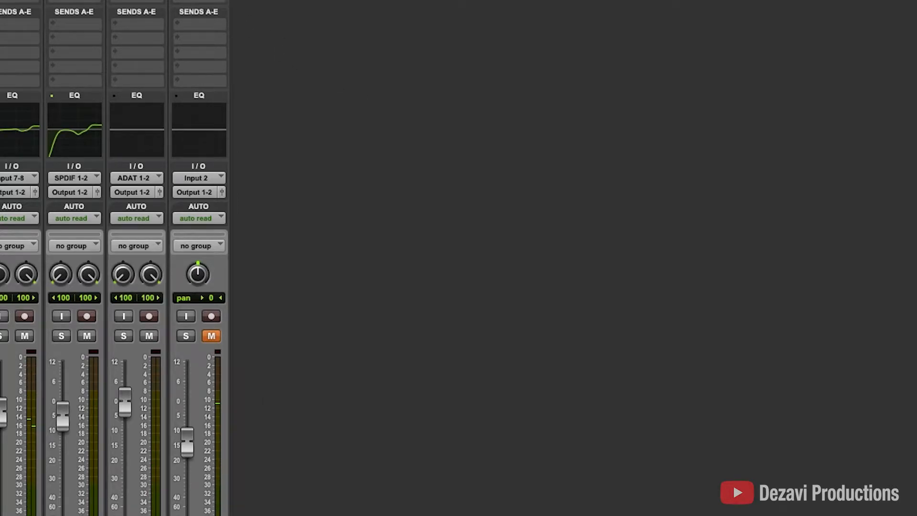
# Insert a stereo EQ3 7-Band in the bass track's second slot and load the Bass Guitar preset Bass Monster
pyautogui.click(122, 0)
pyautogui.moveTo(181, 0)
pyautogui.moveTo(287, 1)
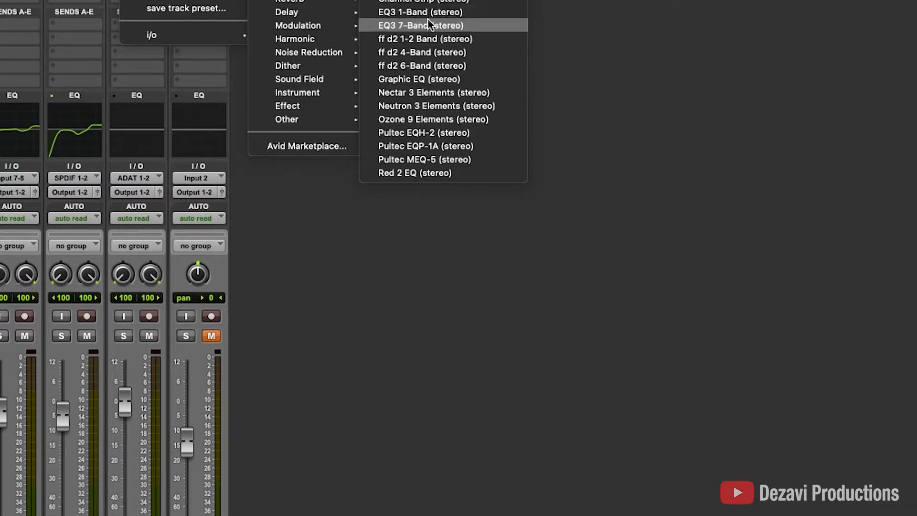
pyautogui.click(438, 26)
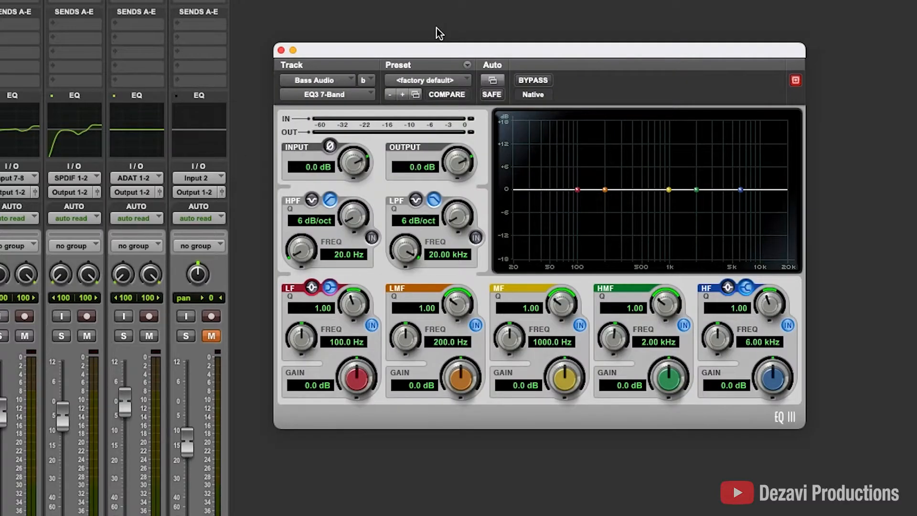
pyautogui.click(436, 84)
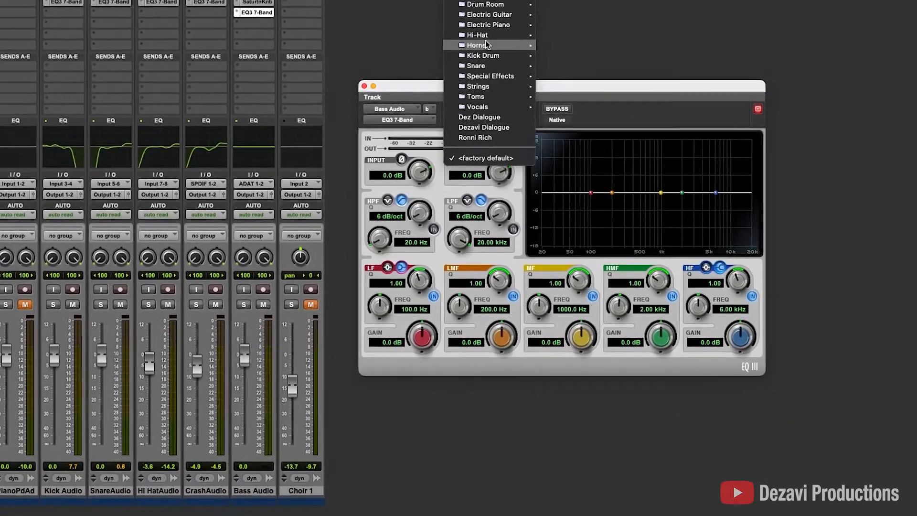
pyautogui.moveTo(487, 39)
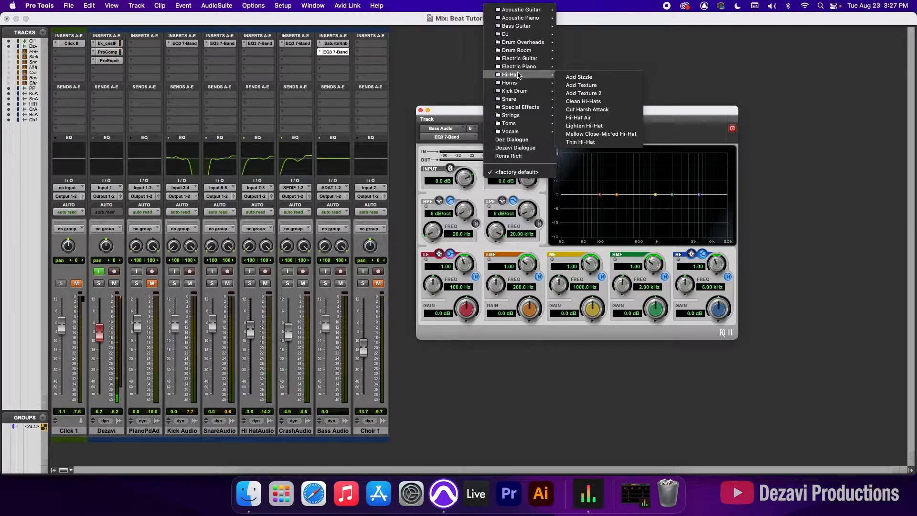
pyautogui.moveTo(524, 27)
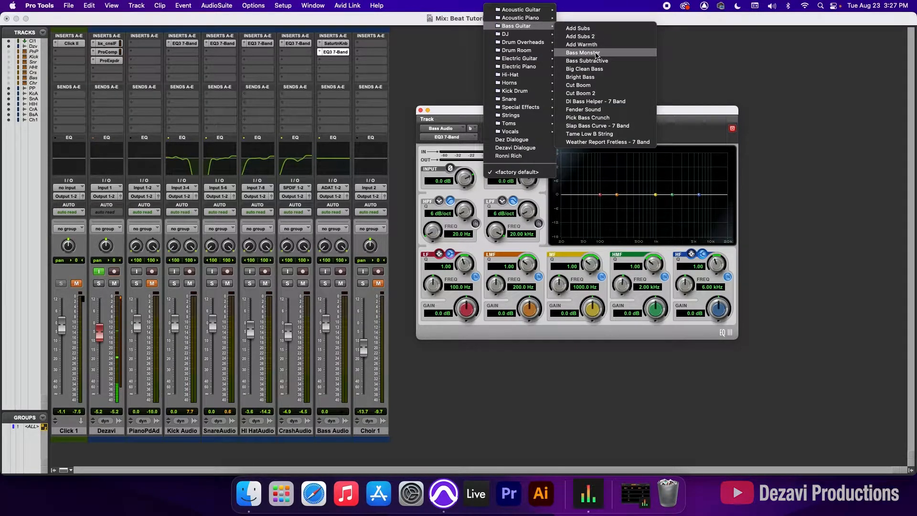
pyautogui.click(595, 54)
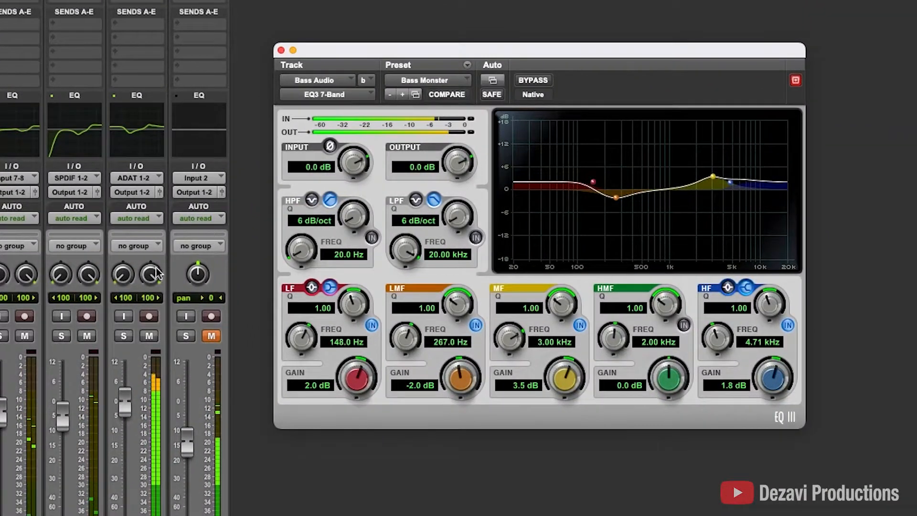
# Solo the bass and compare the Bass Monster EQ bypassed and active
pyautogui.click(142, 331)
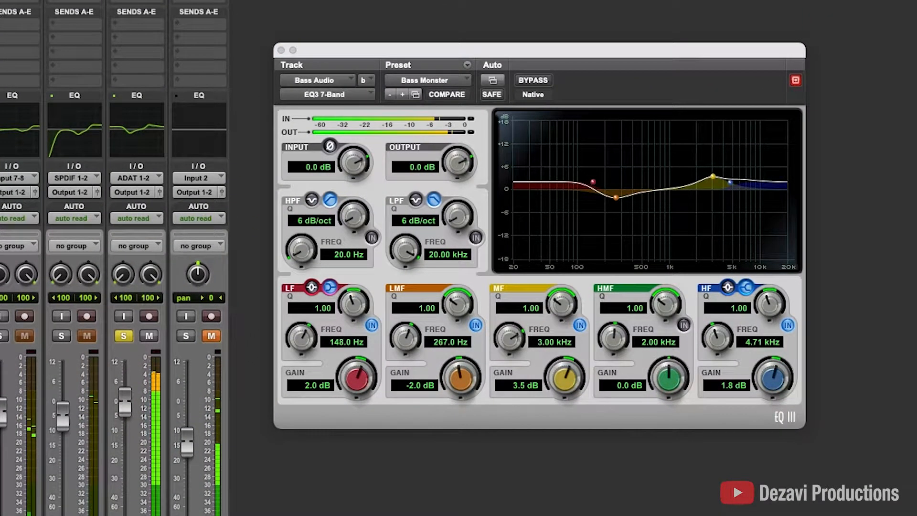
pyautogui.click(532, 81)
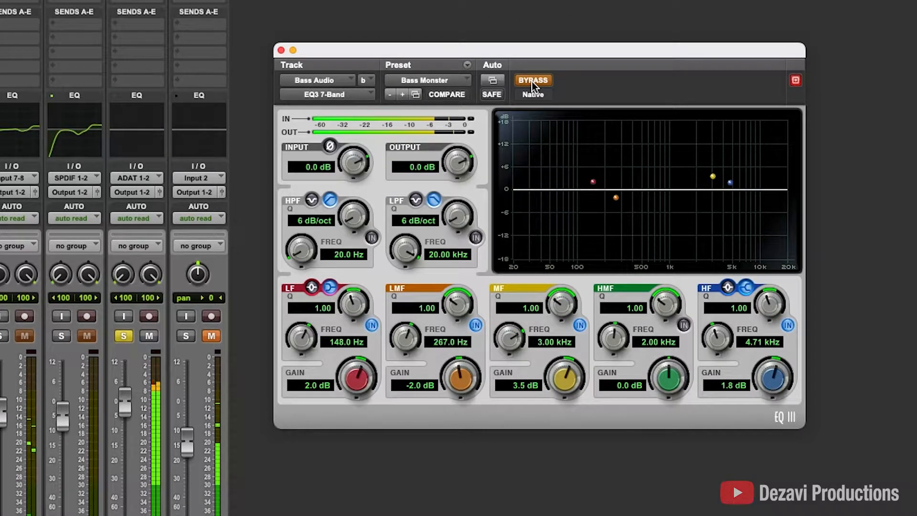
pyautogui.click(531, 81)
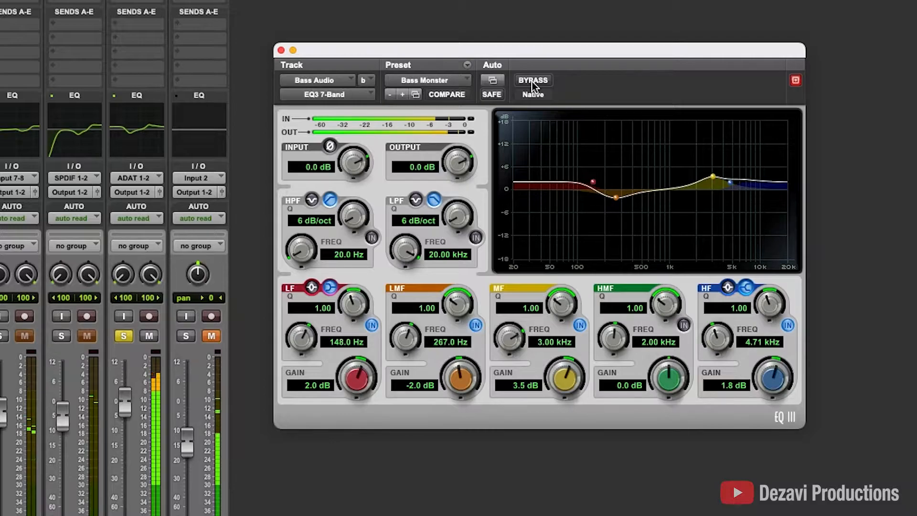
pyautogui.click(531, 81)
pyautogui.click(531, 81)
# Lower the bass EQ's mid band to 1.7 dB at 2.92 kHz, compare with bypass, and set the output to -3 dB
pyautogui.moveTo(712, 178); pyautogui.dragTo(712, 189)
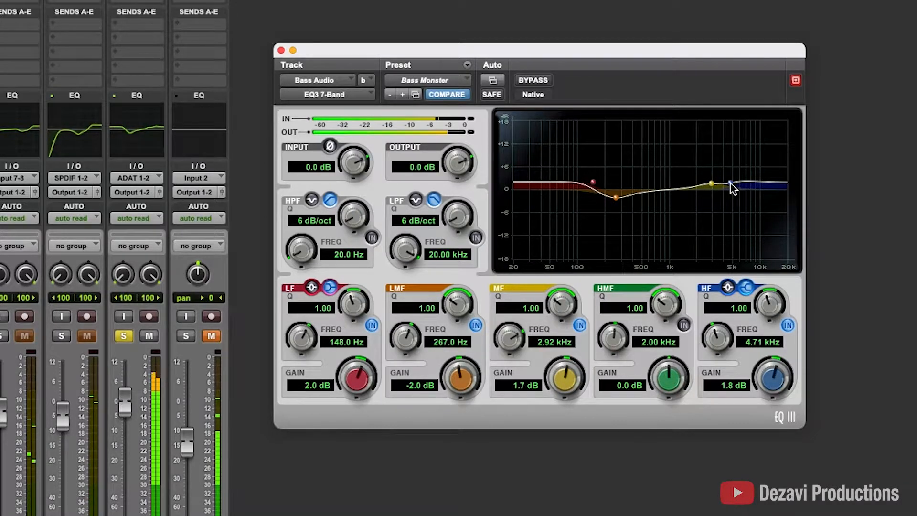
pyautogui.click(544, 82)
pyautogui.click(545, 82)
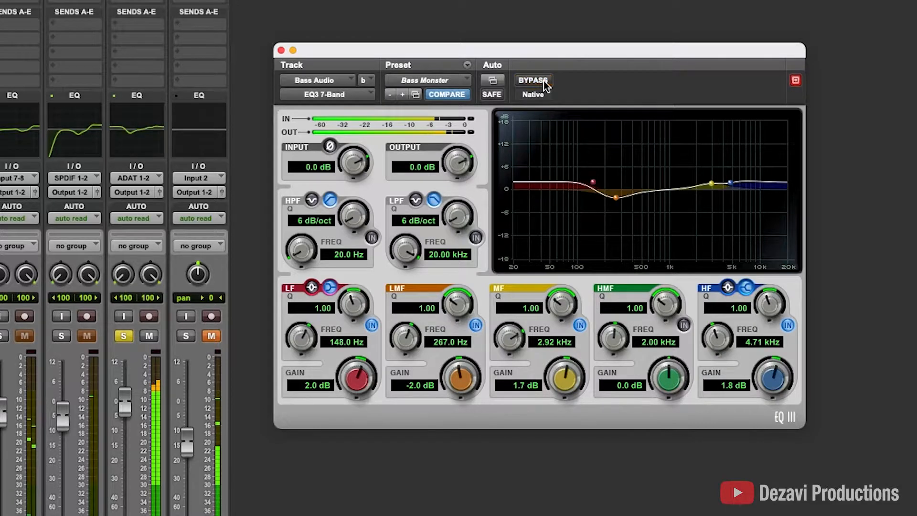
pyautogui.click(409, 168)
pyautogui.write('-3')
pyautogui.press('Return')
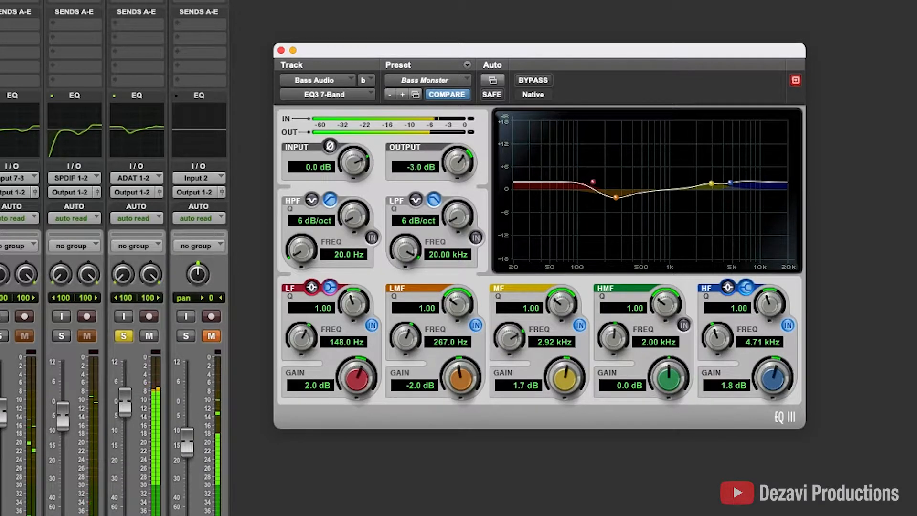
# Unsolo the bass, close its EQ, and lower the Bass Audio fader to -3.3 dB
pyautogui.click(124, 336)
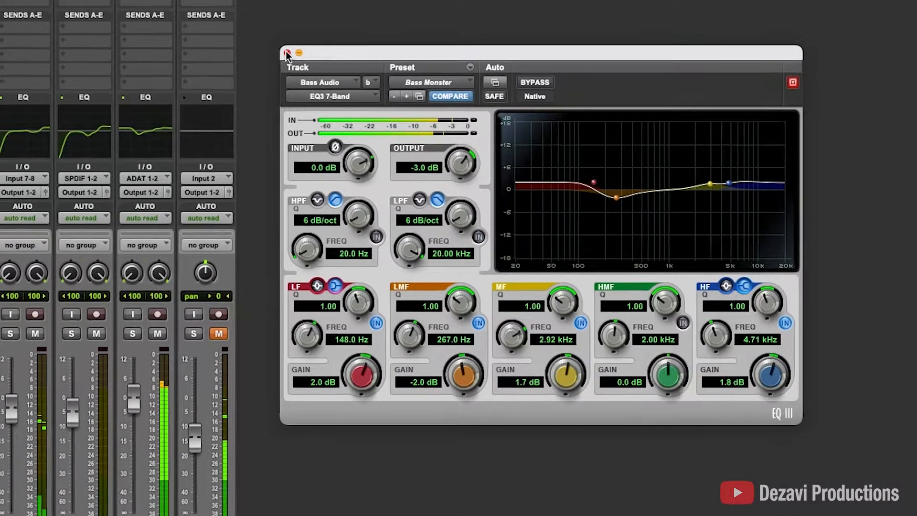
pyautogui.click(293, 51)
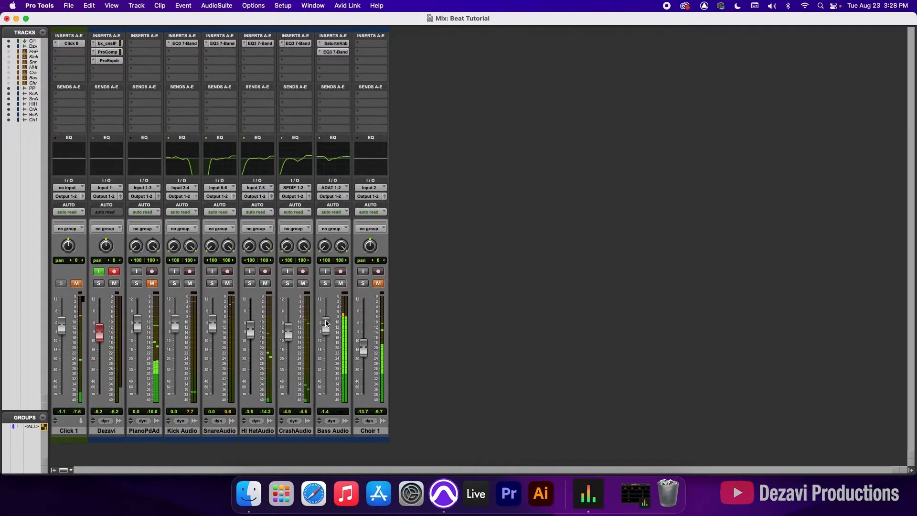
pyautogui.moveTo(293, 334); pyautogui.dragTo(327, 326)
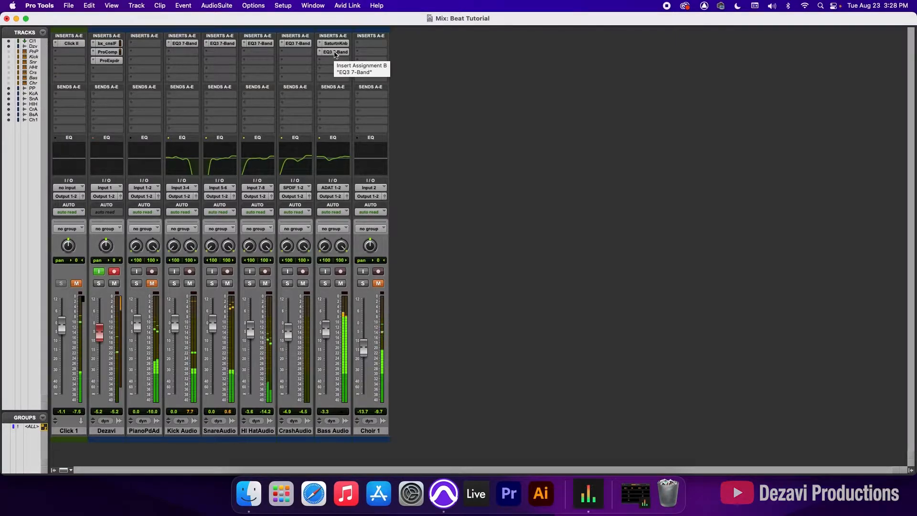
# Bypass and reactivate the plug-ins on the bass, crash, hi-hat, snare and kick to compare the mix with and without processing
pyautogui.keyDown('super'); pyautogui.click(334, 52); pyautogui.keyUp('super')
pyautogui.keyDown('super'); pyautogui.click(335, 44); pyautogui.keyUp('super')
pyautogui.keyDown('super'); pyautogui.click(293, 44); pyautogui.keyUp('super')
pyautogui.keyDown('super'); pyautogui.click(256, 43); pyautogui.keyUp('super')
pyautogui.keyDown('super'); pyautogui.click(222, 43); pyautogui.keyUp('super')
pyautogui.keyDown('super'); pyautogui.click(183, 44); pyautogui.keyUp('super')
pyautogui.keyDown('super'); pyautogui.click(190, 45); pyautogui.keyUp('super')
pyautogui.keyDown('super'); pyautogui.click(220, 44); pyautogui.keyUp('super')
pyautogui.keyDown('super'); pyautogui.click(258, 43); pyautogui.keyUp('super')
pyautogui.keyDown('super'); pyautogui.click(296, 44); pyautogui.keyUp('super')
pyautogui.keyDown('super'); pyautogui.click(334, 43); pyautogui.keyUp('super')
pyautogui.keyDown('super'); pyautogui.click(336, 53); pyautogui.keyUp('super')
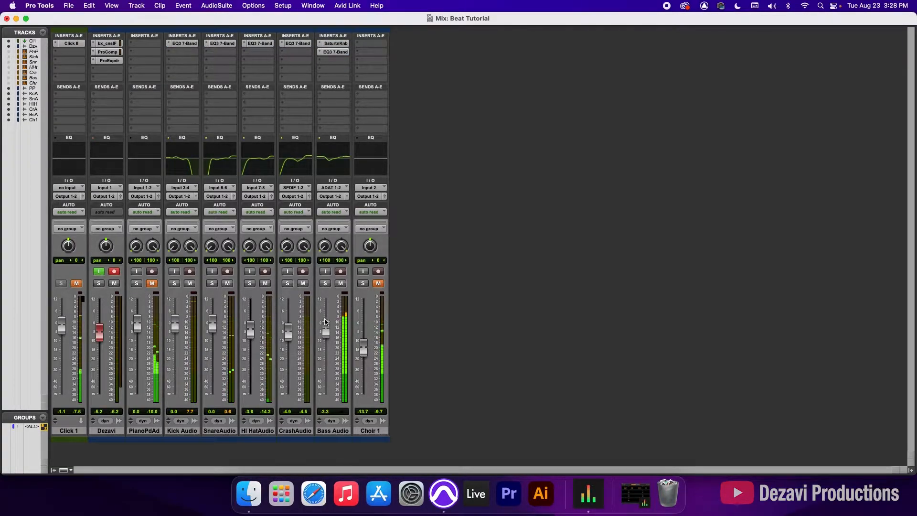
# Stop and restart playback, and set the Bass Audio fader to -3.3 dB
pyautogui.press('space')
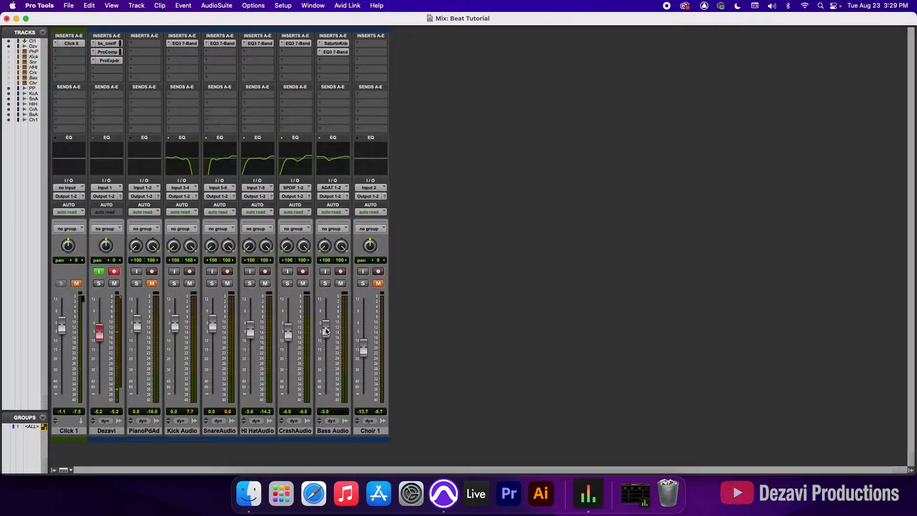
pyautogui.press('space')
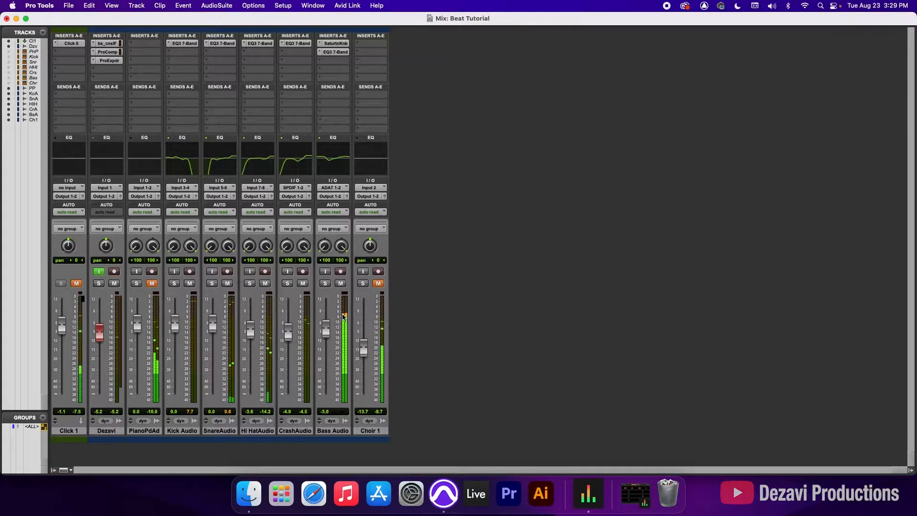
pyautogui.moveTo(328, 325); pyautogui.dragTo(328, 325)
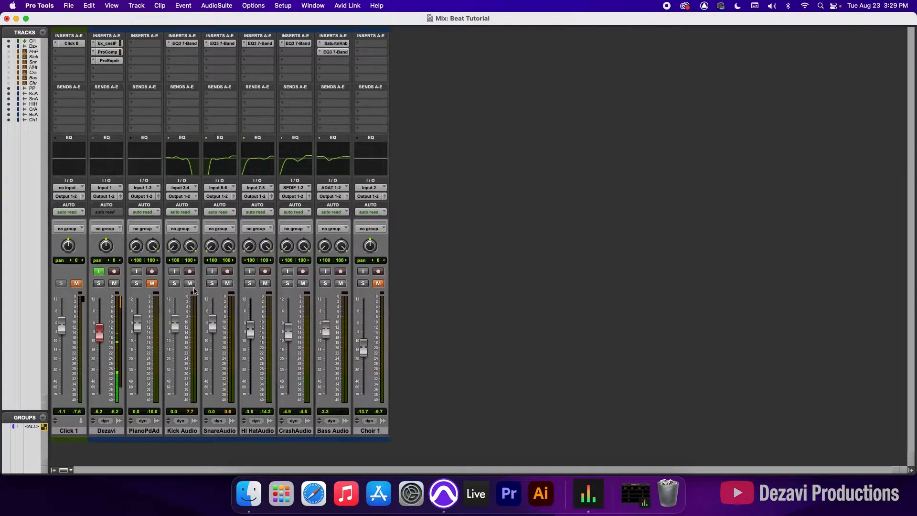
# Unmute the Piano Pad Audio track and insert the stereo Parallel Aggressor plug-in in its first insert slot
pyautogui.click(151, 284)
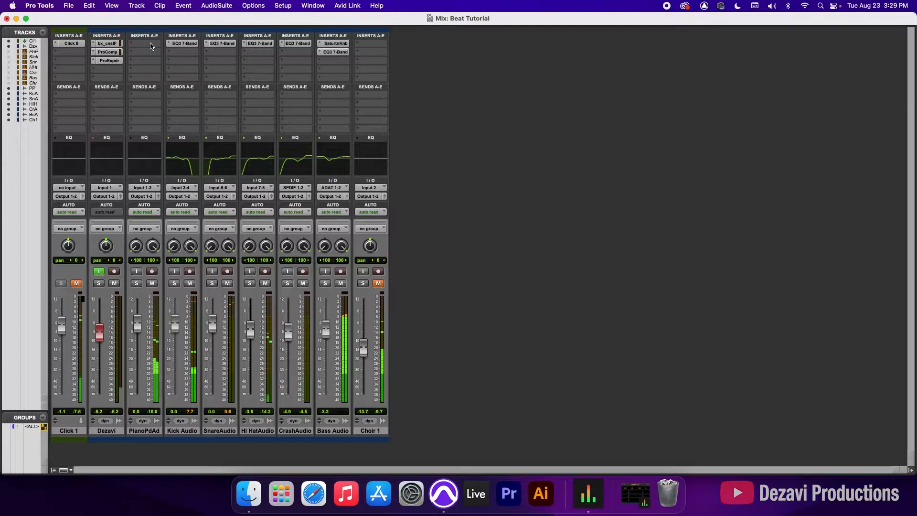
pyautogui.click(151, 45)
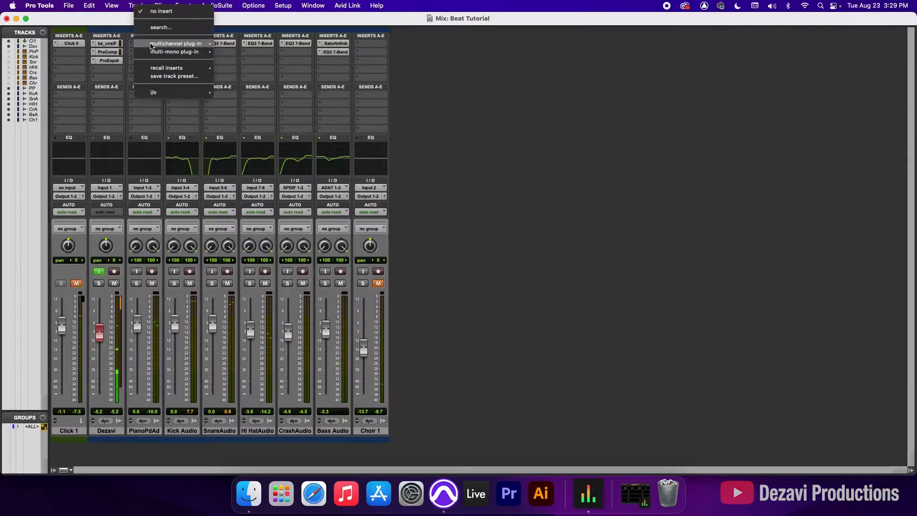
pyautogui.moveTo(191, 43)
pyautogui.moveTo(253, 87)
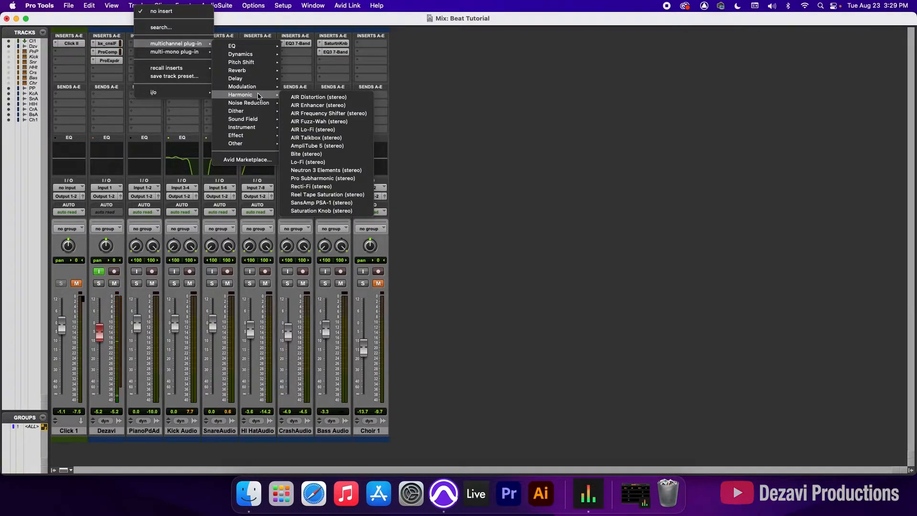
pyautogui.moveTo(260, 56)
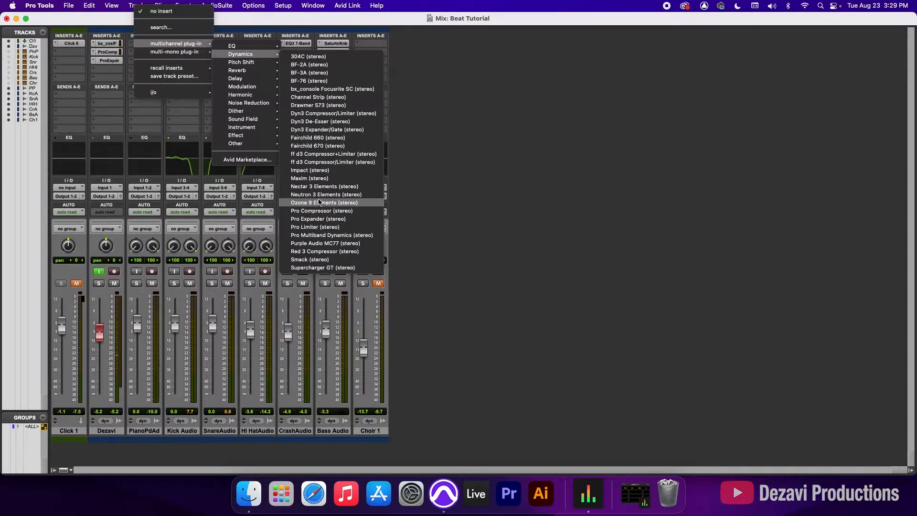
pyautogui.moveTo(258, 119)
pyautogui.moveTo(259, 138)
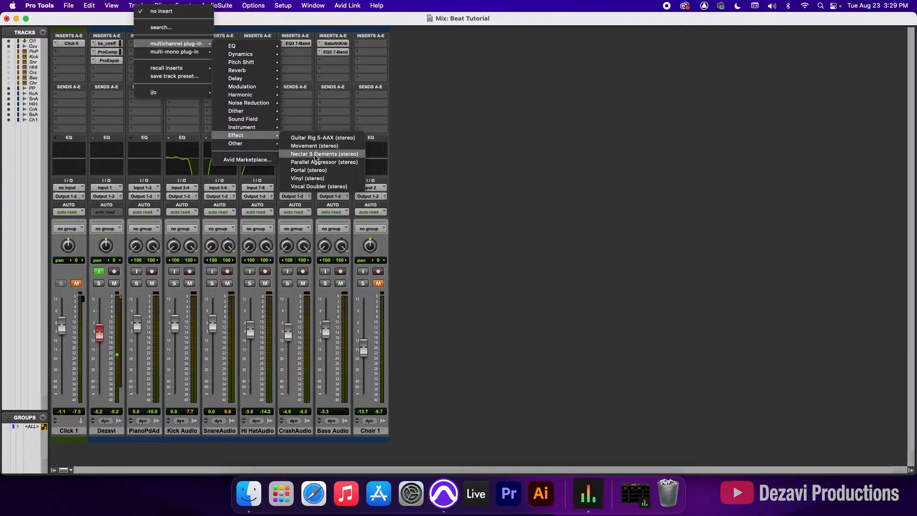
pyautogui.click(322, 164)
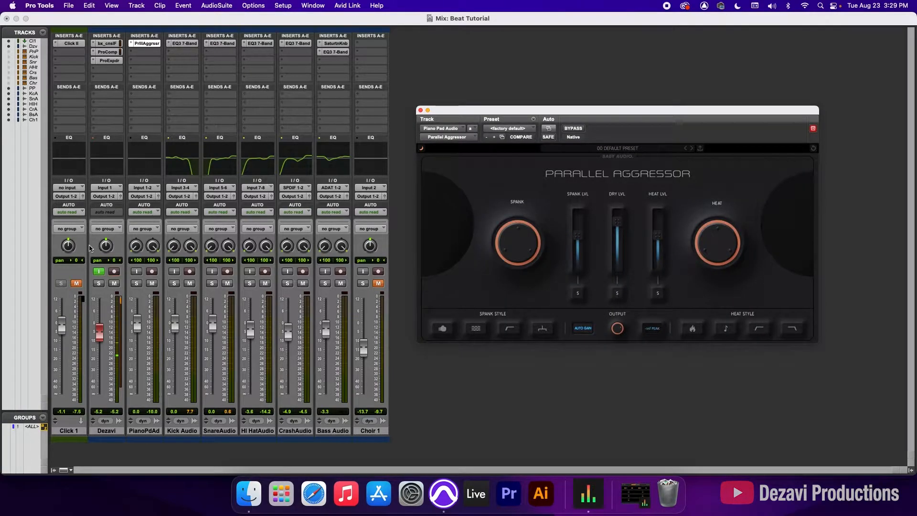
pyautogui.click(100, 284)
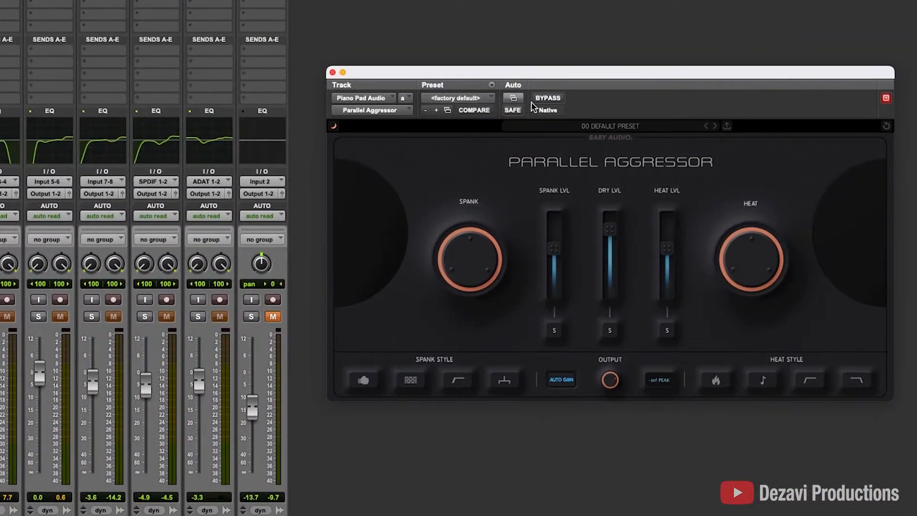
# Load the 19 Synth Pad Warmer preset in Parallel Aggressor and compare the piano pad with and without bypass
pyautogui.click(608, 127)
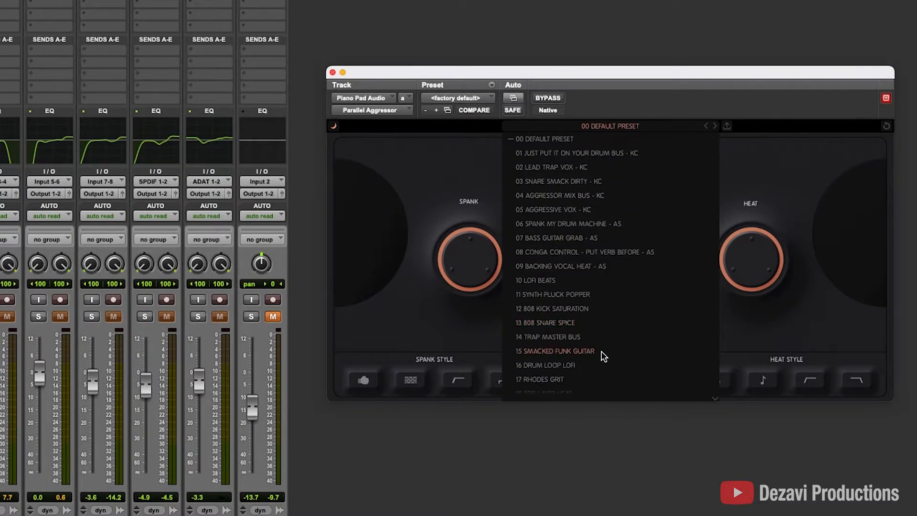
pyautogui.scroll(-5, 585, 377)
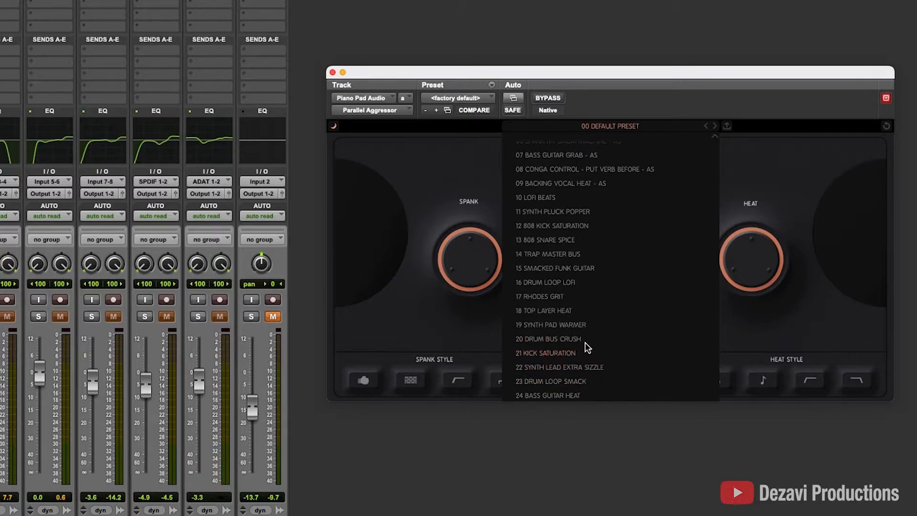
pyautogui.click(583, 326)
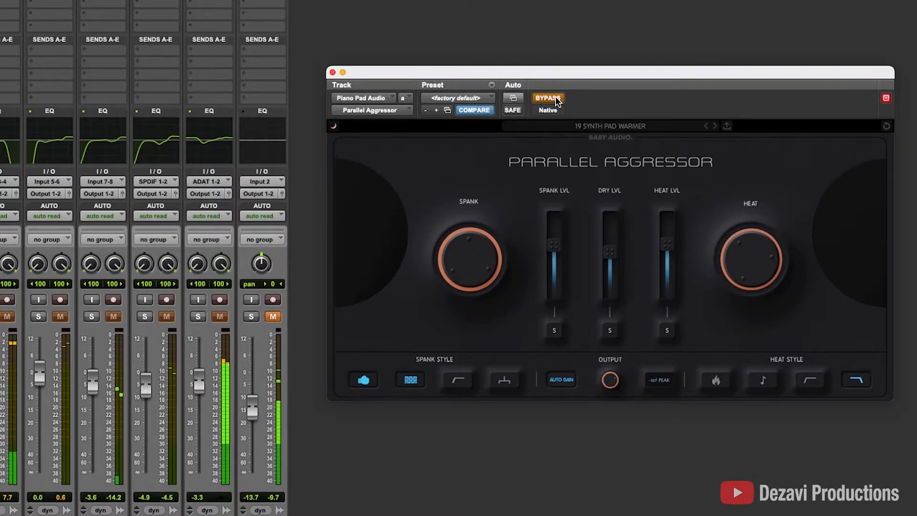
pyautogui.click(556, 101)
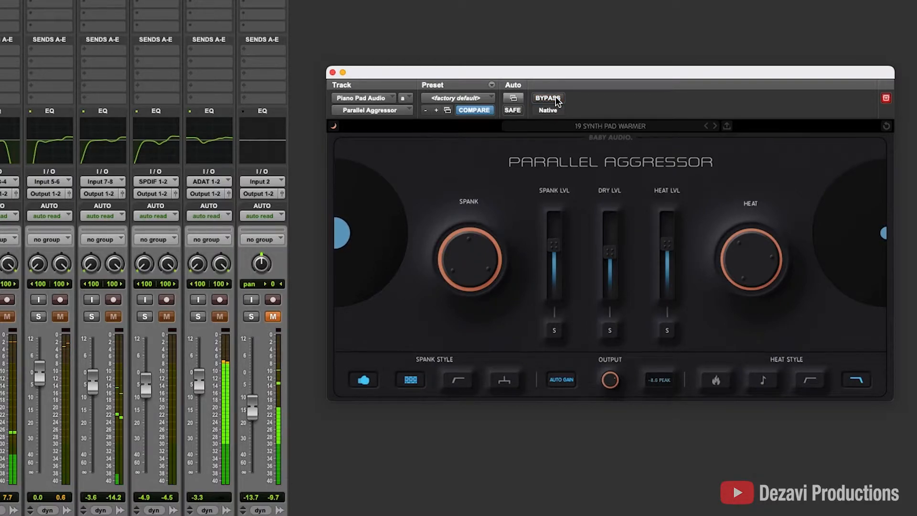
pyautogui.click(556, 100)
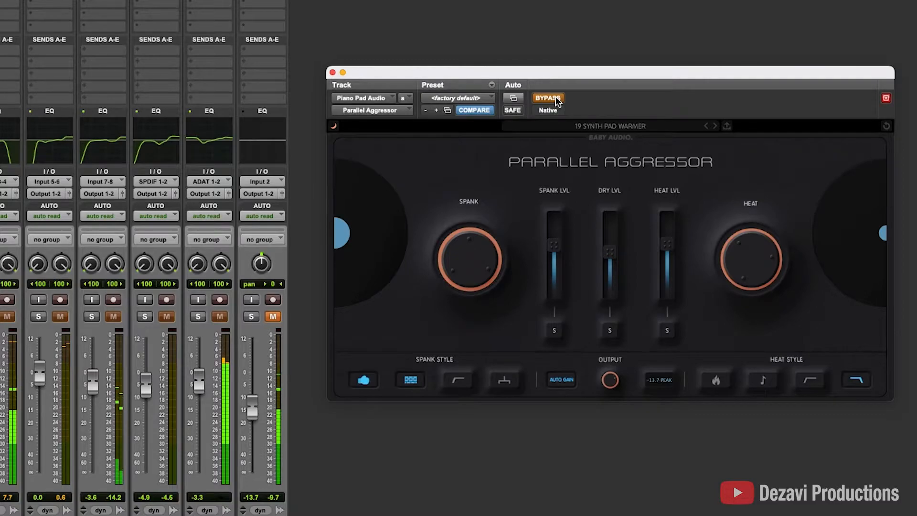
pyautogui.click(556, 100)
# Try the 17 Rhodes Grit preset on the piano pad and return to 19 Synth Pad Warmer
pyautogui.click(573, 127)
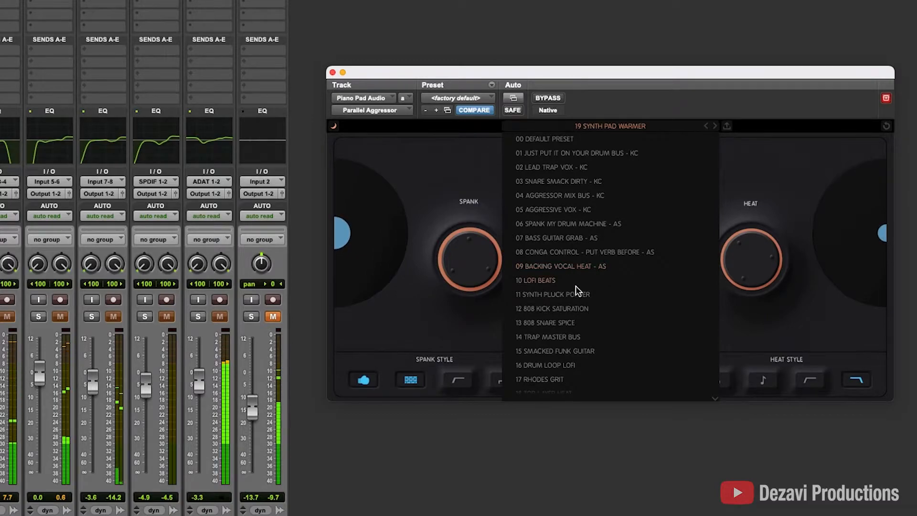
pyautogui.click(579, 375)
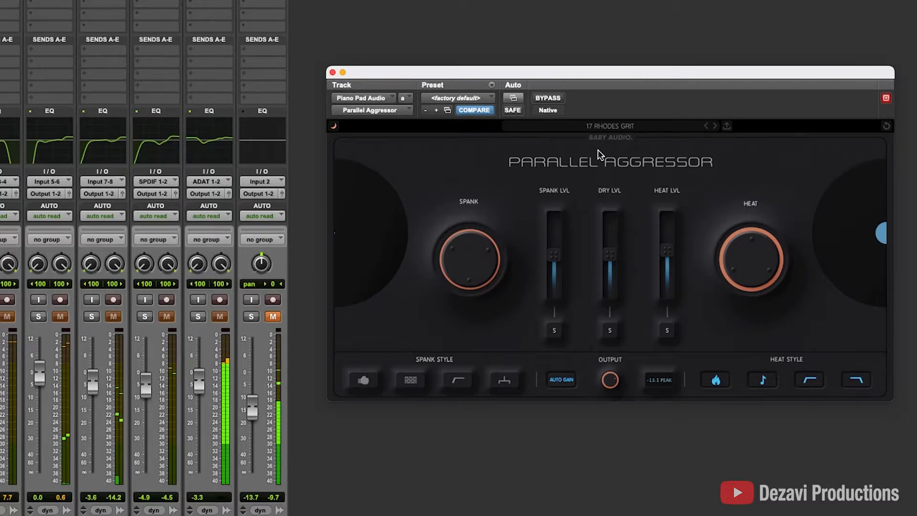
pyautogui.click(599, 126)
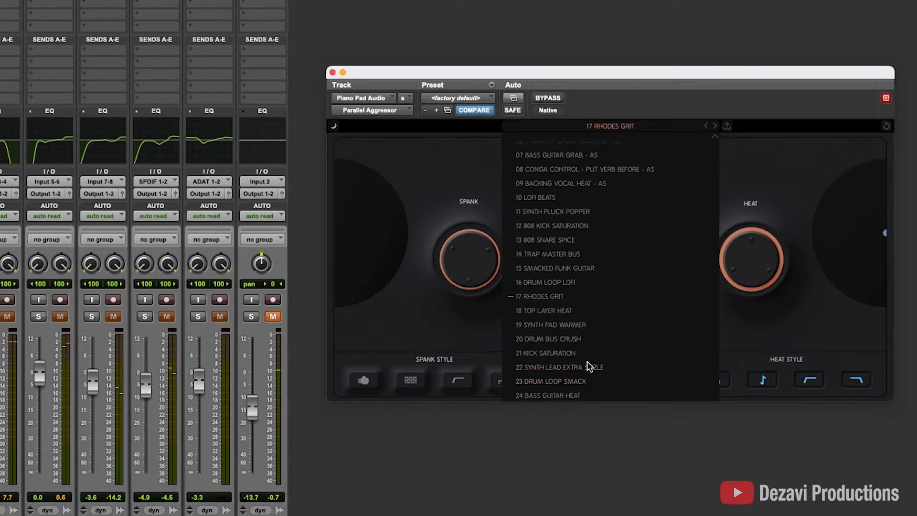
pyautogui.click(582, 324)
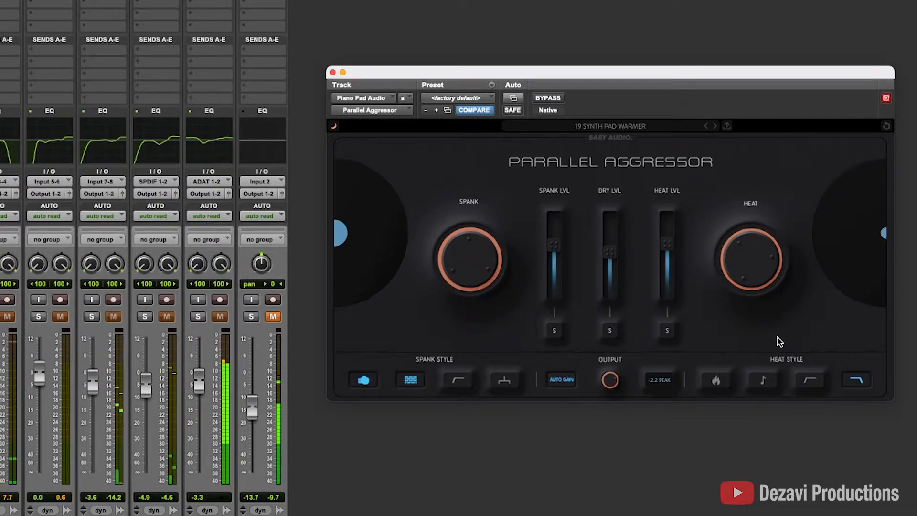
# Enable the high-pass filter in Parallel Aggressor's Spank Style, compare with bypass, and close the plug-in
pyautogui.click(729, 373)
pyautogui.click(716, 379)
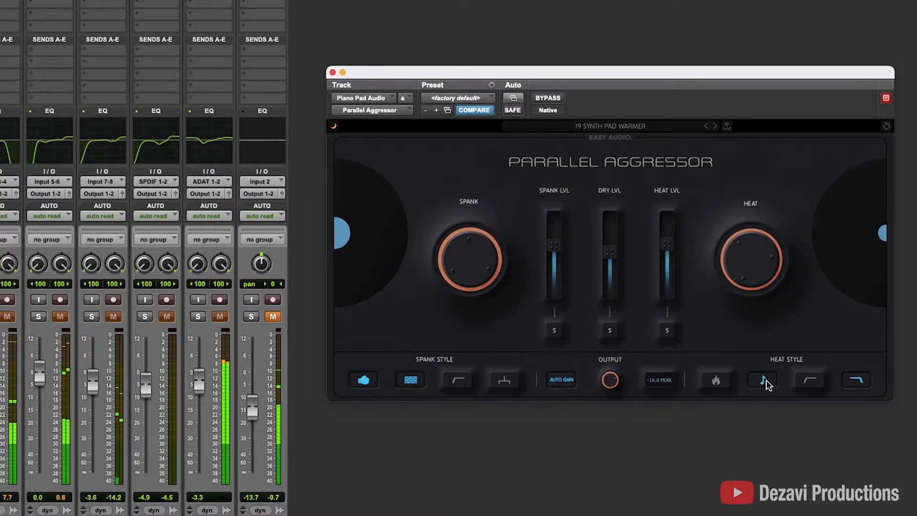
pyautogui.click(453, 382)
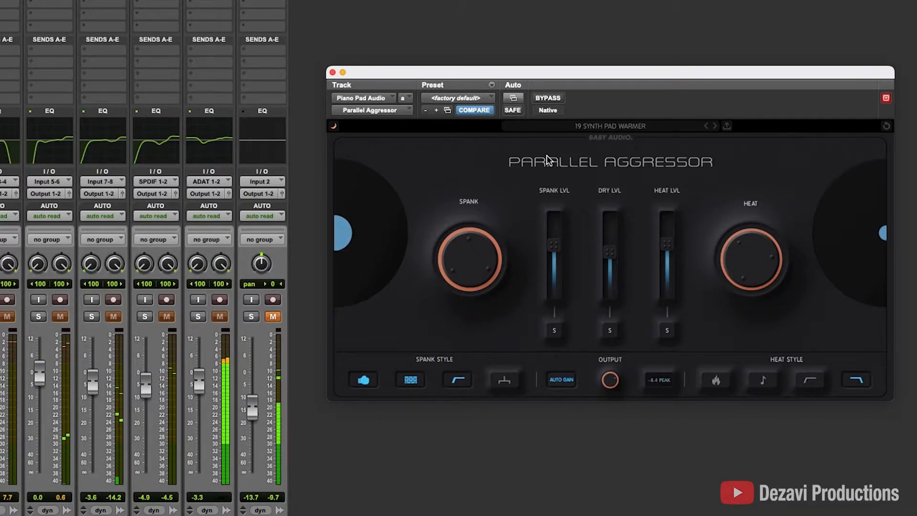
pyautogui.click(548, 97)
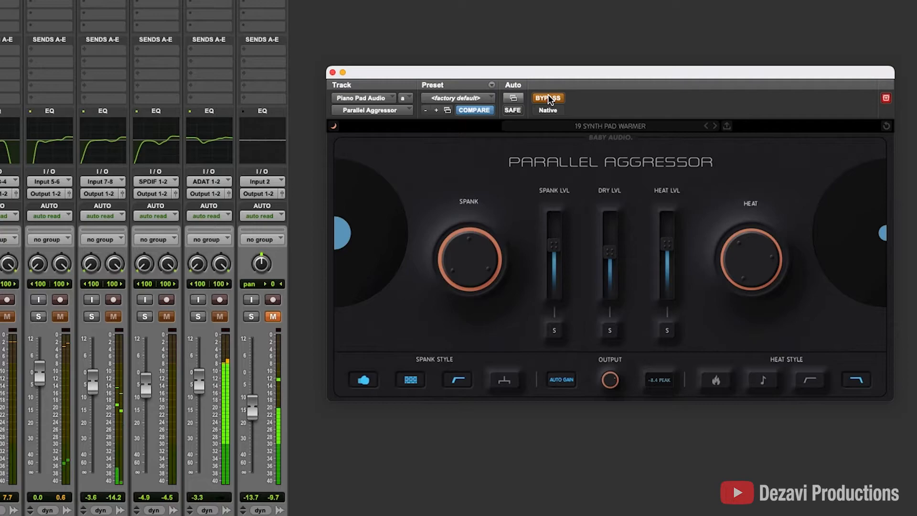
pyautogui.click(548, 97)
pyautogui.moveTo(748, 246)
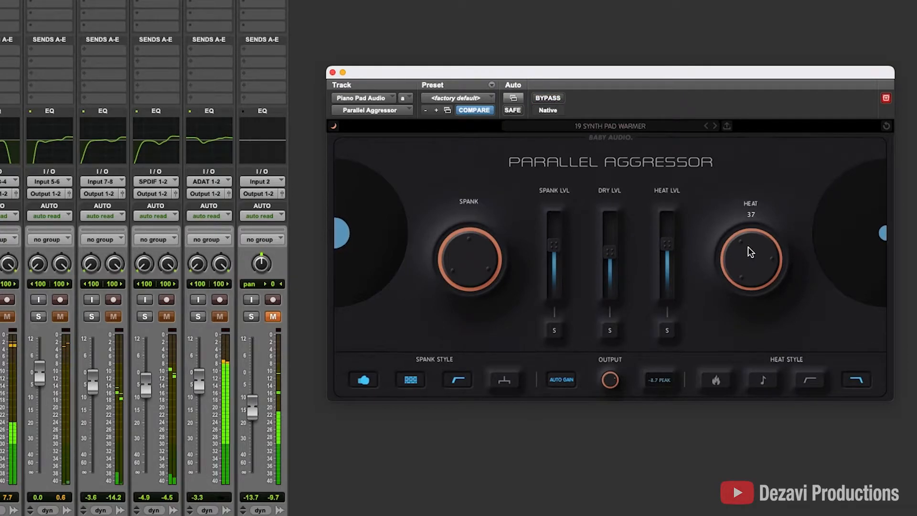
pyautogui.click(332, 73)
# Insert EQ3 7-Band in the second insert slot of Piano Pad Audio and start playback
pyautogui.click(1, 1)
pyautogui.moveTo(19, 1)
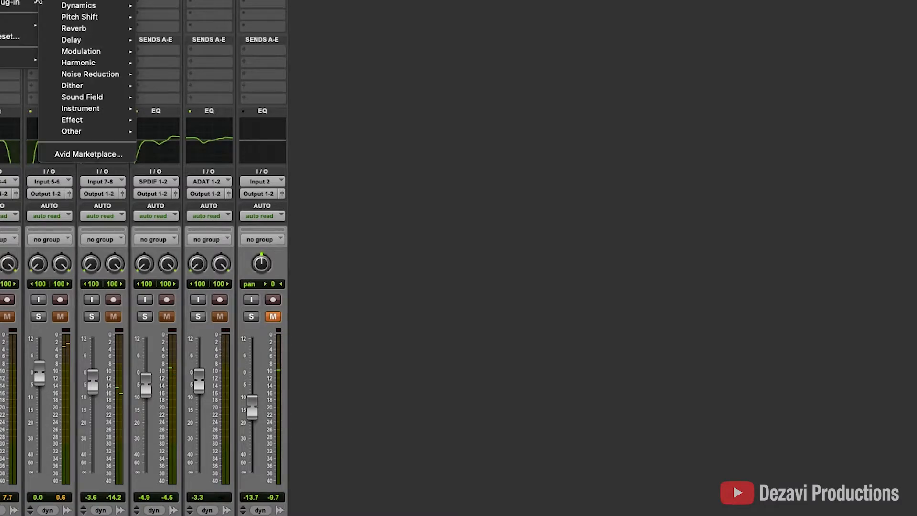
pyautogui.moveTo(79, 2)
pyautogui.click(198, 47)
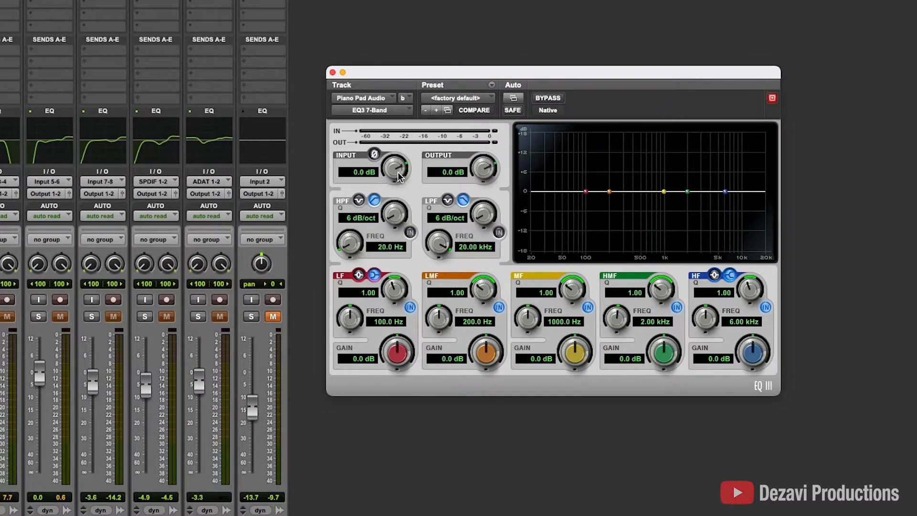
pyautogui.press('space')
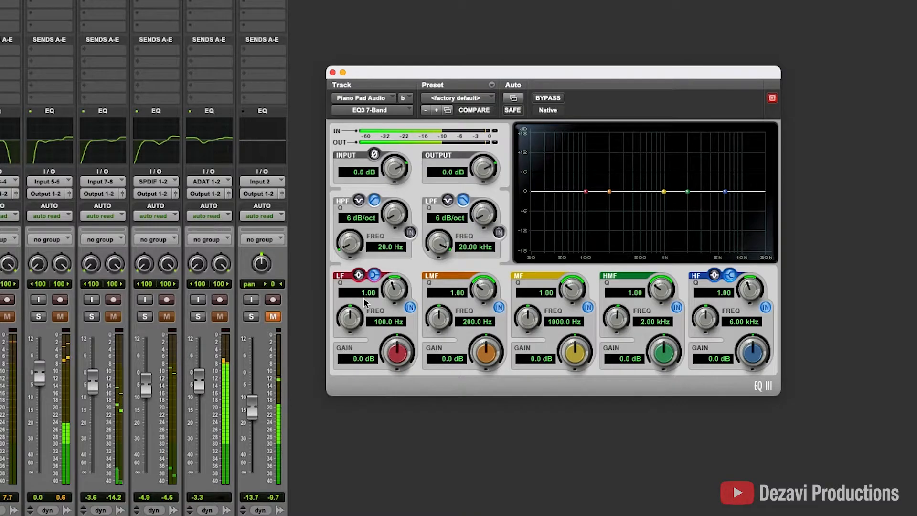
# Enable the piano pad EQ's high-pass filter at 12 dB/oct and 70 Hz, and compare it with bypass
pyautogui.click(410, 233)
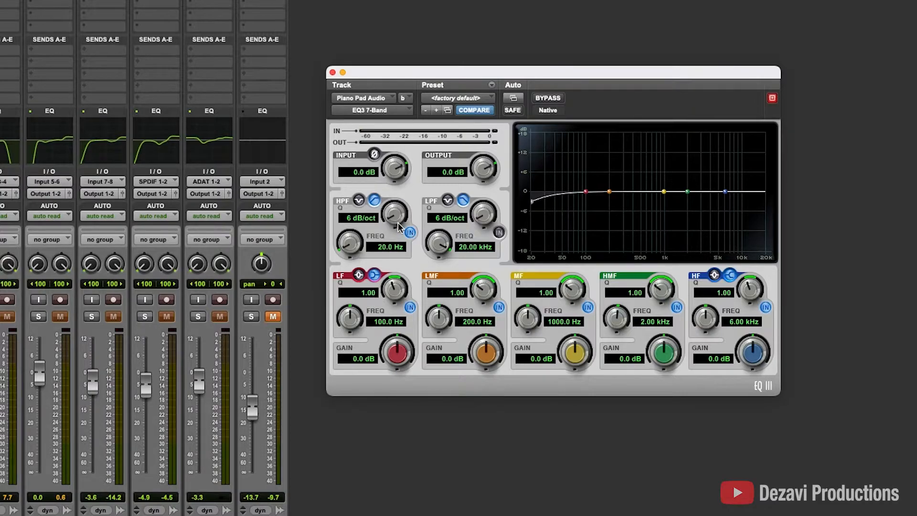
pyautogui.moveTo(395, 209); pyautogui.dragTo(400, 180)
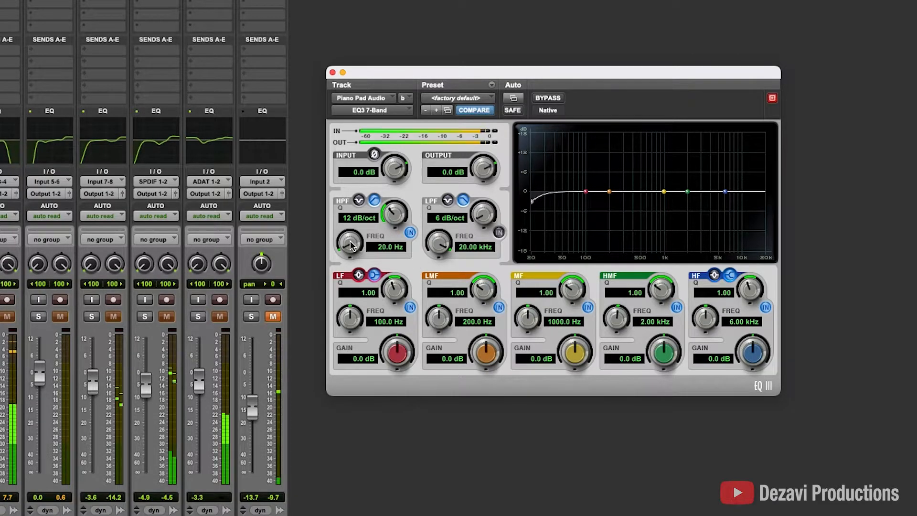
pyautogui.moveTo(350, 246)
pyautogui.mouseDown()
pyautogui.moveTo(349, 229)
pyautogui.moveTo(351, 245)
pyautogui.mouseUp()
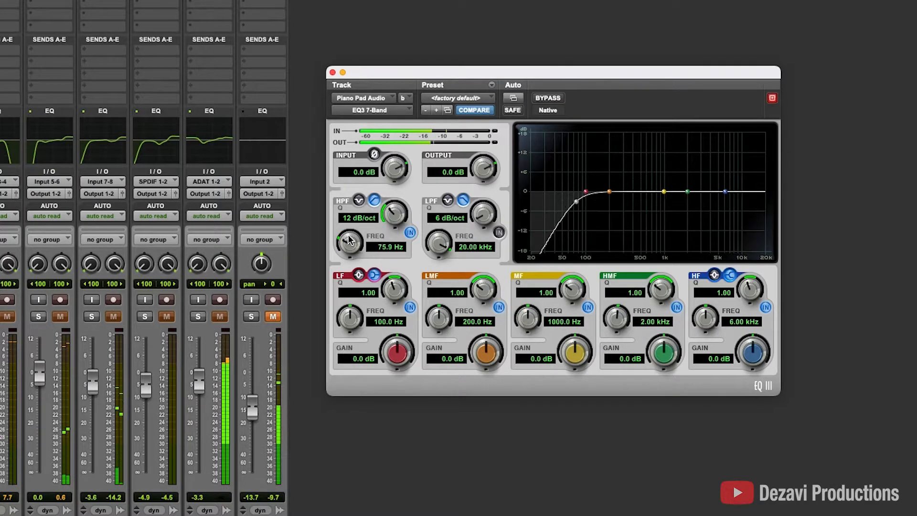
pyautogui.click(394, 247)
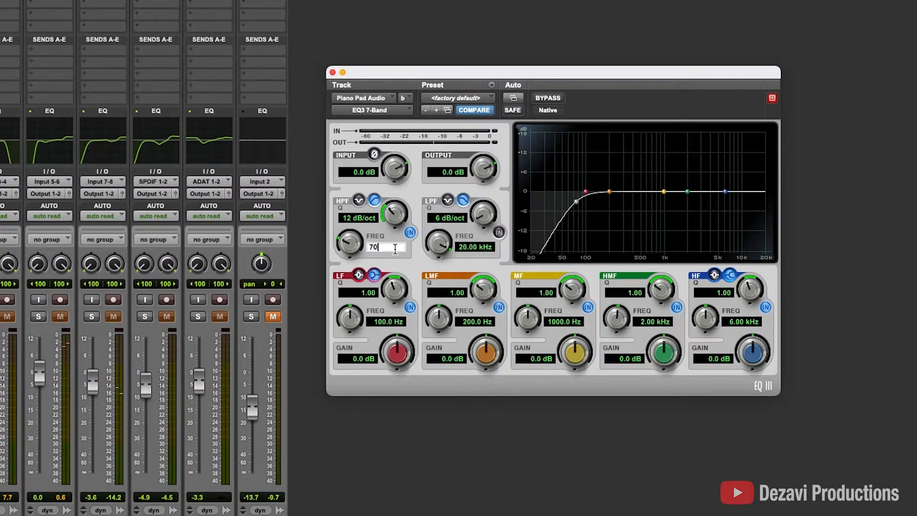
pyautogui.press('Return')
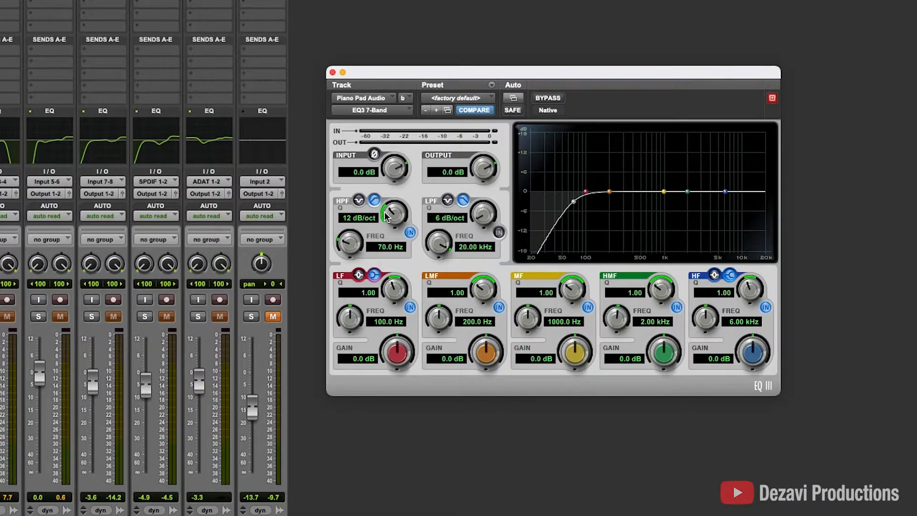
pyautogui.click(537, 97)
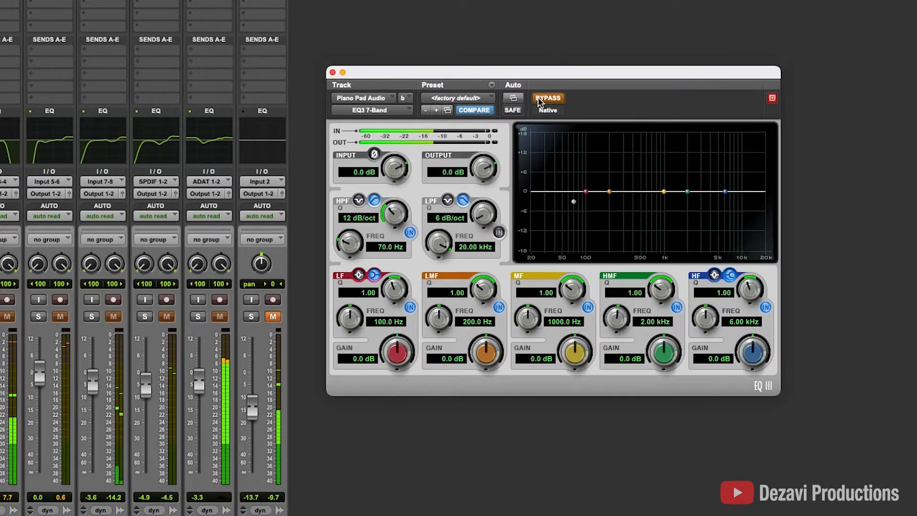
pyautogui.click(539, 100)
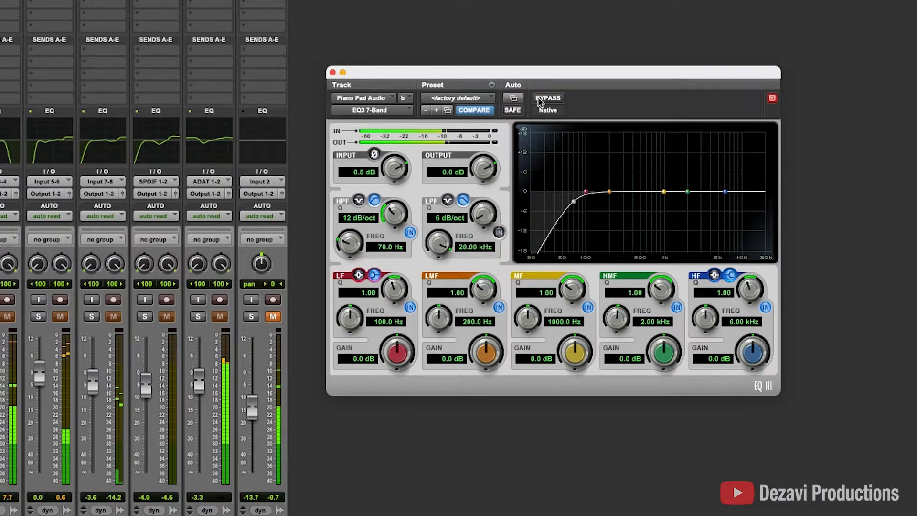
pyautogui.click(538, 97)
pyautogui.click(538, 98)
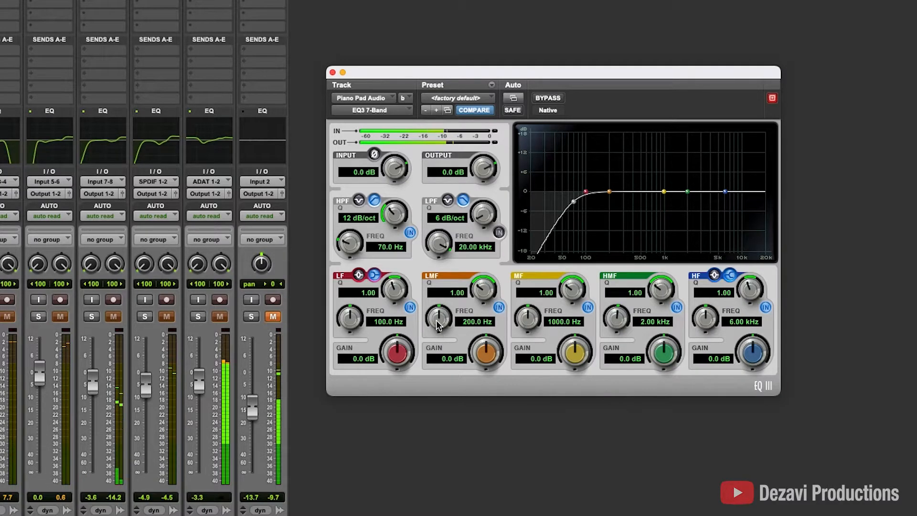
# Cut the piano pad's low-mid band by 2.2 dB at 308.9 Hz and boost the low band as a peak by 1.3 dB at 118.4 Hz
pyautogui.moveTo(438, 324); pyautogui.dragTo(438, 321)
pyautogui.moveTo(493, 353)
pyautogui.mouseDown()
pyautogui.moveTo(489, 328)
pyautogui.moveTo(489, 352)
pyautogui.mouseUp()
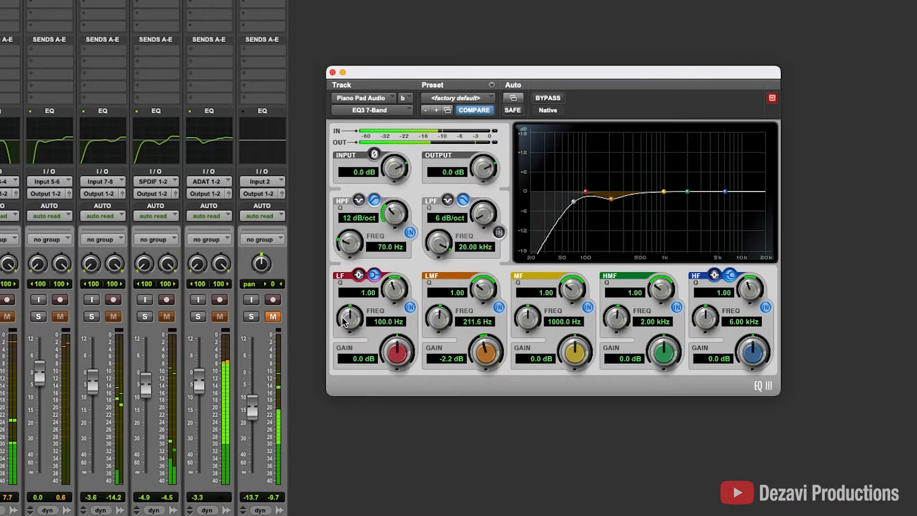
pyautogui.moveTo(386, 348); pyautogui.dragTo(348, 312)
pyautogui.click(360, 276)
pyautogui.moveTo(442, 318); pyautogui.dragTo(440, 307)
# Boost the piano pad's high shelf by 2.8 dB at 6.26 kHz, compare with bypass, and raise the high-mid band to 2.3 dB
pyautogui.moveTo(750, 351); pyautogui.dragTo(711, 325)
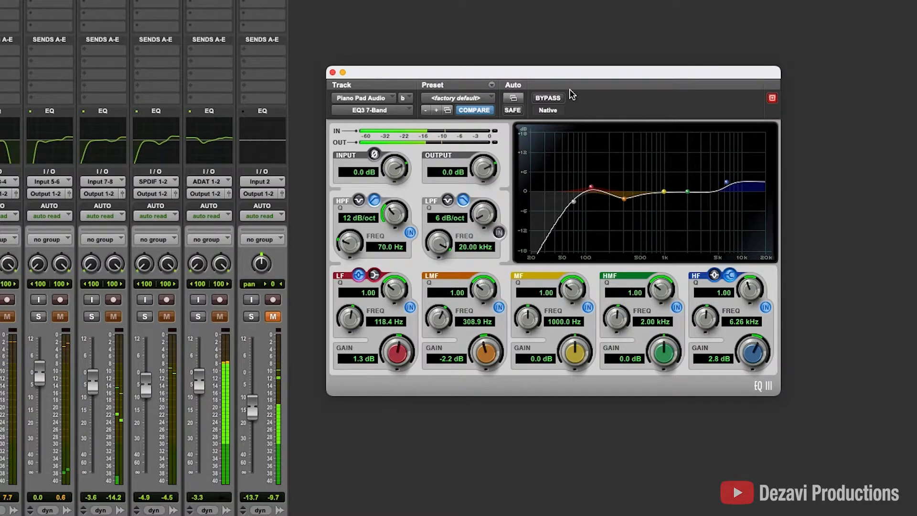
pyautogui.click(559, 100)
pyautogui.click(559, 101)
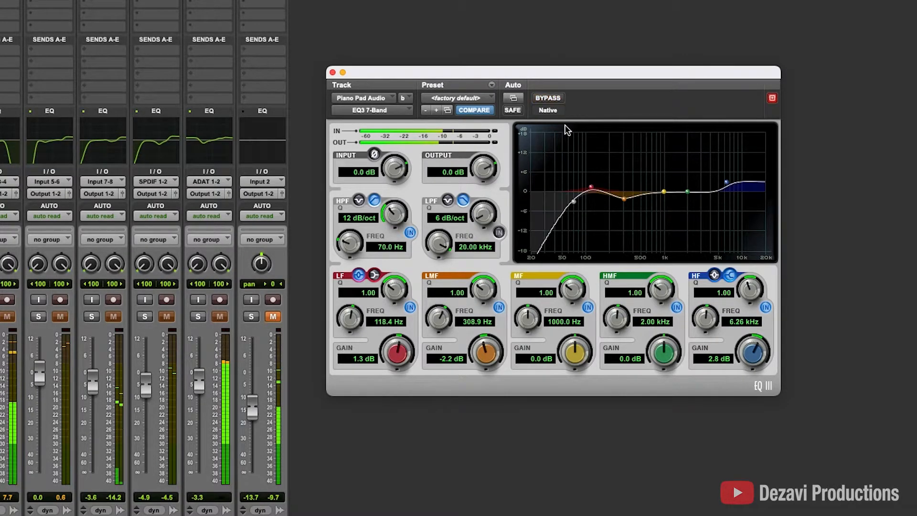
pyautogui.moveTo(658, 346); pyautogui.dragTo(654, 324)
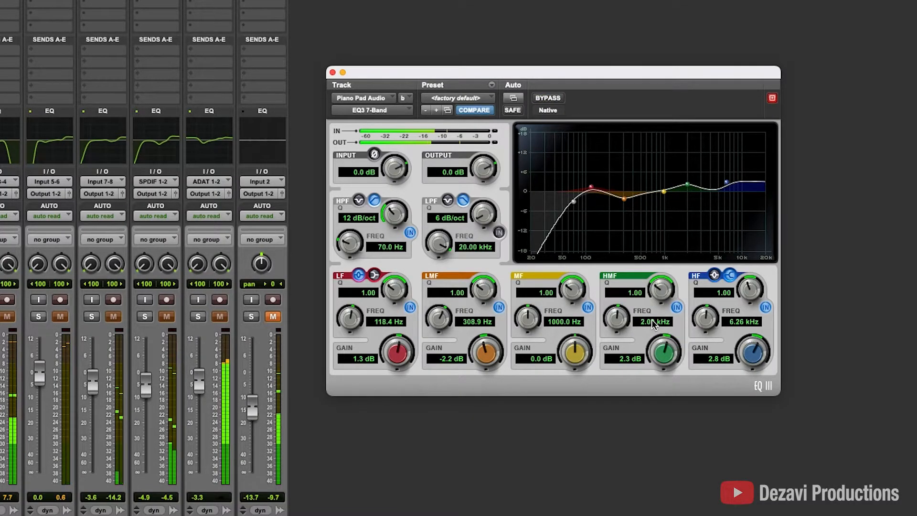
# Set the piano pad EQ's high-mid frequency to 1.85 kHz, compare with bypass, and close the plug-in
pyautogui.moveTo(618, 328); pyautogui.dragTo(618, 334)
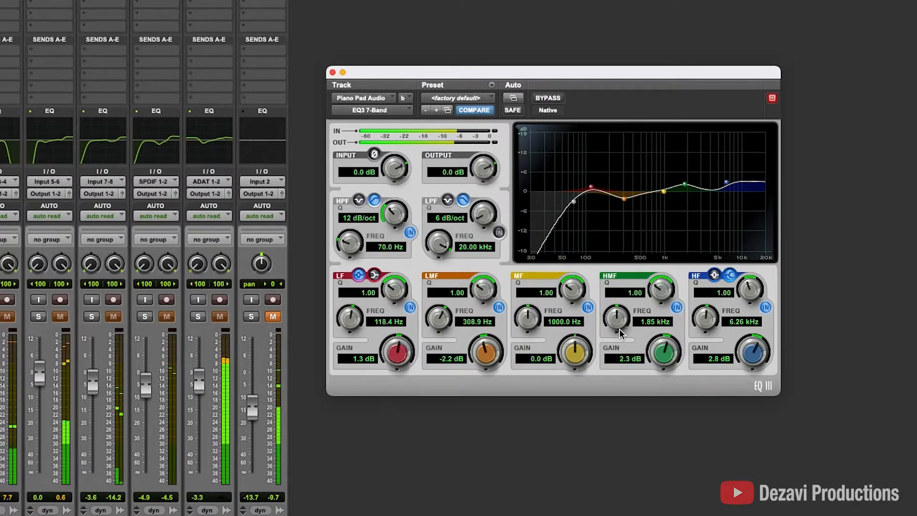
pyautogui.click(554, 101)
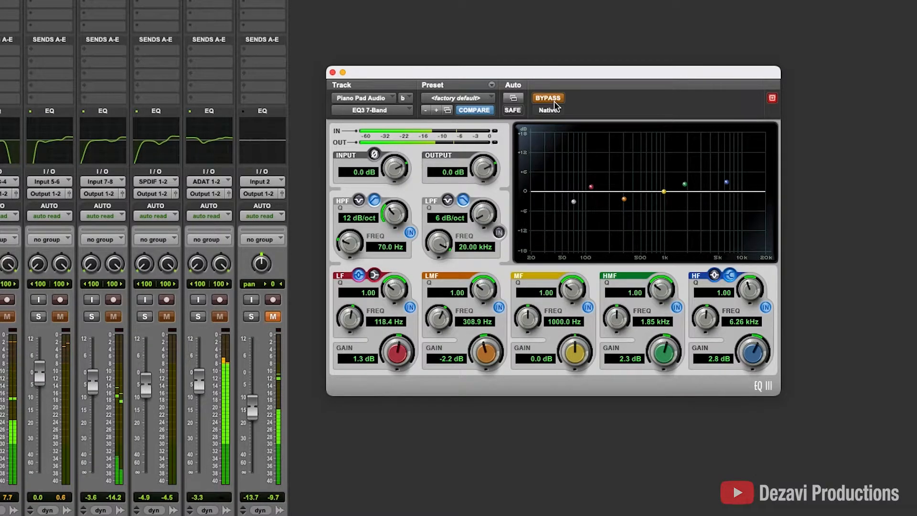
pyautogui.click(553, 97)
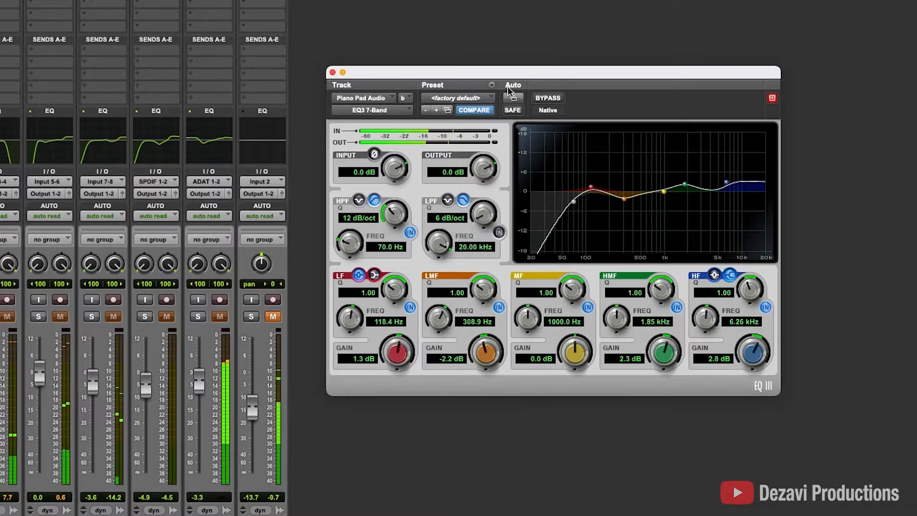
pyautogui.click(544, 98)
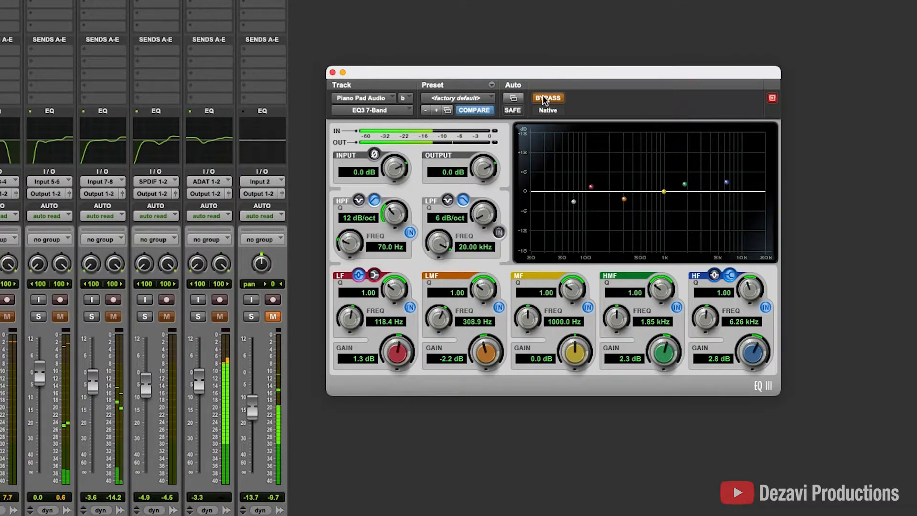
pyautogui.click(545, 98)
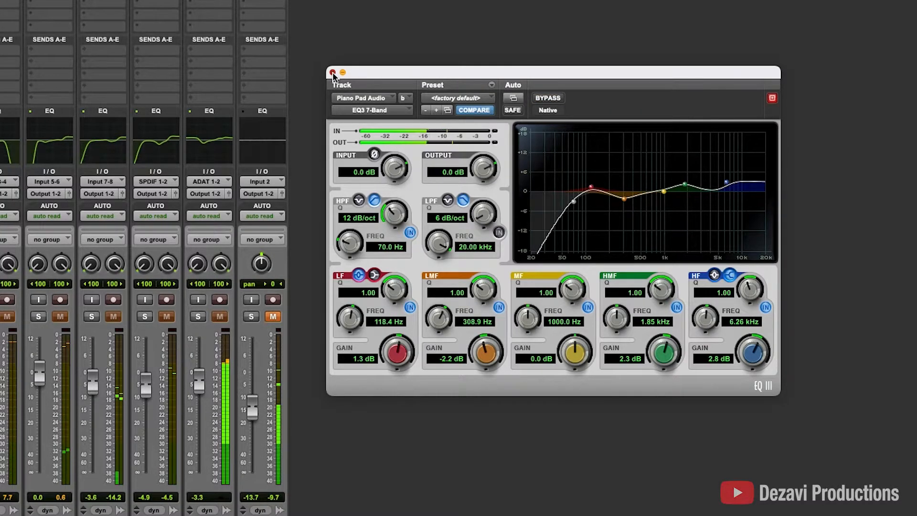
pyautogui.click(333, 72)
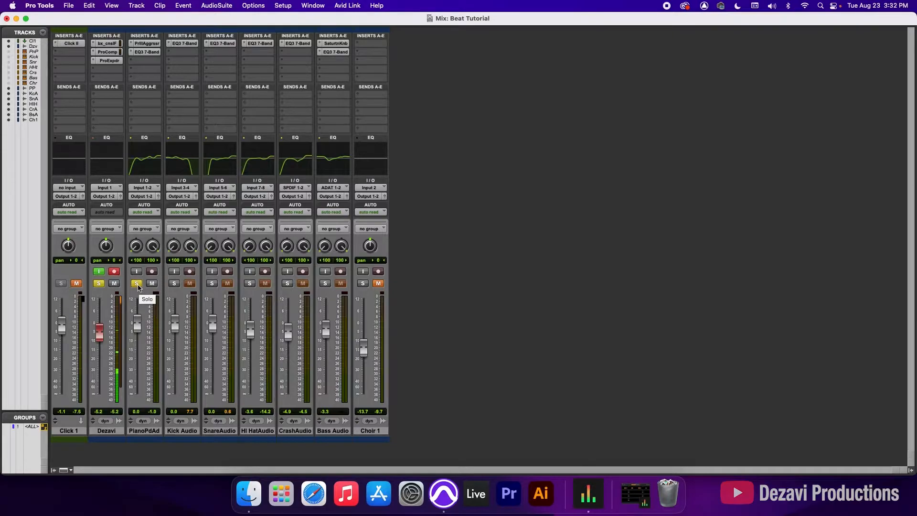
# Turn off solo on the piano pad and voice tracks, and raise the Choir 1 level to -7.0 dB
pyautogui.click(137, 285)
pyautogui.click(98, 283)
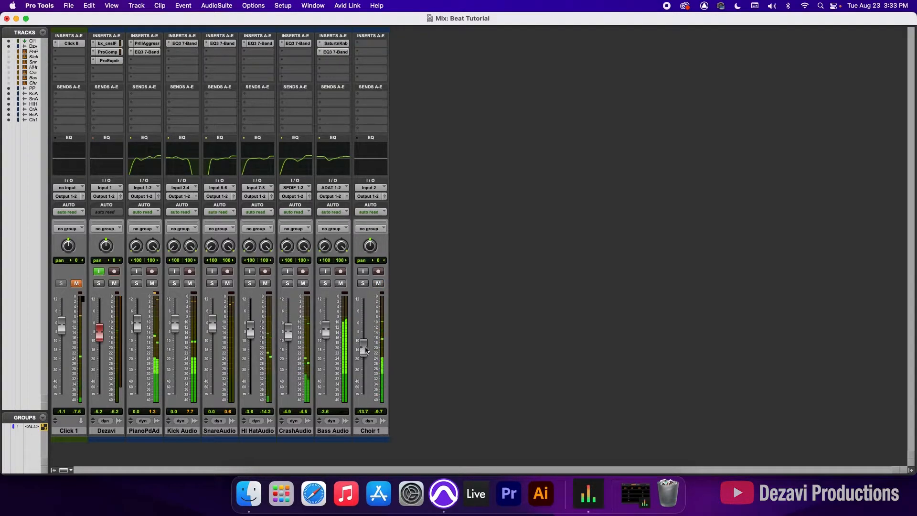
pyautogui.moveTo(362, 349); pyautogui.dragTo(362, 336)
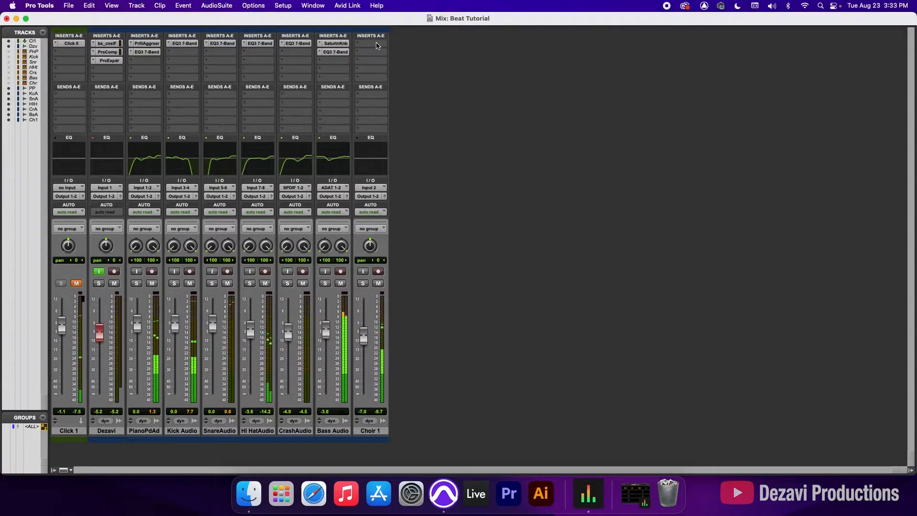
# Insert EQ3 7-Band (mono) in the first insert slot of Choir 1 and load the Vocals preset Add Presence
pyautogui.click(377, 45)
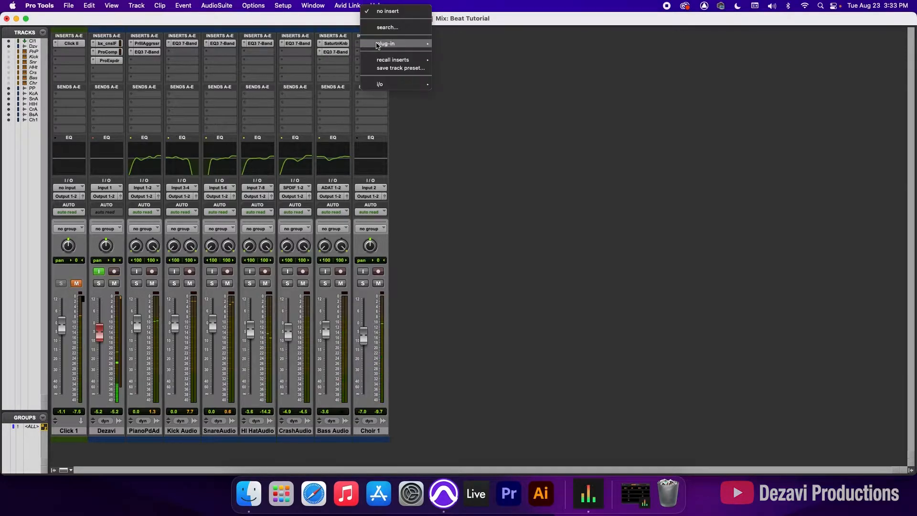
pyautogui.moveTo(397, 44)
pyautogui.moveTo(459, 46)
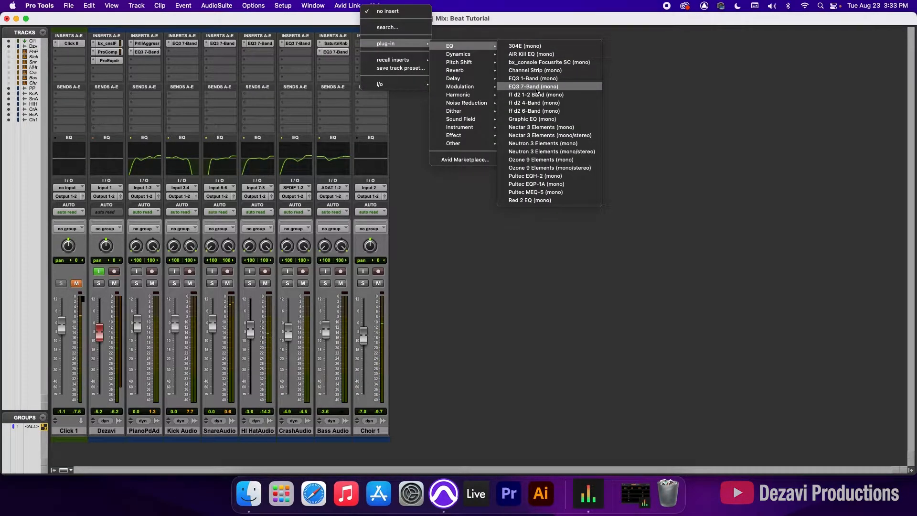
pyautogui.click(534, 87)
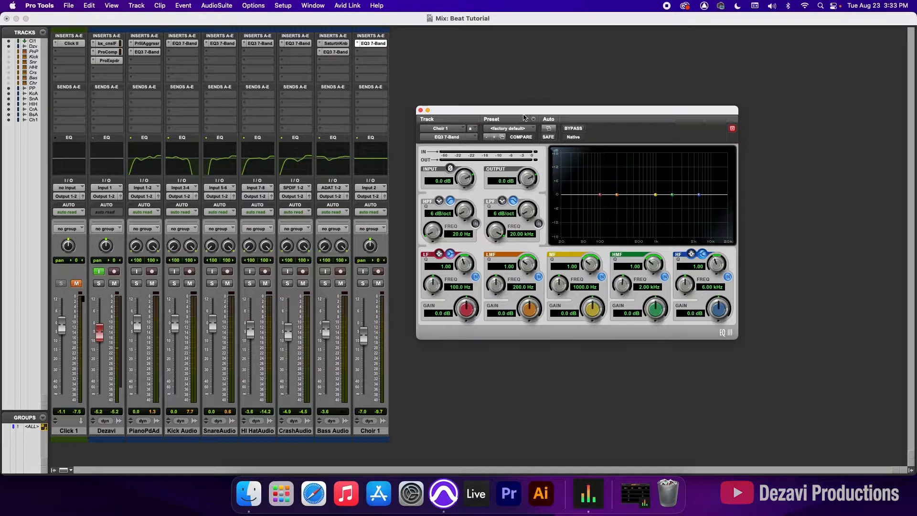
pyautogui.click(520, 128)
pyautogui.moveTo(521, 90)
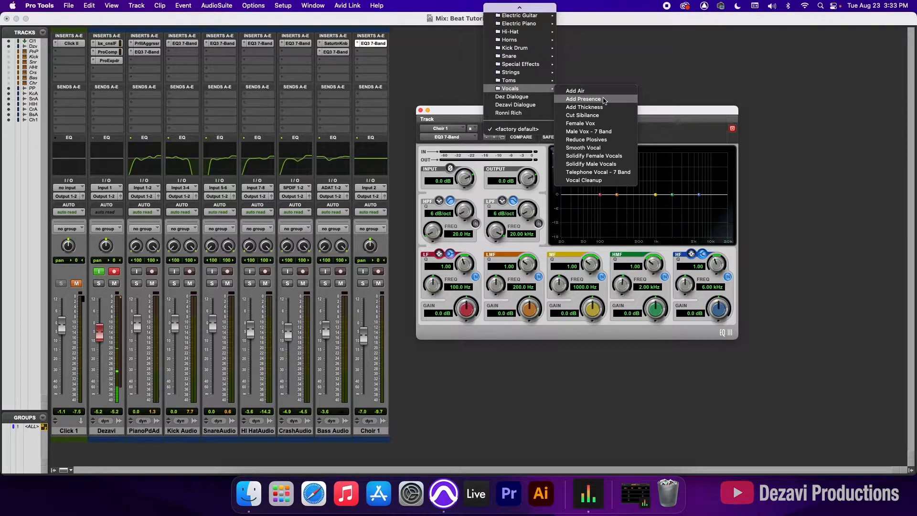
pyautogui.click(602, 99)
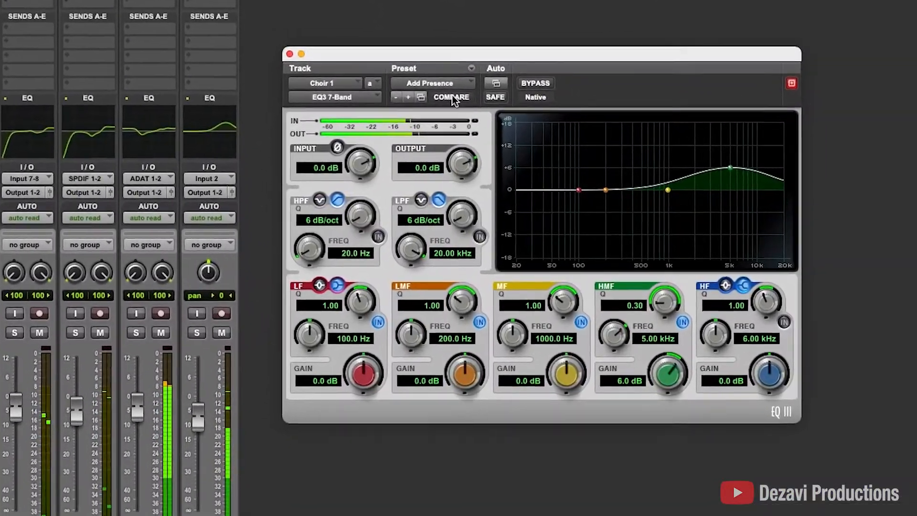
# Solo Choir 1 and compare its Add Presence EQ with bypass
pyautogui.click(199, 332)
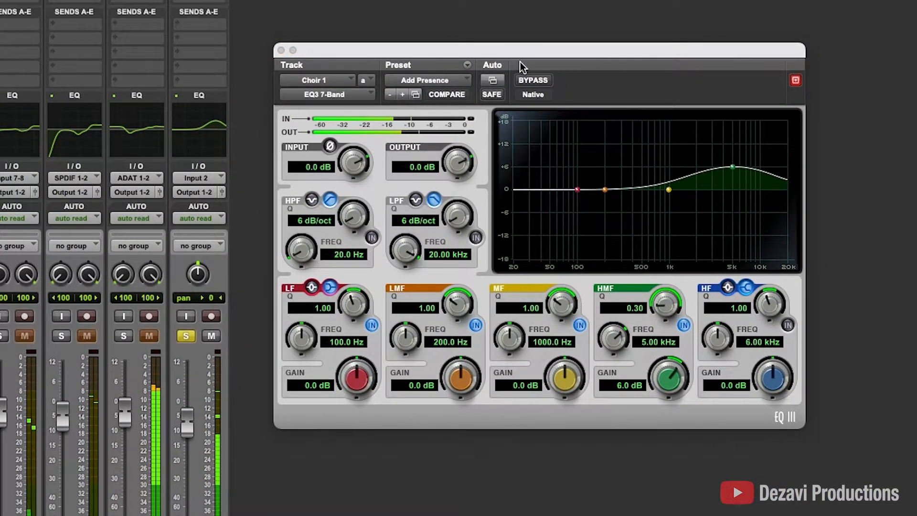
pyautogui.click(541, 82)
pyautogui.click(541, 82)
# Reduce the choir EQ's high-mid boost to 3.9 dB and cut the mid band by 1.3 dB at 687.8 Hz
pyautogui.moveTo(668, 376); pyautogui.dragTo(670, 395)
pyautogui.moveTo(570, 384)
pyautogui.mouseDown()
pyautogui.moveTo(567, 365)
pyautogui.moveTo(563, 393)
pyautogui.moveTo(564, 369)
pyautogui.moveTo(566, 377)
pyautogui.mouseUp()
pyautogui.moveTo(517, 337); pyautogui.dragTo(521, 346)
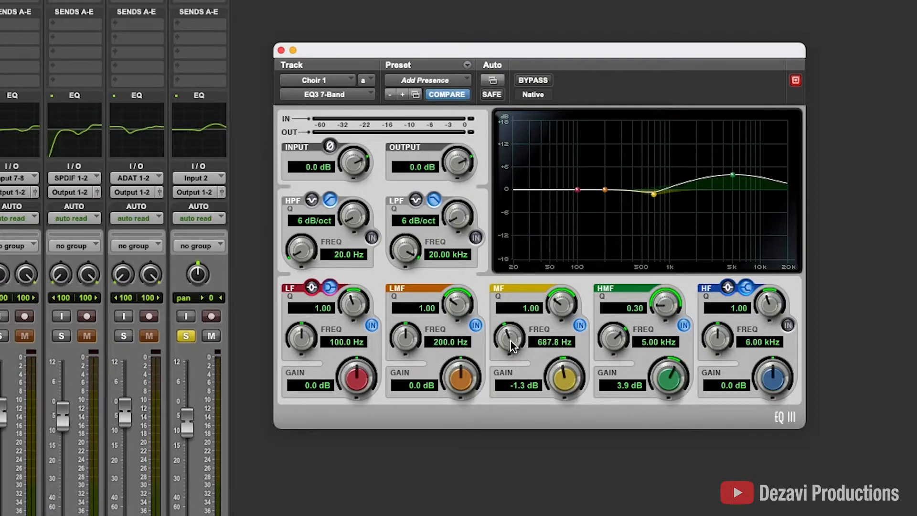
# Boost the choir EQ's low-mid band by 1.9 dB at 234.9 Hz and its low shelf by 1.6 dB
pyautogui.moveTo(459, 389)
pyautogui.mouseDown()
pyautogui.moveTo(459, 346)
pyautogui.moveTo(458, 394)
pyautogui.moveTo(461, 380)
pyautogui.mouseUp()
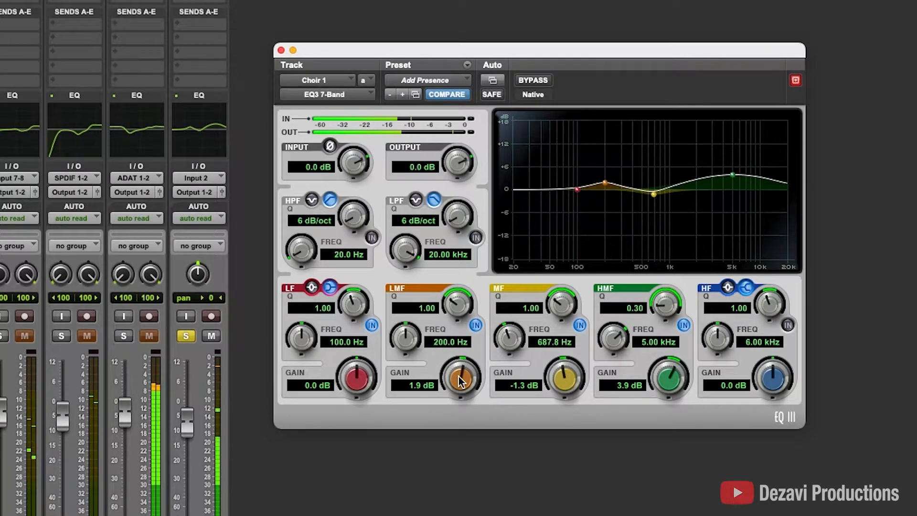
pyautogui.moveTo(359, 376)
pyautogui.mouseDown()
pyautogui.moveTo(365, 281)
pyautogui.moveTo(366, 379)
pyautogui.mouseUp()
pyautogui.moveTo(367, 336); pyautogui.dragTo(406, 330)
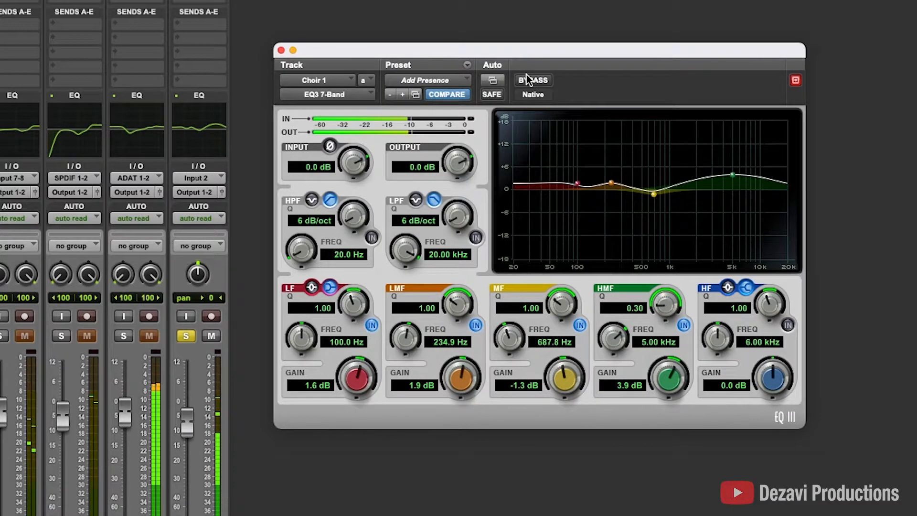
# Compare the adjusted choir EQ with bypass twice and close the plug-in
pyautogui.click(538, 82)
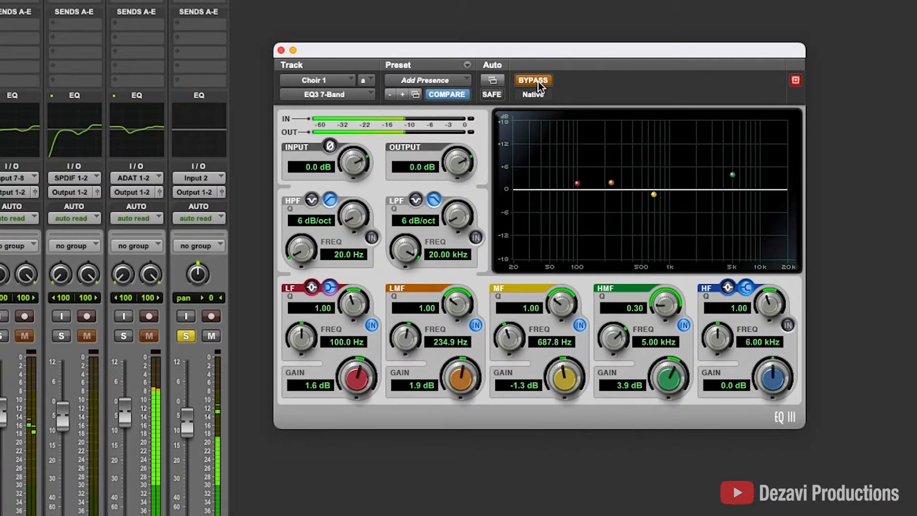
pyautogui.click(537, 82)
pyautogui.click(537, 82)
pyautogui.click(538, 81)
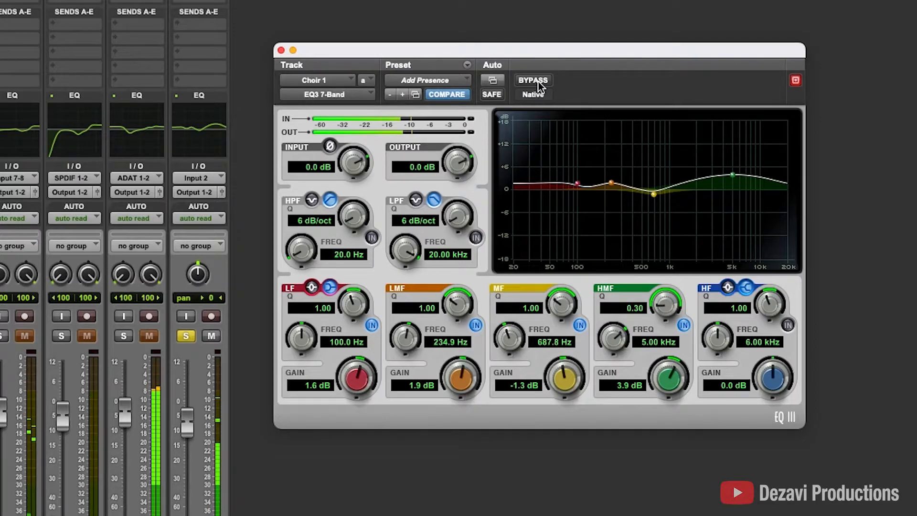
pyautogui.click(280, 50)
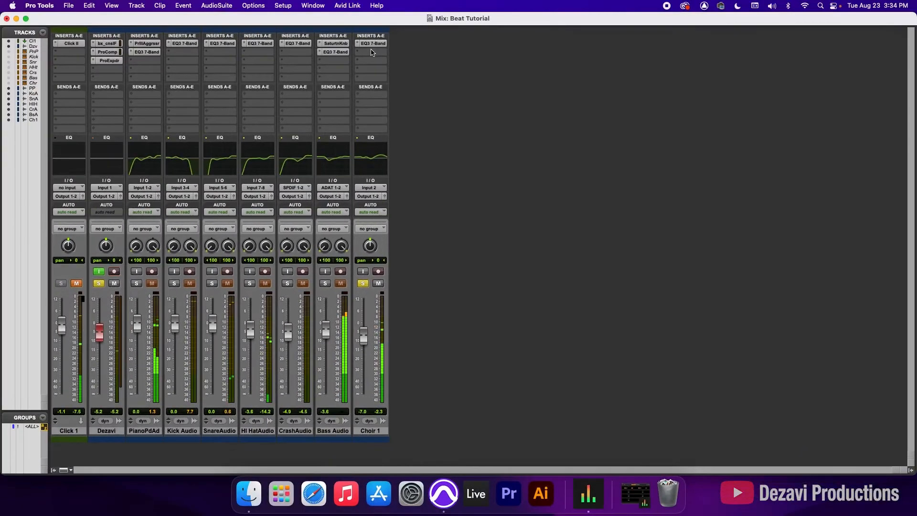
pyautogui.click(372, 52)
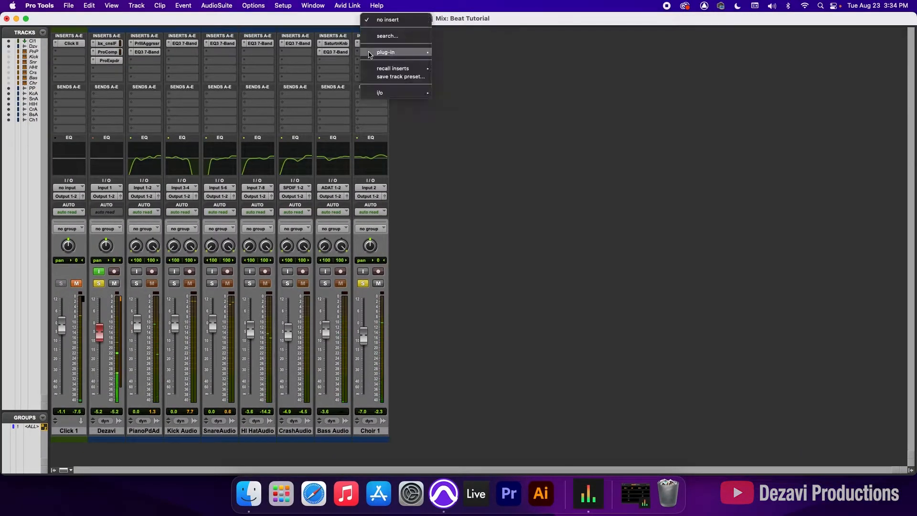
pyautogui.moveTo(396, 52)
pyautogui.moveTo(440, 53)
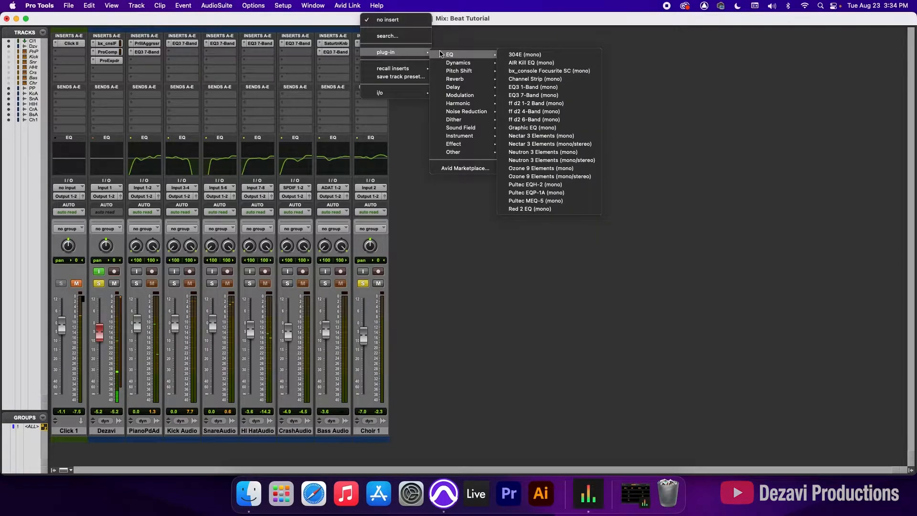
pyautogui.click(533, 95)
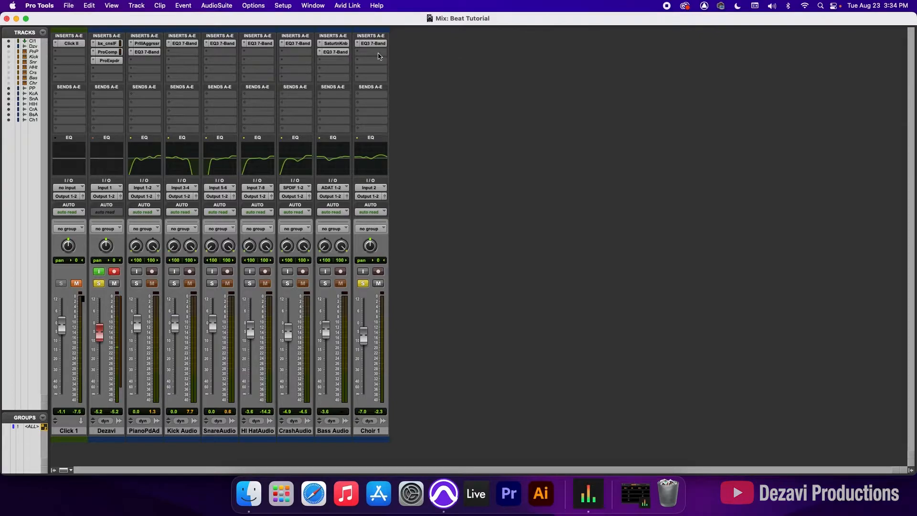
# Insert the modulation plug-in Acon Digital Multiply (mono) in the second insert slot of Choir 1
pyautogui.click(377, 52)
pyautogui.moveTo(401, 52)
pyautogui.moveTo(465, 55)
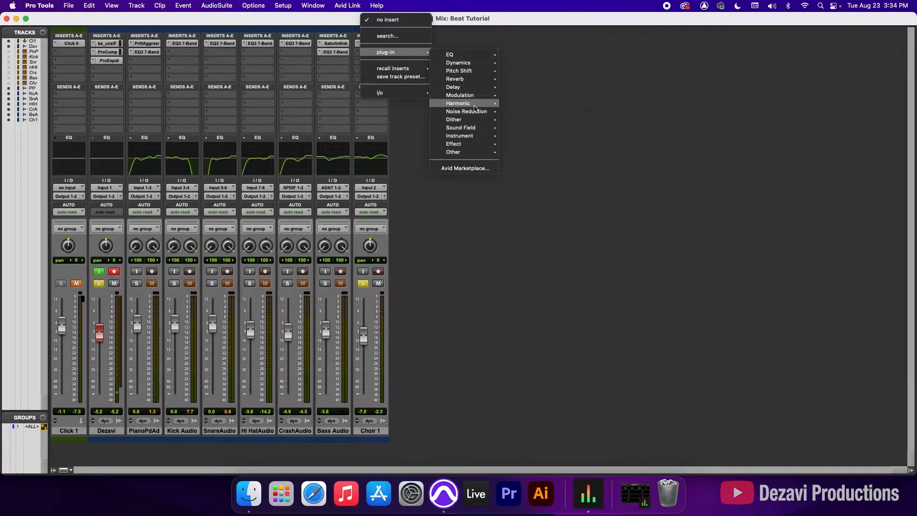
pyautogui.moveTo(475, 108)
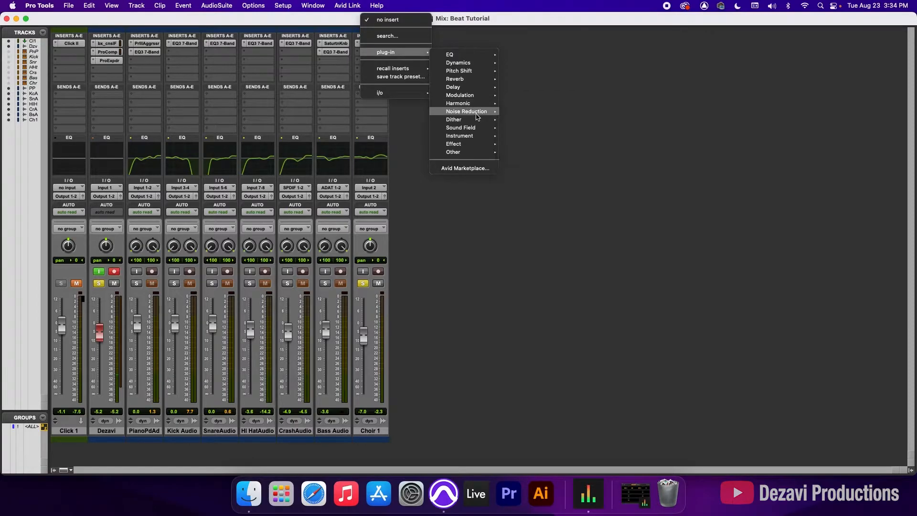
pyautogui.moveTo(478, 128)
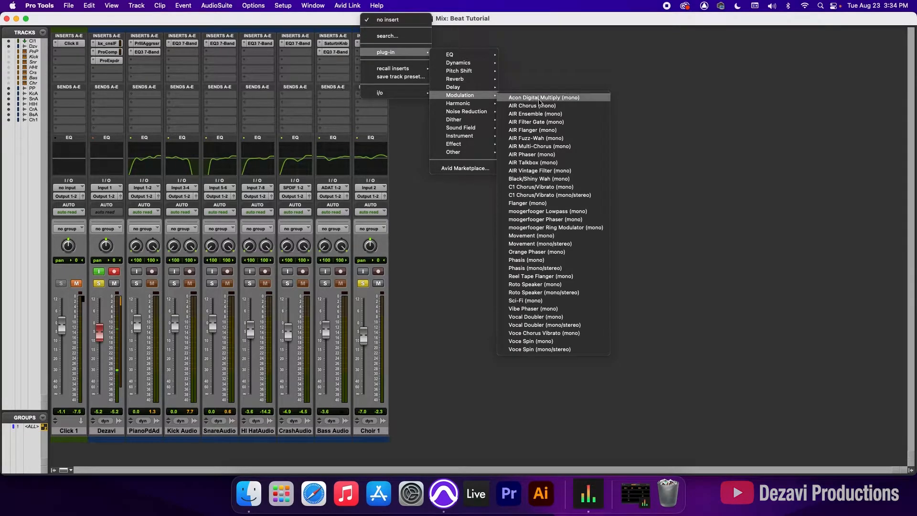
pyautogui.click(539, 98)
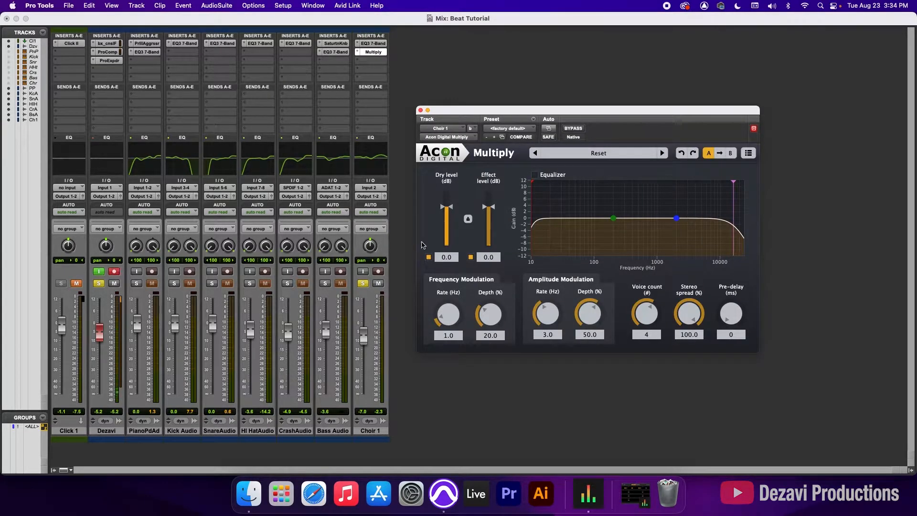
# Audition the Multiply presets on the choir through E-Piano and Honky tonk to Copy cat, and compare Copy cat with bypass
pyautogui.click(662, 153)
pyautogui.click(662, 152)
pyautogui.click(662, 153)
pyautogui.click(662, 152)
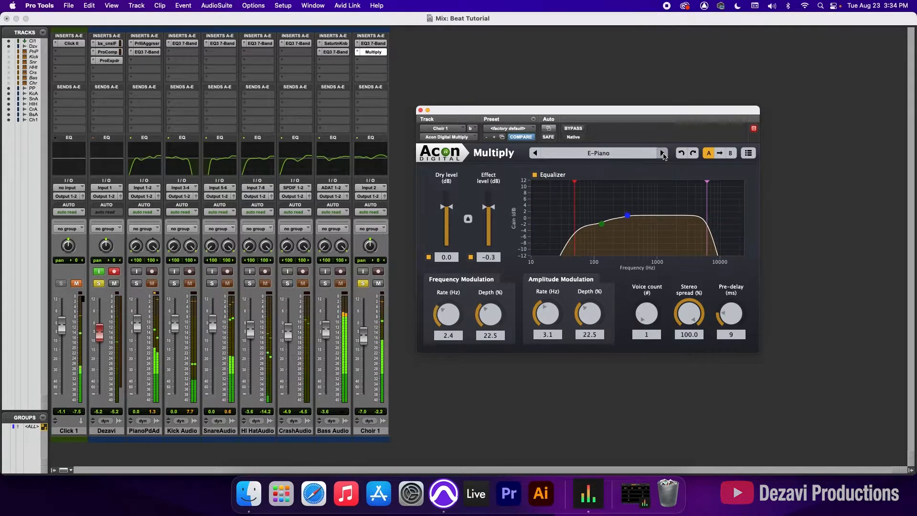
pyautogui.click(662, 153)
pyautogui.click(661, 153)
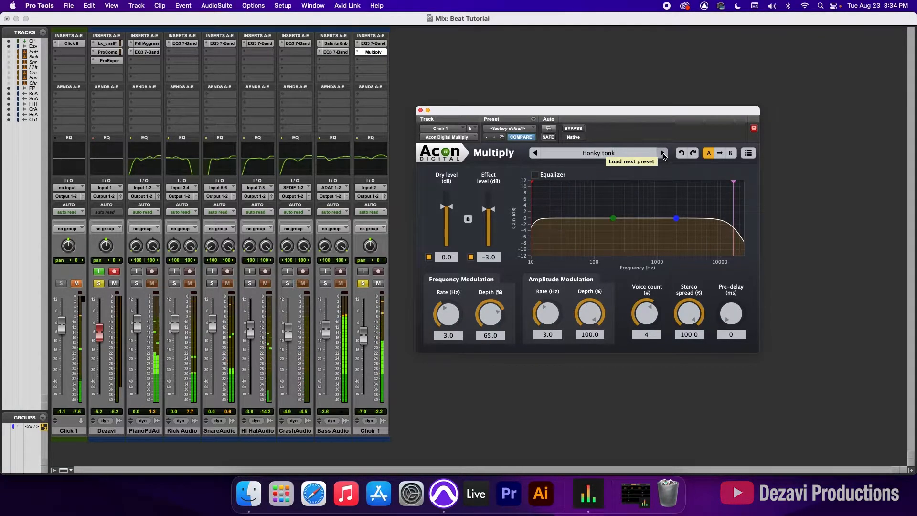
pyautogui.click(662, 152)
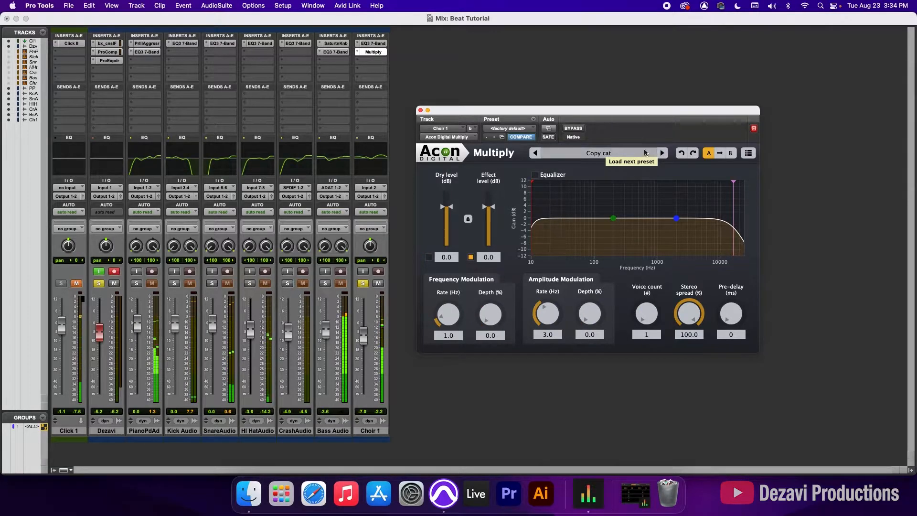
pyautogui.click(580, 128)
pyautogui.click(579, 129)
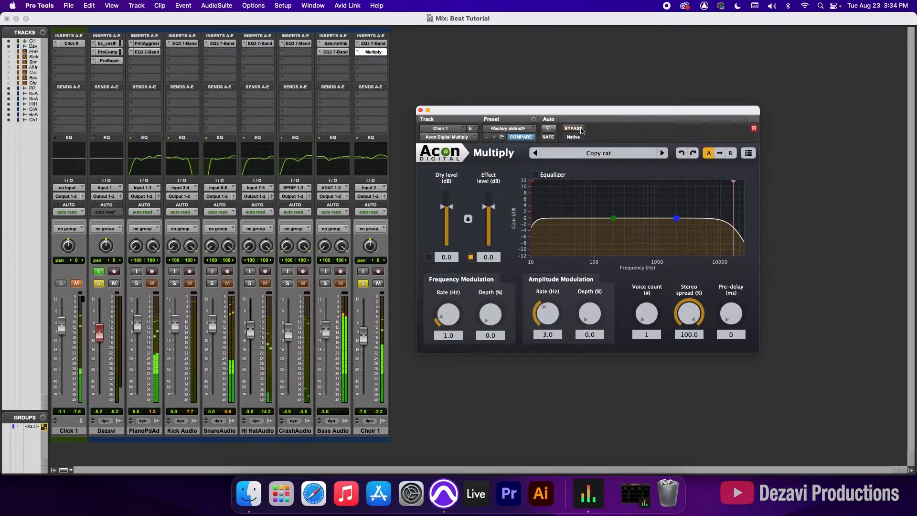
# Audition the Multiply presets Ultra fat and Vintage echo on the choir, comparing each with bypass
pyautogui.click(662, 153)
pyautogui.click(663, 153)
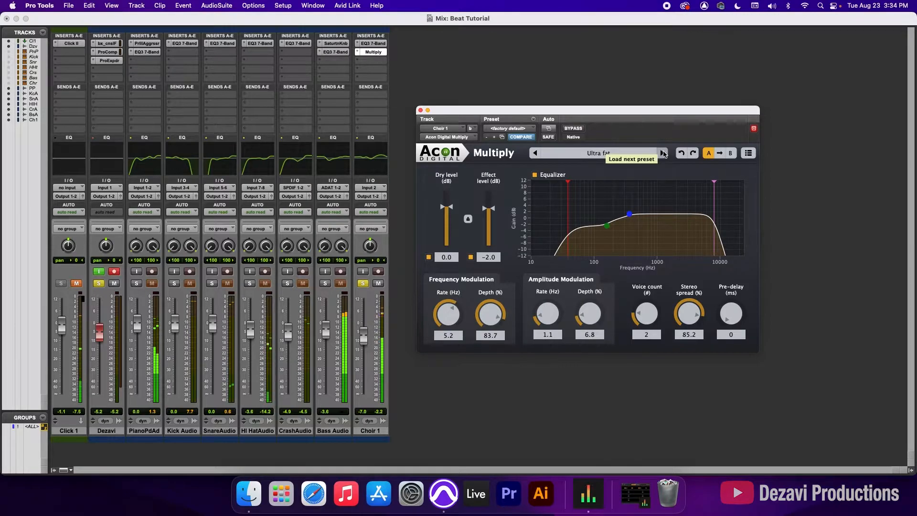
pyautogui.click(572, 128)
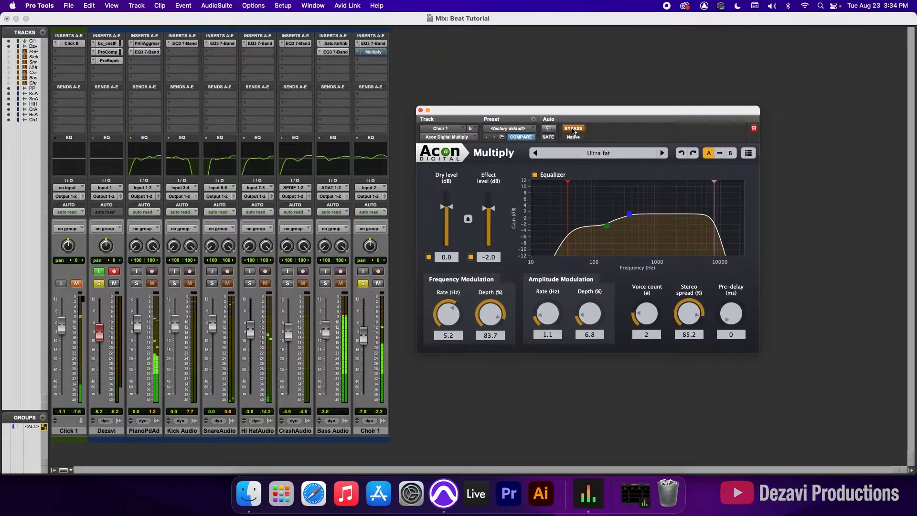
pyautogui.click(573, 129)
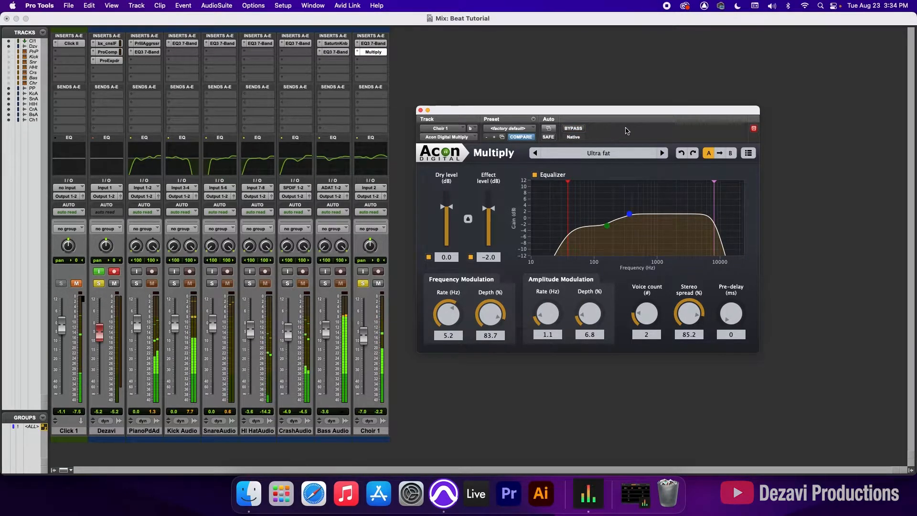
pyautogui.click(663, 154)
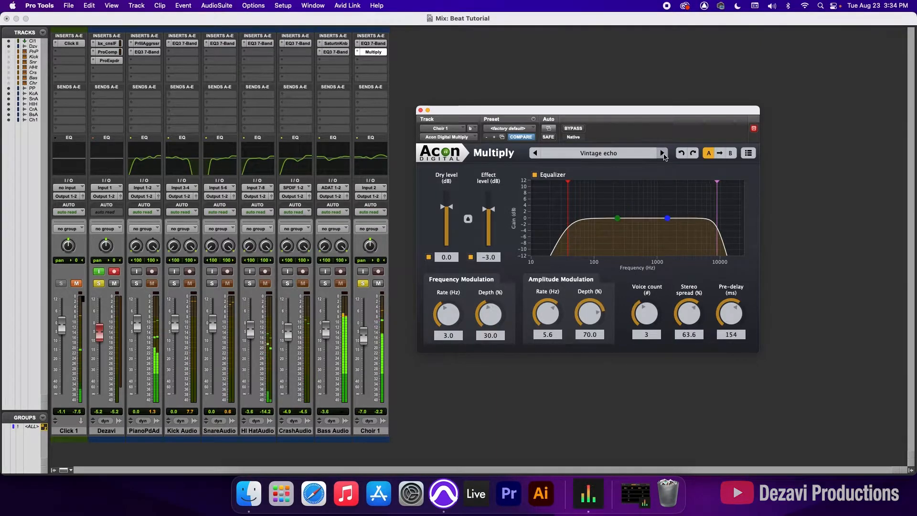
pyautogui.click(579, 129)
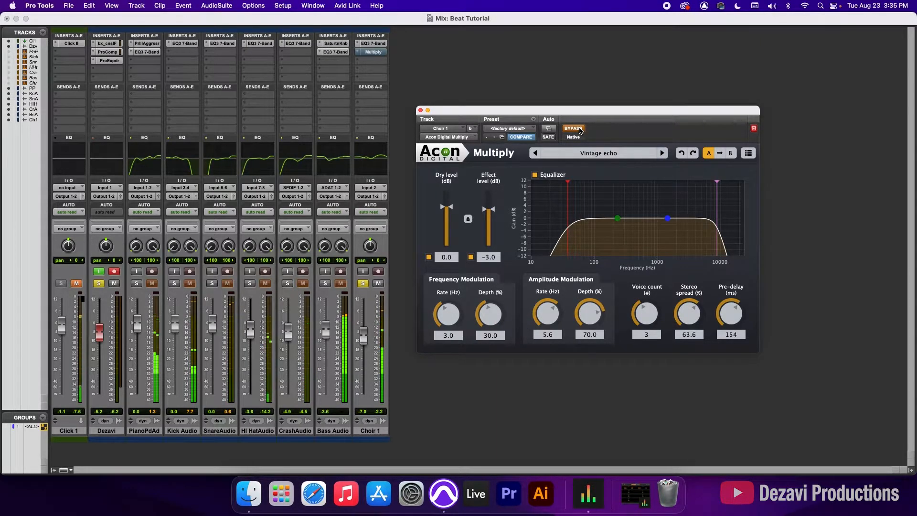
pyautogui.click(579, 129)
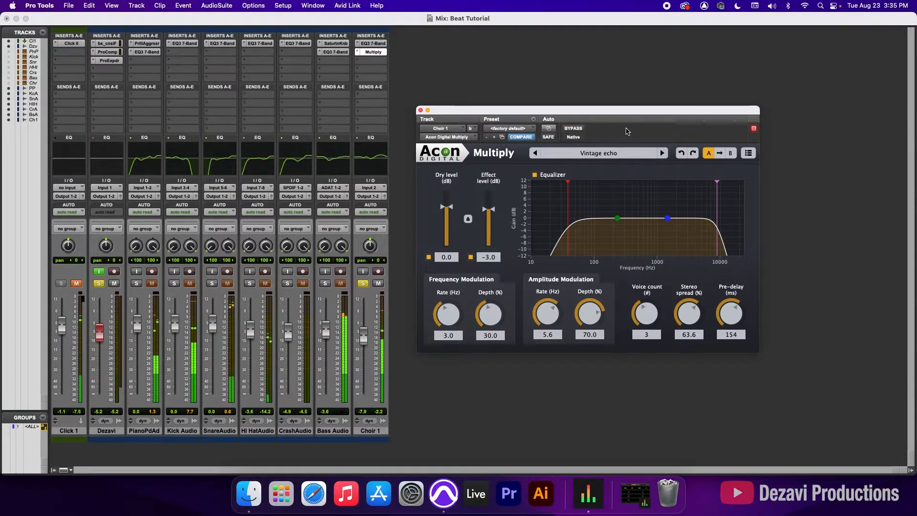
pyautogui.click(577, 129)
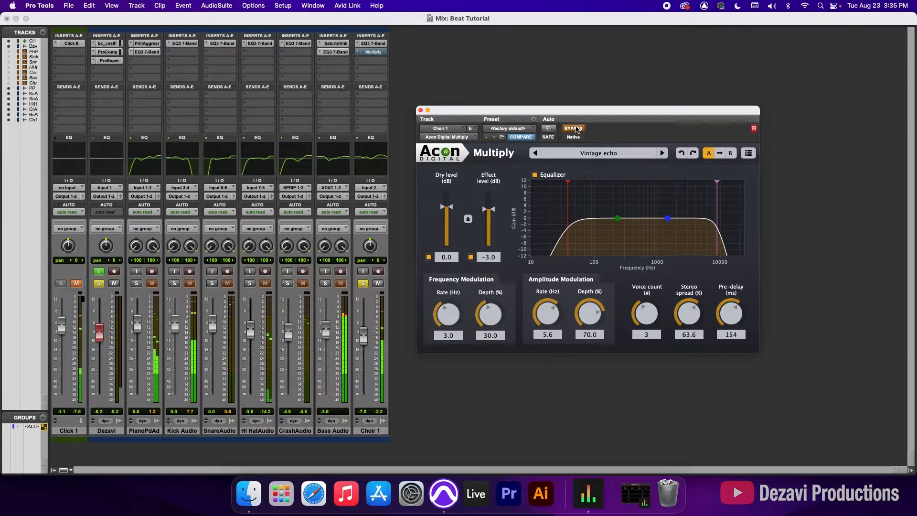
pyautogui.click(577, 129)
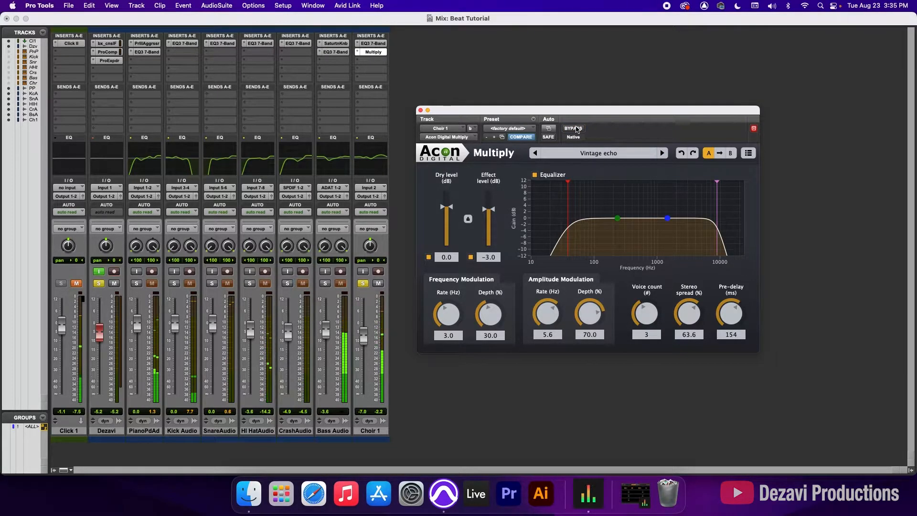
# Load the Piano strings preset in the choir's Multiply, compare it with bypass and close the plug-in
pyautogui.click(661, 153)
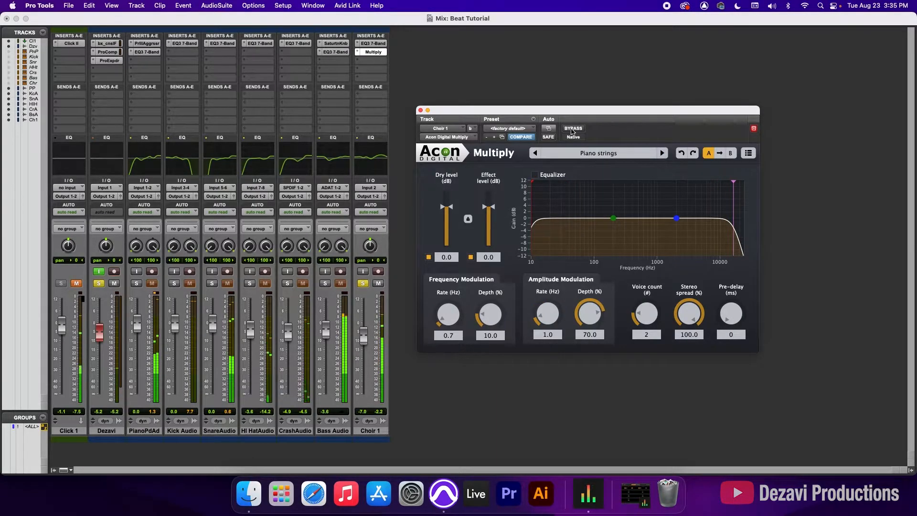
pyautogui.click(572, 130)
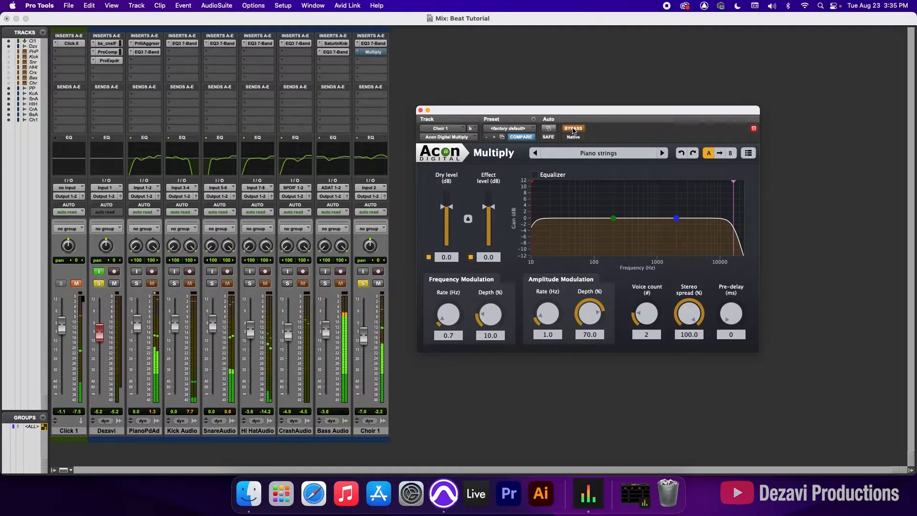
pyautogui.click(573, 129)
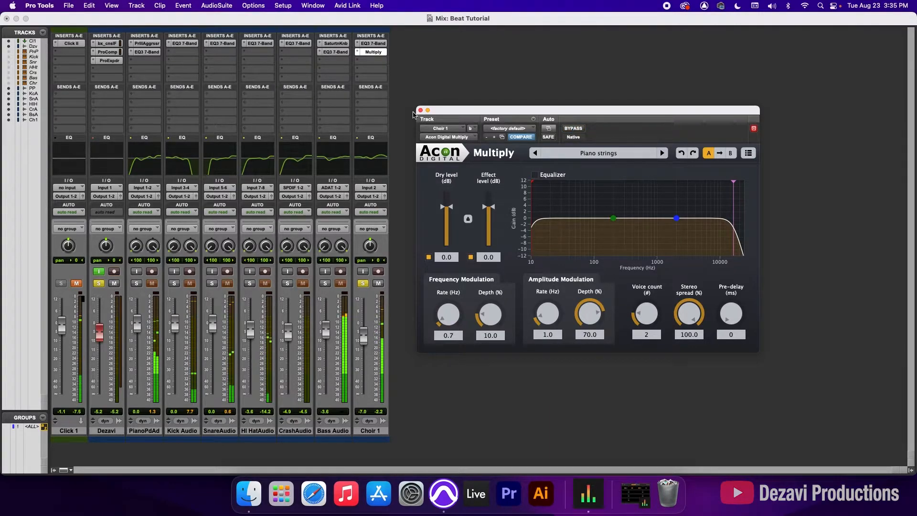
pyautogui.click(421, 110)
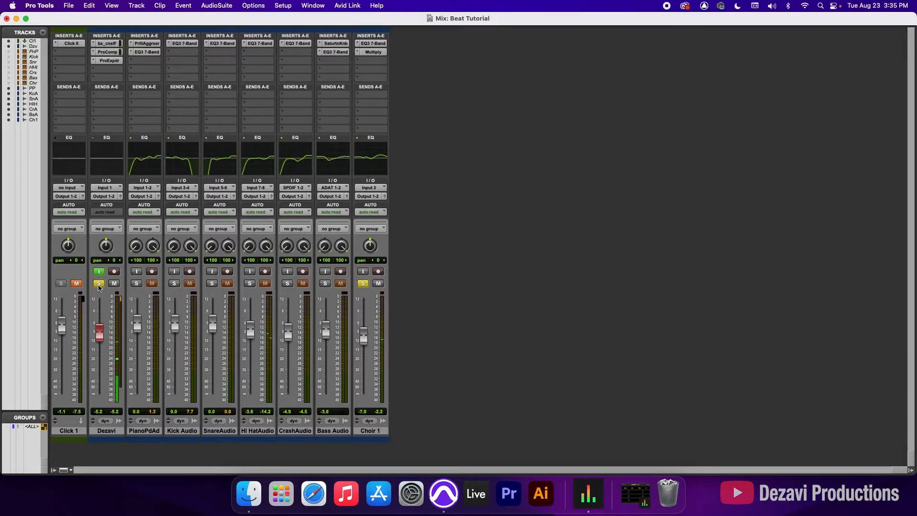
# Turn off the track solos, lower Choir 1's level to -10.5 dB, and reorder its inserts so Multiply precedes the EQ
pyautogui.click(362, 284)
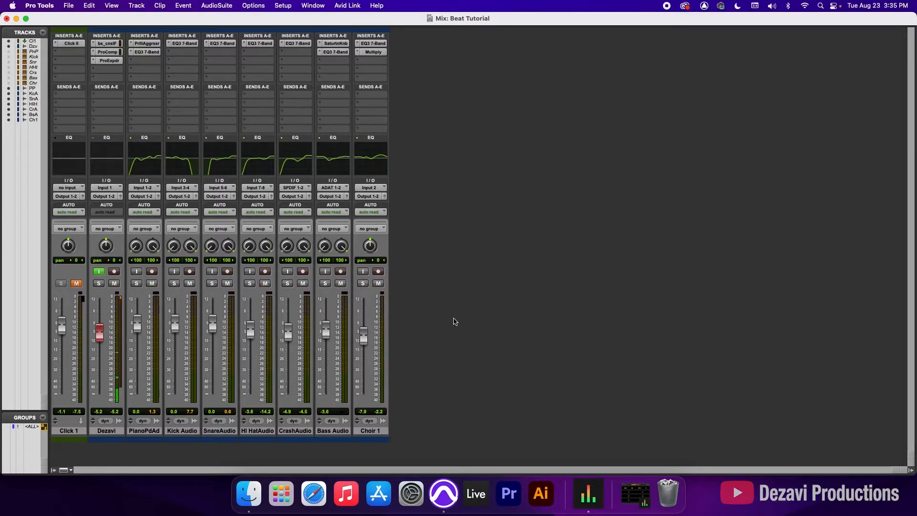
pyautogui.moveTo(364, 334); pyautogui.dragTo(365, 346)
pyautogui.moveTo(378, 50); pyautogui.dragTo(374, 54)
# Insert the dynamics plug-in Pro Compressor (mono) in the third insert slot of Choir 1
pyautogui.click(367, 63)
pyautogui.moveTo(401, 60)
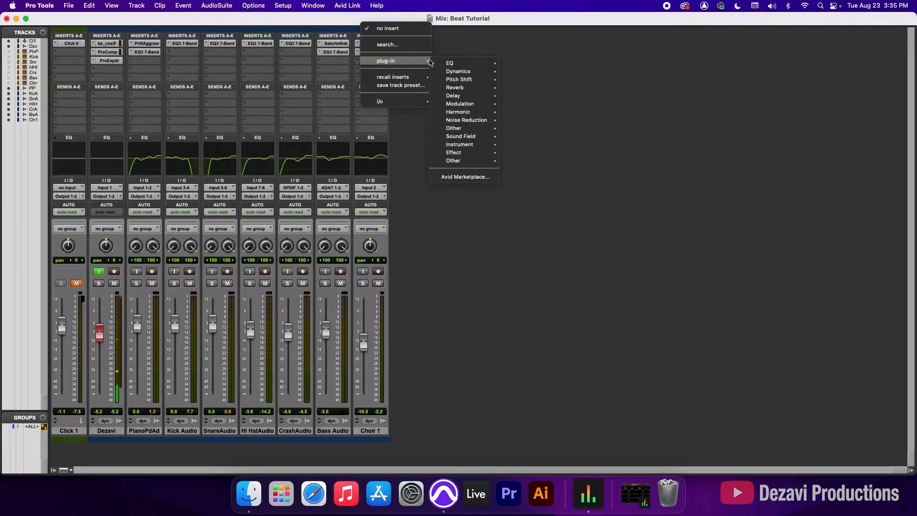
pyautogui.moveTo(485, 71)
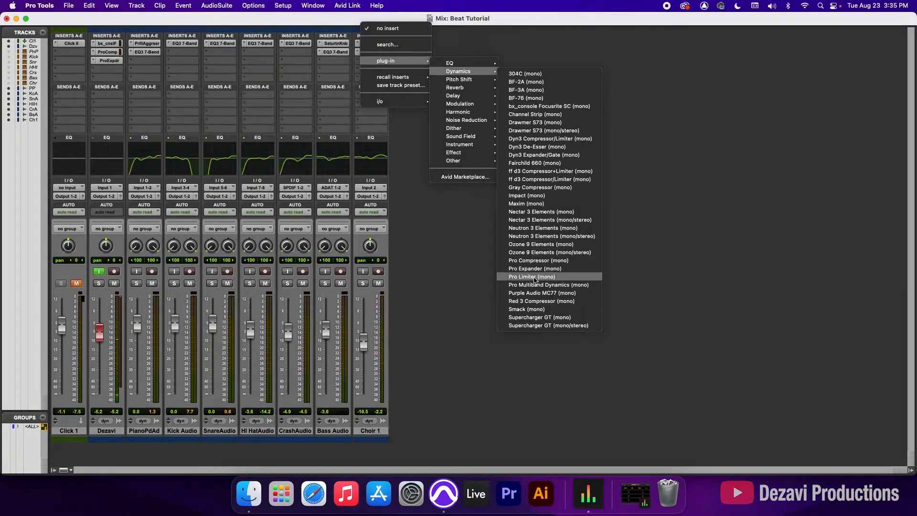
pyautogui.click(543, 262)
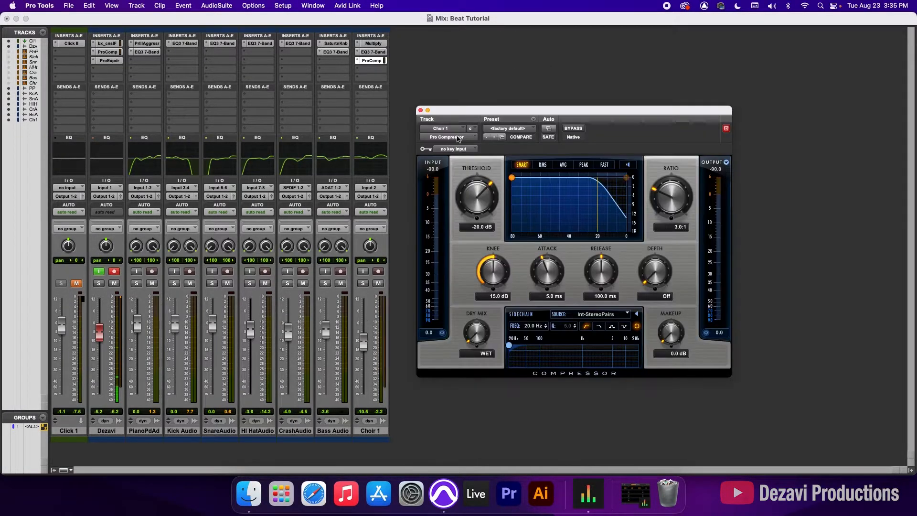
# Load the vocal preset Vocal backin' in Choir 1's Pro Compressor
pyautogui.moveTo(509, 118); pyautogui.dragTo(499, 121)
pyautogui.click(507, 127)
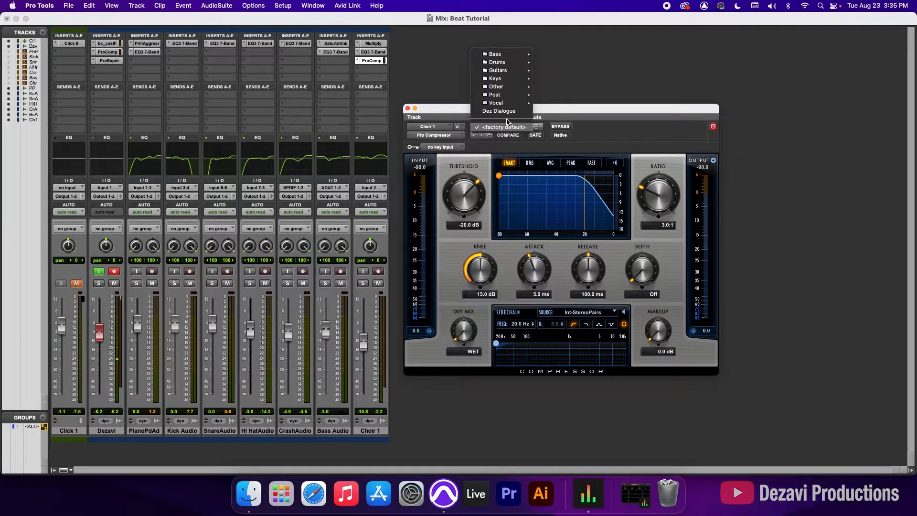
pyautogui.moveTo(507, 102)
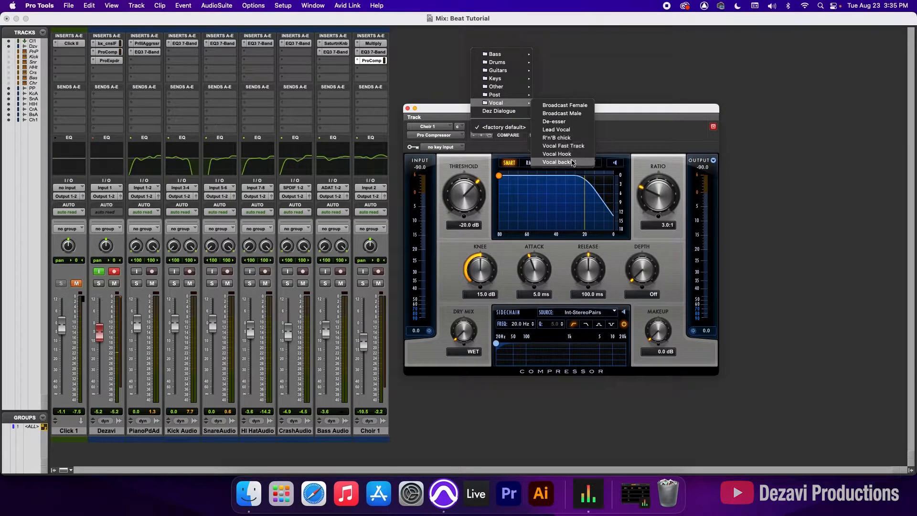
pyautogui.click(578, 162)
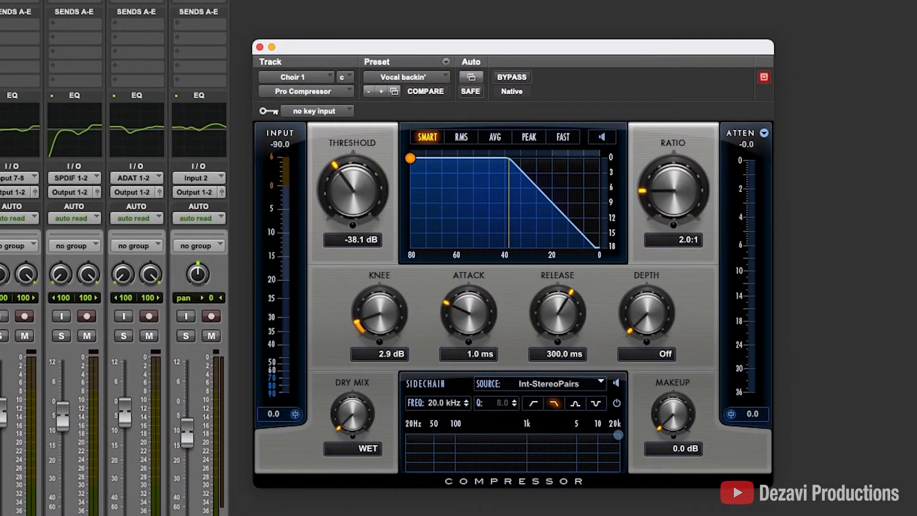
# Solo Choir 1, play the beat, and set the compressor's threshold to about -23.7 dB and its ratio to 2.1:1
pyautogui.click(187, 336)
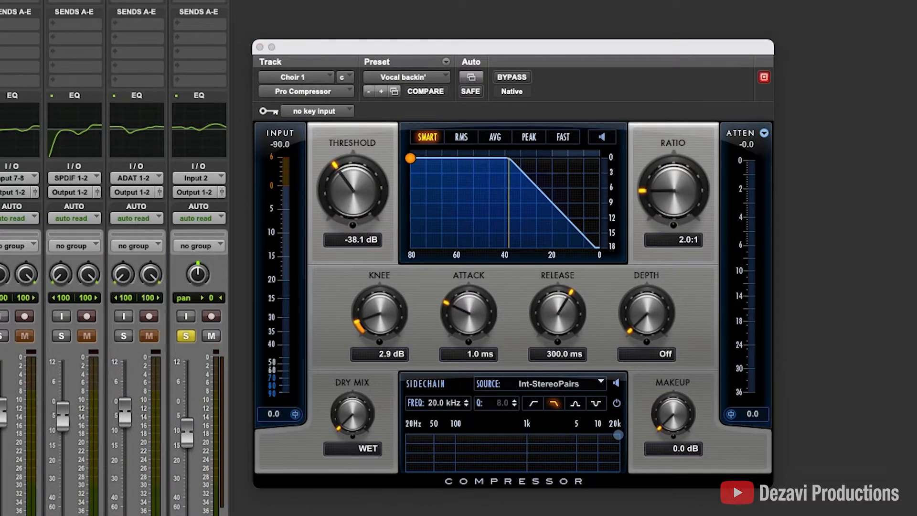
pyautogui.press('space')
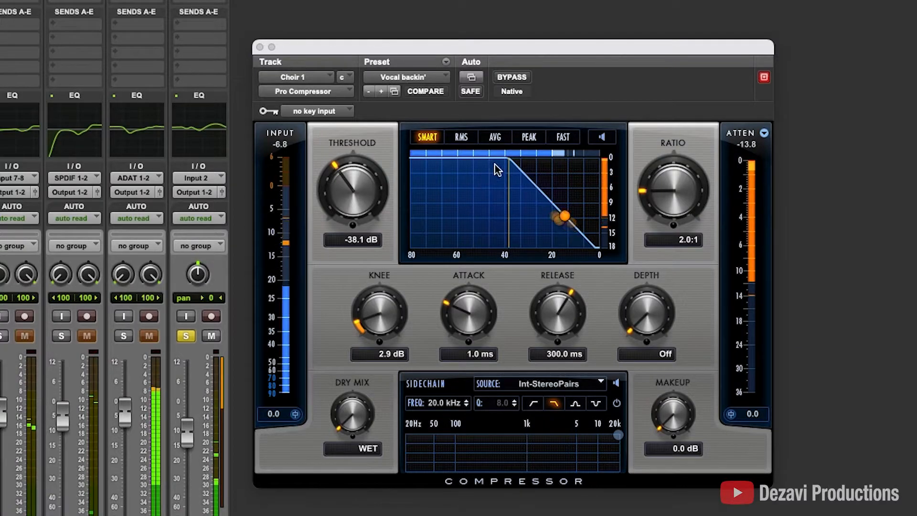
pyautogui.moveTo(514, 153); pyautogui.dragTo(545, 164)
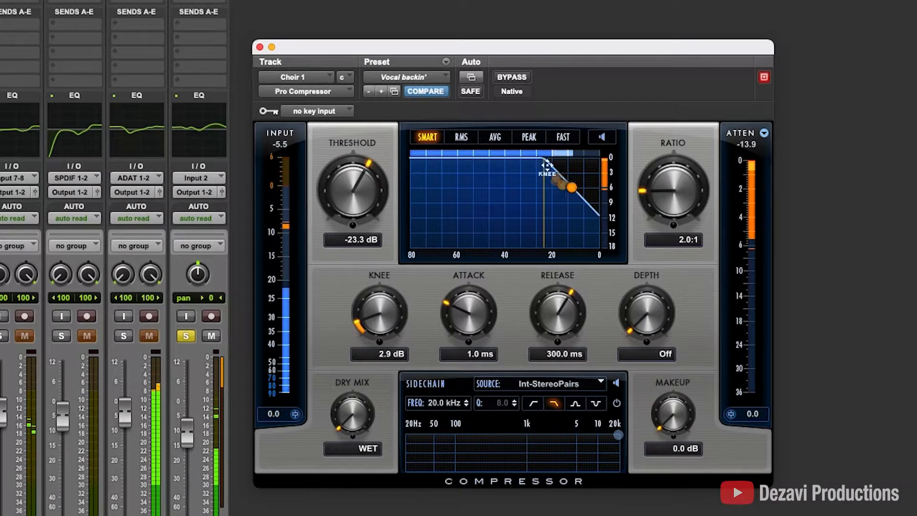
pyautogui.click(673, 244)
pyautogui.write('2.1')
pyautogui.press('Return')
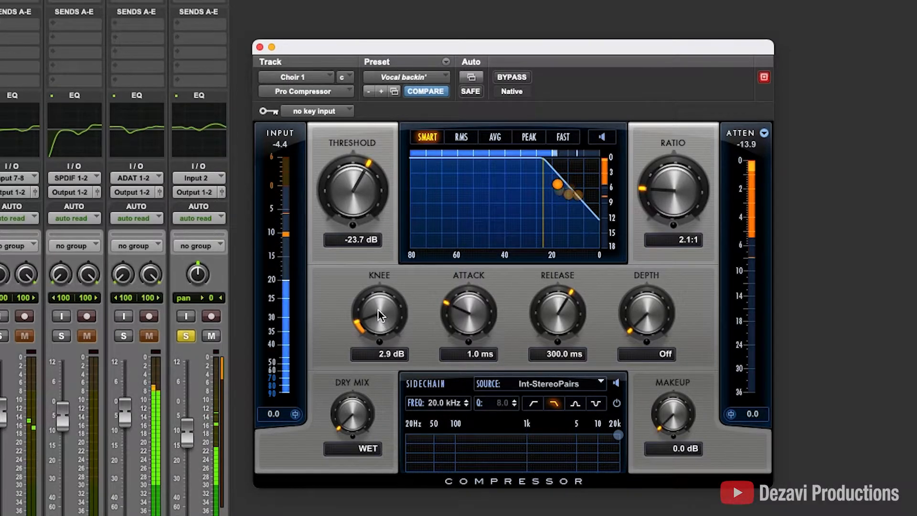
# Set the Choir 1 compressor's knee to 2.6 dB and compare the sound with the compressor bypassed and active
pyautogui.moveTo(379, 315); pyautogui.dragTo(386, 336)
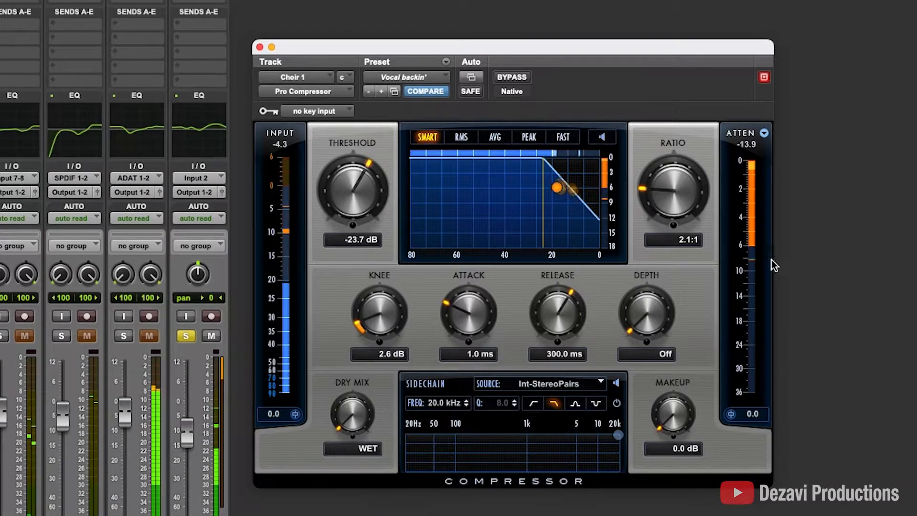
pyautogui.click(520, 78)
pyautogui.click(519, 78)
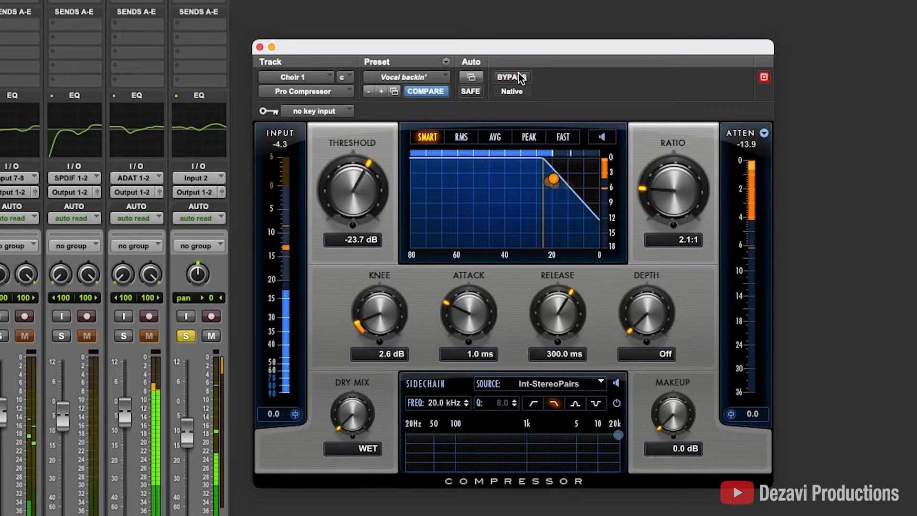
pyautogui.click(218, 400)
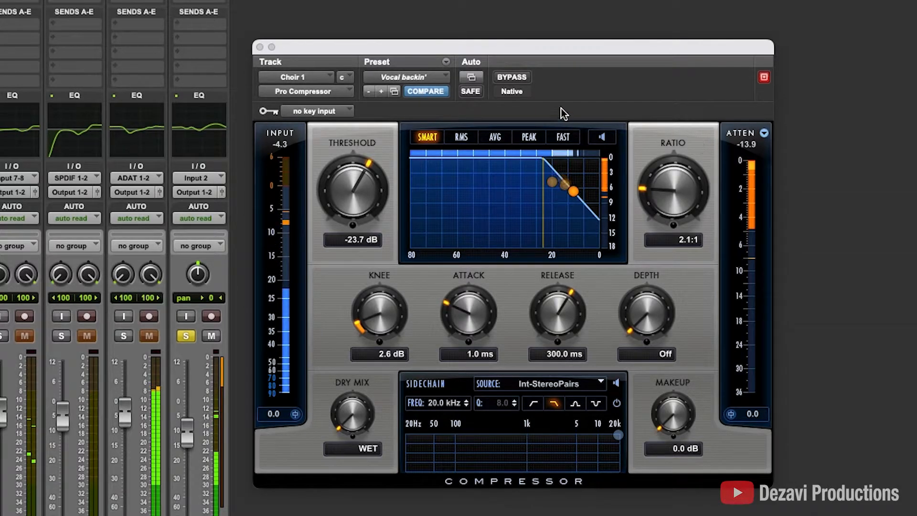
pyautogui.click(511, 79)
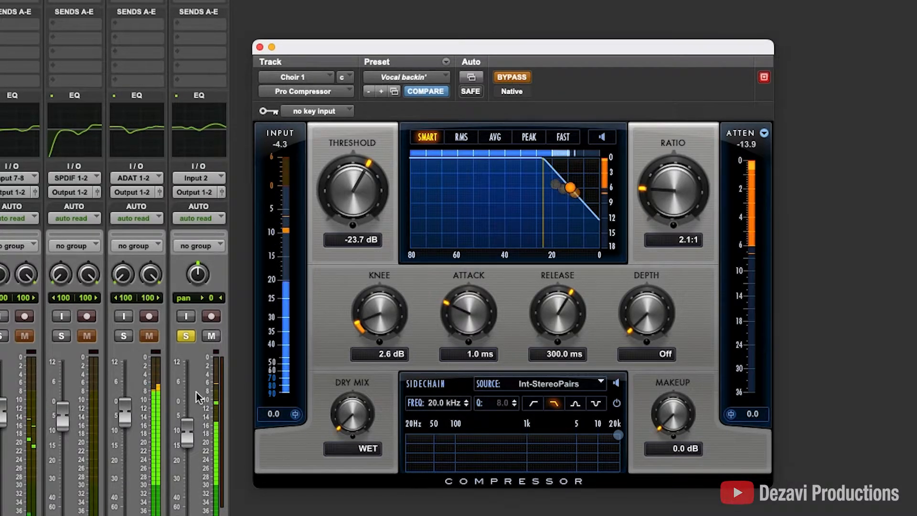
pyautogui.click(511, 77)
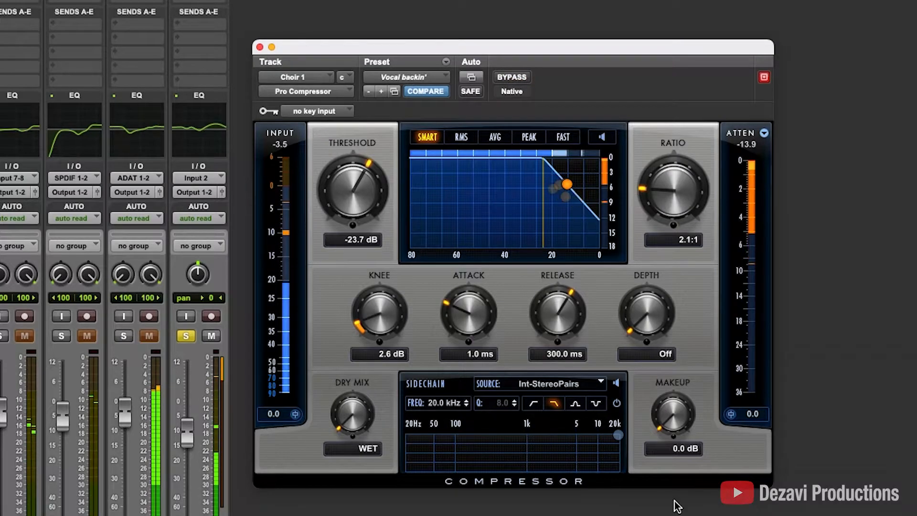
# Set the Choir 1 compressor's output level to 2.0 dB
pyautogui.click(747, 414)
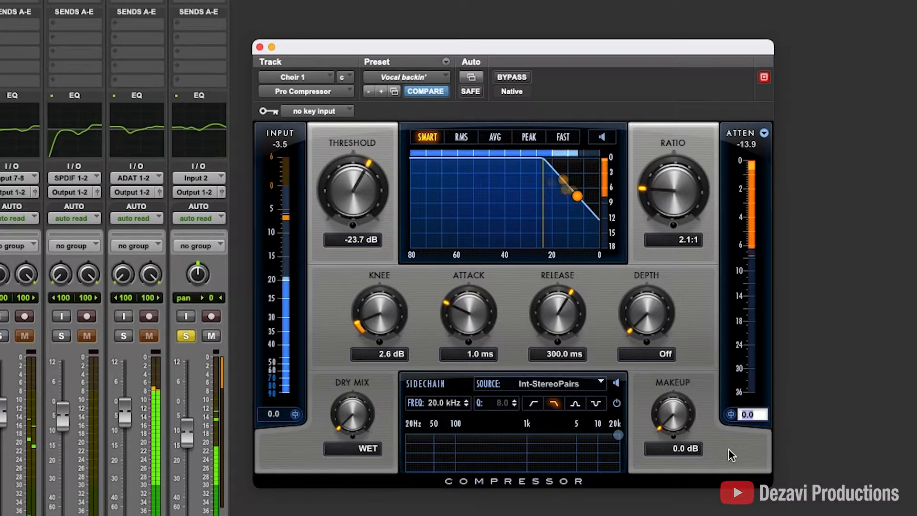
pyautogui.write('2')
pyautogui.press('Return')
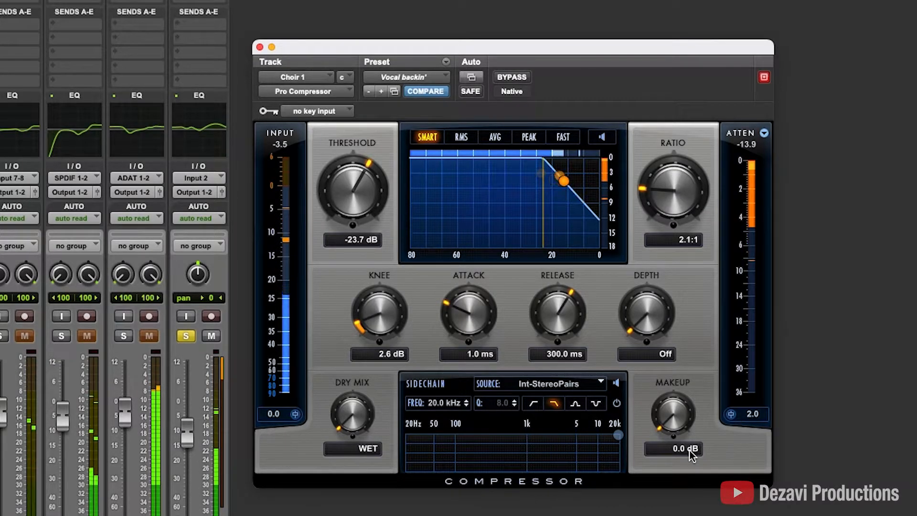
# Set the Choir 1 fader to -7.8 dB, and return to the full mix by unsoloing the track and closing its compressor
pyautogui.moveTo(188, 442); pyautogui.dragTo(189, 431)
pyautogui.click(186, 336)
pyautogui.click(1, 336)
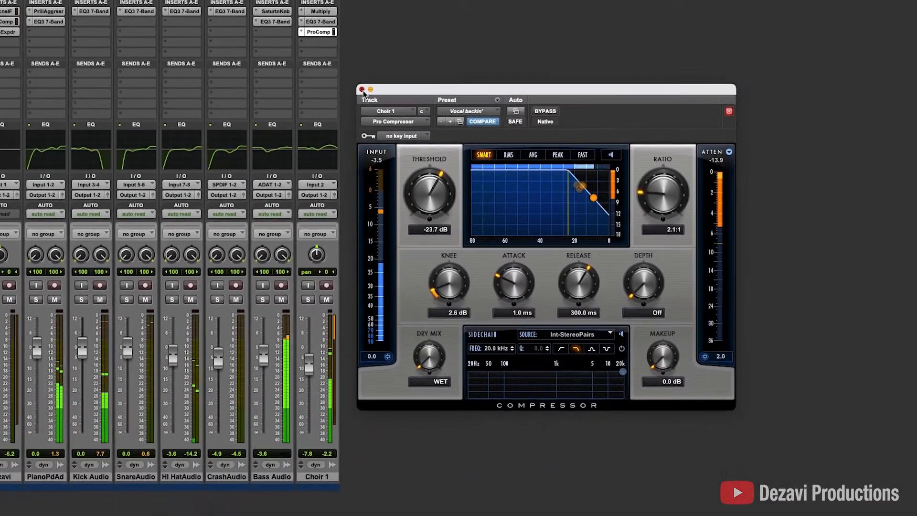
pyautogui.click(299, 64)
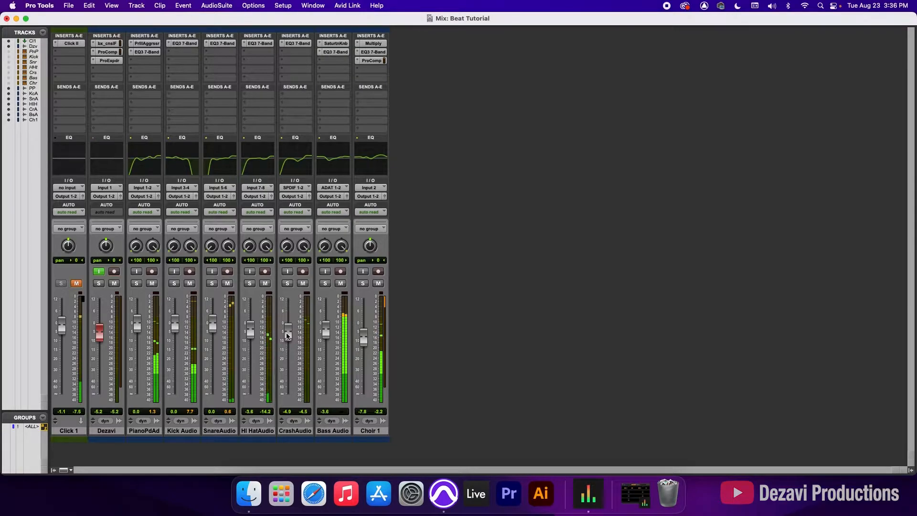
# Set the faders to -4.3 dB for CrashAudio, -3.0 dB for Hi HatAudio and -9.7 dB for Choir 1
pyautogui.moveTo(289, 335); pyautogui.dragTo(287, 333)
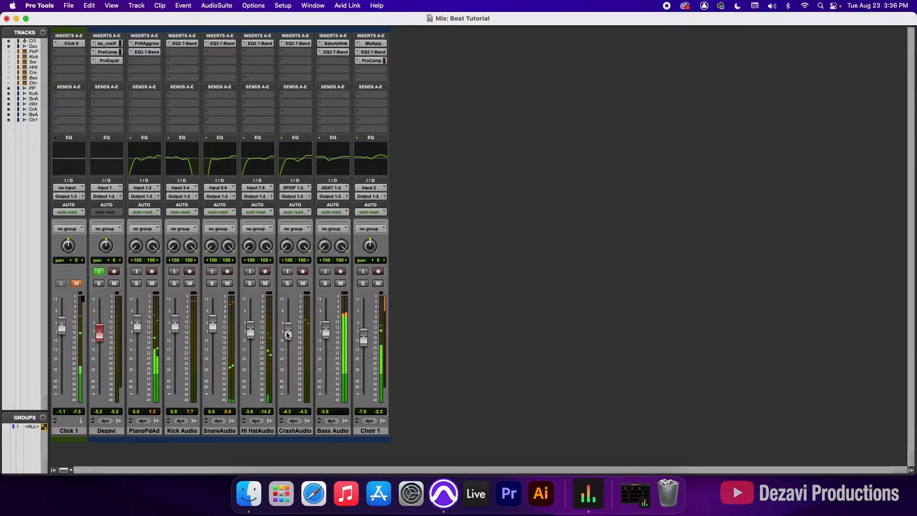
pyautogui.moveTo(254, 338); pyautogui.dragTo(253, 335)
pyautogui.moveTo(362, 336); pyautogui.dragTo(363, 339)
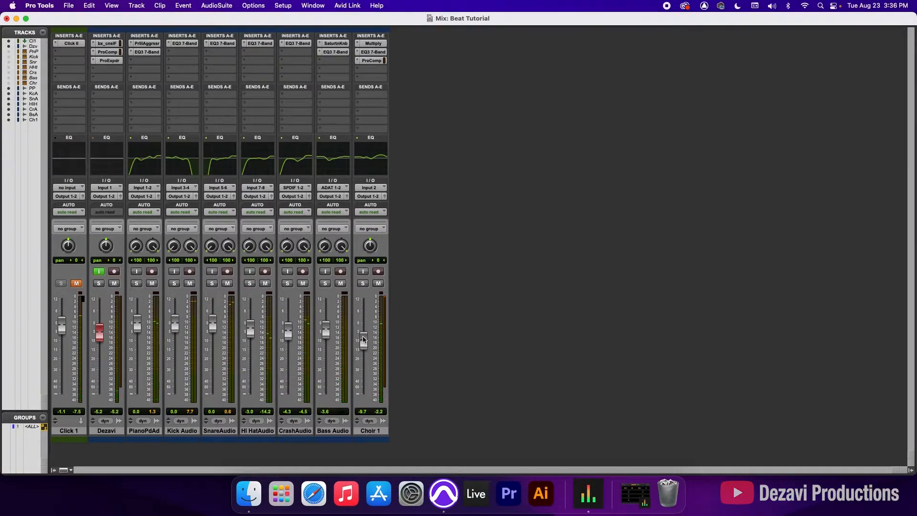
# Play the arrangement from bar 21 in the Edit window
pyautogui.press('super+equal')
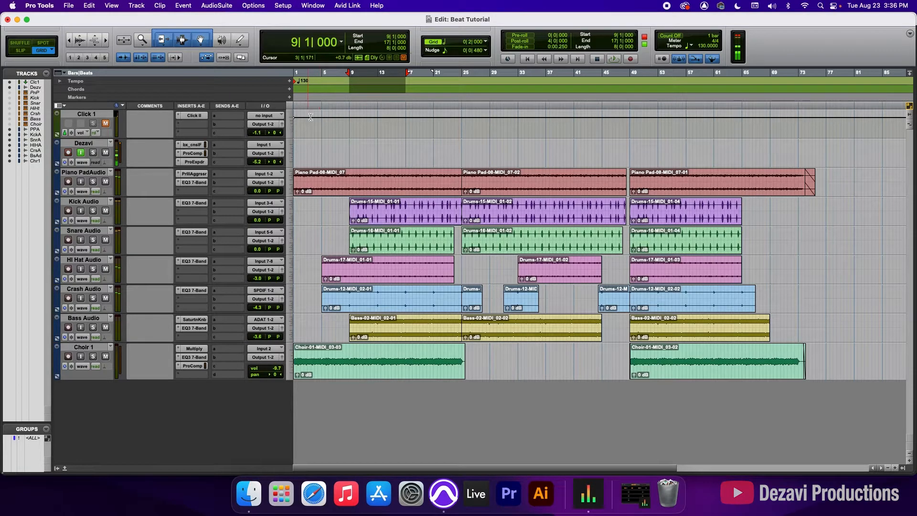
pyautogui.click(378, 83)
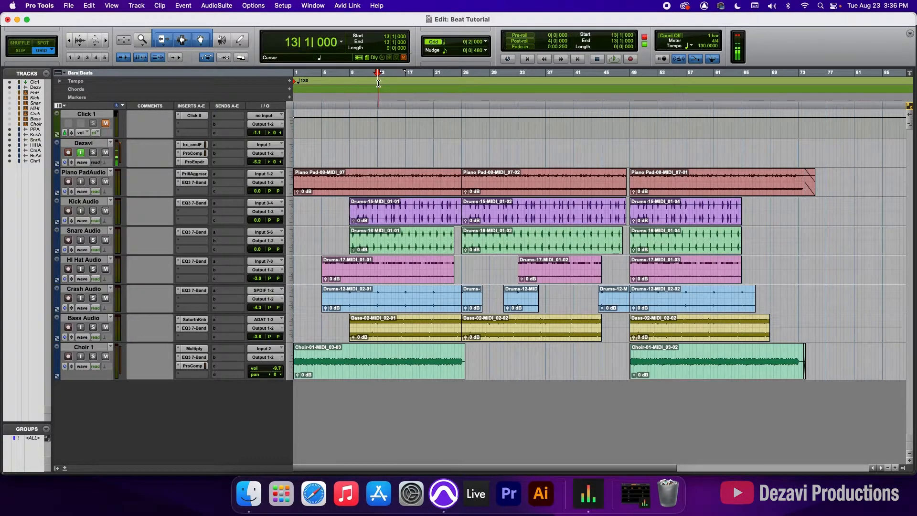
pyautogui.click(431, 86)
pyautogui.press('space')
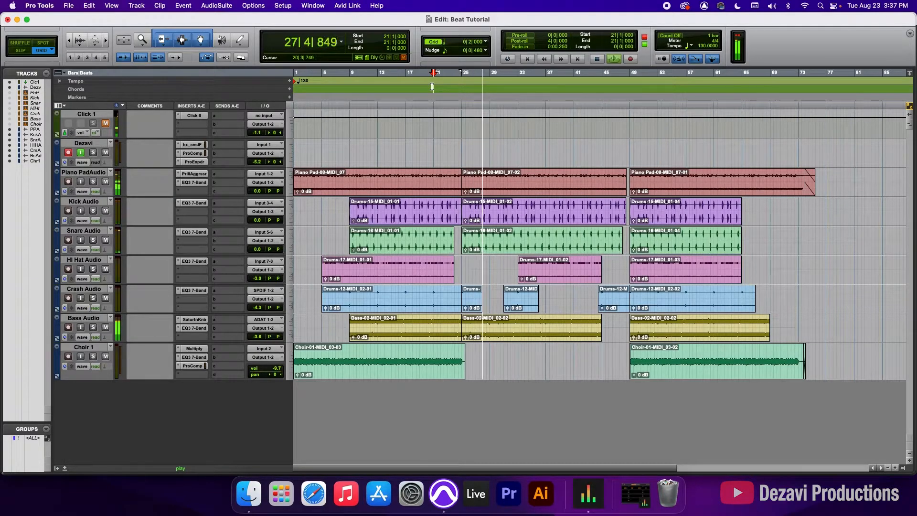
# In the Snare Audio EQ3 7-Band, set the high-frequency band to 4.94 kHz with a gain of 3.0 dB
pyautogui.press('super+equal')
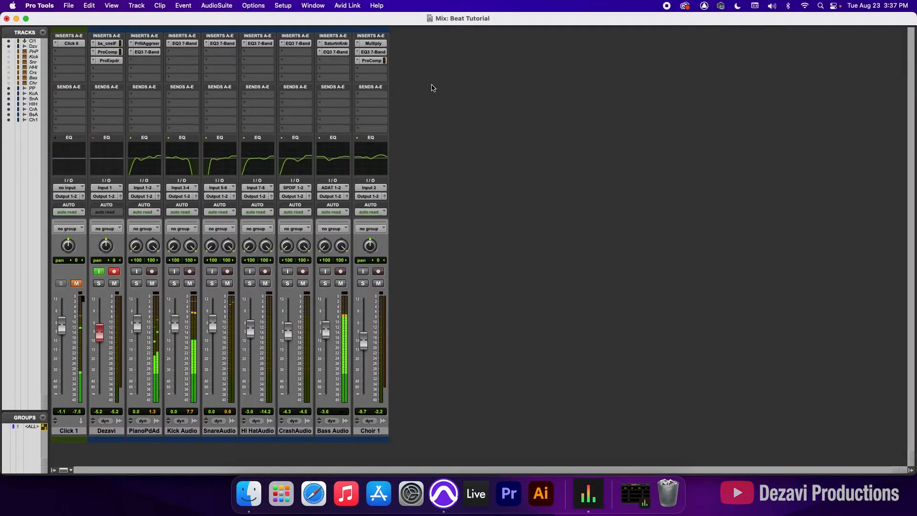
pyautogui.click(221, 44)
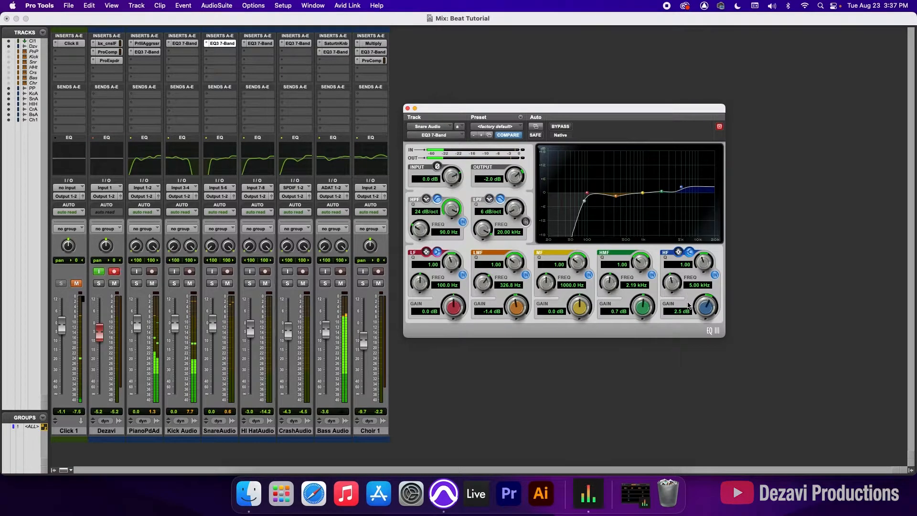
pyautogui.moveTo(673, 285); pyautogui.dragTo(673, 287)
pyautogui.click(679, 311)
pyautogui.write('3')
pyautogui.press('Return')
# Set the Hi HatAudio fader to -2.2 dB and the Bass Audio fader to -4.6 dB, closing the snare EQ
pyautogui.moveTo(250, 334); pyautogui.dragTo(250, 328)
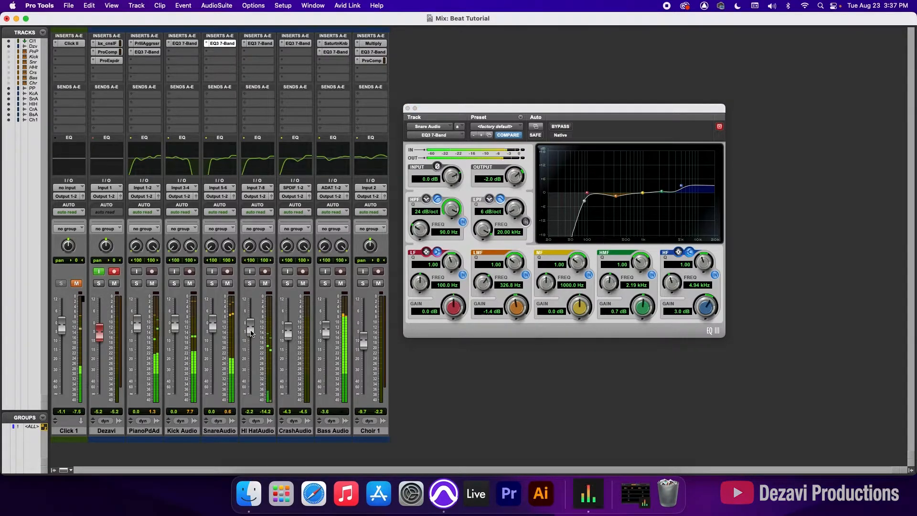
pyautogui.click(407, 108)
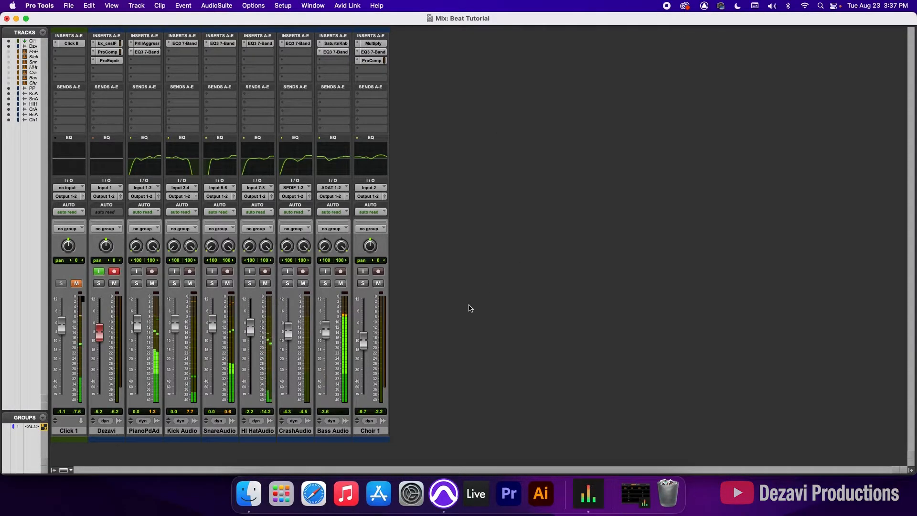
pyautogui.moveTo(327, 335); pyautogui.dragTo(327, 337)
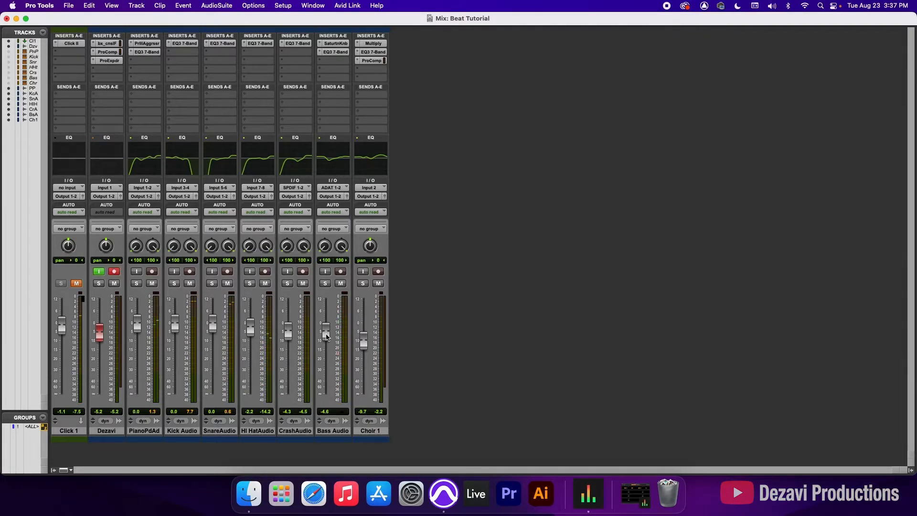
# Move the playback position to bar 23 in the Edit window and return to the Mix window
pyautogui.press('super+equal')
pyautogui.click(447, 83)
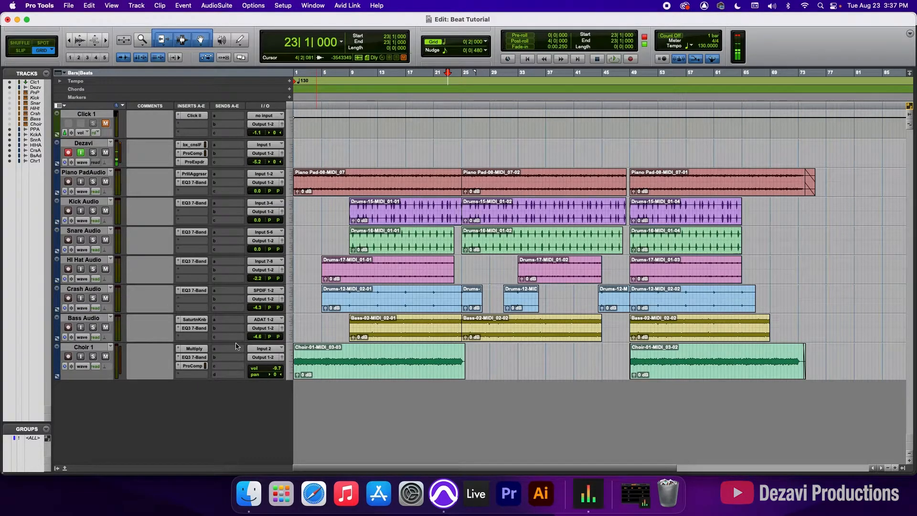
pyautogui.press('super+equal')
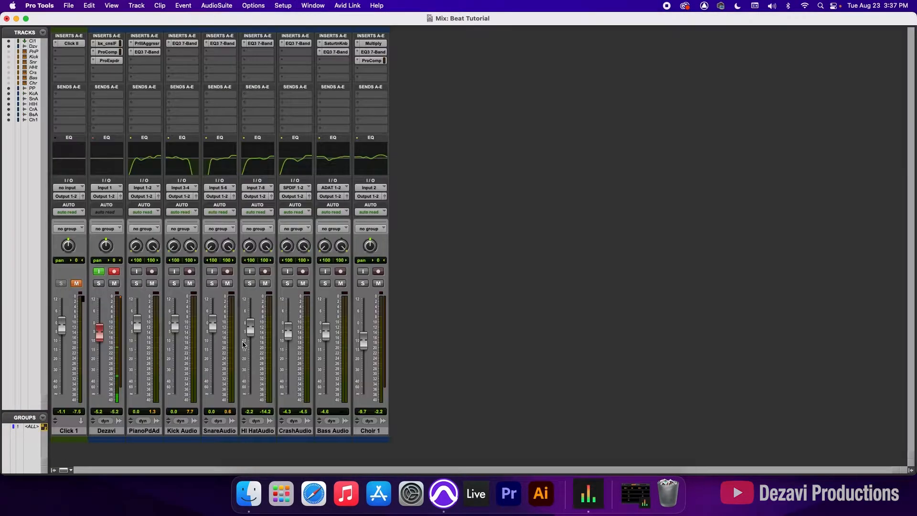
# Bypass every insert plug-in on all tracks except Click 1 to hear the mix without processing
pyautogui.keyDown('super'); pyautogui.click(373, 60); pyautogui.keyUp('super')
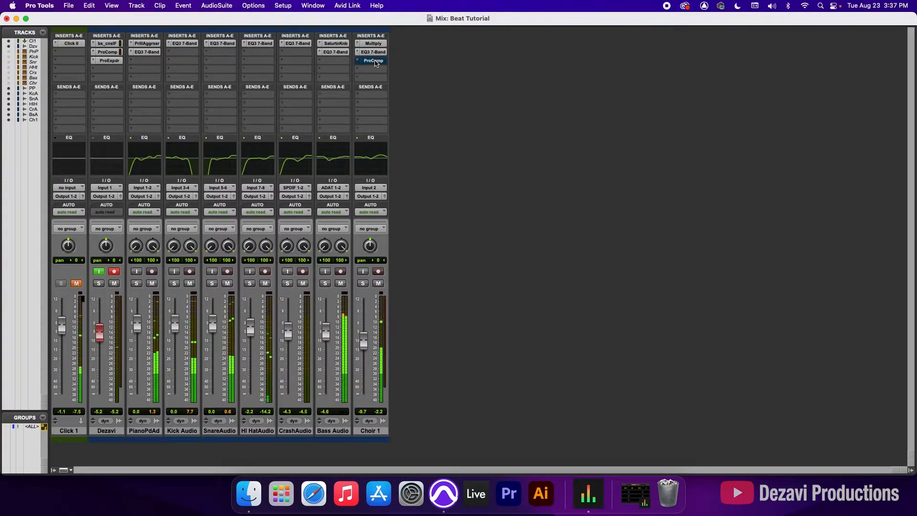
pyautogui.keyDown('super'); pyautogui.click(374, 52); pyautogui.keyUp('super')
pyautogui.keyDown('super'); pyautogui.click(336, 43); pyautogui.keyUp('super')
pyautogui.keyDown('super'); pyautogui.click(374, 43); pyautogui.keyUp('super')
pyautogui.keyDown('super'); pyautogui.click(336, 52); pyautogui.keyUp('super')
pyautogui.keyDown('super'); pyautogui.click(298, 43); pyautogui.keyUp('super')
pyautogui.keyDown('super'); pyautogui.click(265, 43); pyautogui.keyUp('super')
pyautogui.keyDown('super'); pyautogui.click(222, 43); pyautogui.keyUp('super')
pyautogui.keyDown('super'); pyautogui.click(184, 43); pyautogui.keyUp('super')
pyautogui.keyDown('super'); pyautogui.click(147, 43); pyautogui.keyUp('super')
pyautogui.keyDown('super'); pyautogui.click(148, 52); pyautogui.keyUp('super')
pyautogui.keyDown('super'); pyautogui.click(109, 43); pyautogui.keyUp('super')
pyautogui.keyDown('super'); pyautogui.click(109, 52); pyautogui.keyUp('super')
pyautogui.keyDown('super'); pyautogui.click(111, 61); pyautogui.keyUp('super')
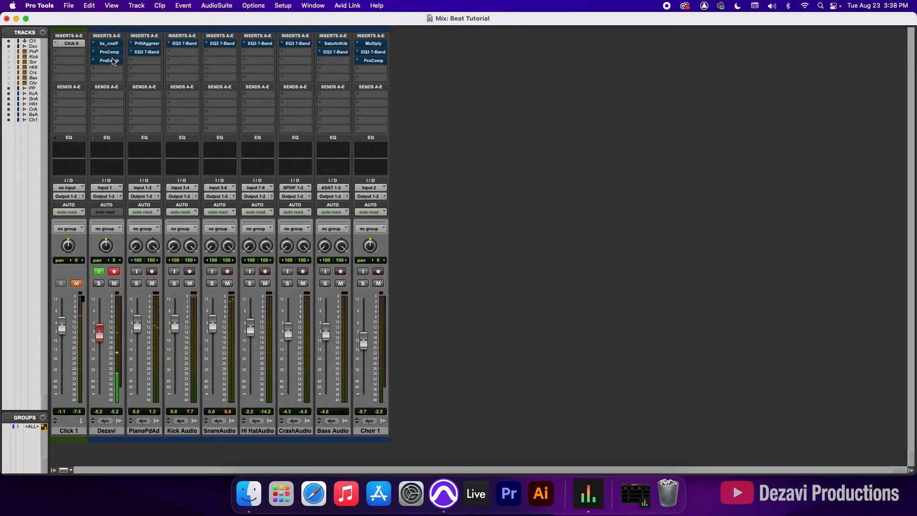
# Reactivate all the bypassed insert plug-ins on every track to hear the processed mix
pyautogui.keyDown('super'); pyautogui.click(112, 61); pyautogui.keyUp('super')
pyautogui.keyDown('super'); pyautogui.click(111, 52); pyautogui.keyUp('super')
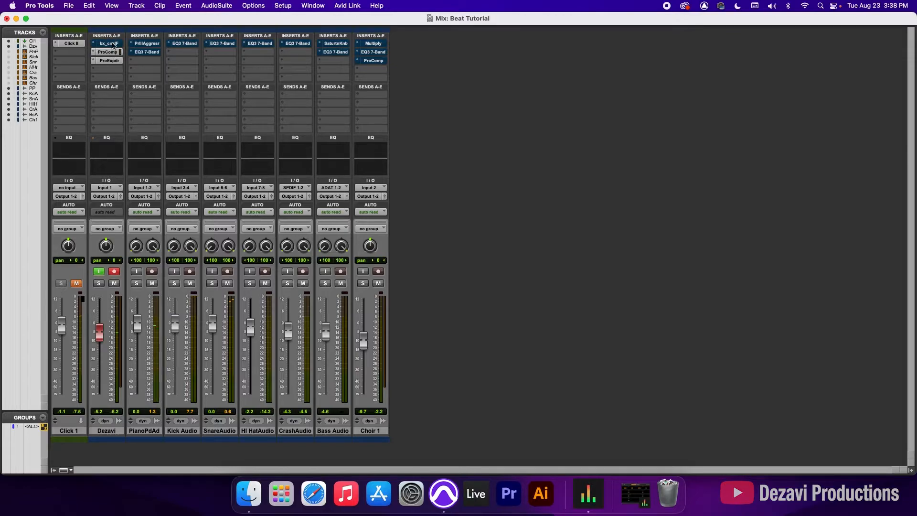
pyautogui.keyDown('super'); pyautogui.click(113, 44); pyautogui.keyUp('super')
pyautogui.keyDown('super'); pyautogui.click(147, 43); pyautogui.keyUp('super')
pyautogui.keyDown('super'); pyautogui.click(146, 52); pyautogui.keyUp('super')
pyautogui.keyDown('super'); pyautogui.click(184, 43); pyautogui.keyUp('super')
pyautogui.keyDown('super'); pyautogui.click(212, 44); pyautogui.keyUp('super')
pyautogui.keyDown('super'); pyautogui.click(260, 43); pyautogui.keyUp('super')
pyautogui.keyDown('super'); pyautogui.click(297, 43); pyautogui.keyUp('super')
pyautogui.keyDown('super'); pyautogui.click(336, 43); pyautogui.keyUp('super')
pyautogui.keyDown('super'); pyautogui.click(341, 52); pyautogui.keyUp('super')
pyautogui.keyDown('super'); pyautogui.click(373, 43); pyautogui.keyUp('super')
pyautogui.keyDown('super'); pyautogui.click(373, 52); pyautogui.keyUp('super')
pyautogui.keyDown('super'); pyautogui.click(373, 61); pyautogui.keyUp('super')
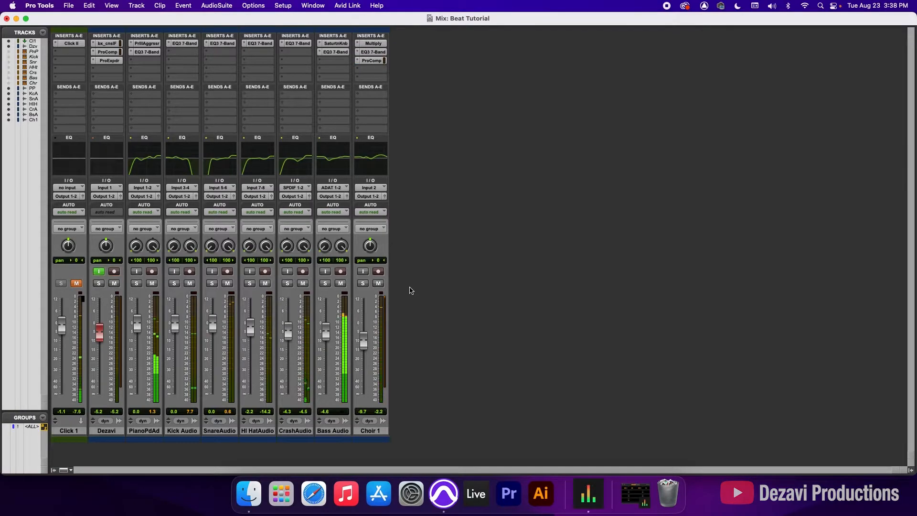
# Set the Choir 1 fader to -10.2 dB and stop playback in the Edit window
pyautogui.moveTo(364, 338); pyautogui.dragTo(364, 339)
pyautogui.press('super+equal')
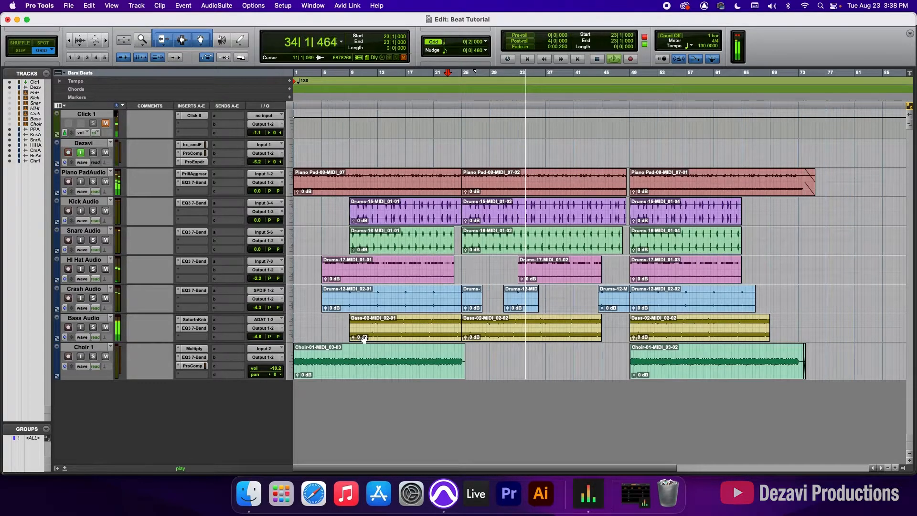
pyautogui.press('space')
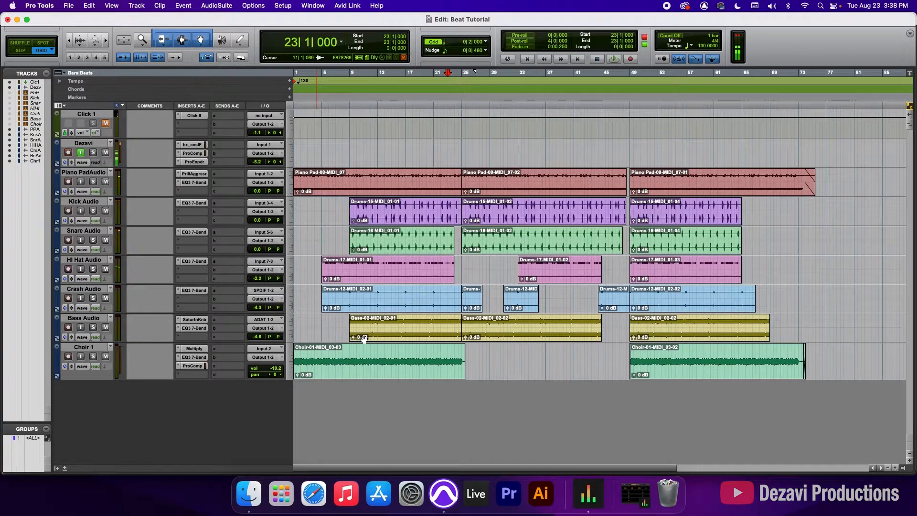
pyautogui.press('super+equal')
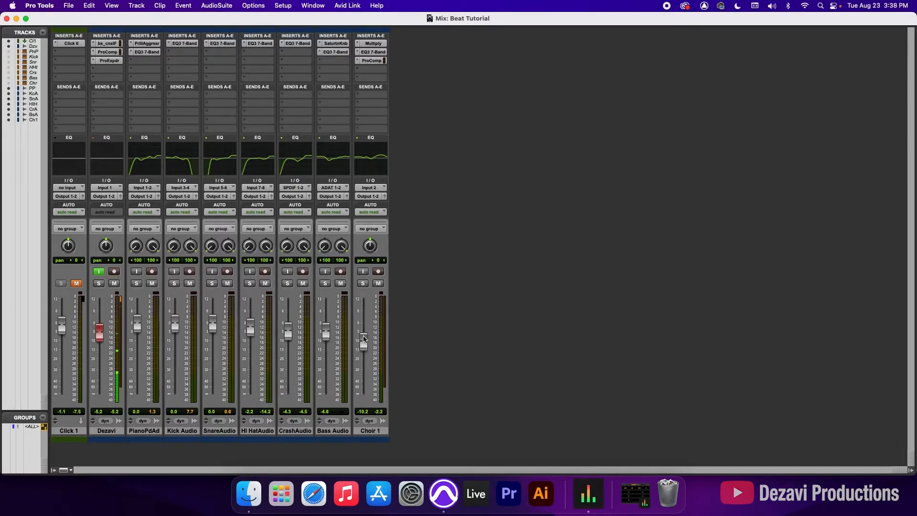
pyautogui.press('super+equal')
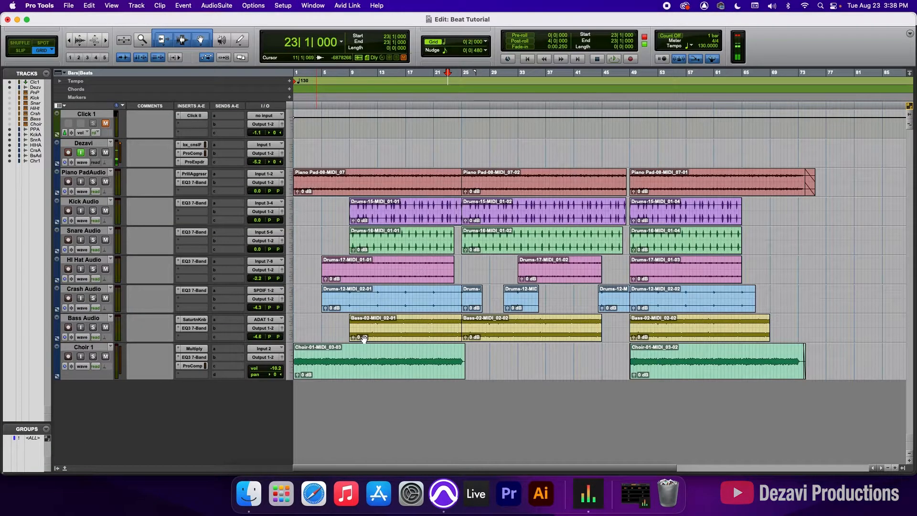
# Return to the session start and set up one new stereo Aux Input track named Reverb in the New Tracks dialog
pyautogui.press('Return')
pyautogui.click(138, 5)
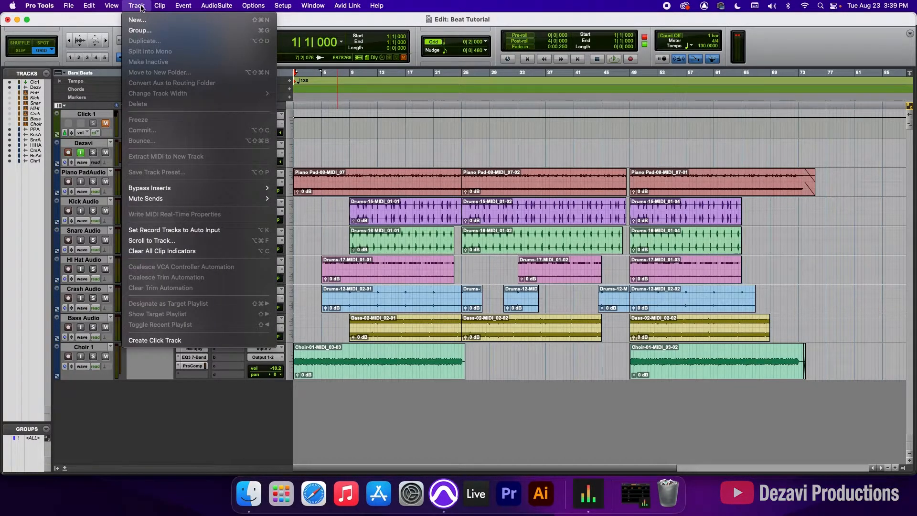
pyautogui.click(139, 20)
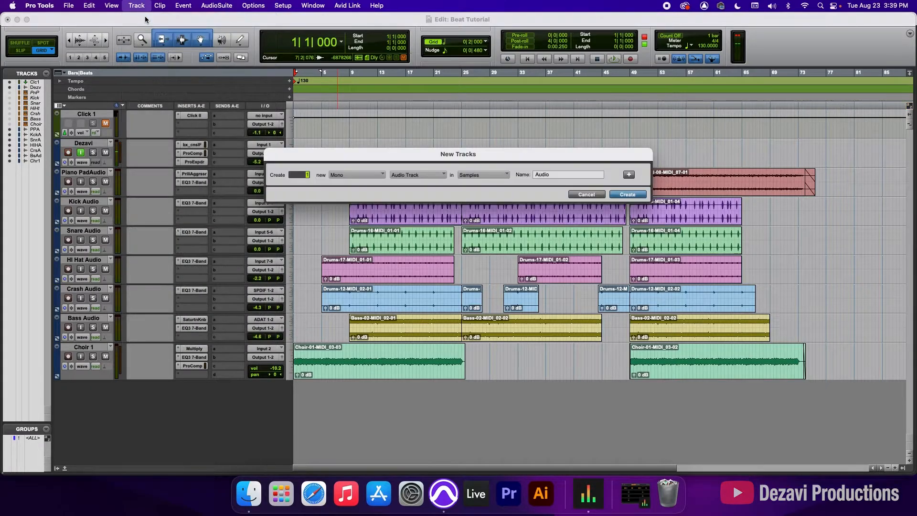
pyautogui.click(420, 176)
pyautogui.click(413, 184)
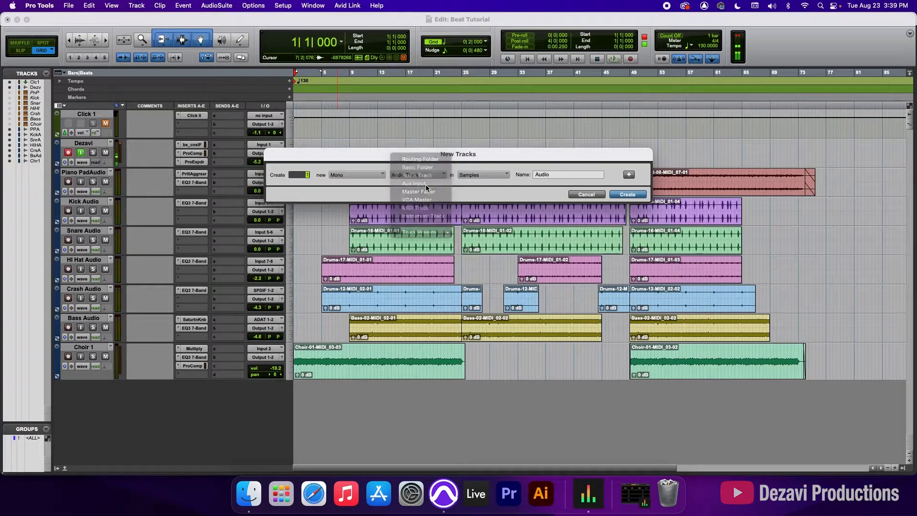
pyautogui.click(341, 176)
pyautogui.click(349, 185)
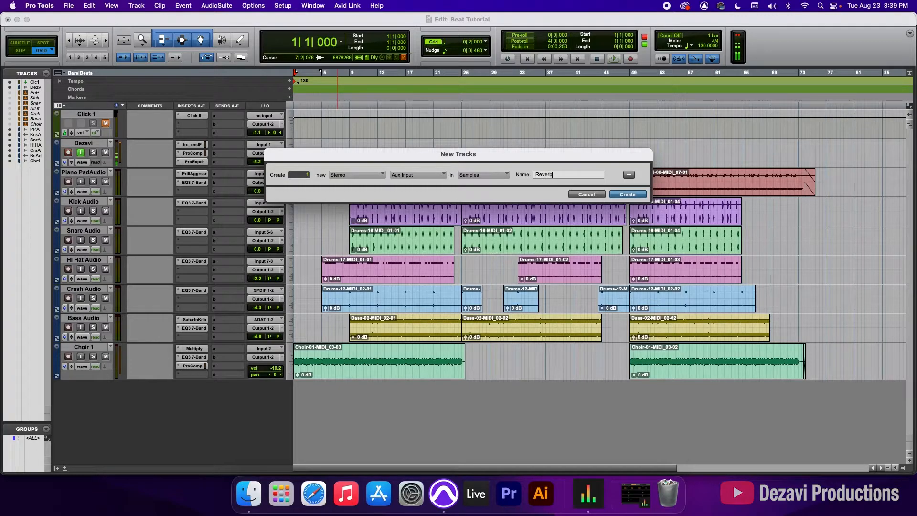
# Add a second stereo Aux Input track named Delay to the New Tracks dialog and create both tracks
pyautogui.click(629, 174)
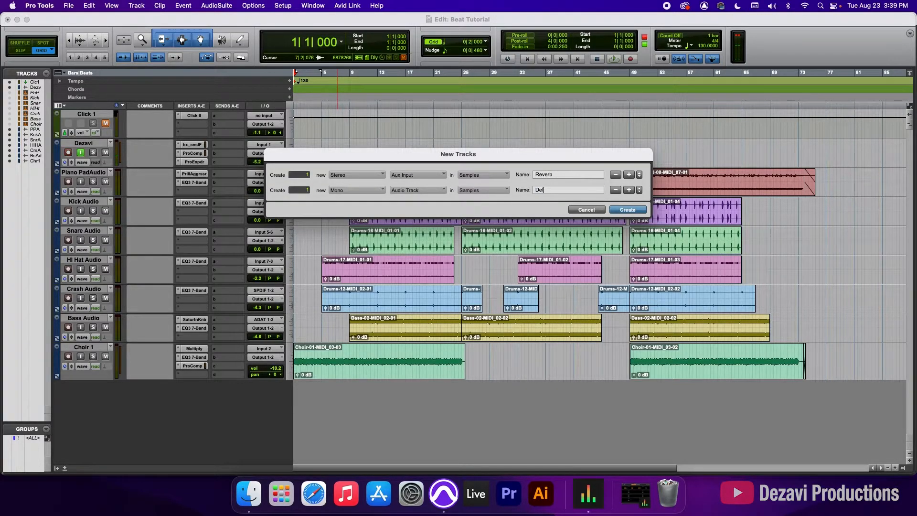
pyautogui.click(333, 191)
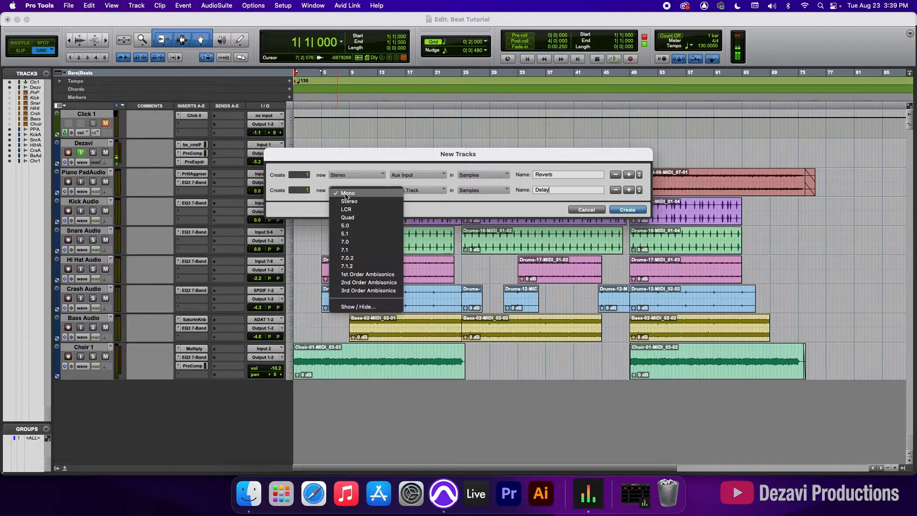
pyautogui.click(339, 198)
pyautogui.click(426, 191)
pyautogui.click(422, 200)
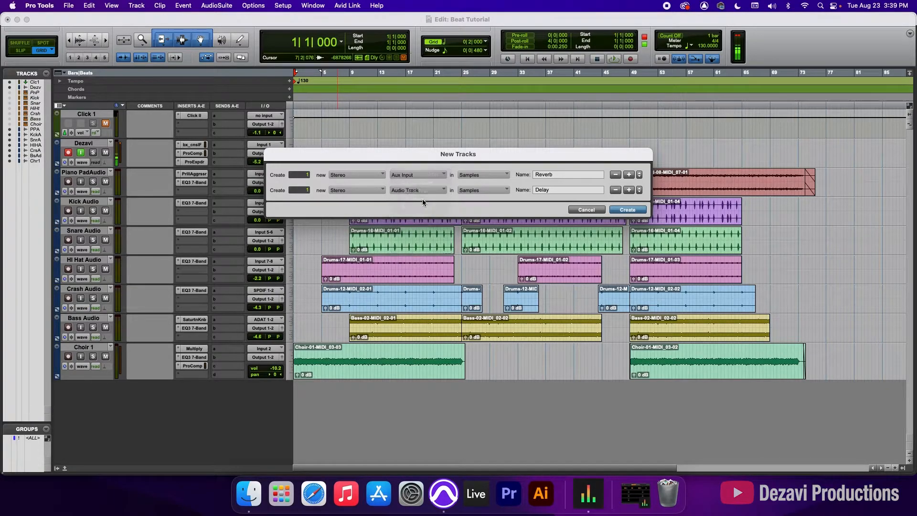
pyautogui.click(627, 210)
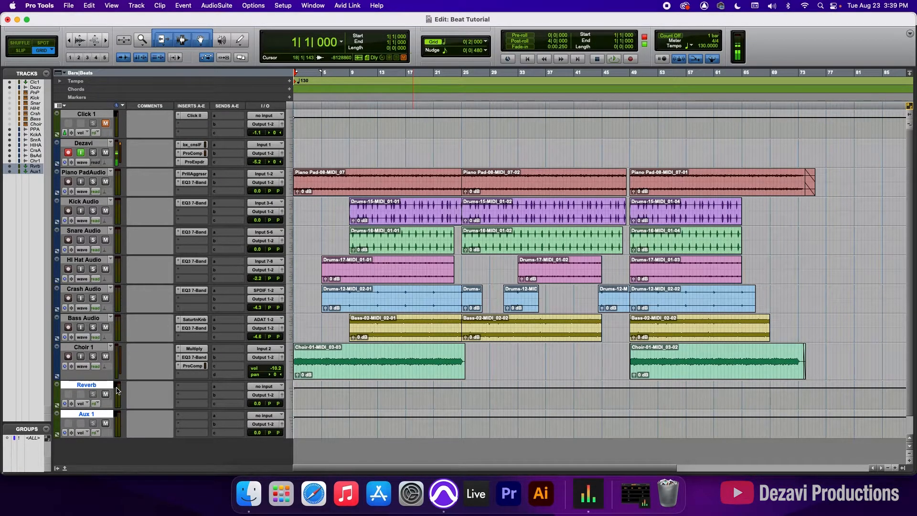
# Rename the newly created Aux 1 track as Delay
pyautogui.doubleClick(89, 415)
pyautogui.write('Del')
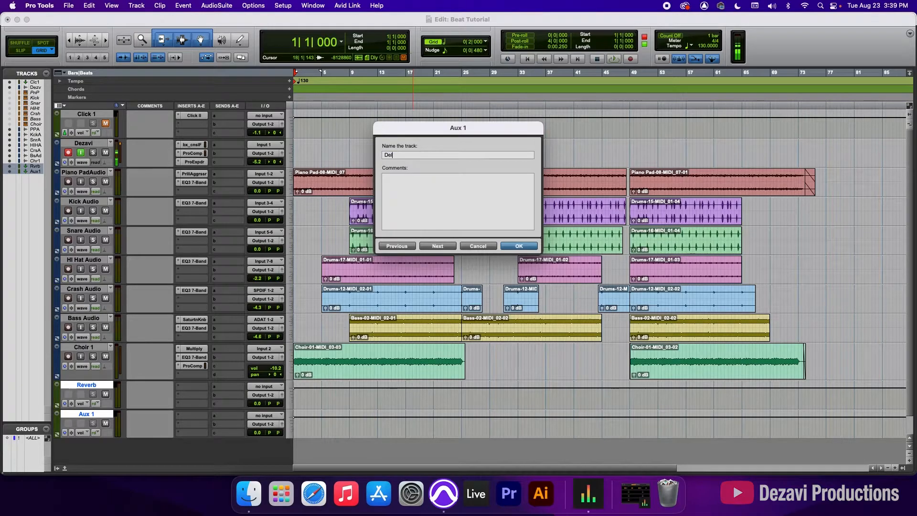
pyautogui.press('Return')
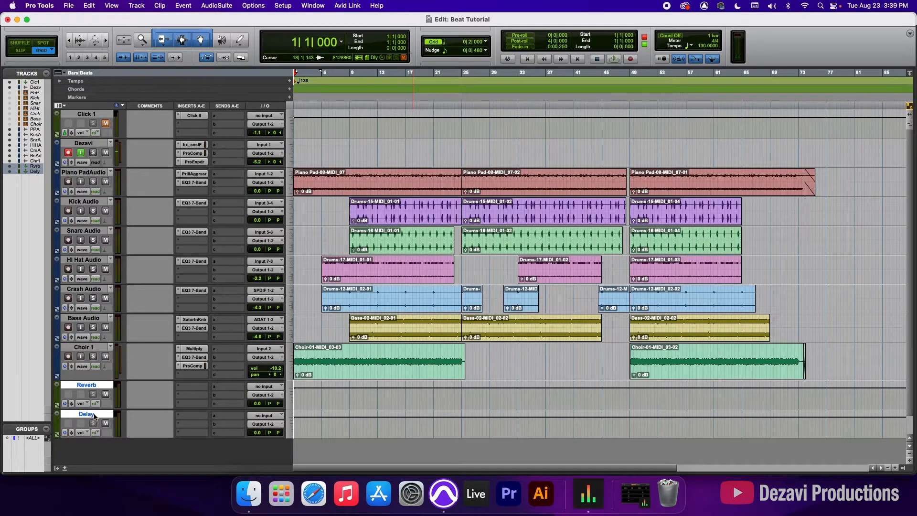
# Switch to the Mix window and route send A of the Snare Audio track to the stereo Reverb track
pyautogui.press('super+equal')
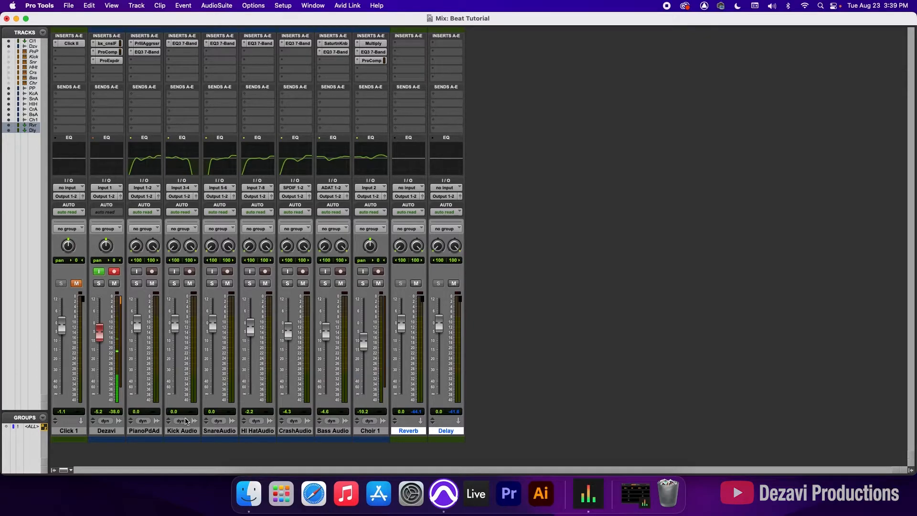
pyautogui.click(221, 100)
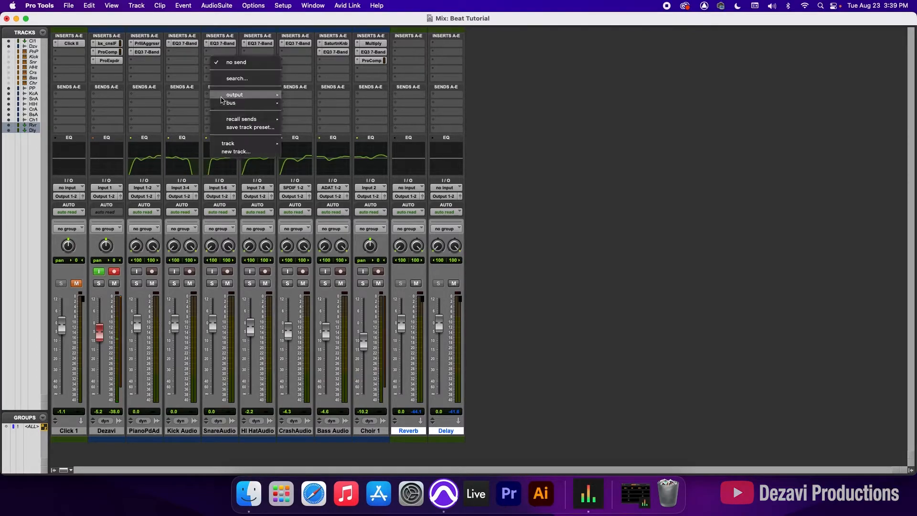
pyautogui.moveTo(224, 96)
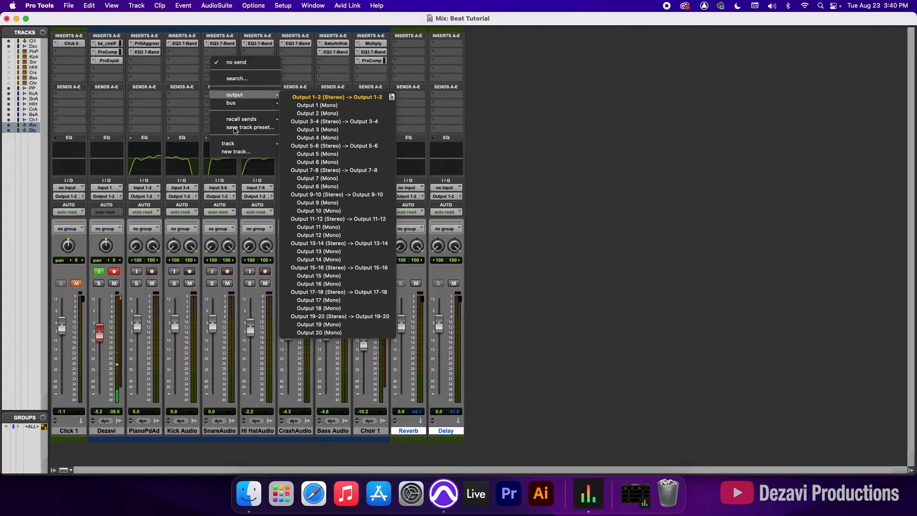
pyautogui.moveTo(238, 144)
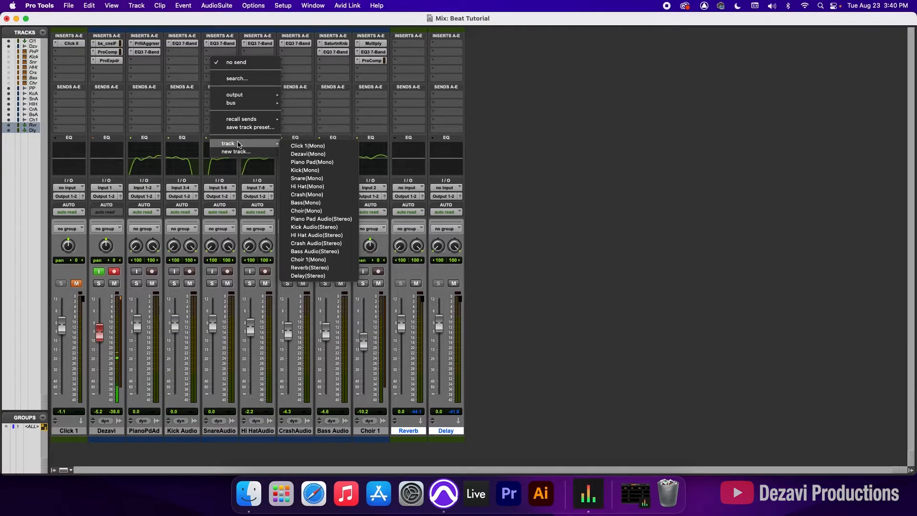
pyautogui.click(309, 267)
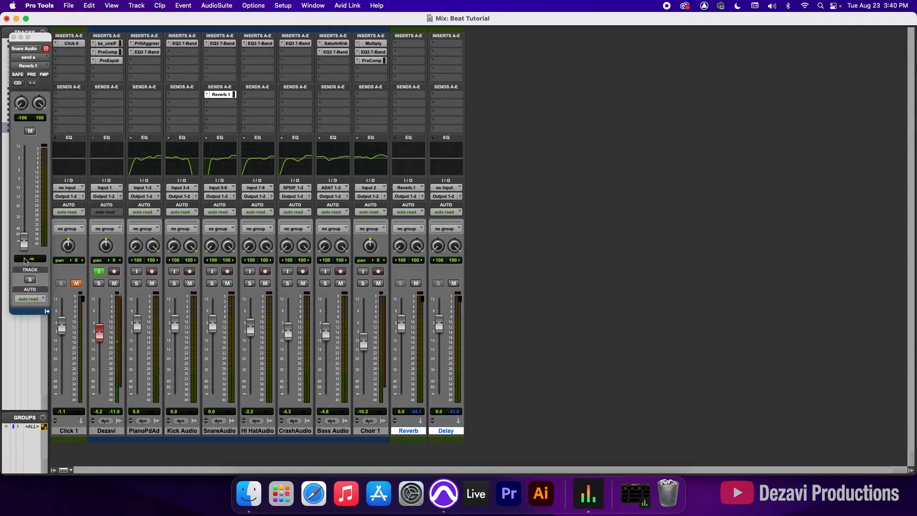
# Try the Snare Audio reverb send at 0.0 and -3.0 dB, and lower and reset the Reverb track's fader
pyautogui.keyDown('alt'); pyautogui.click(24, 245); pyautogui.keyUp('alt')
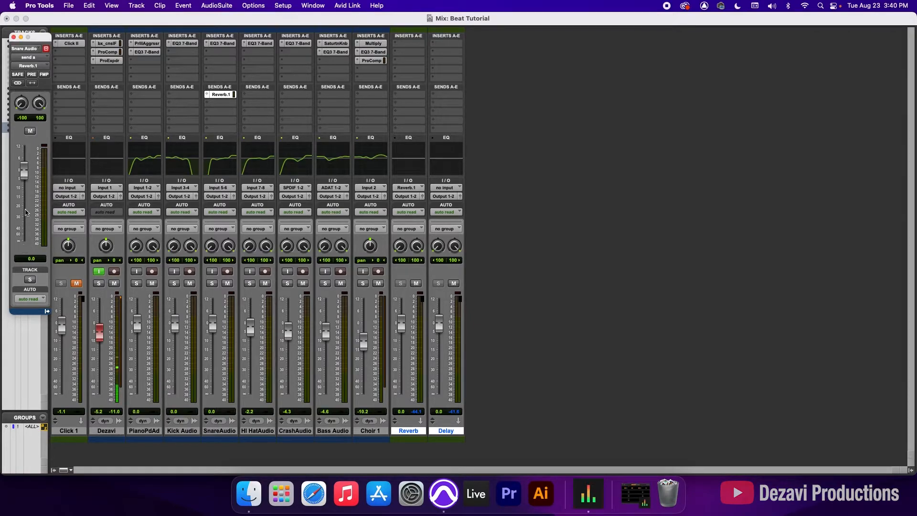
pyautogui.moveTo(36, 42); pyautogui.dragTo(142, 63)
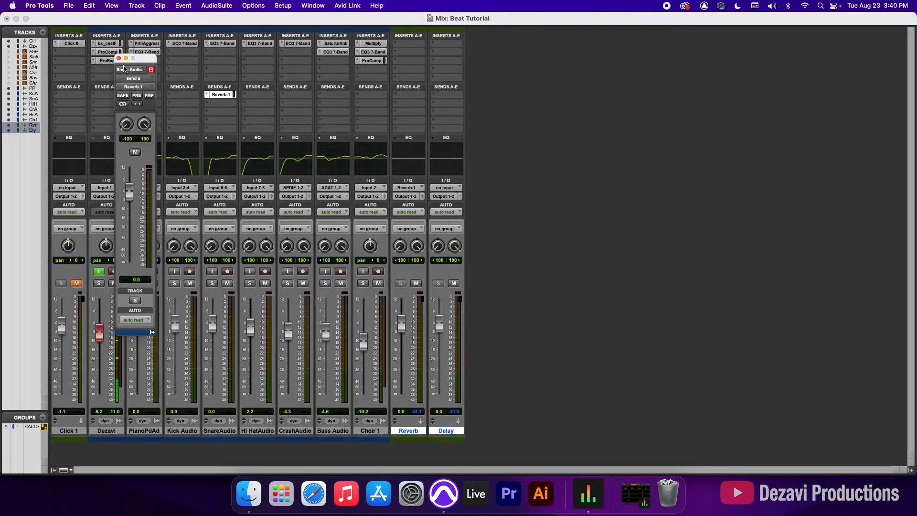
pyautogui.click(119, 58)
pyautogui.click(221, 95)
pyautogui.moveTo(128, 201)
pyautogui.mouseDown()
pyautogui.moveTo(127, 230)
pyautogui.moveTo(124, 198)
pyautogui.moveTo(126, 219)
pyautogui.moveTo(126, 208)
pyautogui.mouseUp()
pyautogui.moveTo(404, 326)
pyautogui.mouseDown()
pyautogui.moveTo(403, 356)
pyautogui.moveTo(403, 342)
pyautogui.mouseUp()
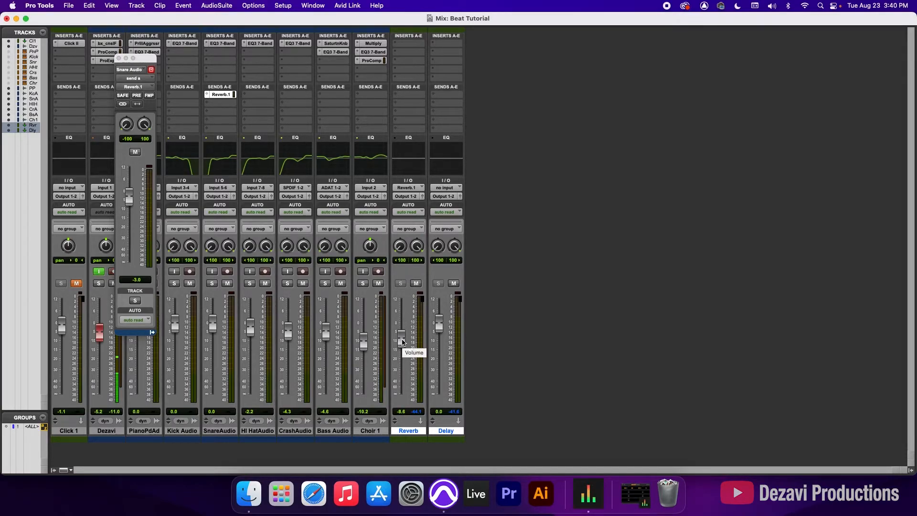
pyautogui.keyDown('alt'); pyautogui.click(402, 341); pyautogui.keyUp('alt')
# Try different Snare Audio reverb send levels, lower the send fully to -∞ and close its window
pyautogui.moveTo(143, 58); pyautogui.dragTo(193, 67)
pyautogui.moveTo(179, 215); pyautogui.dragTo(182, 240)
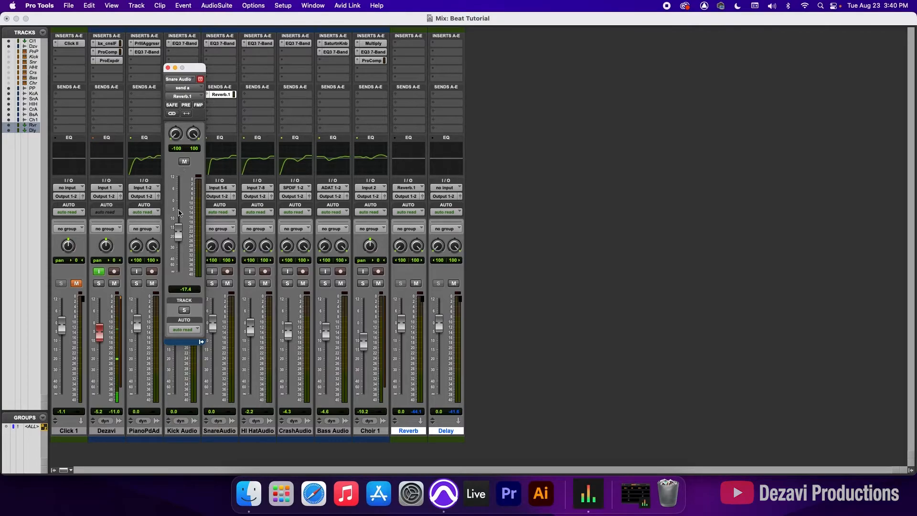
pyautogui.keyDown('alt'); pyautogui.click(179, 213); pyautogui.keyUp('alt')
pyautogui.moveTo(179, 204); pyautogui.dragTo(178, 273)
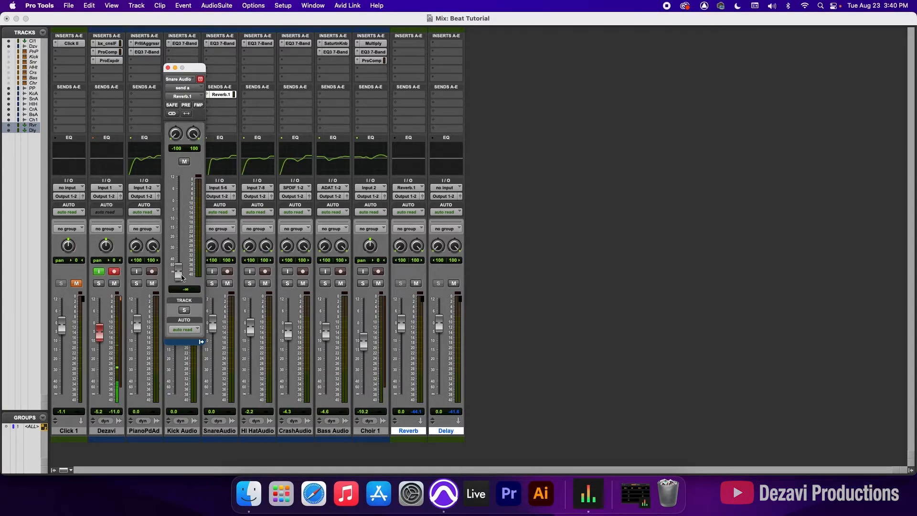
pyautogui.click(169, 68)
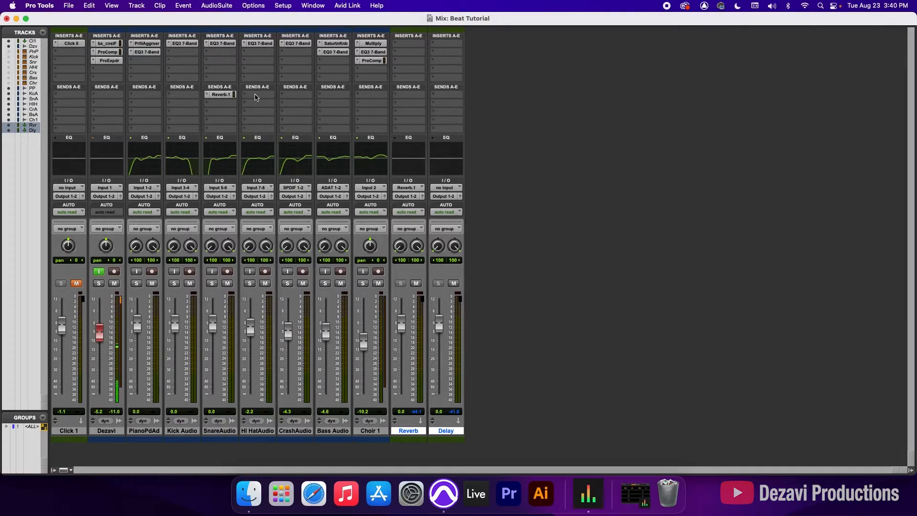
# Assign send A of the HI Hat Audio track to Delay, reassign it to Reverb and close its send window
pyautogui.click(259, 97)
pyautogui.moveTo(287, 143)
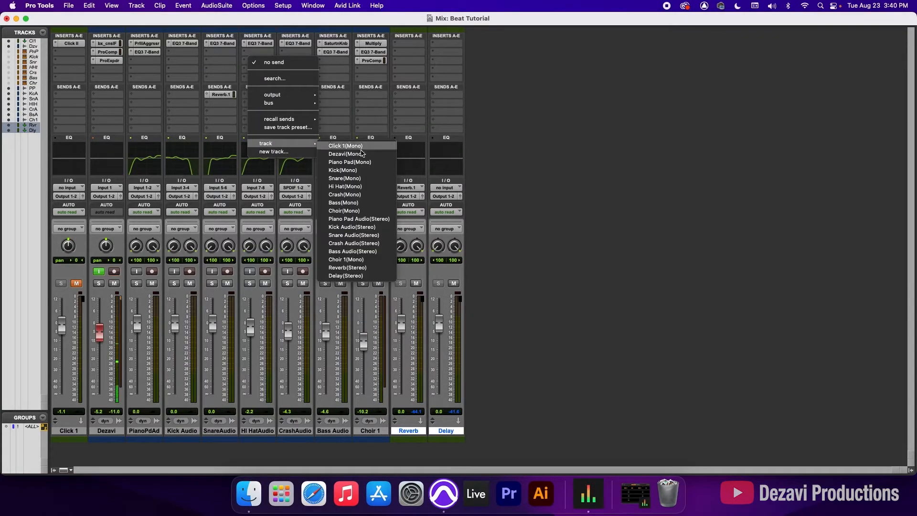
pyautogui.click(348, 276)
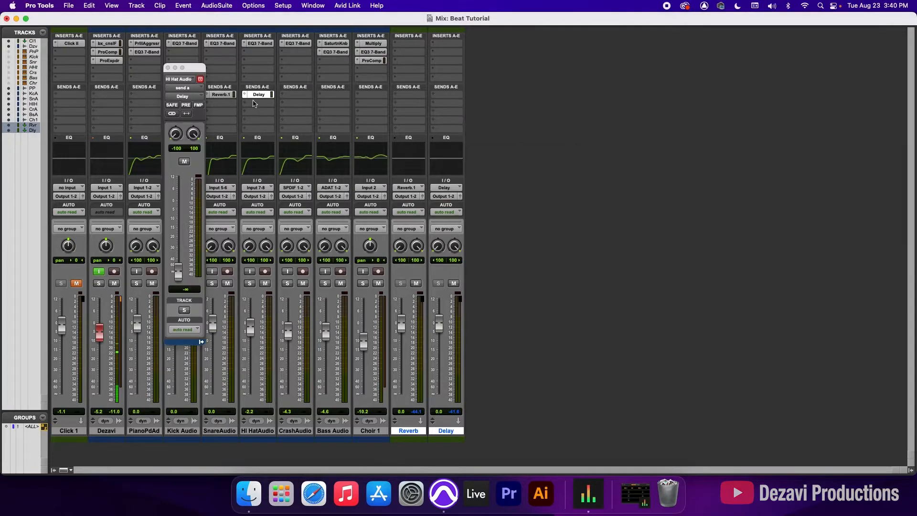
pyautogui.click(198, 97)
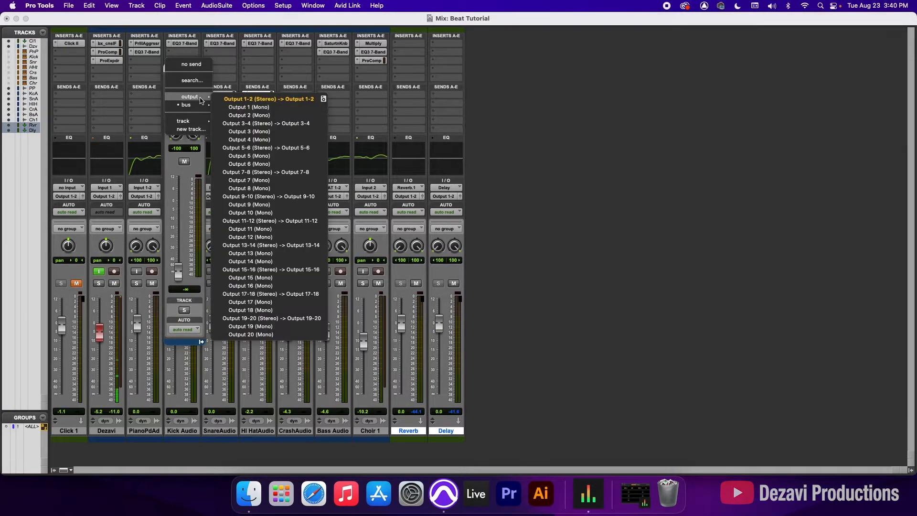
pyautogui.moveTo(187, 120)
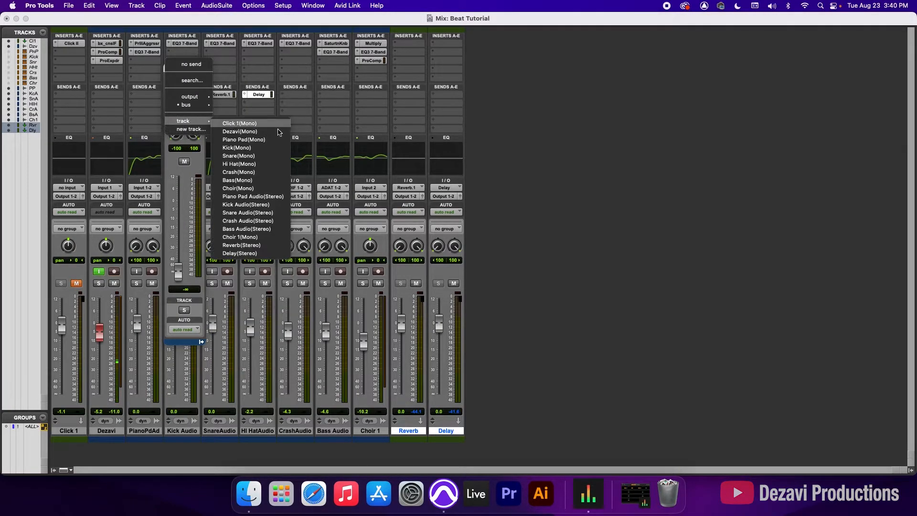
pyautogui.click(241, 245)
pyautogui.moveTo(177, 273)
pyautogui.mouseDown()
pyautogui.moveTo(178, 210)
pyautogui.moveTo(178, 279)
pyautogui.mouseUp()
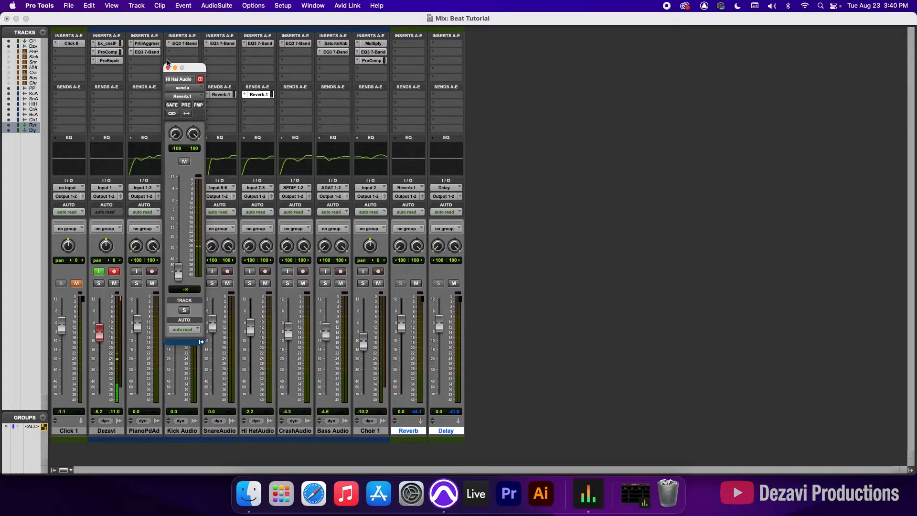
pyautogui.click(167, 68)
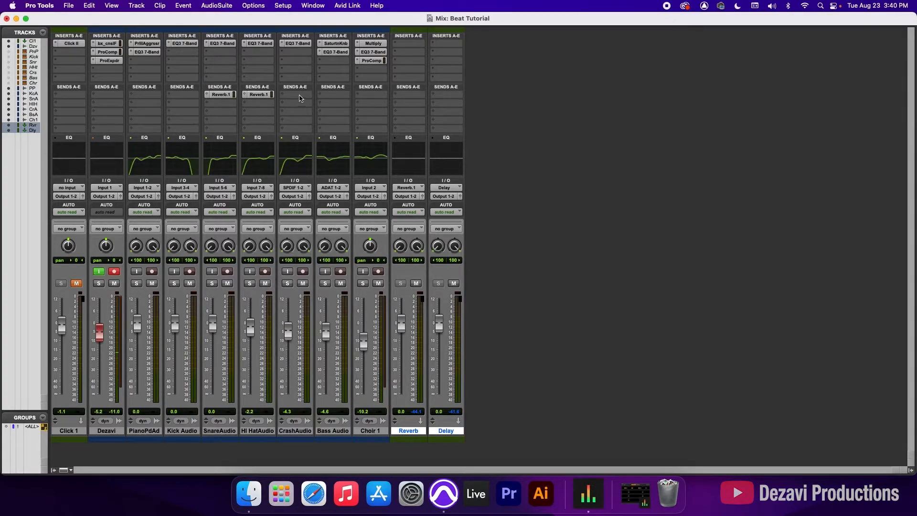
# Route send A of the Crash Audio track to the stereo Reverb track and close its send window
pyautogui.click(300, 98)
pyautogui.moveTo(325, 143)
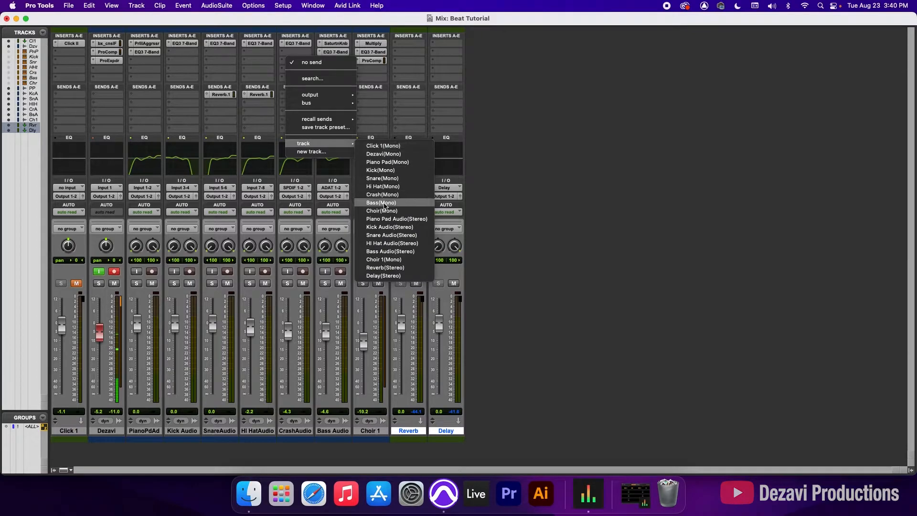
pyautogui.click(385, 267)
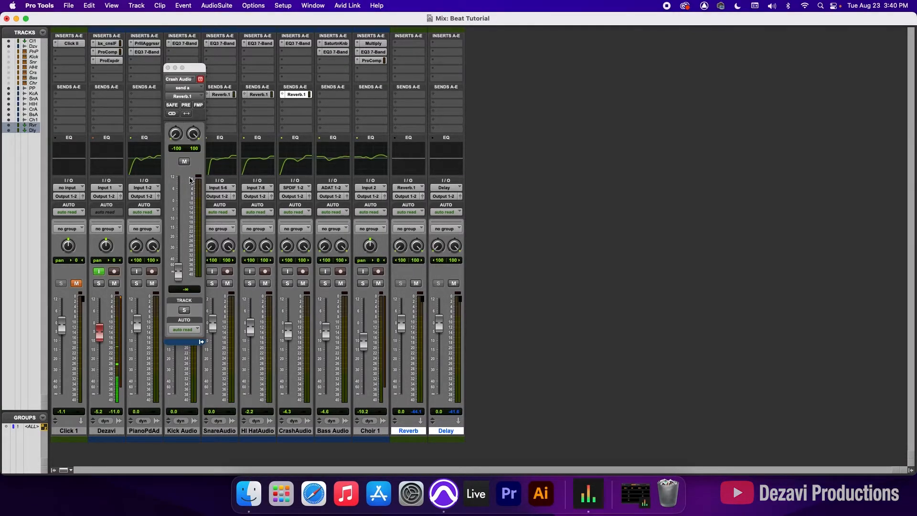
pyautogui.click(181, 276)
pyautogui.click(168, 68)
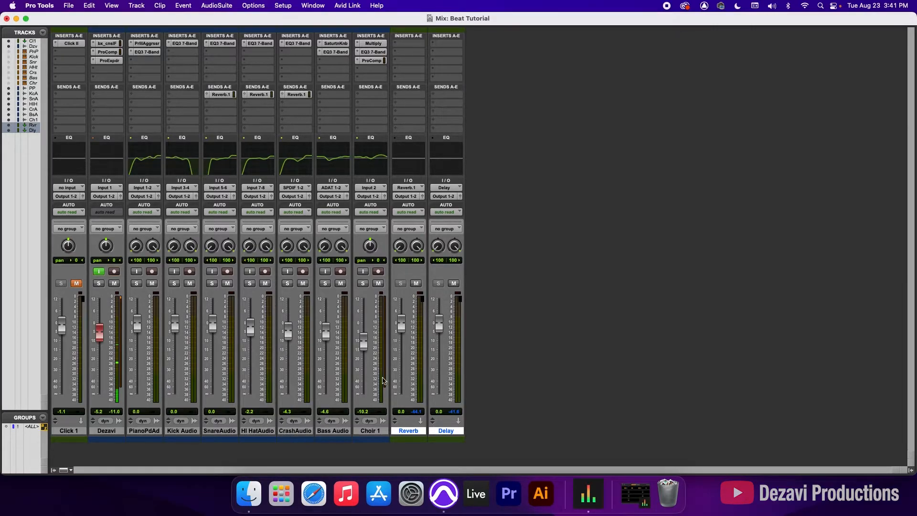
# Insert the stereo D-Verb plug-in on the Reverb track and move its window clear of the mixer channels
pyautogui.click(413, 46)
pyautogui.moveTo(439, 43)
pyautogui.moveTo(518, 70)
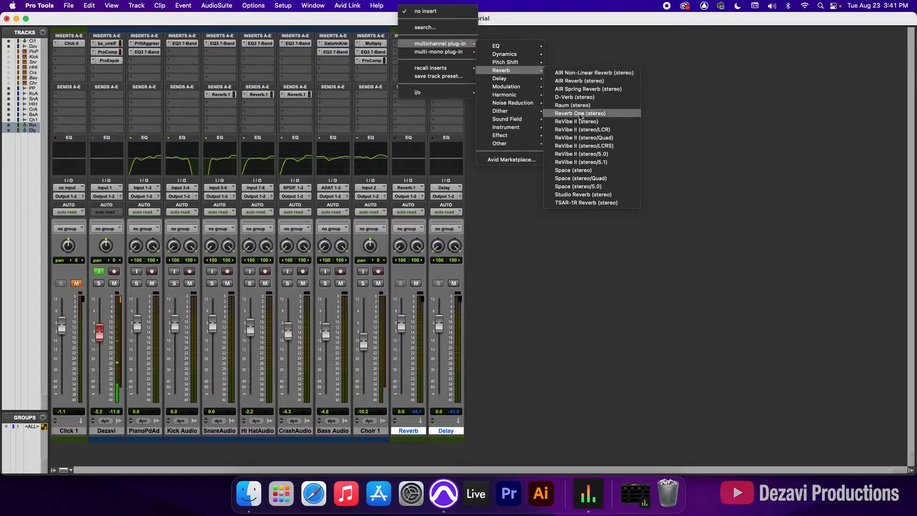
pyautogui.click(576, 97)
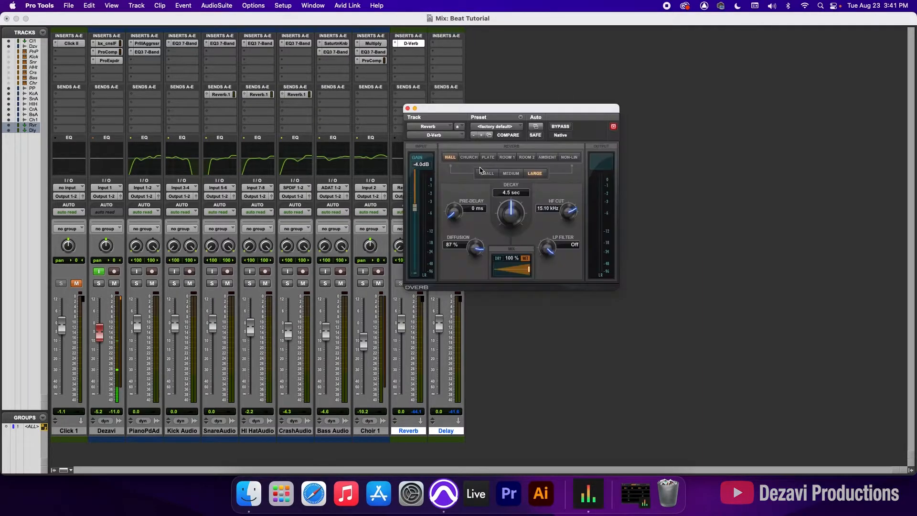
pyautogui.moveTo(512, 107); pyautogui.dragTo(581, 63)
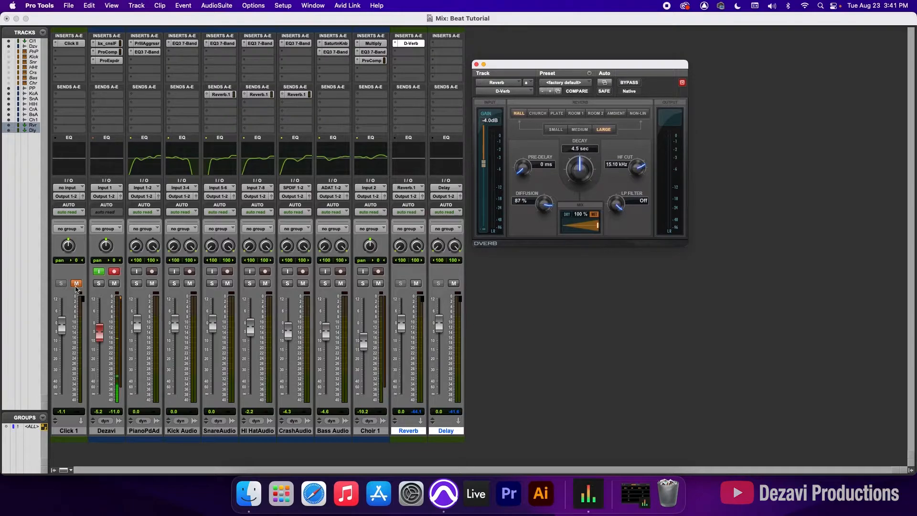
# Solo the record-armed track together with the Snare Audio, HI Hat Audio and Crash Audio tracks
pyautogui.click(98, 283)
pyautogui.click(212, 283)
pyautogui.click(250, 283)
pyautogui.click(287, 283)
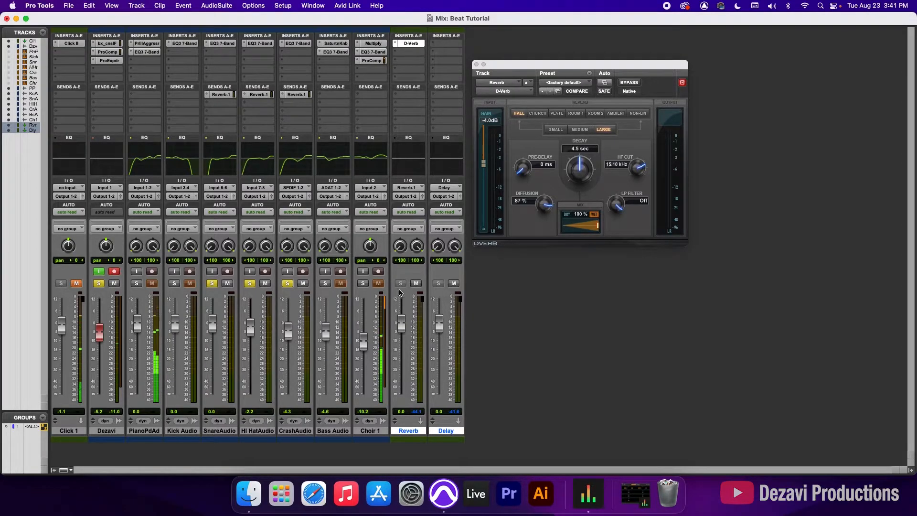
# Select bars 9 to 17 in the Edit window, return to the Mix window and start playback
pyautogui.press('super+equal')
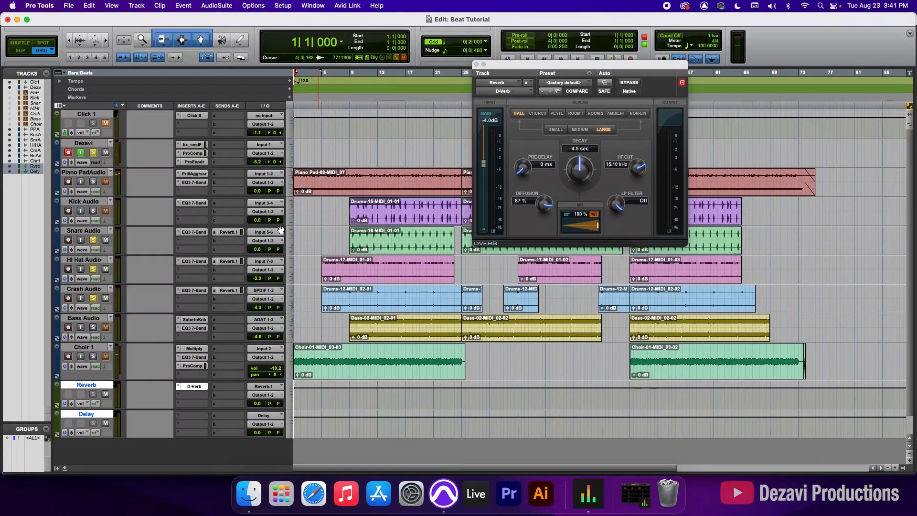
pyautogui.moveTo(351, 90); pyautogui.dragTo(396, 90)
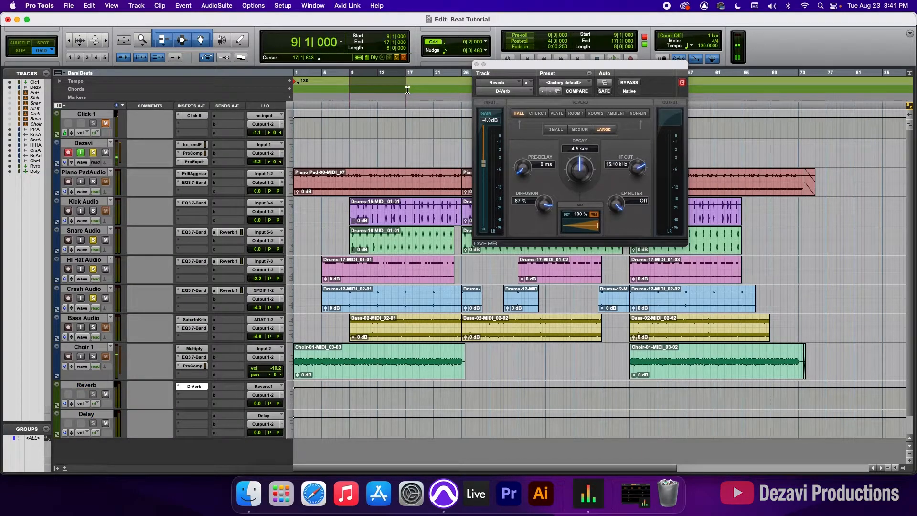
pyautogui.press('super+equal')
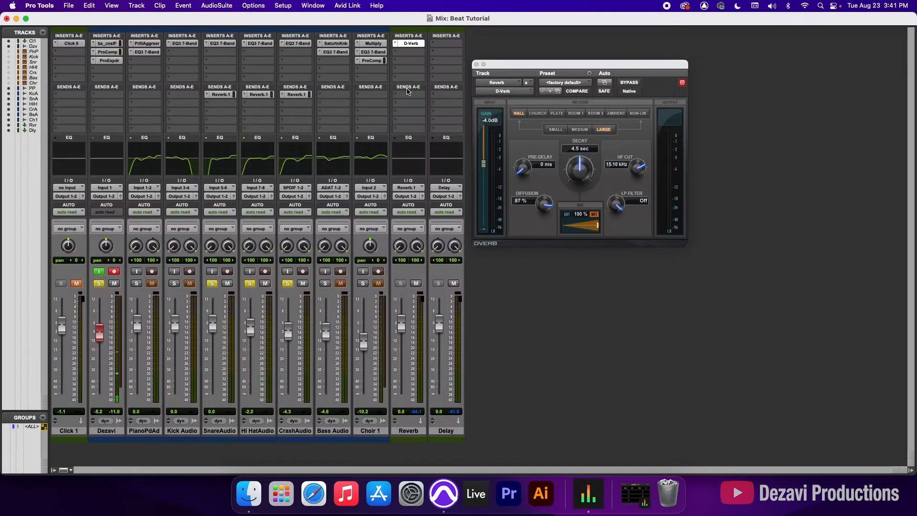
pyautogui.press('space')
# Open the Snare Audio track's Reverb send, try its level fader and close the send window
pyautogui.click(223, 95)
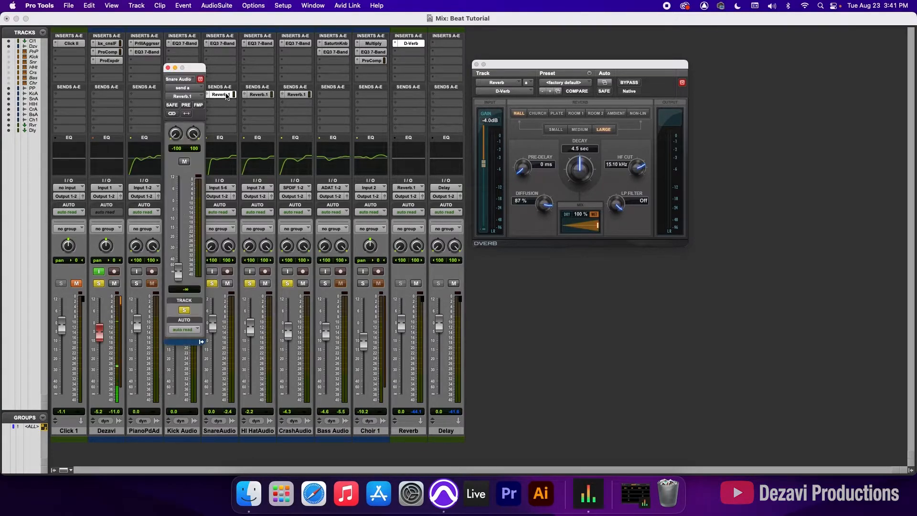
pyautogui.moveTo(179, 271)
pyautogui.mouseDown()
pyautogui.moveTo(181, 248)
pyautogui.moveTo(185, 272)
pyautogui.mouseUp()
pyautogui.click(168, 67)
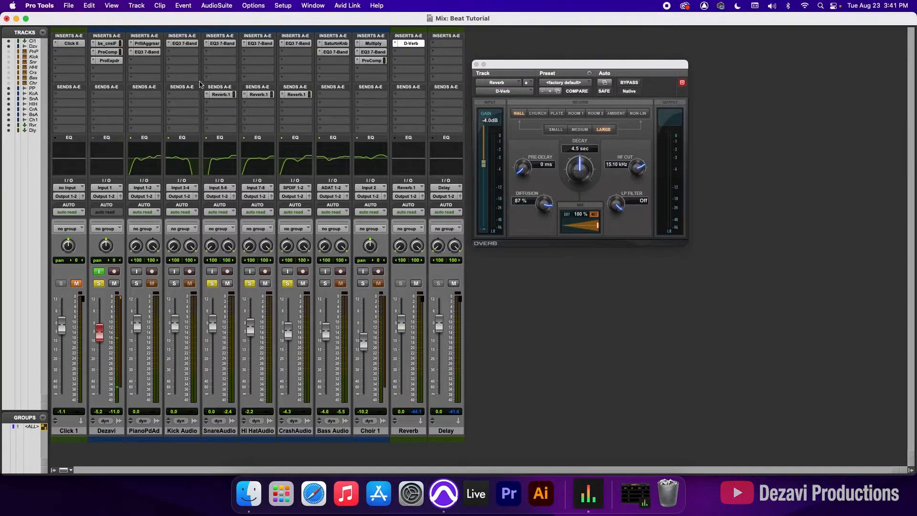
# Open the Snare Audio track's Reverb send and raise its level to about -19.8 dB
pyautogui.click(227, 95)
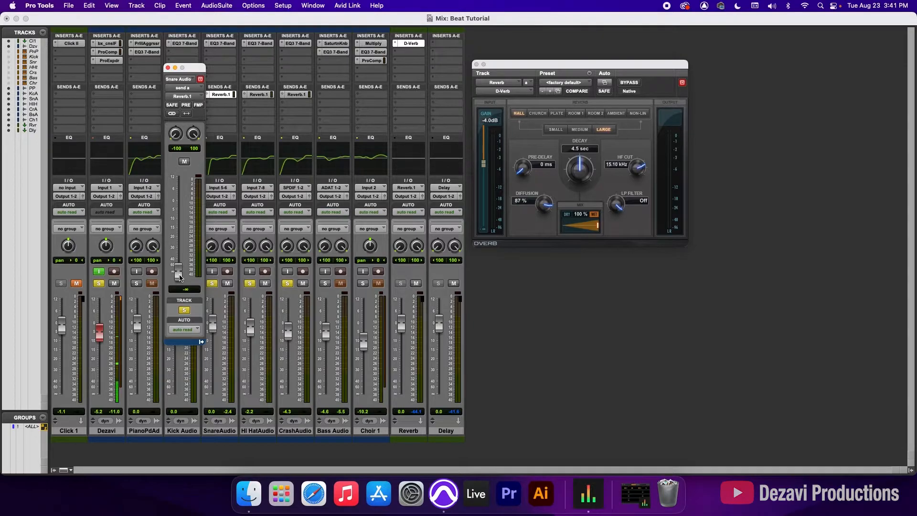
pyautogui.moveTo(179, 278); pyautogui.dragTo(182, 240)
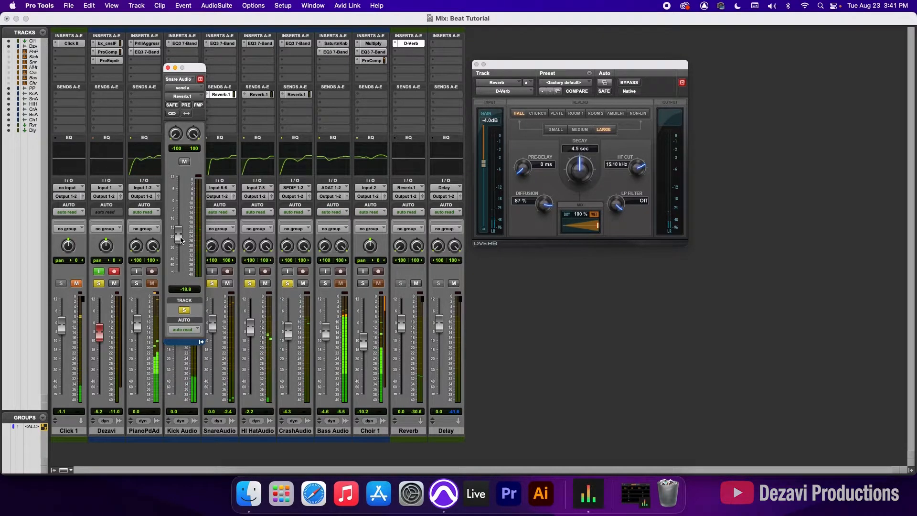
# Set the D-Verb to 90% diffusion, 5 ms pre-delay and an HF cut of about 13.81 kHz
pyautogui.click(524, 201)
pyautogui.write('90')
pyautogui.press('Return')
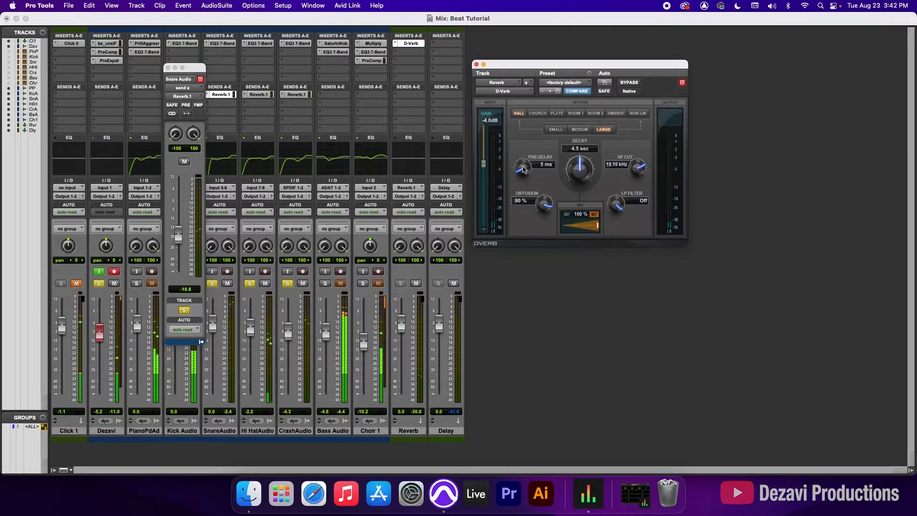
pyautogui.moveTo(635, 170)
pyautogui.mouseDown()
pyautogui.moveTo(637, 142)
pyautogui.moveTo(636, 170)
pyautogui.moveTo(638, 160)
pyautogui.mouseUp()
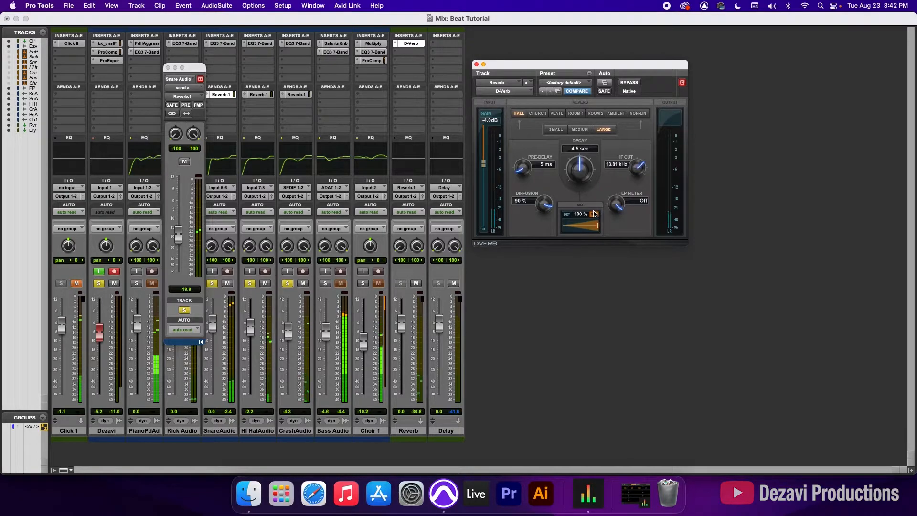
# Fine-tune the Snare Audio send level and raise the HI Hat Audio track's Reverb send to about -19.3 dB
pyautogui.moveTo(179, 235)
pyautogui.mouseDown()
pyautogui.moveTo(180, 227)
pyautogui.moveTo(178, 237)
pyautogui.mouseUp()
pyautogui.click(264, 94)
pyautogui.moveTo(178, 273); pyautogui.dragTo(180, 242)
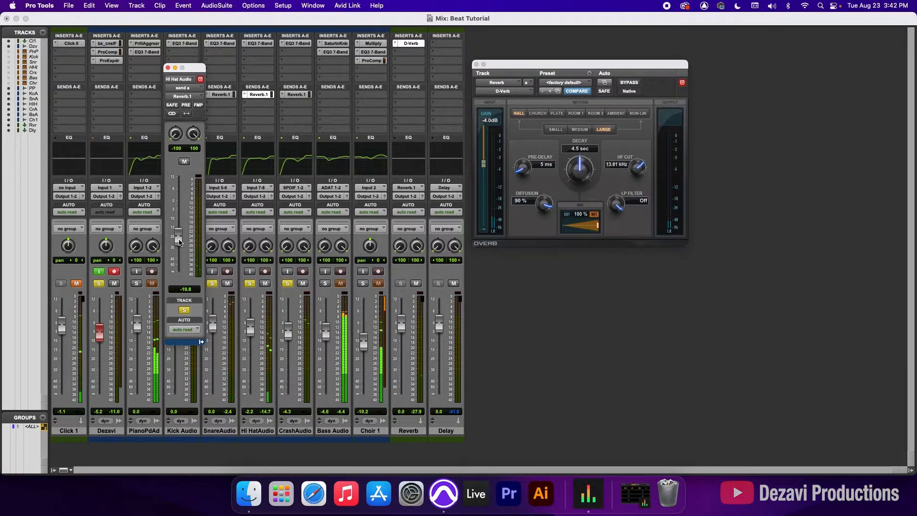
pyautogui.moveTo(180, 242); pyautogui.dragTo(180, 241)
# Set the Crash Audio track's Reverb send level to about -14.5 dB and close the send window
pyautogui.click(296, 96)
pyautogui.moveTo(177, 232); pyautogui.dragTo(178, 231)
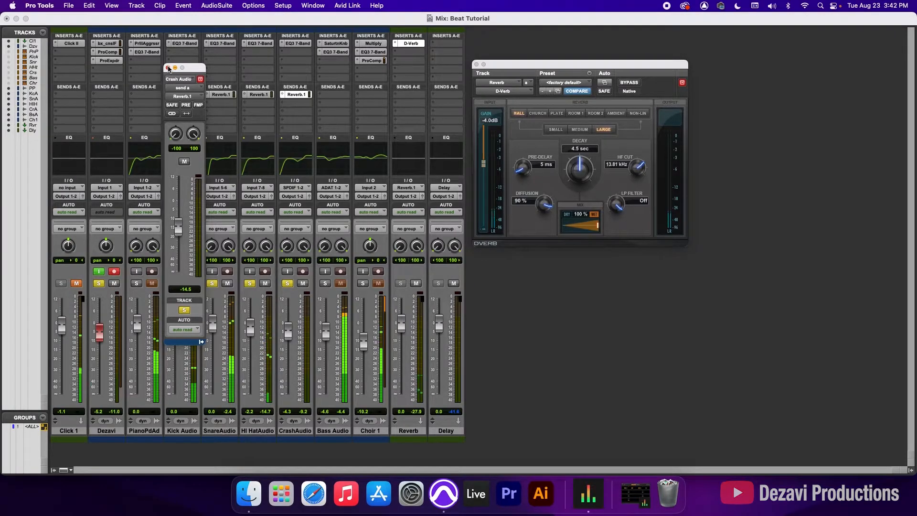
pyautogui.click(169, 68)
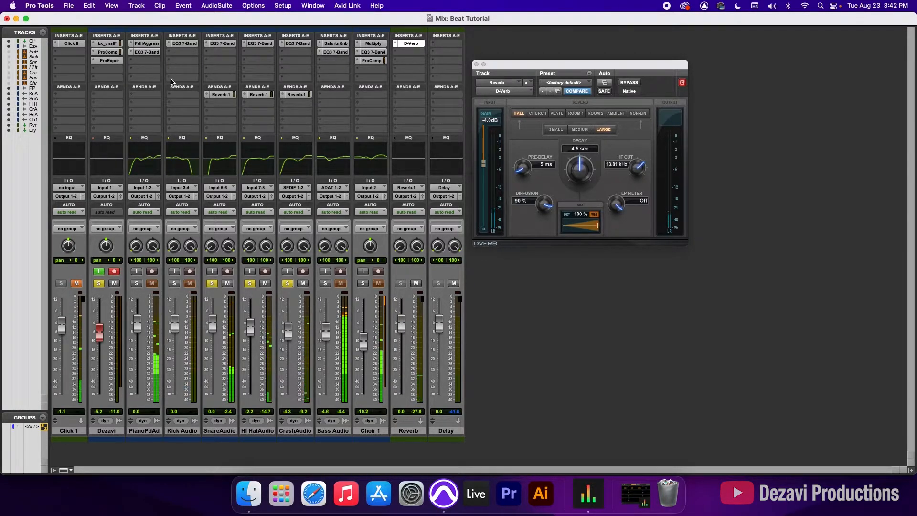
# Unsolo the record-armed track and the Snare Audio, HI Hat Audio and Crash Audio tracks
pyautogui.click(99, 284)
pyautogui.click(211, 284)
pyautogui.click(249, 284)
pyautogui.click(287, 284)
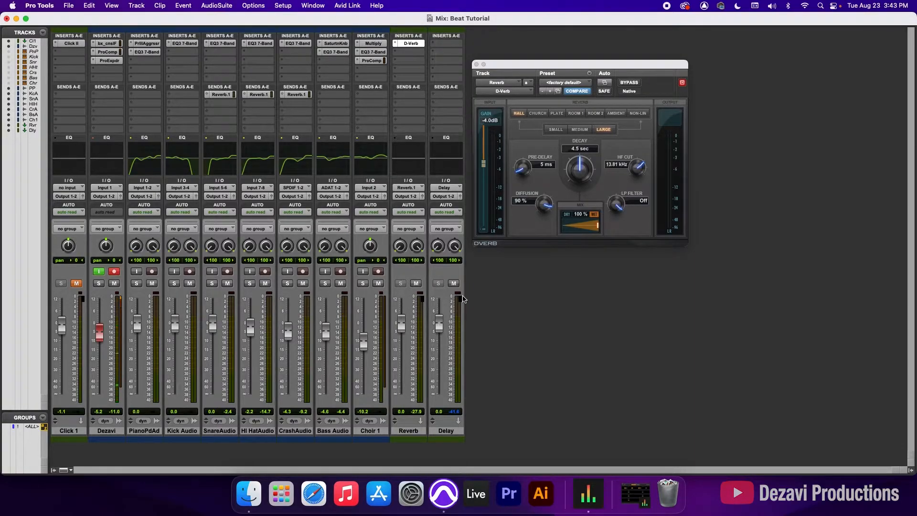
# Insert the stereo EQ3 7-Band plug-in below D-Verb on the Reverb track and reposition its window
pyautogui.click(406, 52)
pyautogui.moveTo(439, 52)
pyautogui.moveTo(496, 54)
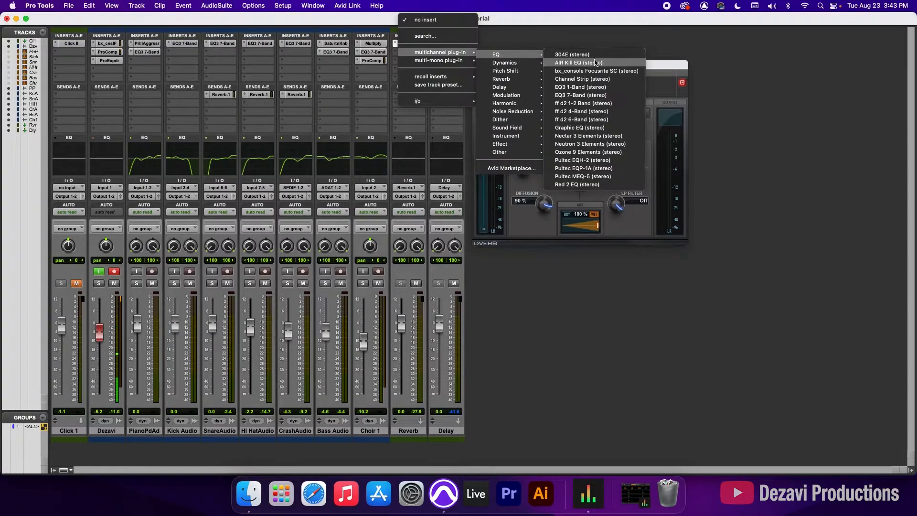
pyautogui.click(604, 97)
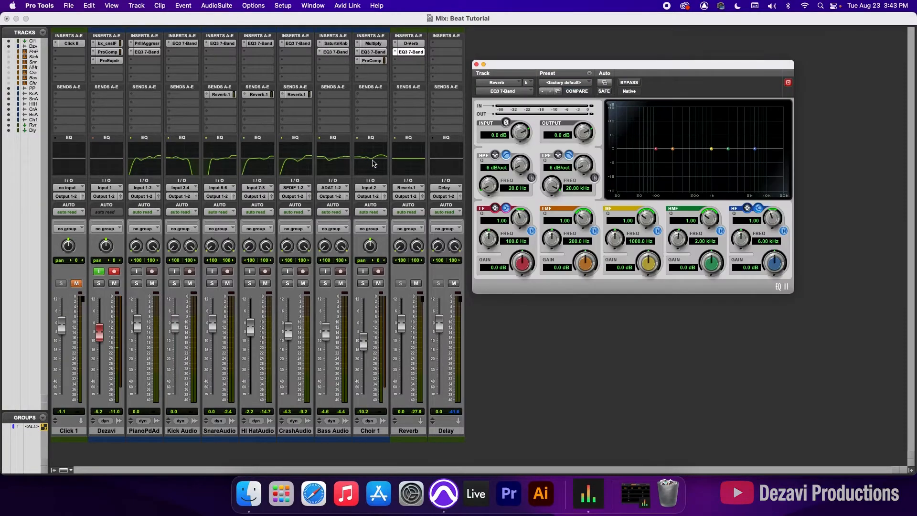
pyautogui.moveTo(604, 73); pyautogui.dragTo(370, 120)
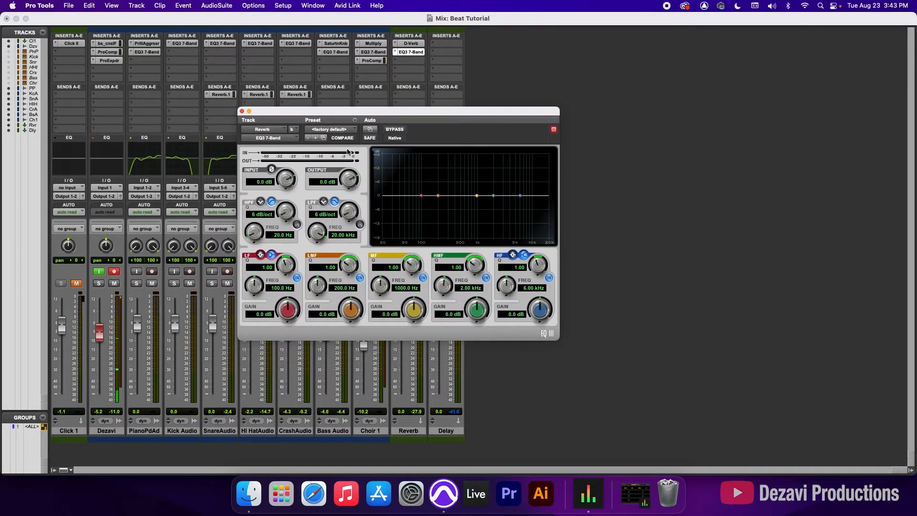
pyautogui.moveTo(337, 117); pyautogui.dragTo(467, 110)
# Solo the record-armed, Snare Audio, HI Hat Audio, Crash Audio and Reverb tracks and move the EQ window clear of the Reverb channel
pyautogui.click(99, 283)
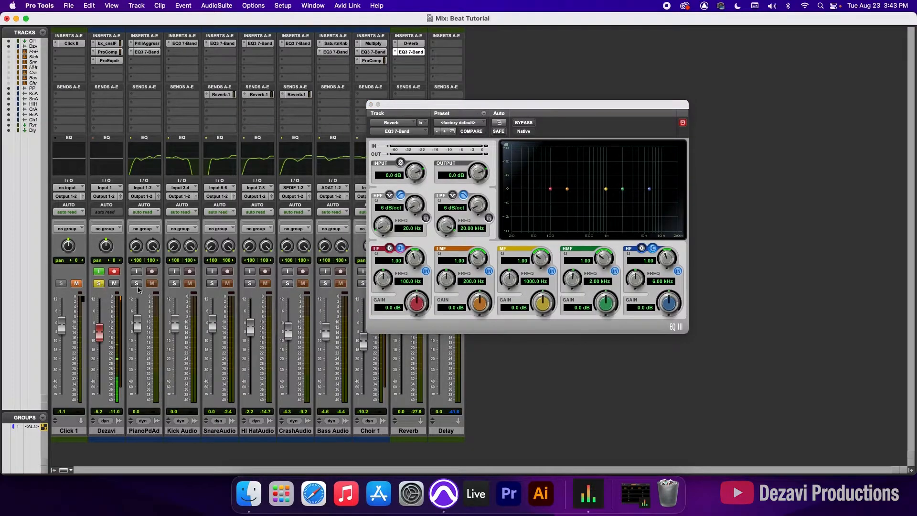
pyautogui.click(213, 283)
pyautogui.click(249, 283)
pyautogui.click(287, 284)
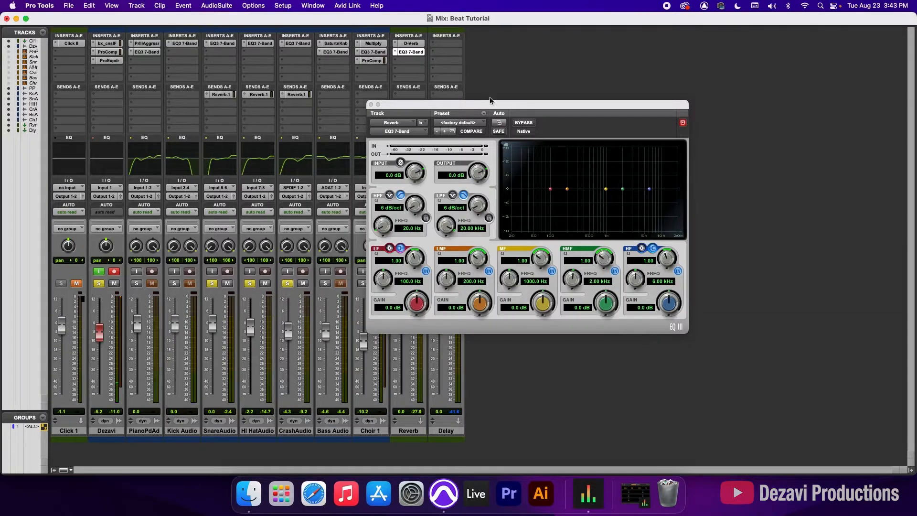
pyautogui.moveTo(485, 107); pyautogui.dragTo(634, 101)
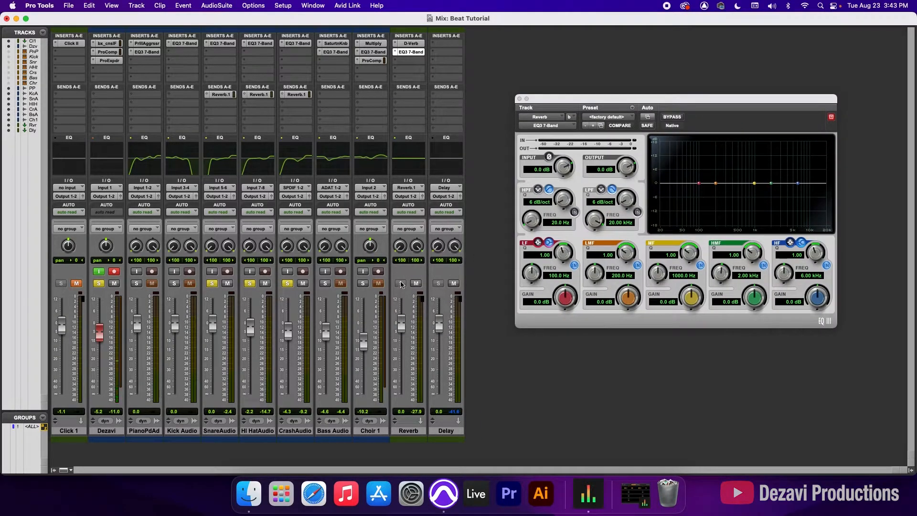
pyautogui.moveTo(687, 99); pyautogui.dragTo(602, 94)
# Apply a 24 dB/oct high-pass filter at about 1.49 kHz in the Reverb track's EQ
pyautogui.moveTo(477, 196); pyautogui.dragTo(477, 171)
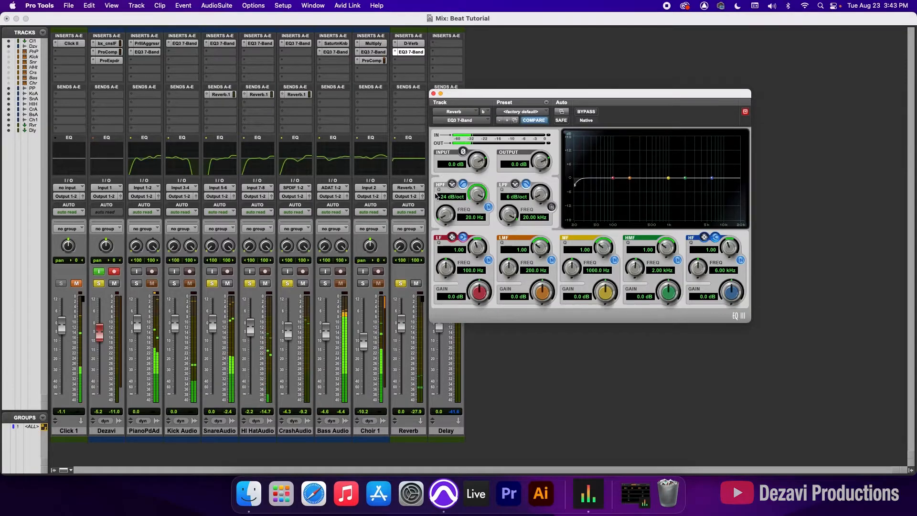
pyautogui.moveTo(440, 215); pyautogui.dragTo(440, 172)
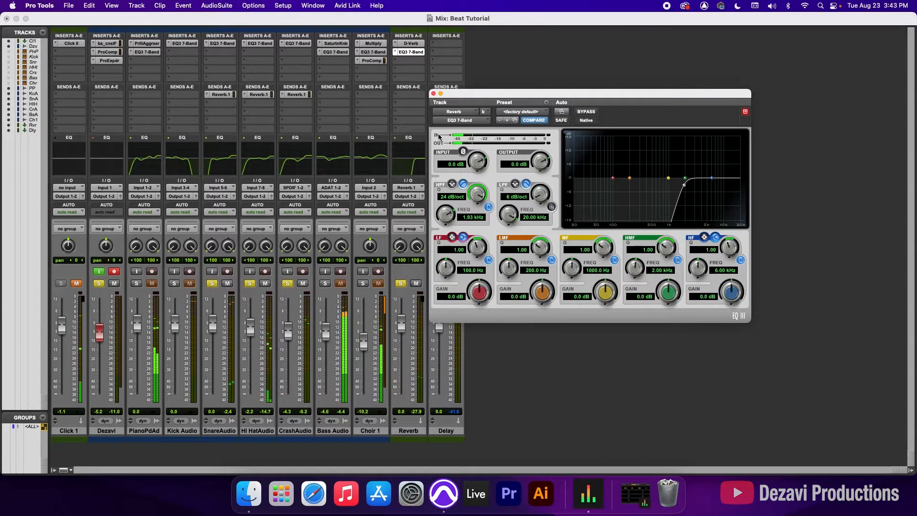
pyautogui.moveTo(447, 212); pyautogui.dragTo(448, 220)
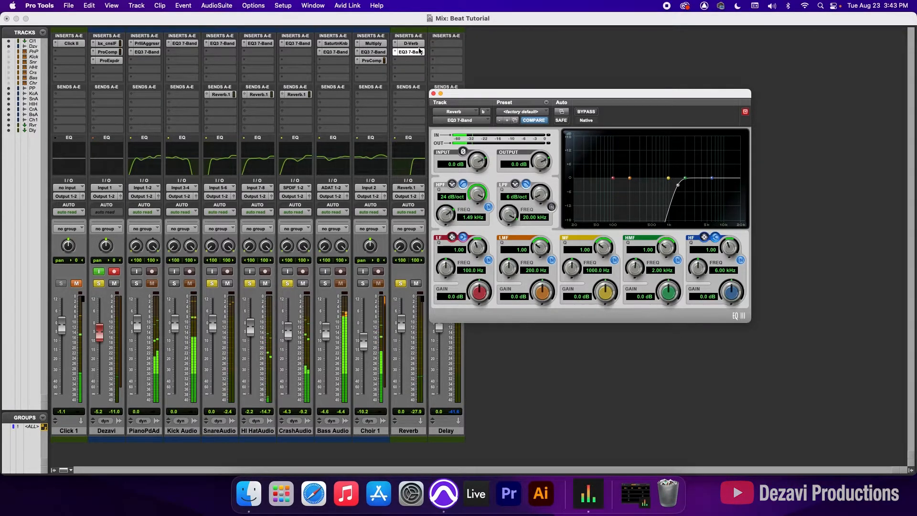
# Check the D-Verb settings on the Reverb track and bring its EQ3 7-Band window back up
pyautogui.click(410, 44)
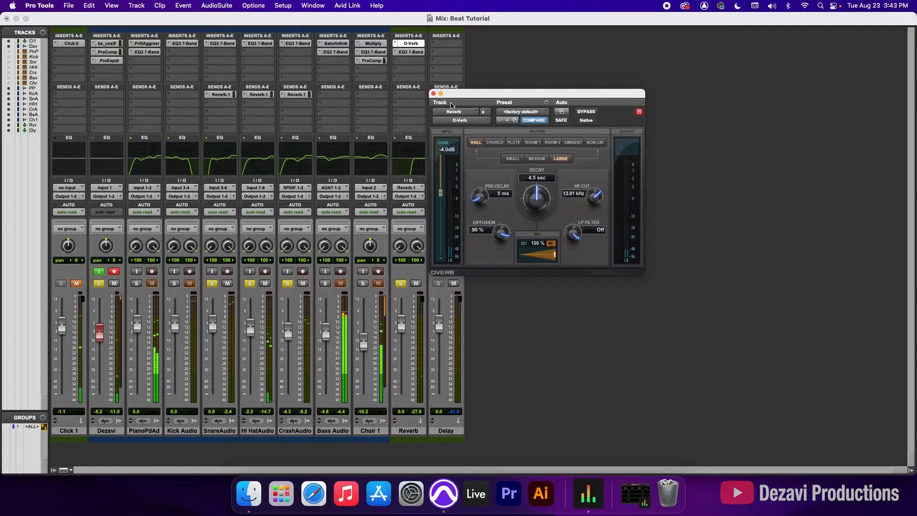
pyautogui.click(434, 93)
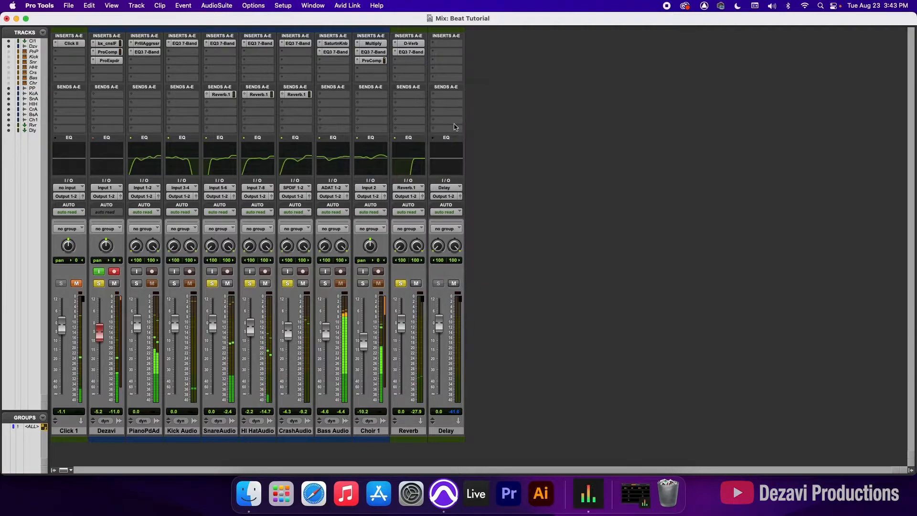
pyautogui.click(412, 52)
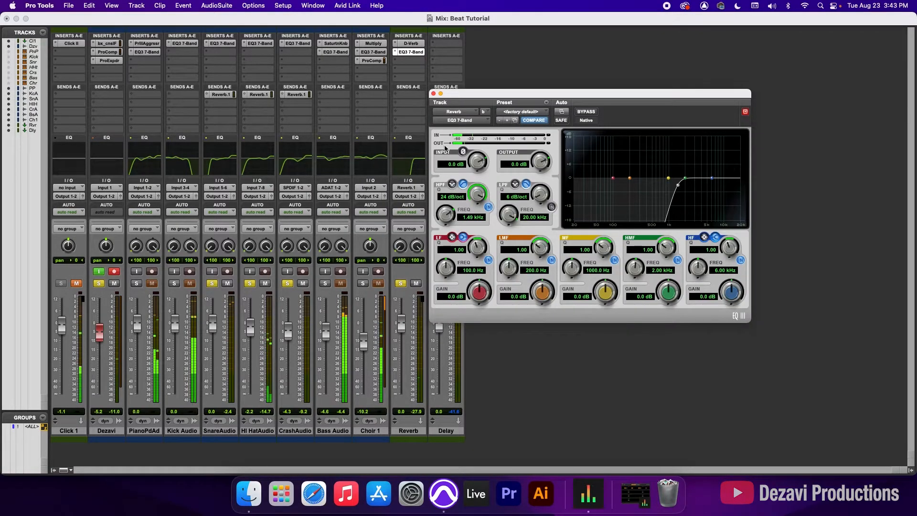
# Unsolo the Reverb track, the three soloed drum tracks and the record-armed track, and close the EQ window
pyautogui.click(400, 283)
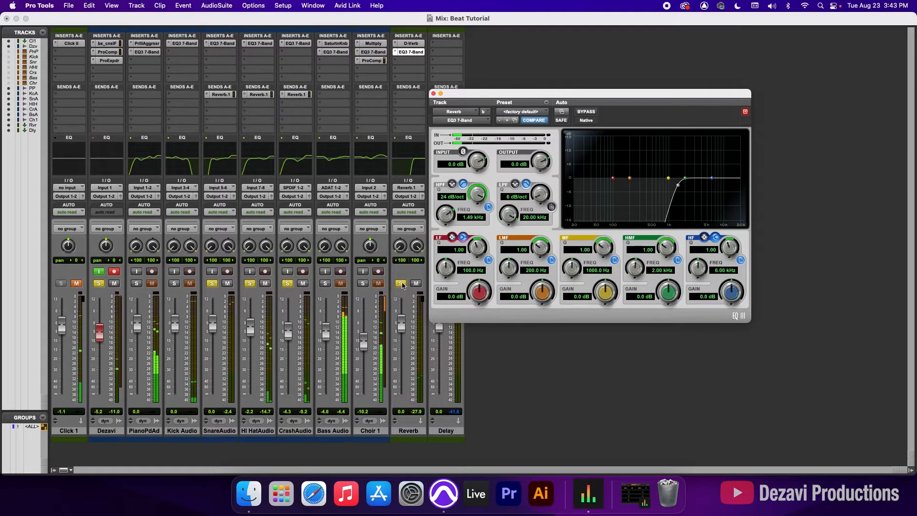
pyautogui.click(212, 283)
pyautogui.click(250, 284)
pyautogui.click(287, 283)
pyautogui.click(99, 284)
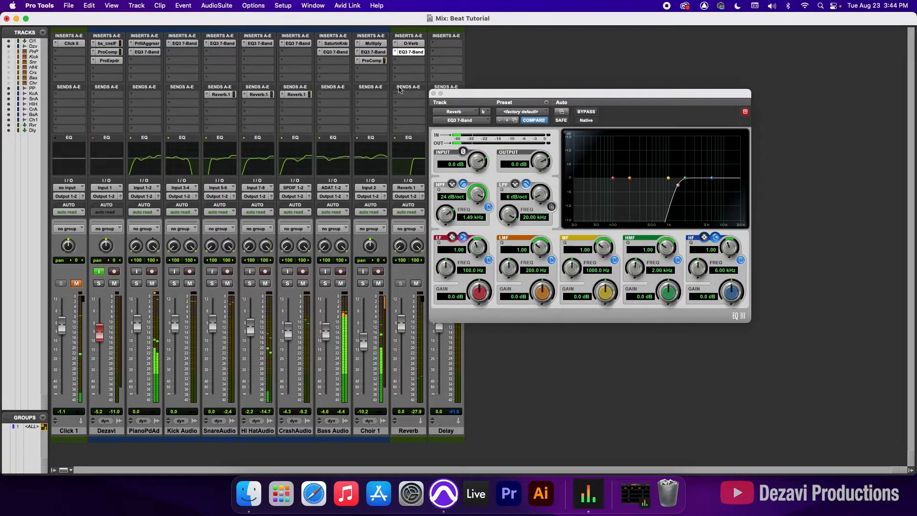
pyautogui.click(433, 94)
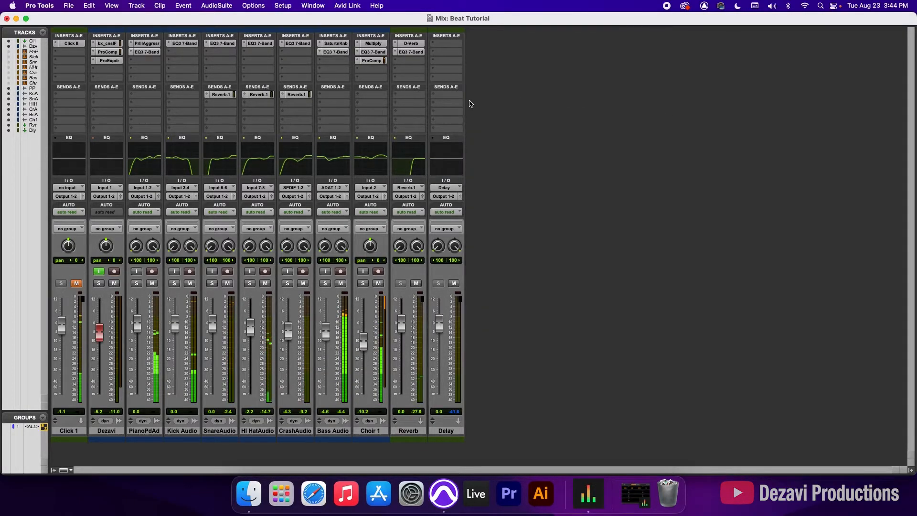
# Insert the multichannel AIR Stereo Width plug-in on the Reverb track and set its width to about 157%
pyautogui.click(407, 61)
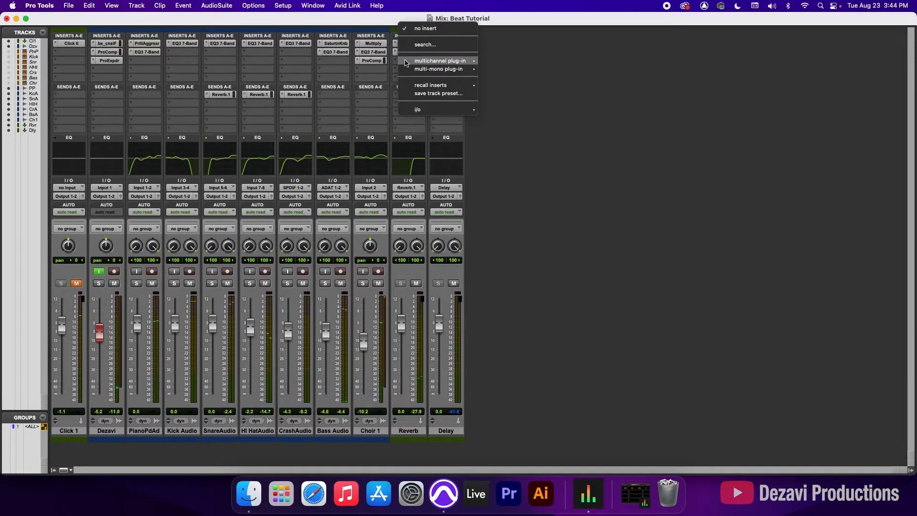
pyautogui.moveTo(407, 62)
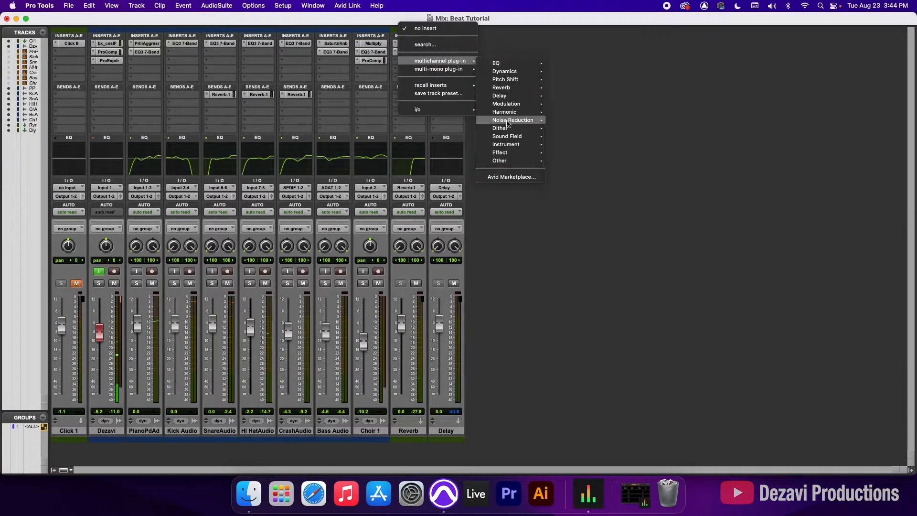
pyautogui.click(578, 141)
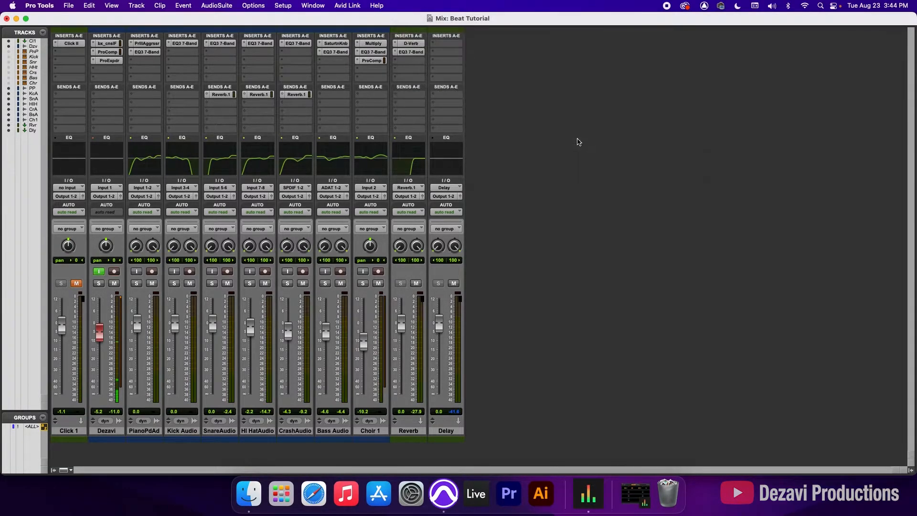
pyautogui.moveTo(602, 204); pyautogui.dragTo(602, 180)
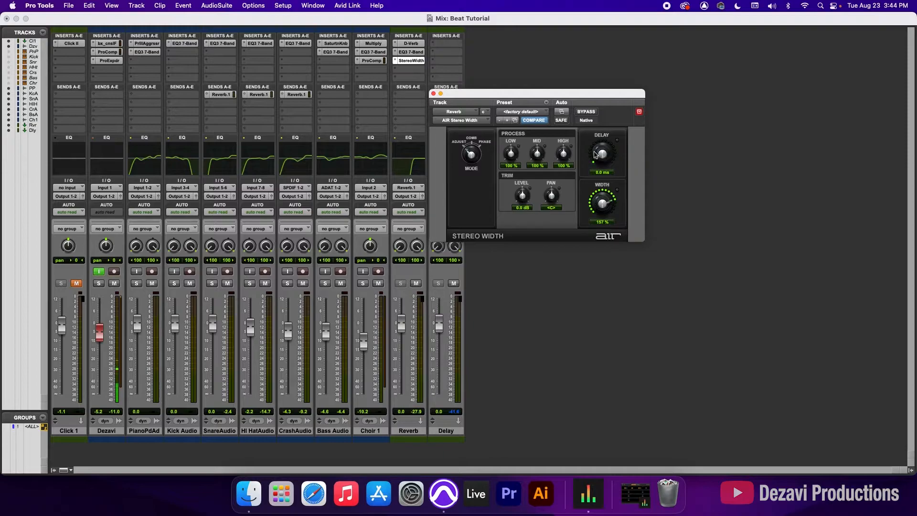
# Solo the Reverb track, the record-armed track and the Snare Audio, HI Hat Audio and Crash Audio tracks
pyautogui.click(399, 284)
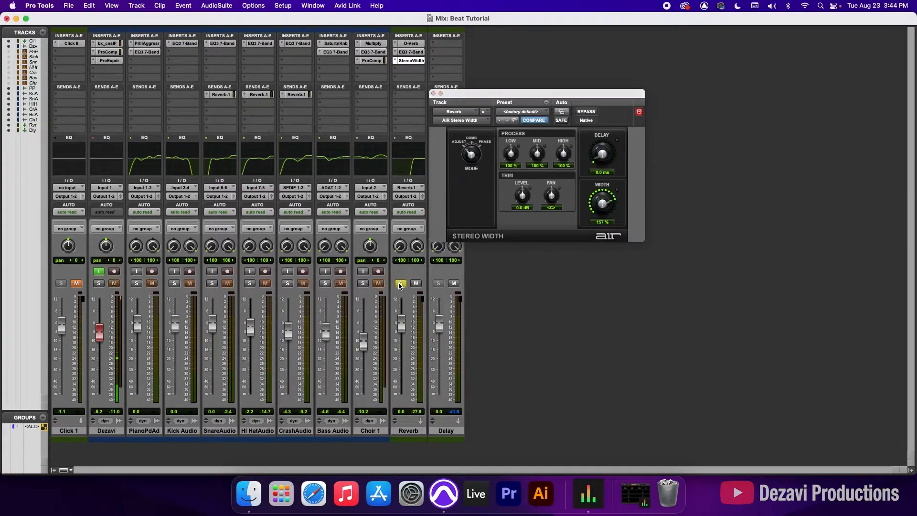
pyautogui.click(98, 284)
pyautogui.click(211, 283)
pyautogui.click(249, 283)
pyautogui.click(288, 283)
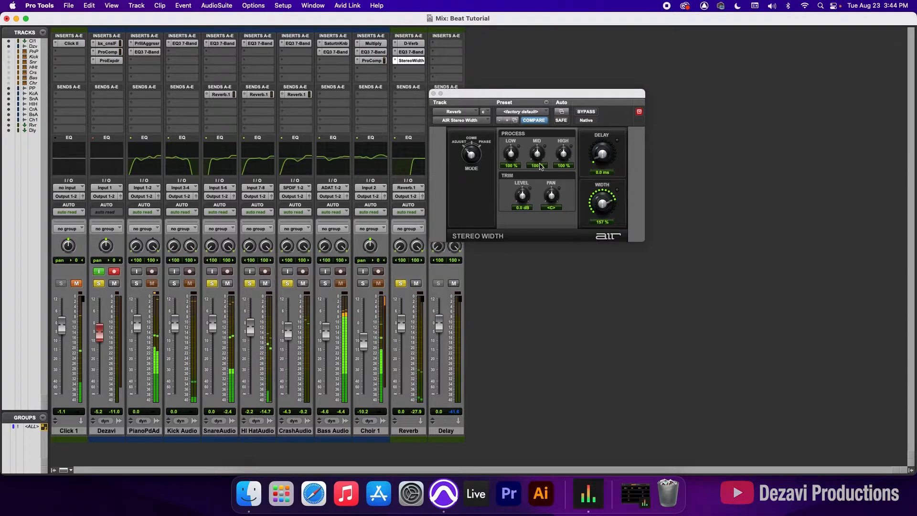
# Compare the reverb with AIR Stereo Width bypassed and active, and close the plug-in window
pyautogui.click(589, 114)
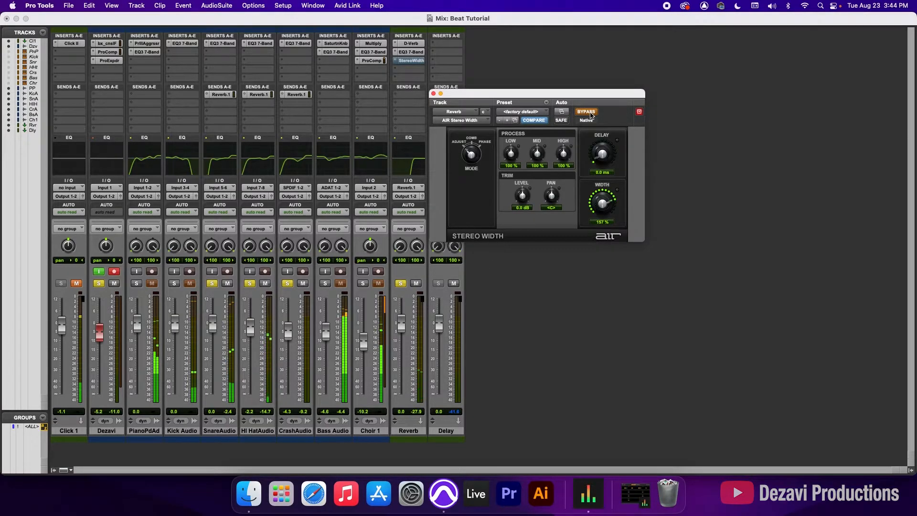
pyautogui.click(590, 115)
pyautogui.click(434, 94)
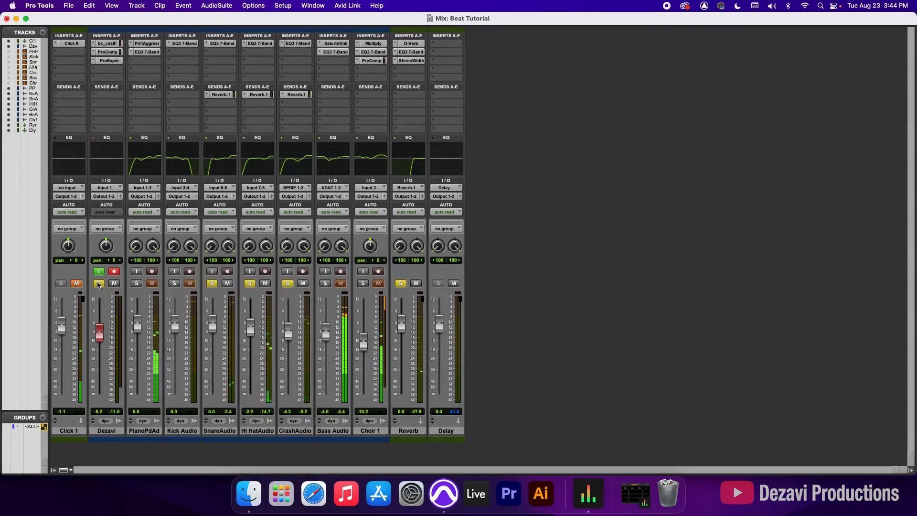
# Clear the solo from the record-armed, Snare Audio, HI Hat Audio, Crash Audio and Reverb tracks
pyautogui.click(98, 283)
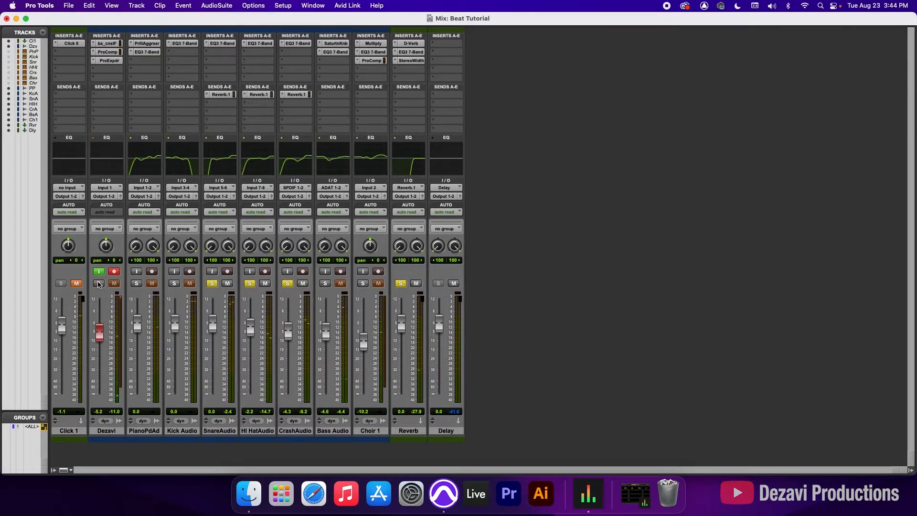
pyautogui.click(211, 284)
pyautogui.click(249, 283)
pyautogui.click(287, 283)
pyautogui.click(400, 283)
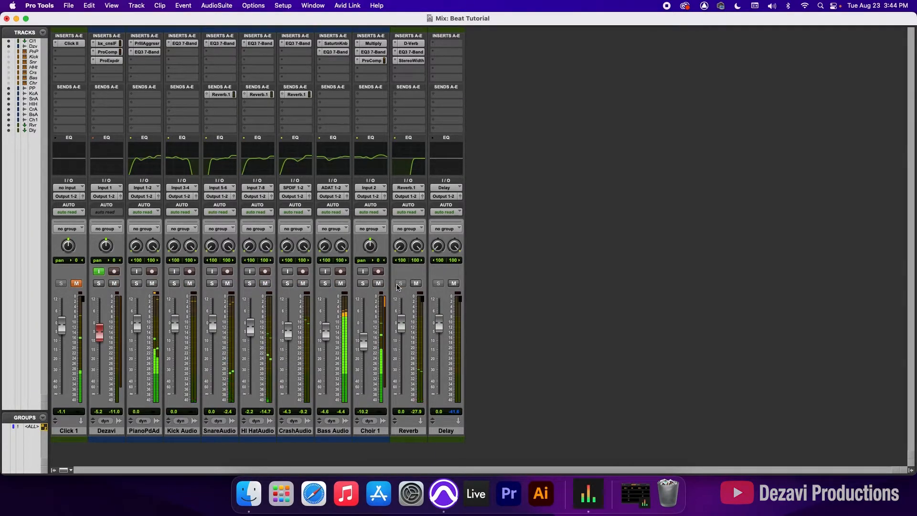
# Lower the HI Hat Audio track's Reverb send level slightly and close the send window
pyautogui.press('super+equal')
pyautogui.press('super+equal')
pyautogui.click(258, 94)
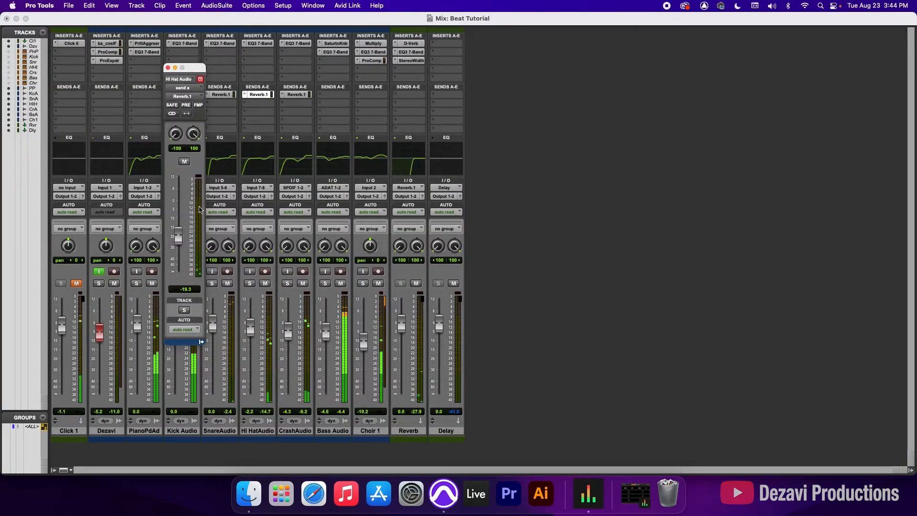
pyautogui.moveTo(174, 237); pyautogui.dragTo(176, 239)
pyautogui.click(167, 68)
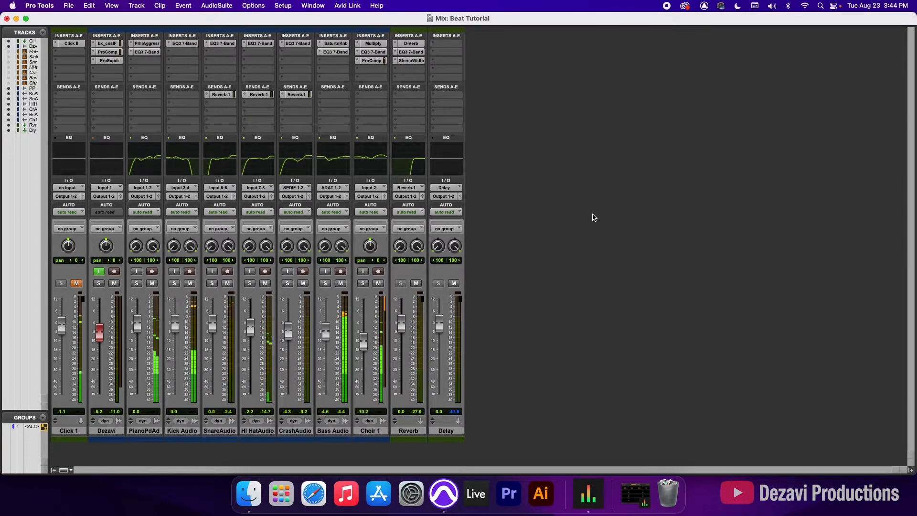
# Play the beat from bar 33 and lower the Bass Audio track's volume to -5.4 dB
pyautogui.press('super+equal')
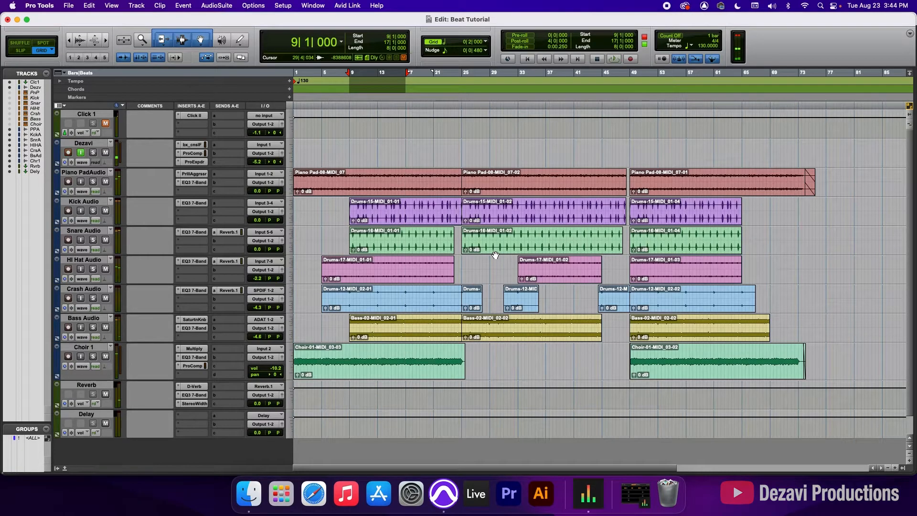
pyautogui.click(517, 88)
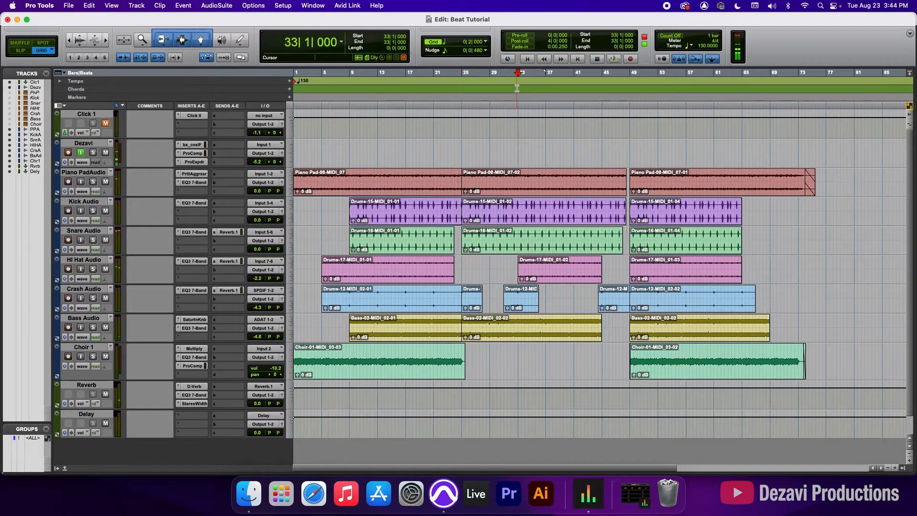
pyautogui.press('space')
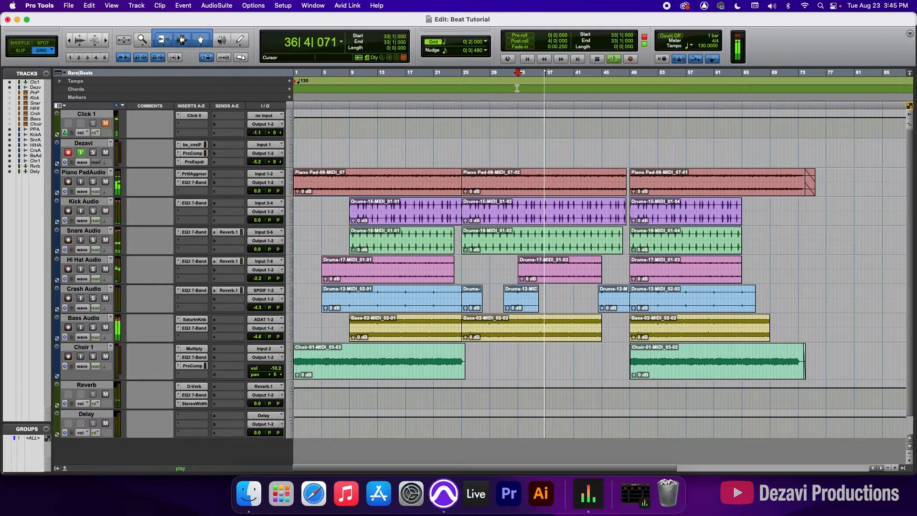
pyautogui.press('super+equal')
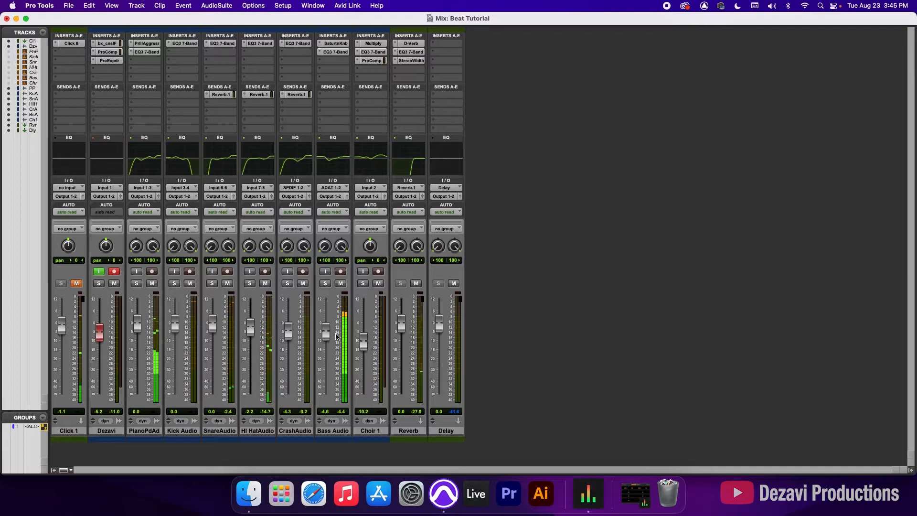
pyautogui.moveTo(327, 333); pyautogui.dragTo(328, 336)
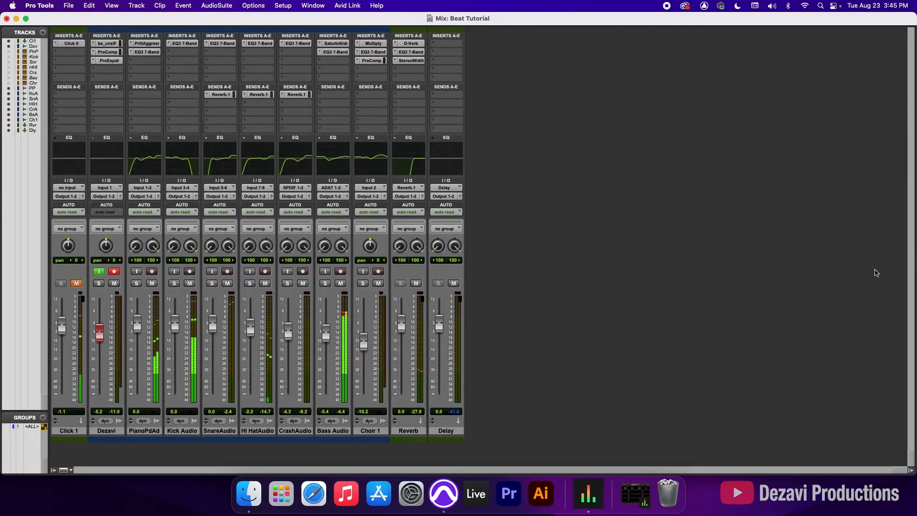
pyautogui.press('super+equal')
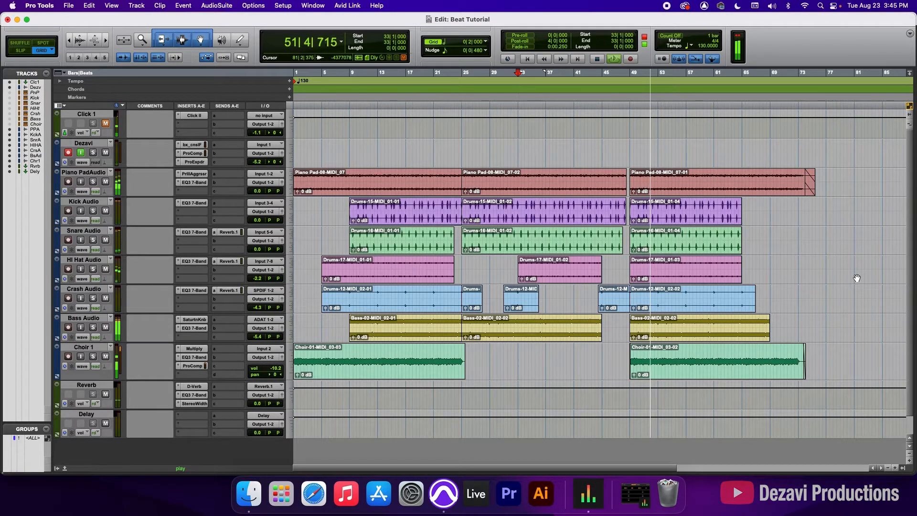
pyautogui.press('space')
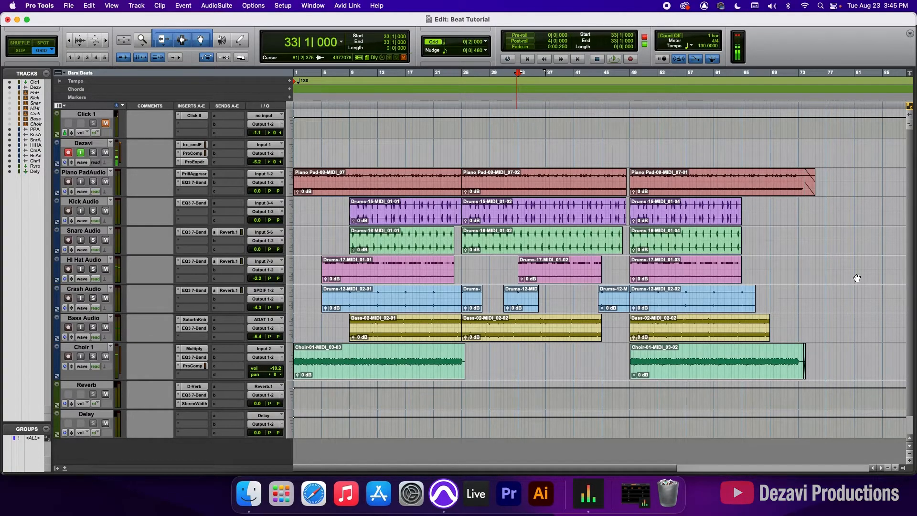
# Return the playhead to the start of the session
pyautogui.press('super+equal')
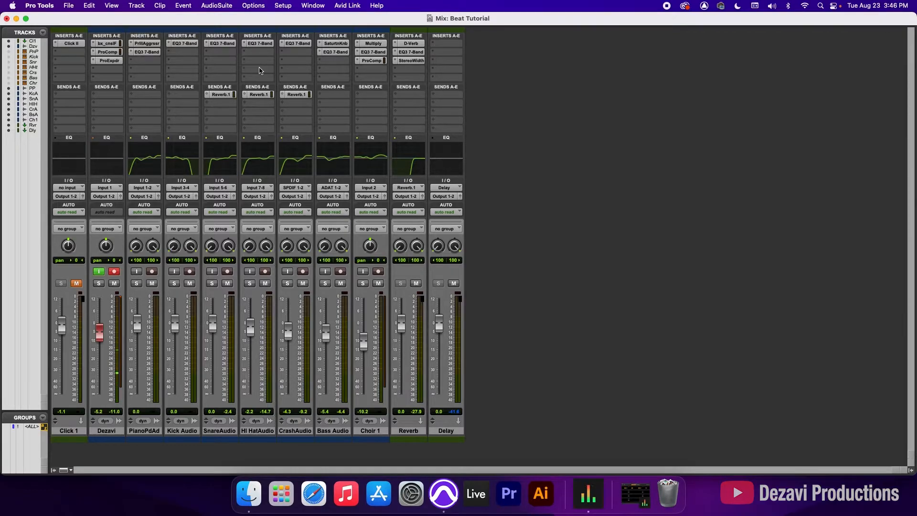
pyautogui.press('super+equal')
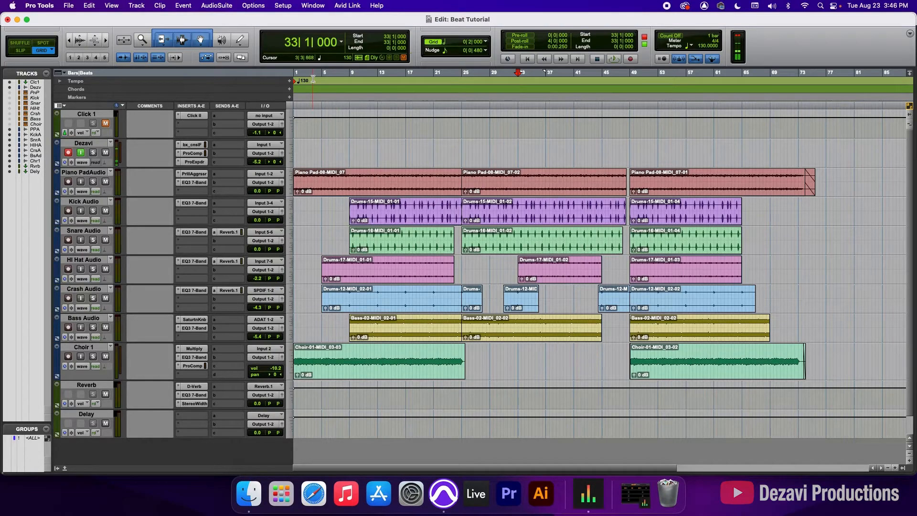
pyautogui.press('Return')
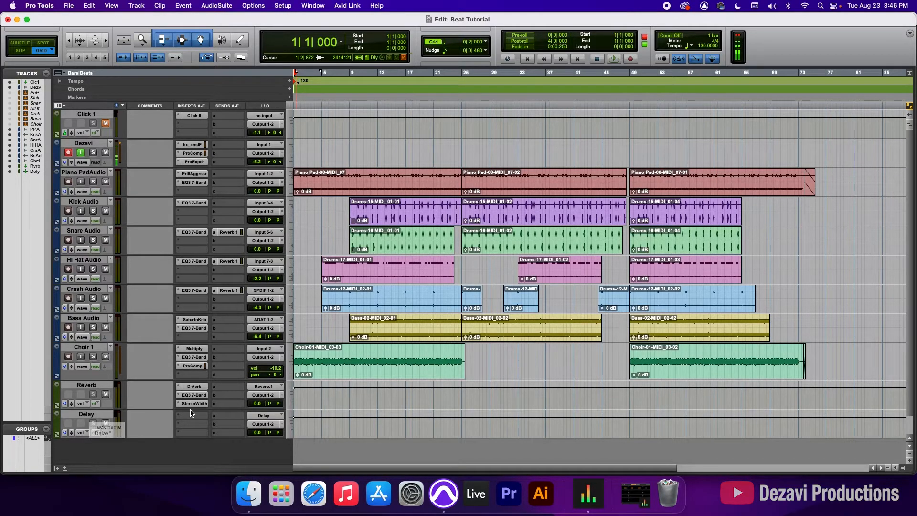
pyautogui.press('super+equal')
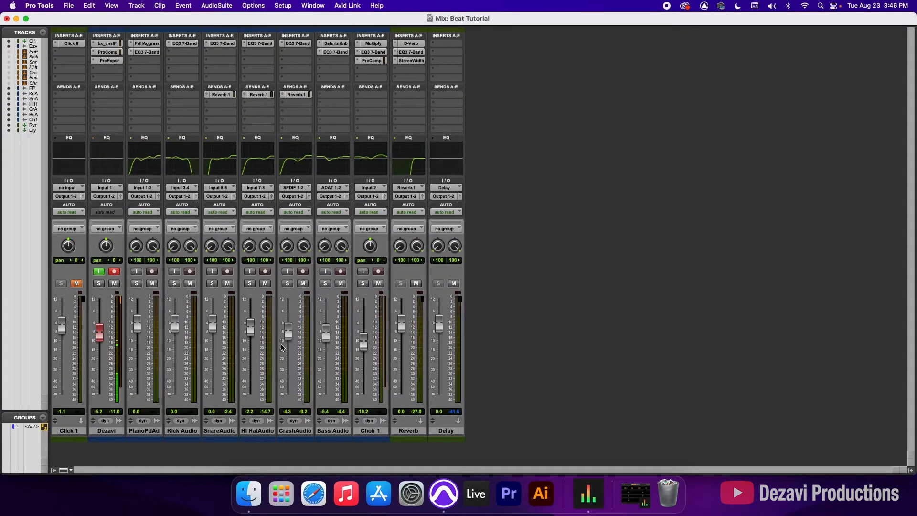
pyautogui.press('super+equal')
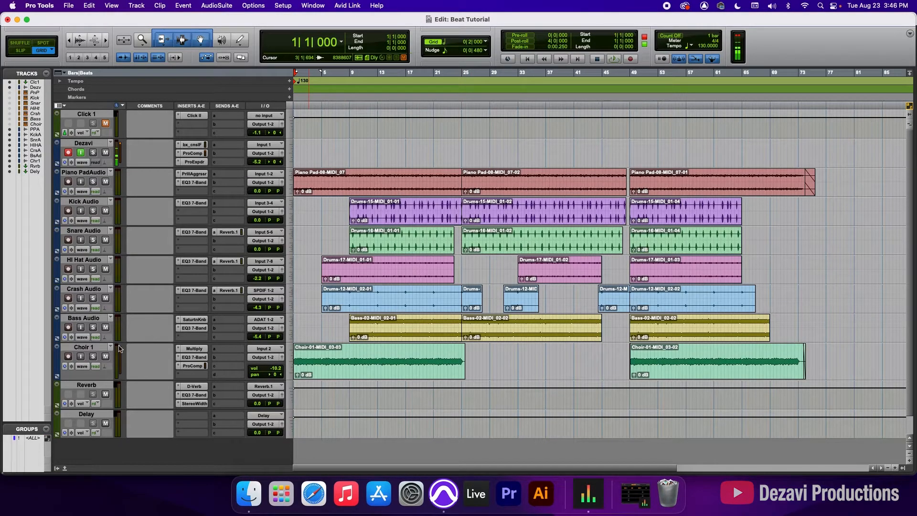
# Add a send to the stereo Delay track on the Crash Audio and Snare Audio tracks, closing each send window
pyautogui.press('super+equal')
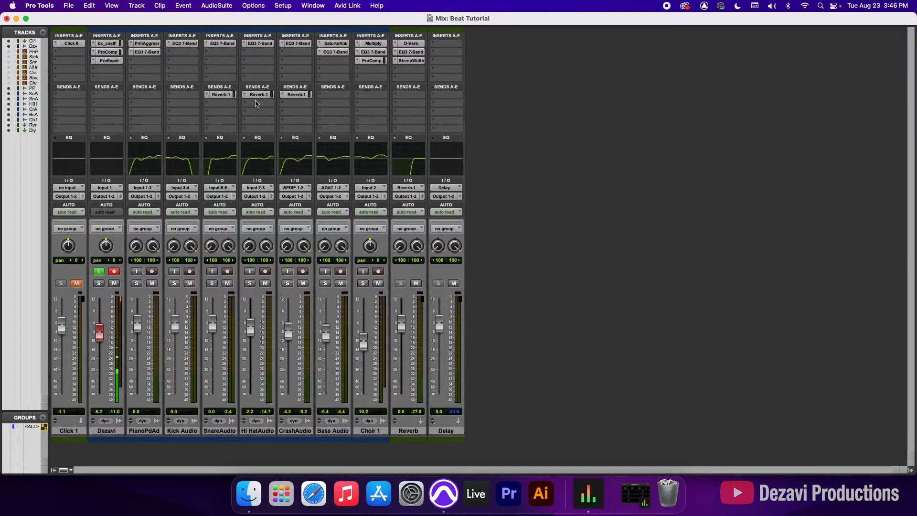
pyautogui.click(304, 103)
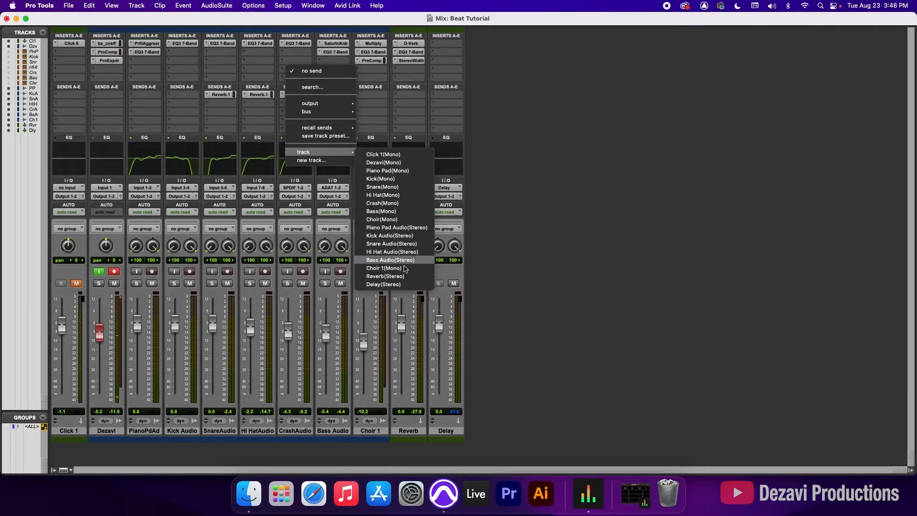
pyautogui.click(408, 283)
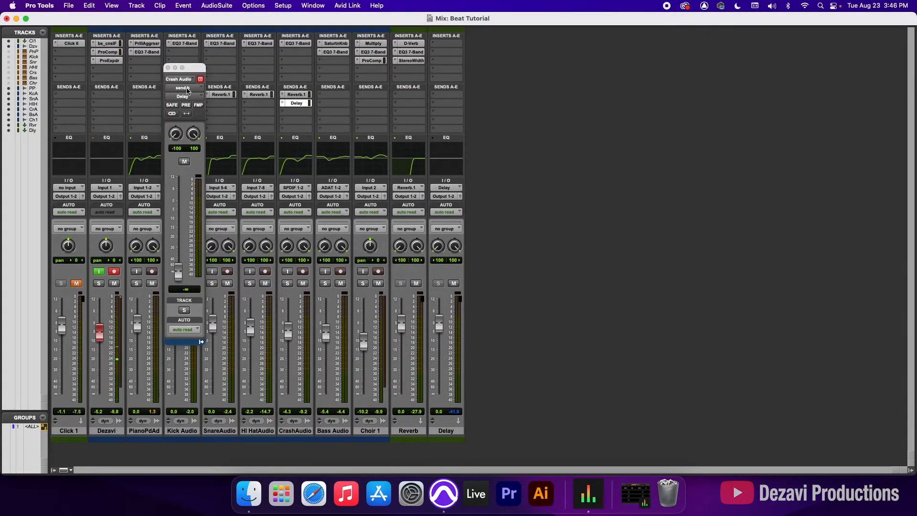
pyautogui.click(168, 67)
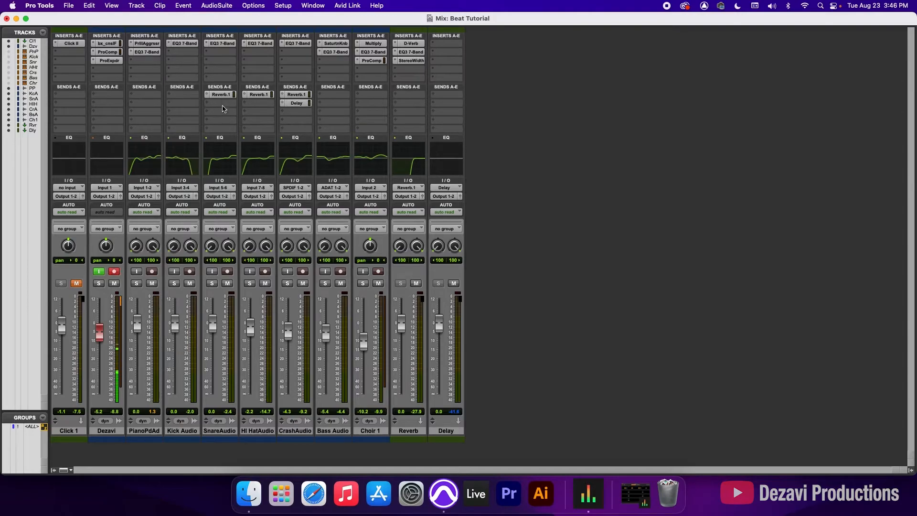
pyautogui.click(223, 104)
pyautogui.moveTo(244, 152)
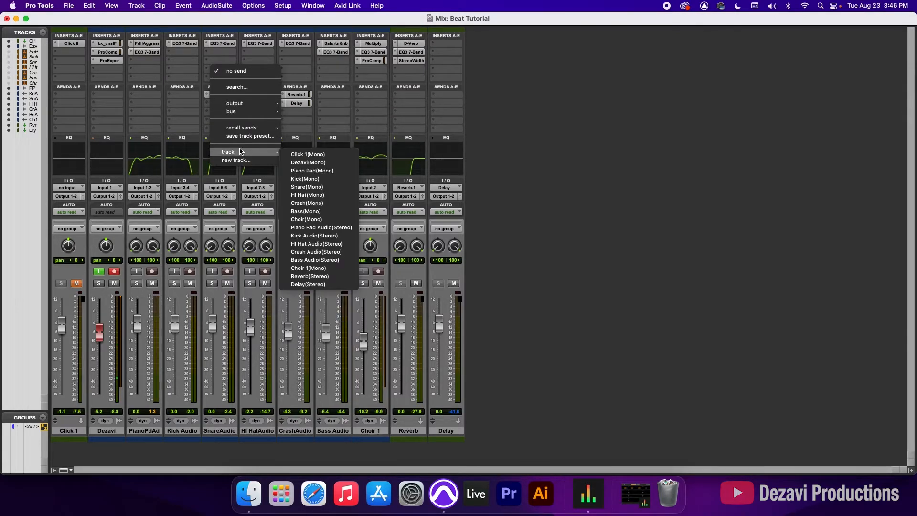
pyautogui.click(312, 284)
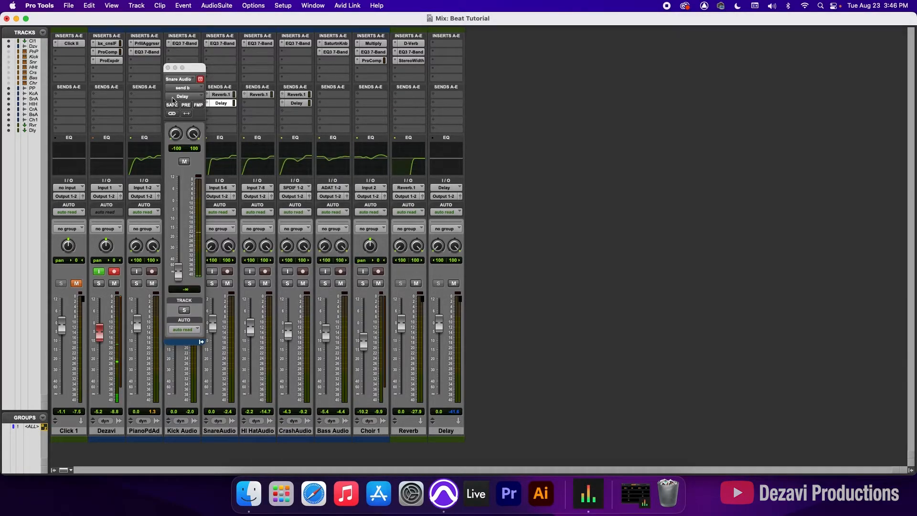
pyautogui.click(168, 68)
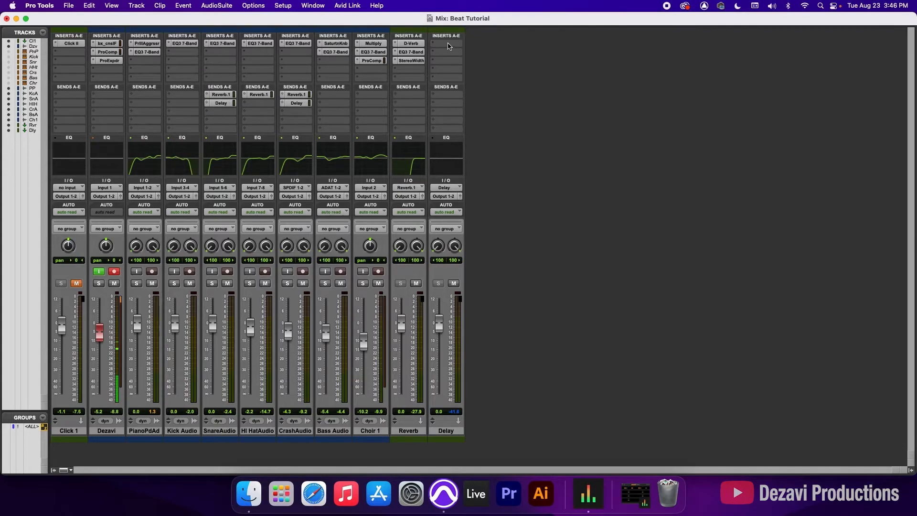
# Insert the multichannel iZotope DDLY (stereo) delay plug-in in the Delay track's first insert slot
pyautogui.click(447, 43)
pyautogui.moveTo(490, 46)
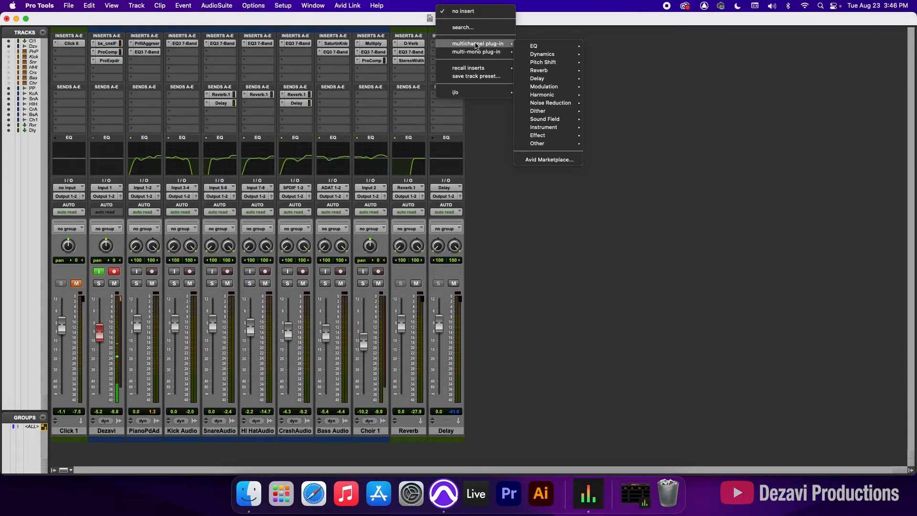
pyautogui.moveTo(549, 79)
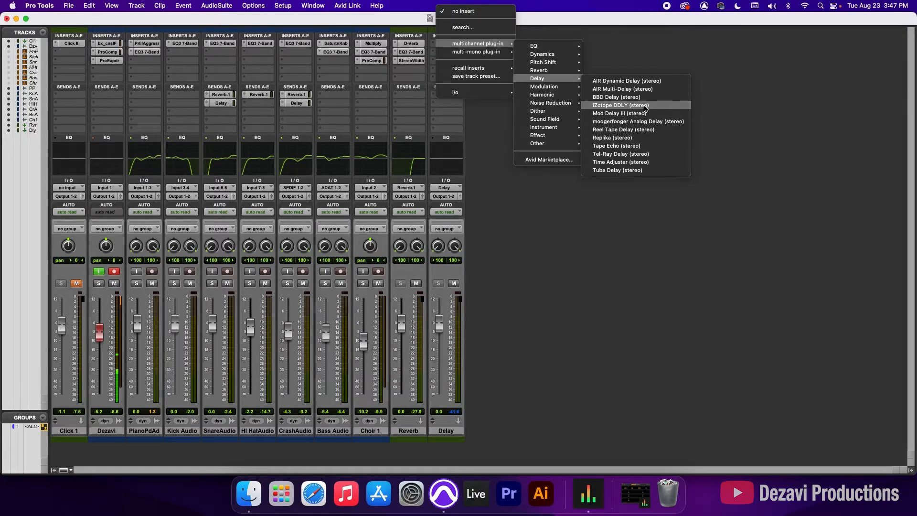
pyautogui.click(644, 108)
pyautogui.moveTo(590, 62); pyautogui.dragTo(595, 62)
# Solo the record-armed track and the Snare Audio and Crash Audio tracks
pyautogui.click(98, 283)
pyautogui.click(113, 271)
pyautogui.click(211, 283)
pyautogui.click(287, 283)
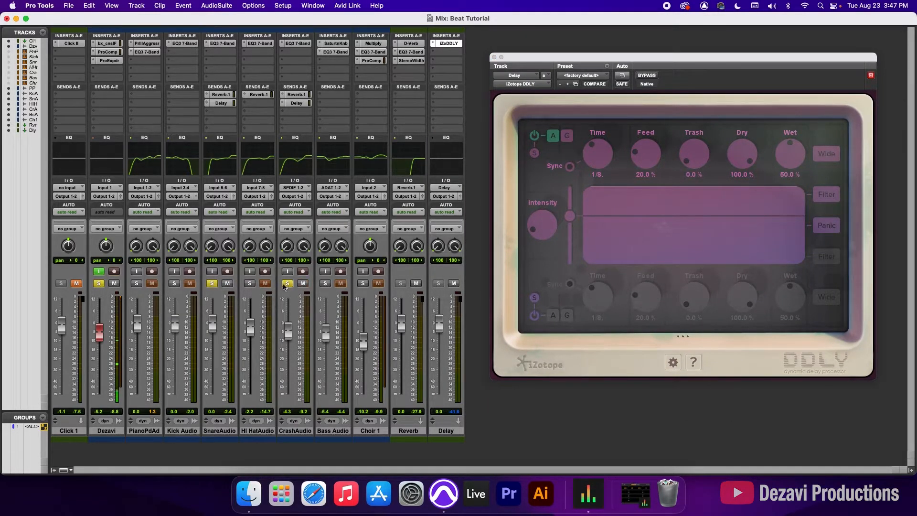
# Select bars 9 to 17 in the timeline, solo the Delay track and play the selection from the mixer
pyautogui.press('super+equal')
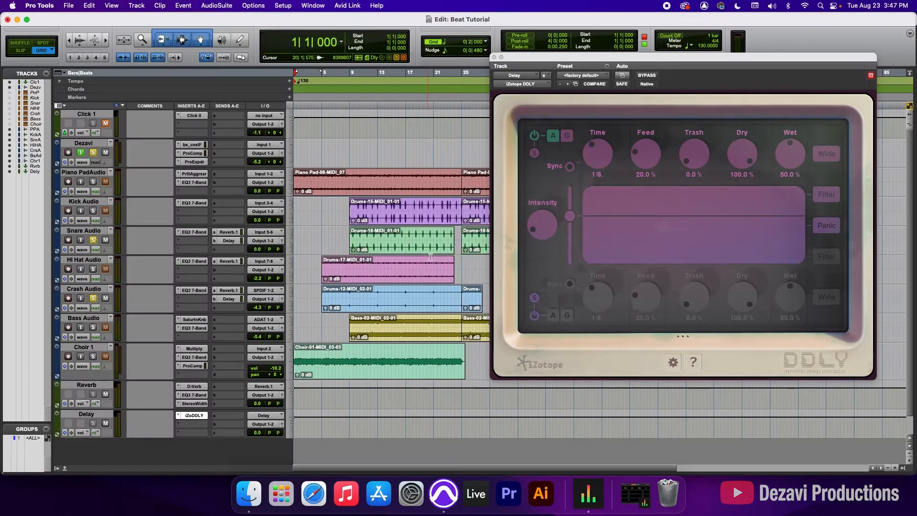
pyautogui.moveTo(349, 83); pyautogui.dragTo(406, 93)
pyautogui.press('super+equal')
pyautogui.press('space')
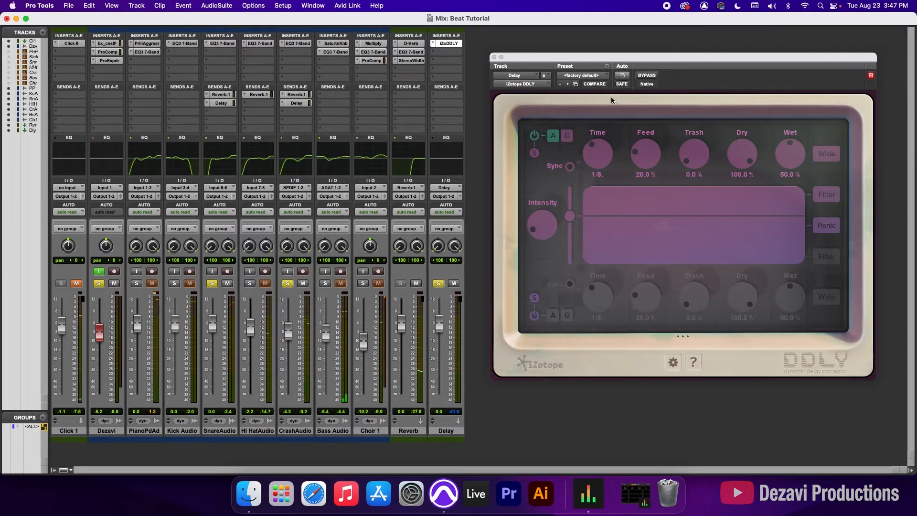
# Raise the Snare Audio track's Delay send level and set the Crash Audio track's Delay send to -16.1 dB
pyautogui.moveTo(605, 56); pyautogui.dragTo(550, 53)
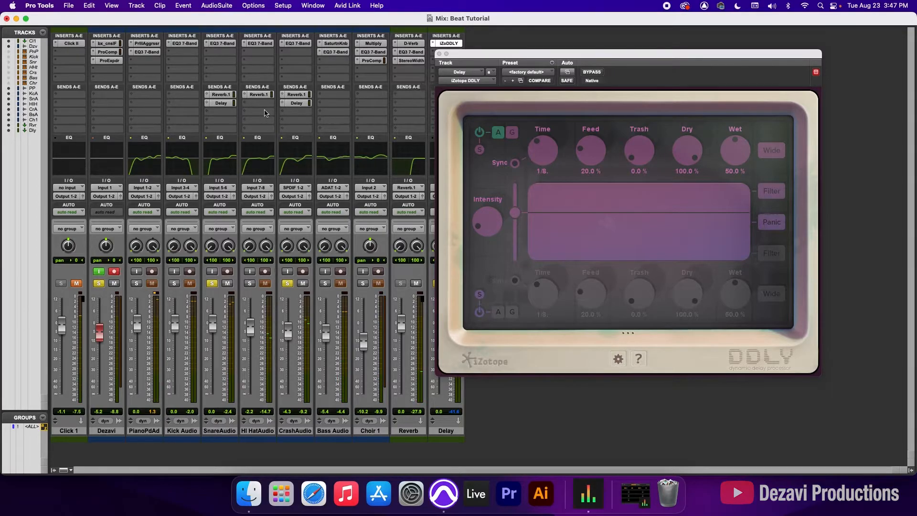
pyautogui.moveTo(480, 55); pyautogui.dragTo(550, 56)
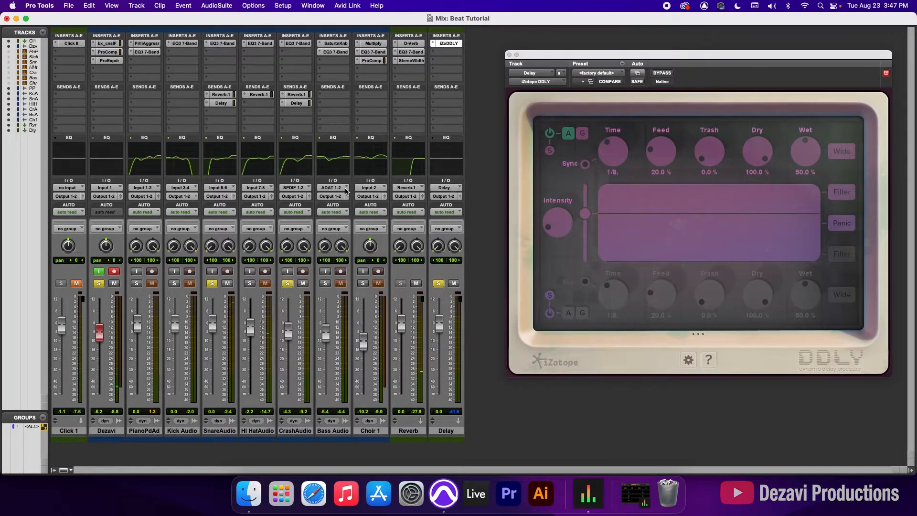
pyautogui.click(220, 103)
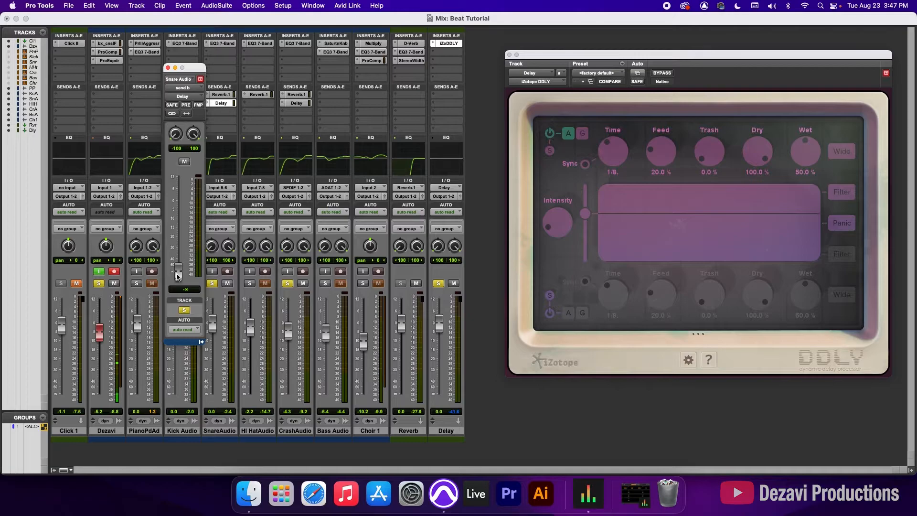
pyautogui.click(296, 103)
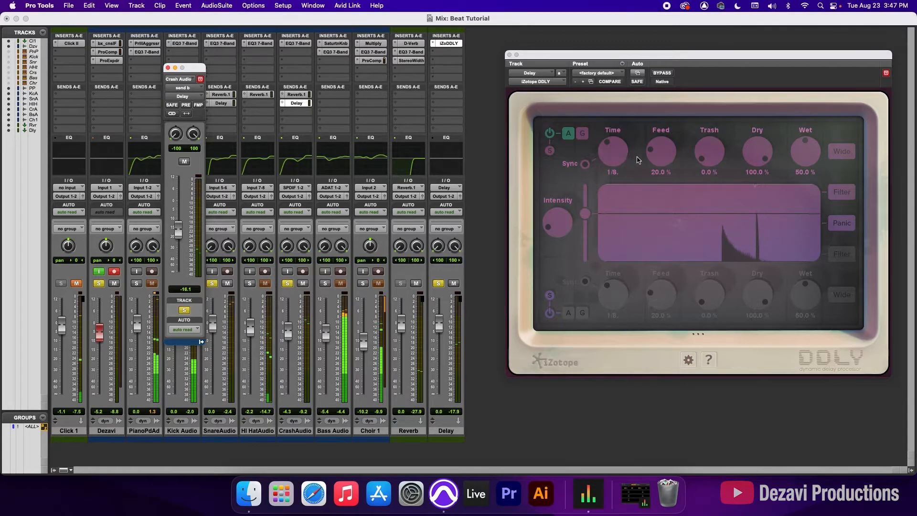
# Set the upper delay line's Time in DDLY to 1/2
pyautogui.moveTo(616, 145)
pyautogui.mouseDown()
pyautogui.moveTo(614, 122)
pyautogui.moveTo(634, 175)
pyautogui.moveTo(609, 146)
pyautogui.moveTo(613, 135)
pyautogui.mouseUp()
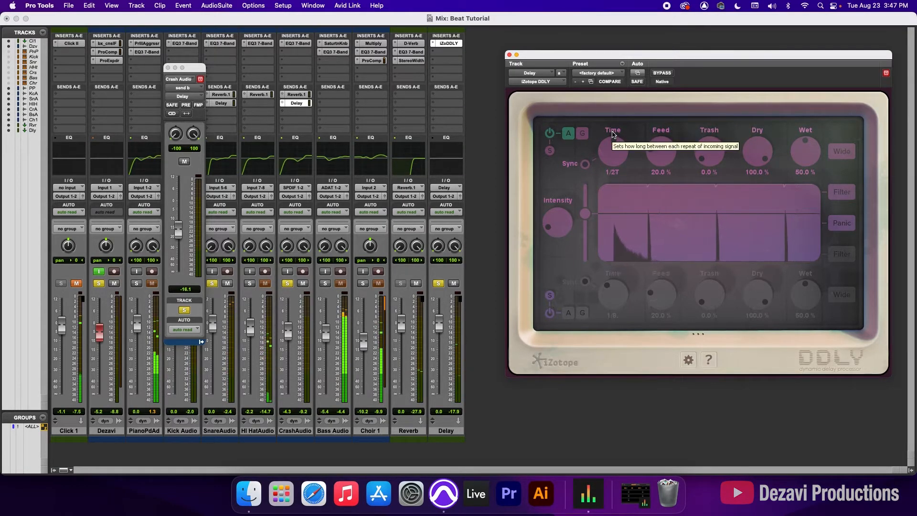
pyautogui.moveTo(611, 134); pyautogui.dragTo(612, 126)
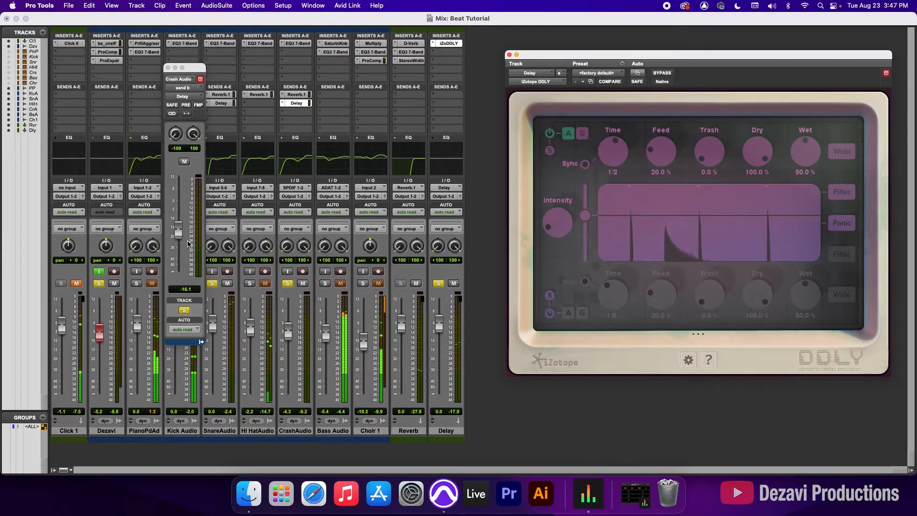
# Check the Snare Audio track's Delay send, raise the Crash Audio track's Delay send to -15.8 dB and stop playback
pyautogui.click(219, 103)
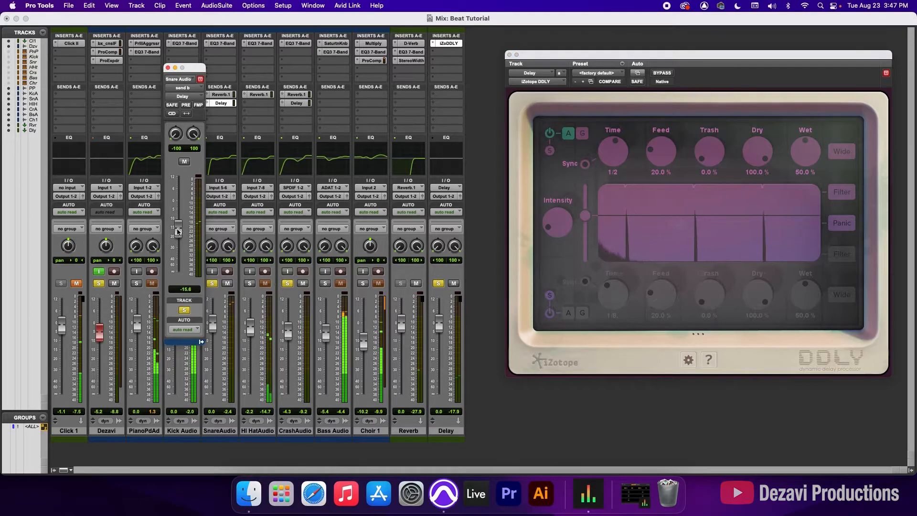
pyautogui.click(295, 103)
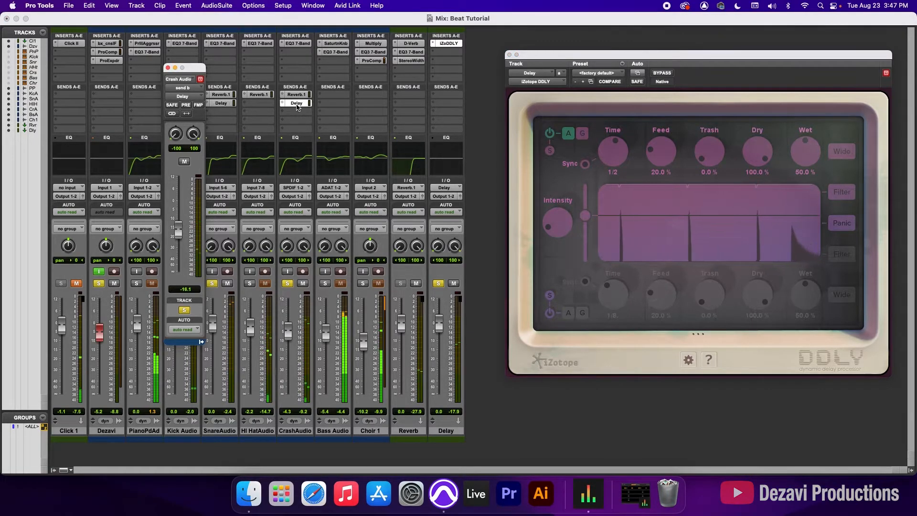
pyautogui.moveTo(178, 231); pyautogui.dragTo(179, 230)
pyautogui.press('space')
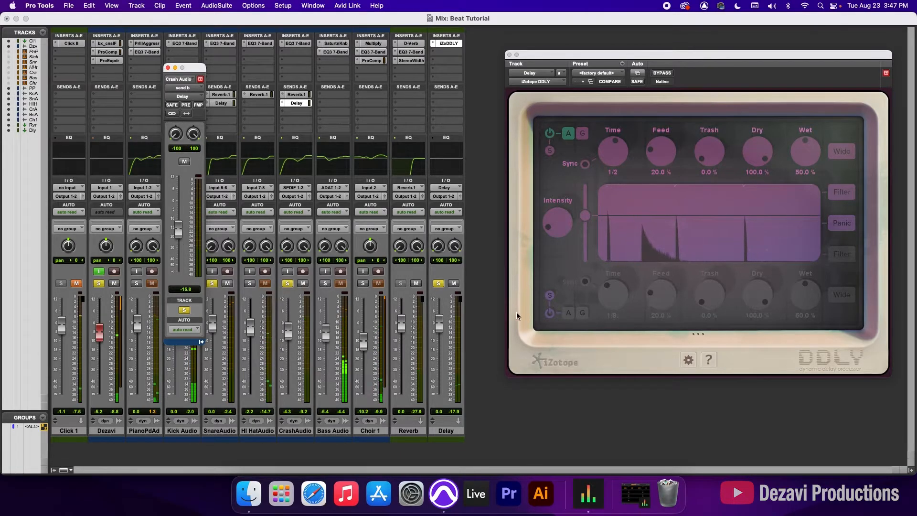
# Clear the solo from the Delay, Snare Audio, Crash Audio and record-armed tracks, close the send window and play the full mix
pyautogui.click(439, 283)
pyautogui.click(212, 283)
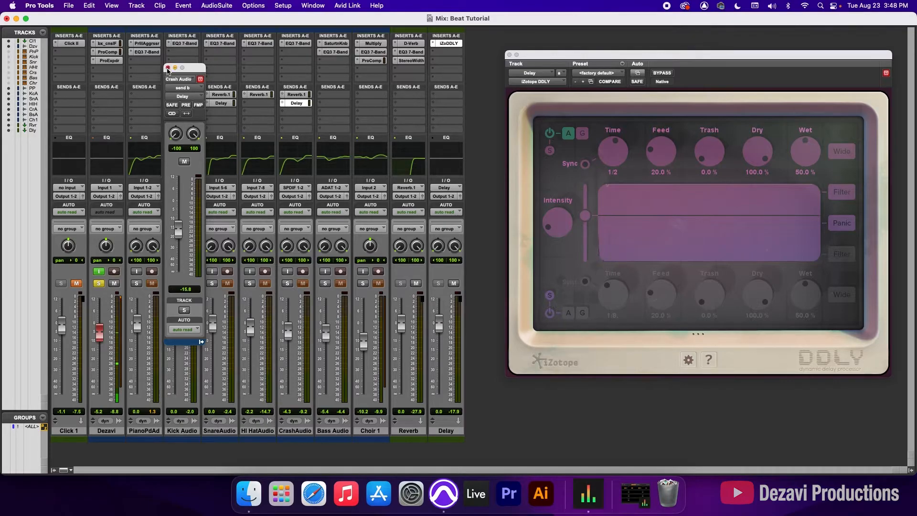
pyautogui.click(168, 67)
pyautogui.click(99, 284)
pyautogui.press('space')
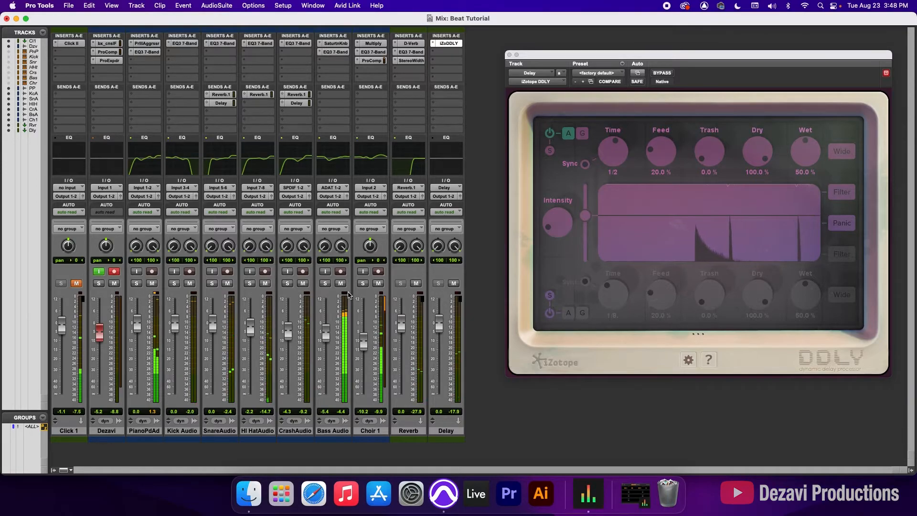
# Lower the DDLY threshold slightly, close the plug-in, and stop playback in the Edit window
pyautogui.moveTo(585, 215); pyautogui.dragTo(587, 224)
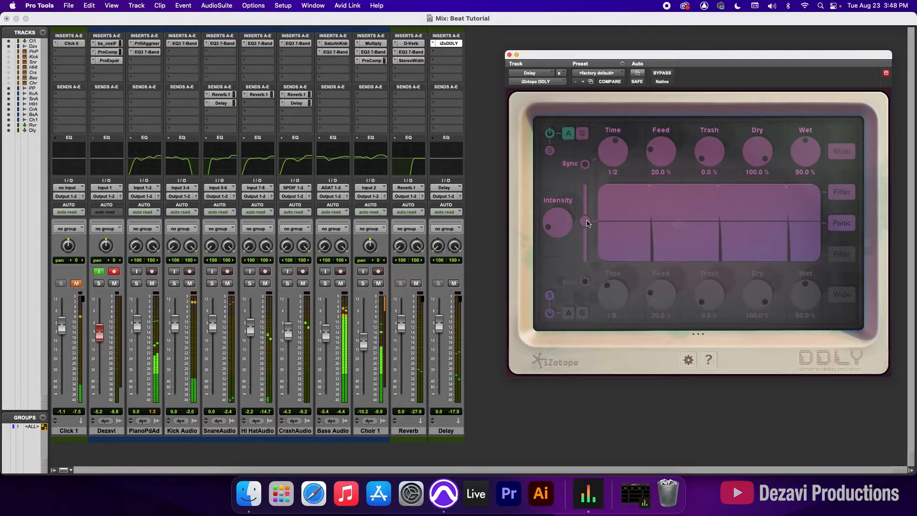
pyautogui.click(509, 54)
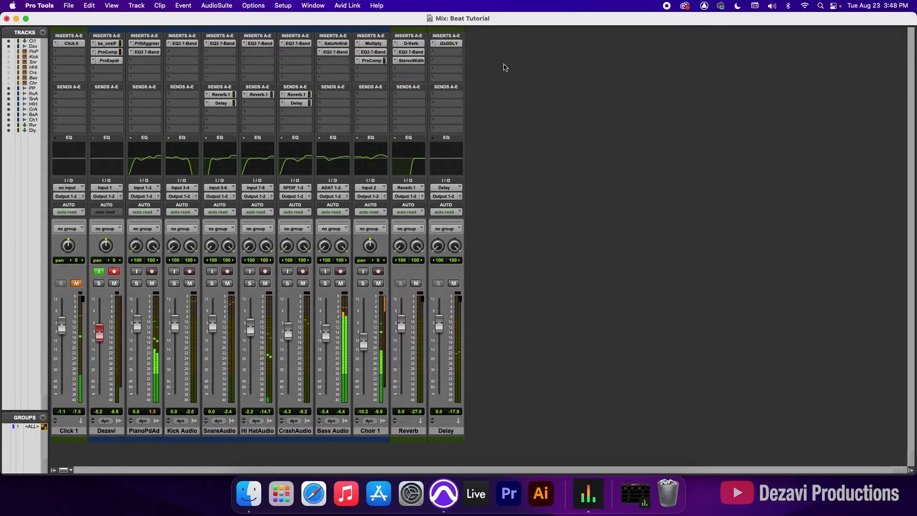
pyautogui.press('super+equal')
pyautogui.press('space')
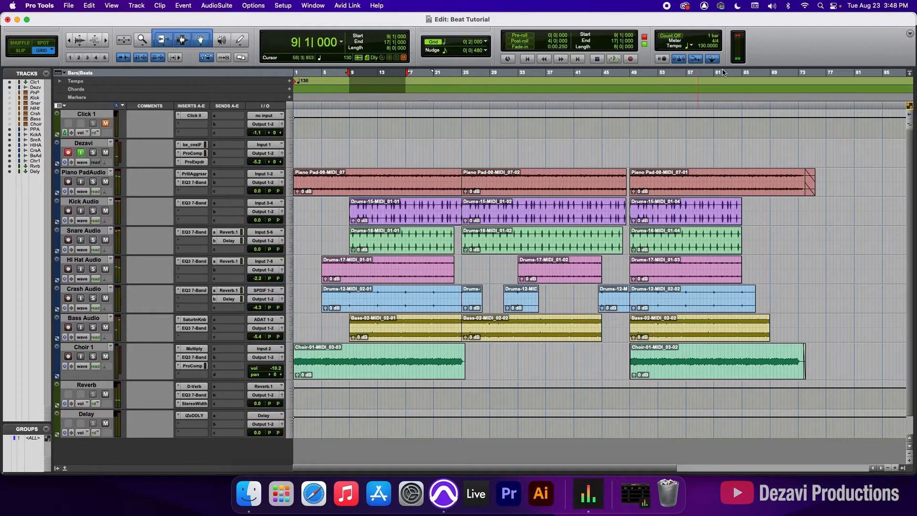
# Play the full mix from bar 47 twice to check the delay across the break before bar 49
pyautogui.click(617, 92)
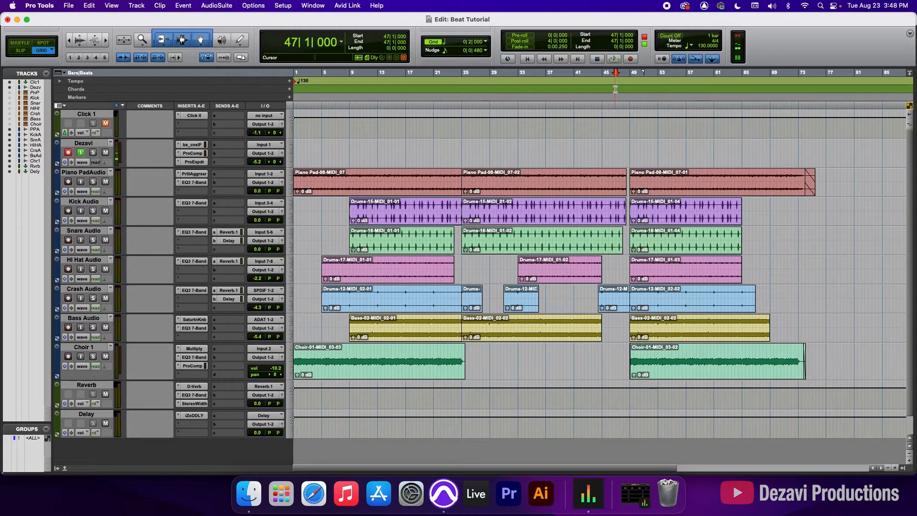
pyautogui.press('space')
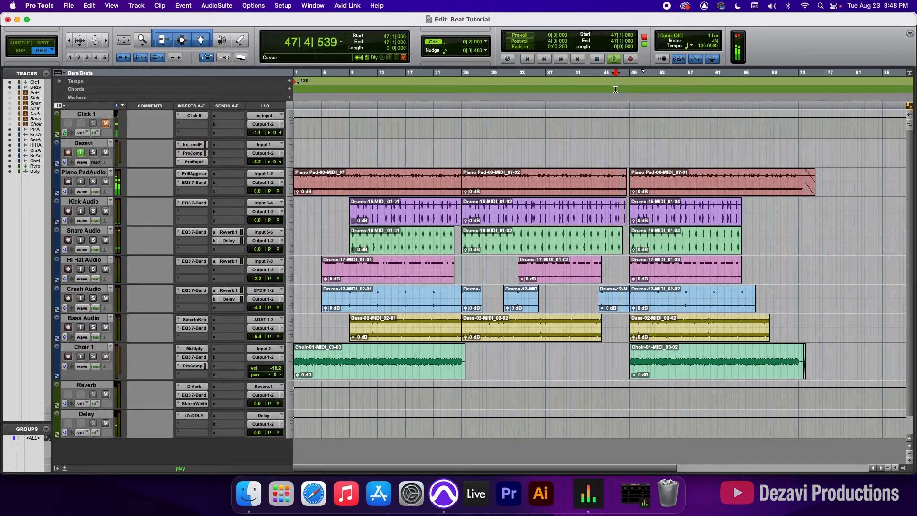
pyautogui.press('space')
pyautogui.press('space')
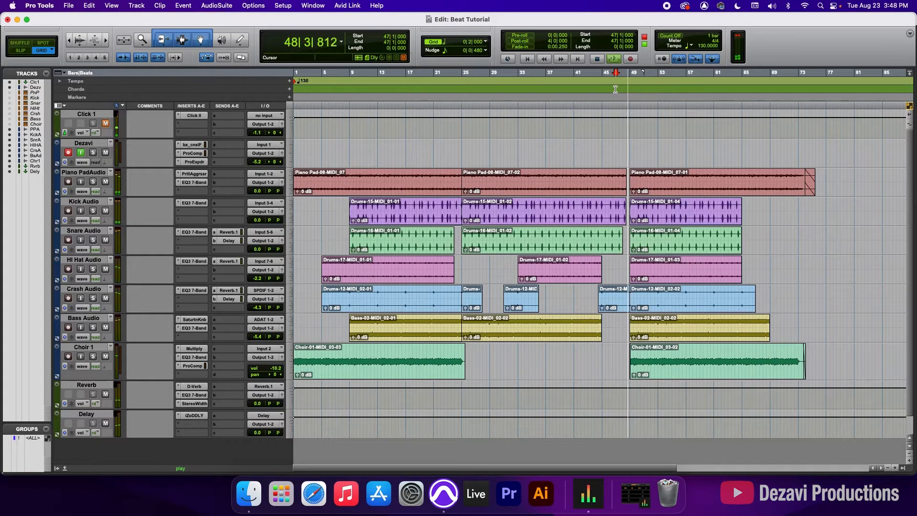
pyautogui.press('space')
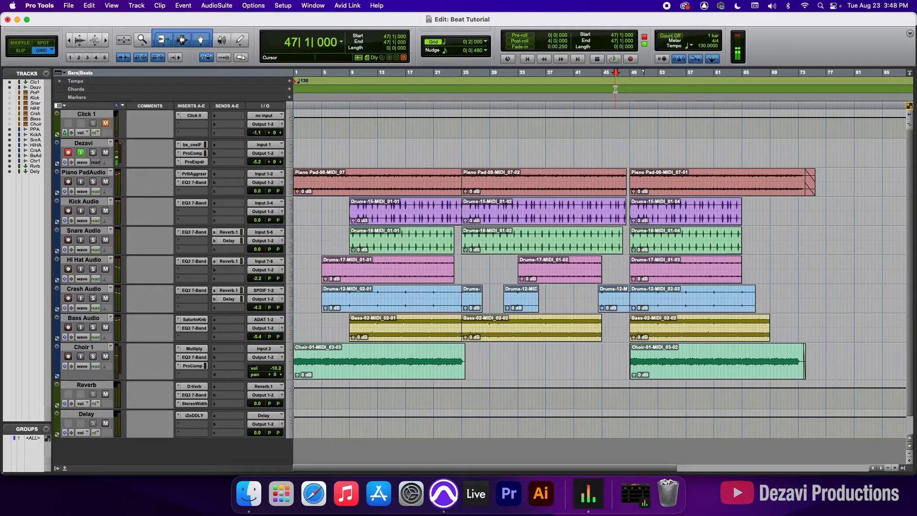
# Mute the Delay aux track and return to the Edit window
pyautogui.press('super+equal')
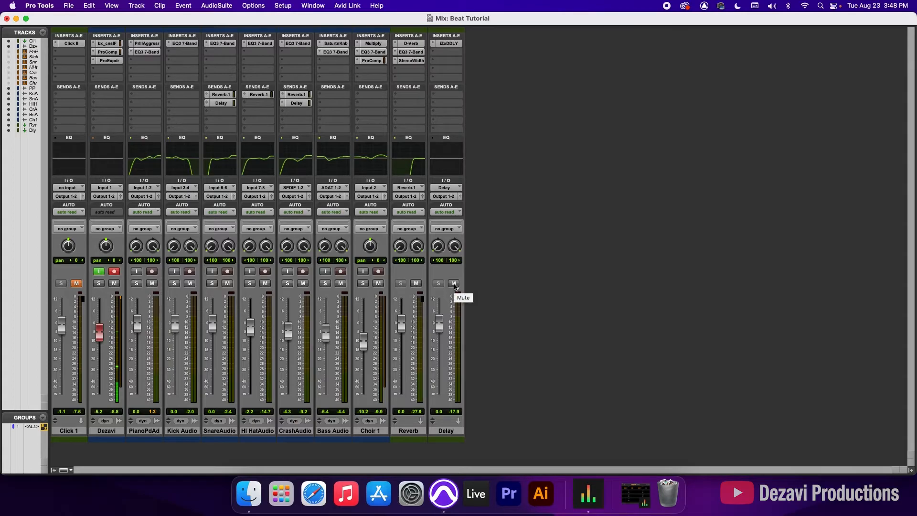
pyautogui.click(454, 284)
pyautogui.press('super+equal')
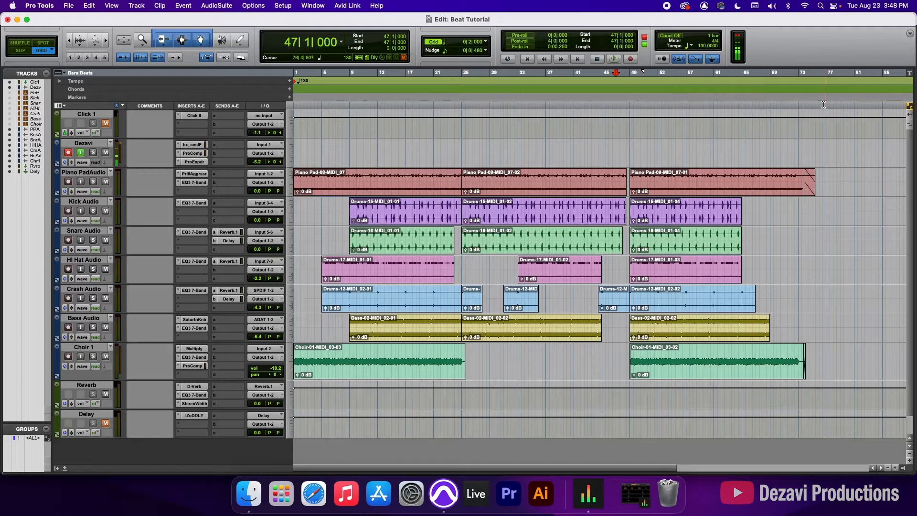
# Select the timeline from bar 1 to bar 76 and bounce the mix to a WAV file named Mixed Track
pyautogui.moveTo(814, 82); pyautogui.dragTo(282, 121)
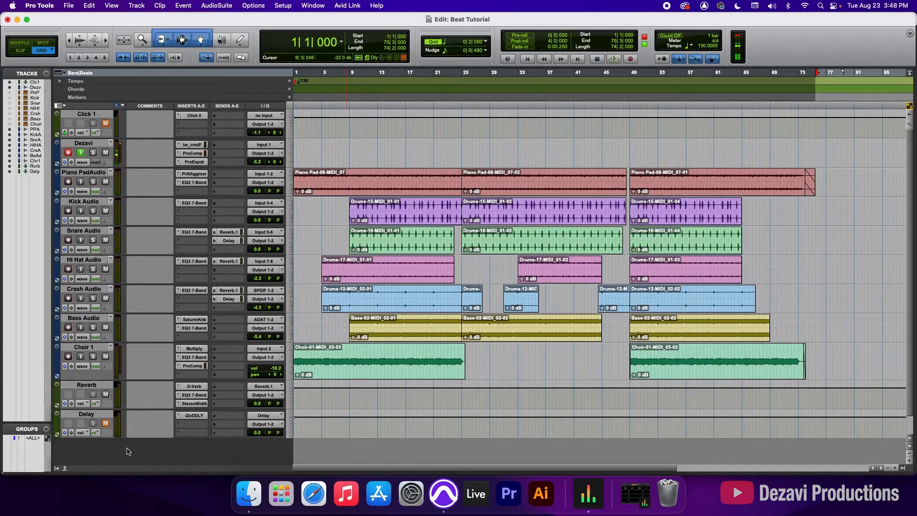
pyautogui.moveTo(816, 74); pyautogui.dragTo(820, 74)
pyautogui.click(68, 6)
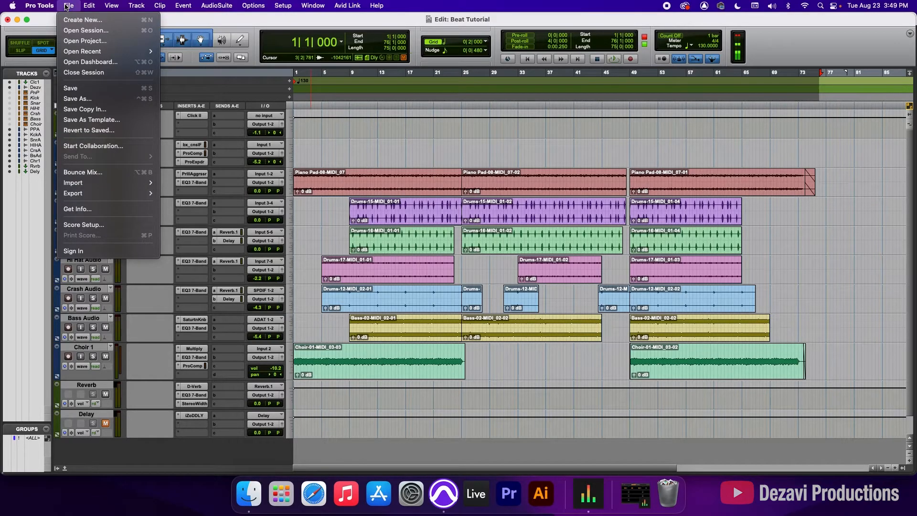
pyautogui.click(66, 6)
pyautogui.click(67, 6)
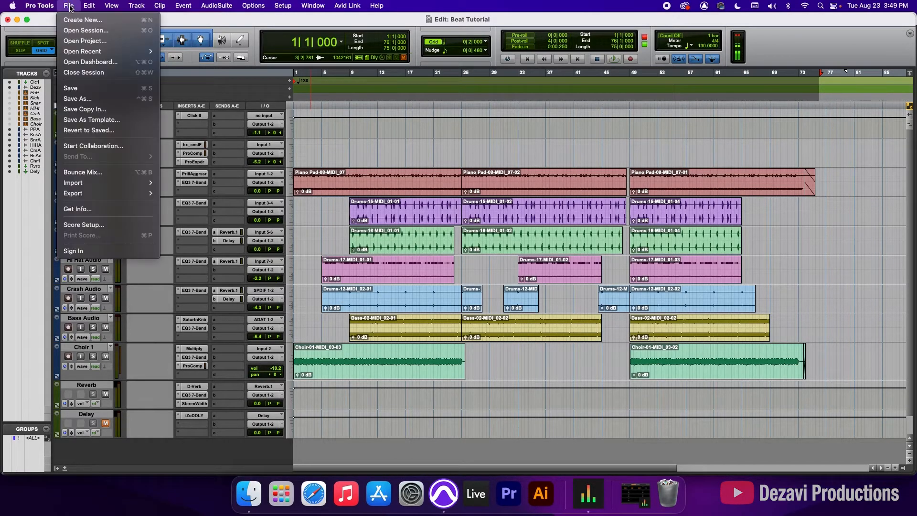
pyautogui.click(110, 172)
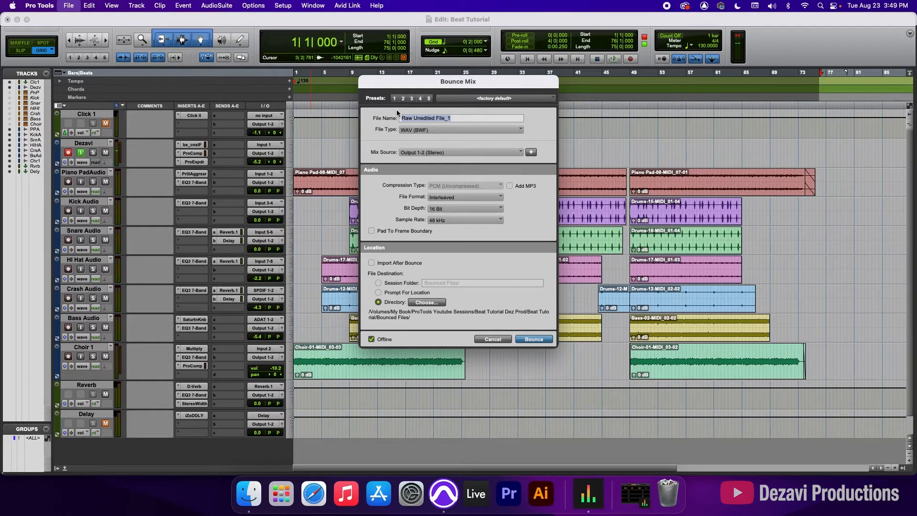
pyautogui.write('M')
pyautogui.press('Return')
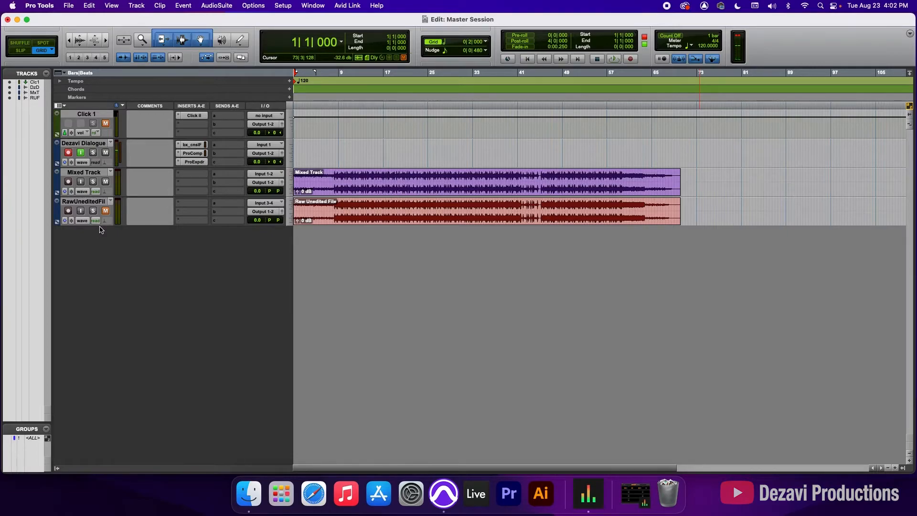
# Insert a stereo multichannel EQ3 7-Band on the Mixed Track in the Master Session
pyautogui.press('super+equal')
pyautogui.click(157, 43)
pyautogui.moveTo(181, 43)
pyautogui.moveTo(238, 46)
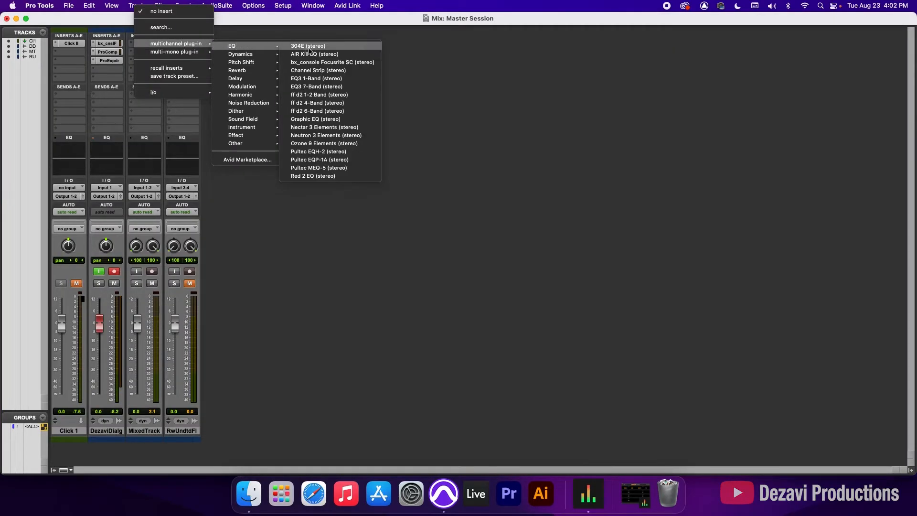
pyautogui.click(317, 87)
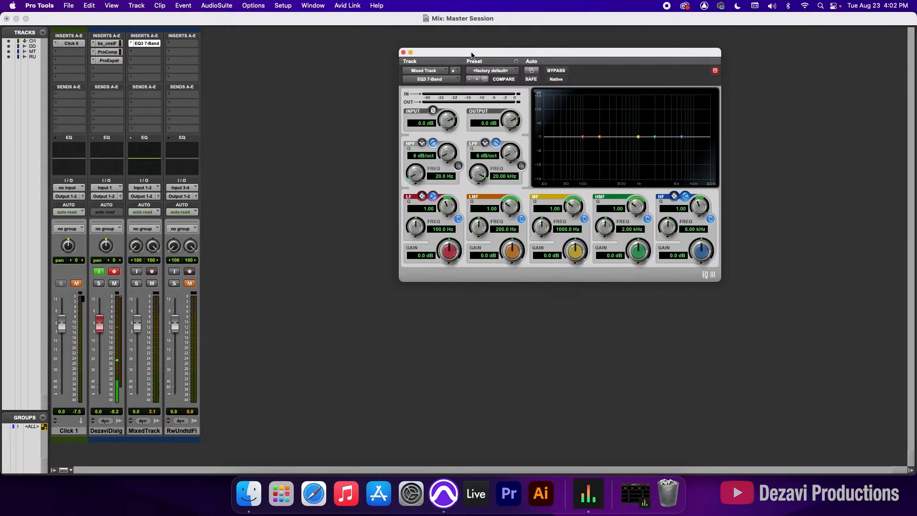
# Move the EQ window clear of the timeline start, select bars 9 to 17 and loop playback
pyautogui.press('super+equal')
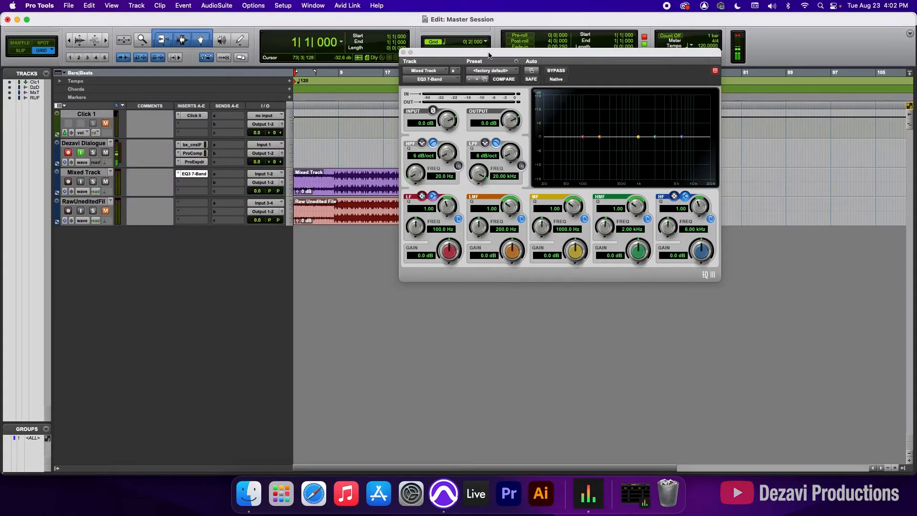
pyautogui.moveTo(502, 53); pyautogui.dragTo(572, 86)
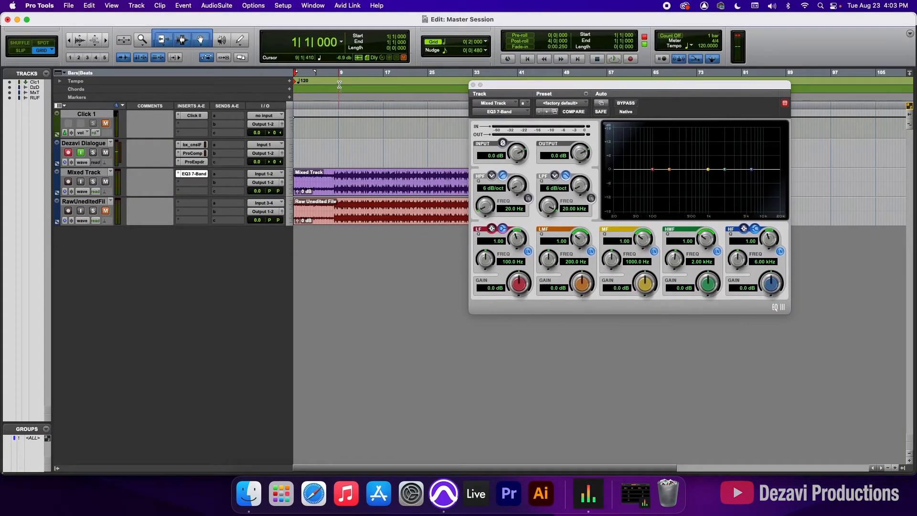
pyautogui.moveTo(347, 85); pyautogui.dragTo(384, 90)
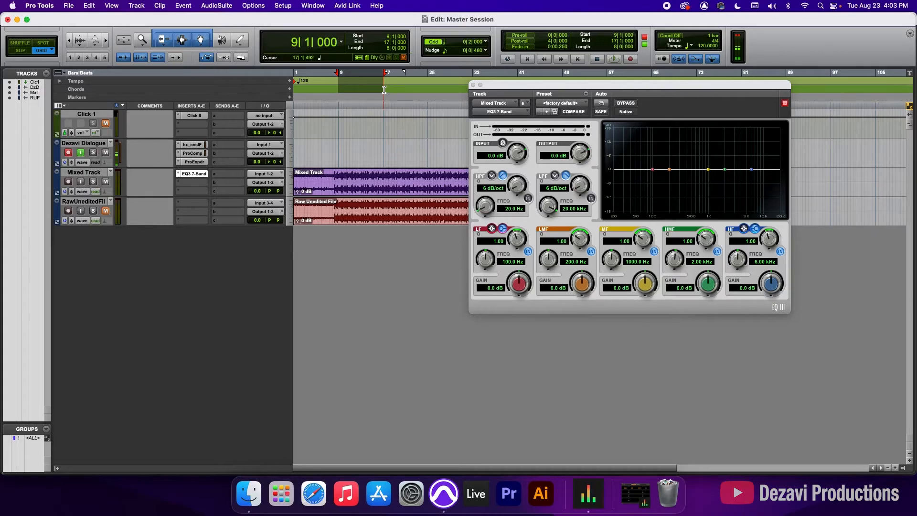
pyautogui.press('space')
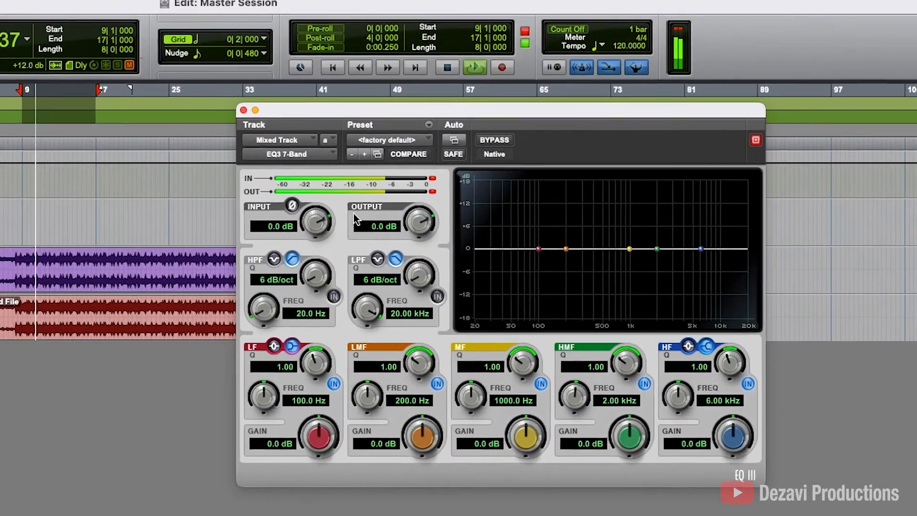
# Set the Mixed Track EQ's input level to -2.0 dB
pyautogui.click(466, 159)
pyautogui.write('-2')
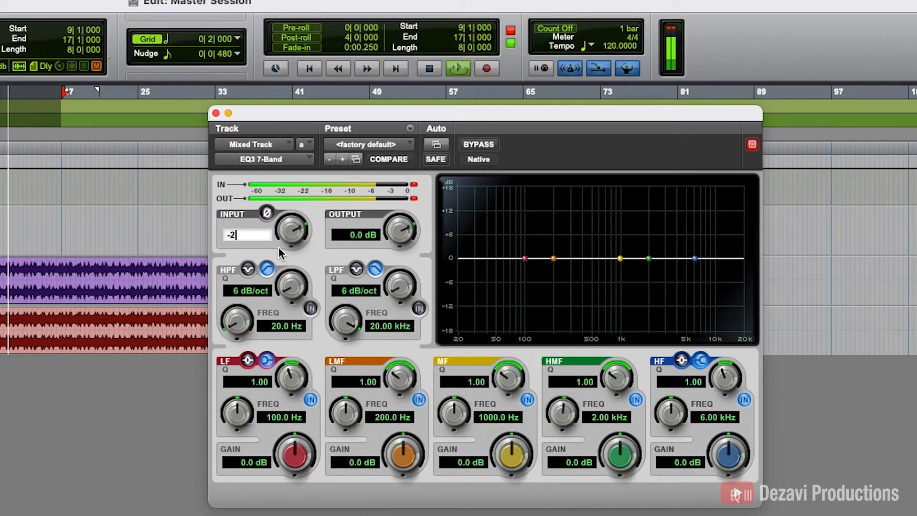
pyautogui.press('Return')
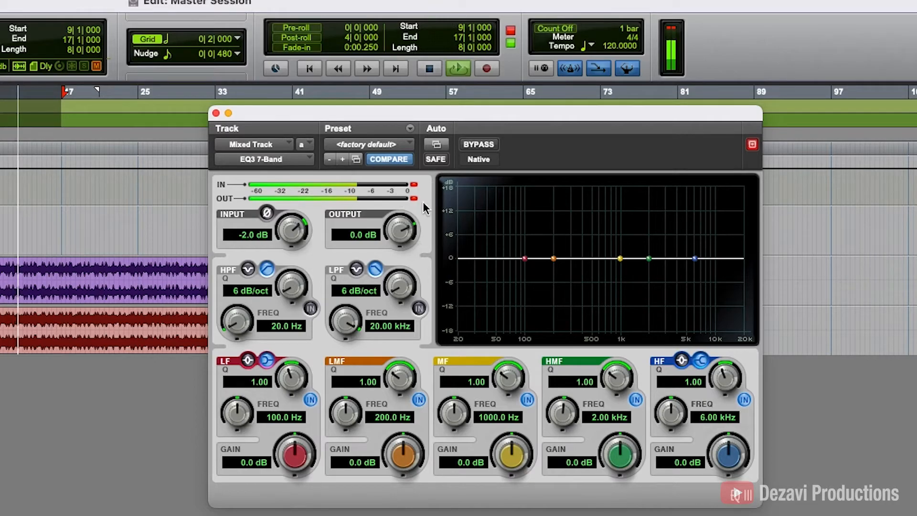
# Boost the EQ's HF band gain to 3.1 dB and the HMF band gain to 1.4 dB
pyautogui.moveTo(735, 458); pyautogui.dragTo(734, 425)
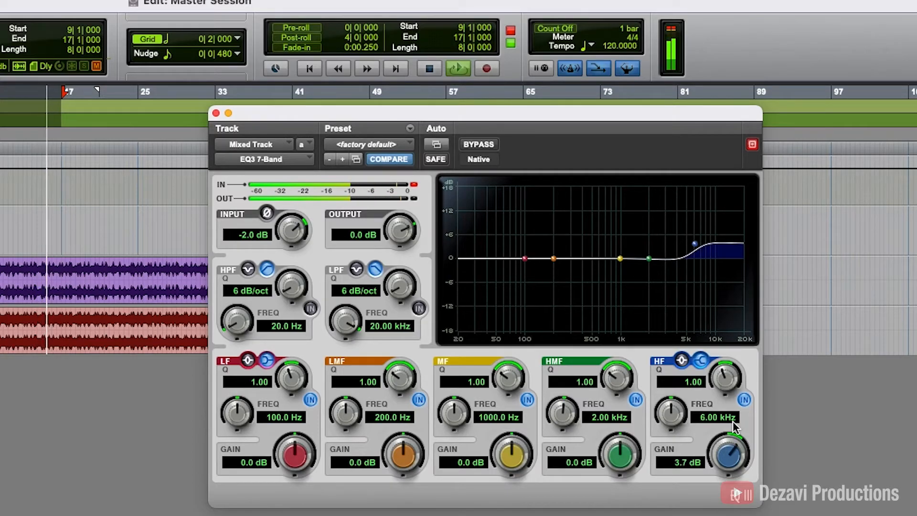
pyautogui.moveTo(735, 427); pyautogui.dragTo(706, 441)
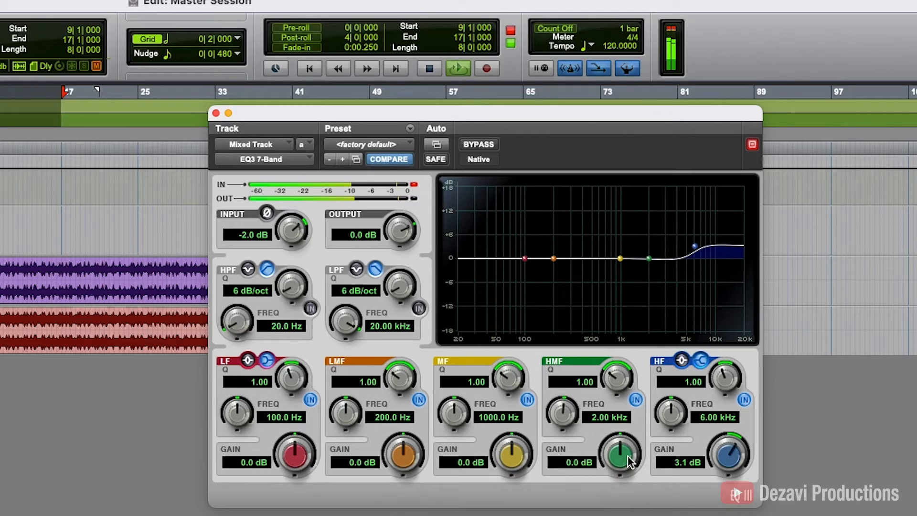
pyautogui.moveTo(626, 454)
pyautogui.mouseDown()
pyautogui.moveTo(626, 395)
pyautogui.moveTo(633, 481)
pyautogui.moveTo(638, 461)
pyautogui.mouseUp()
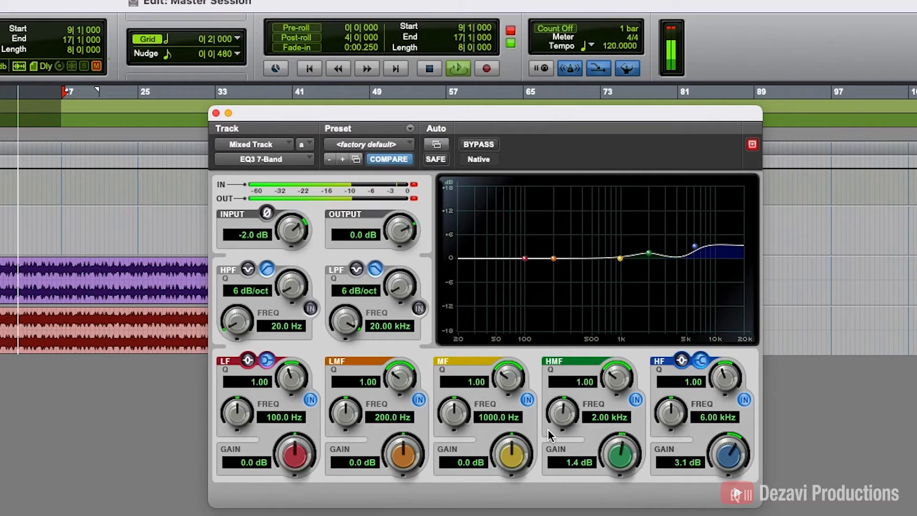
# Cut the MF band by 1.3 dB at 702.2 Hz with a Q of 1.12
pyautogui.moveTo(508, 454); pyautogui.dragTo(510, 441)
pyautogui.moveTo(458, 411); pyautogui.dragTo(459, 421)
pyautogui.moveTo(510, 459)
pyautogui.mouseDown()
pyautogui.moveTo(510, 432)
pyautogui.moveTo(511, 465)
pyautogui.mouseUp()
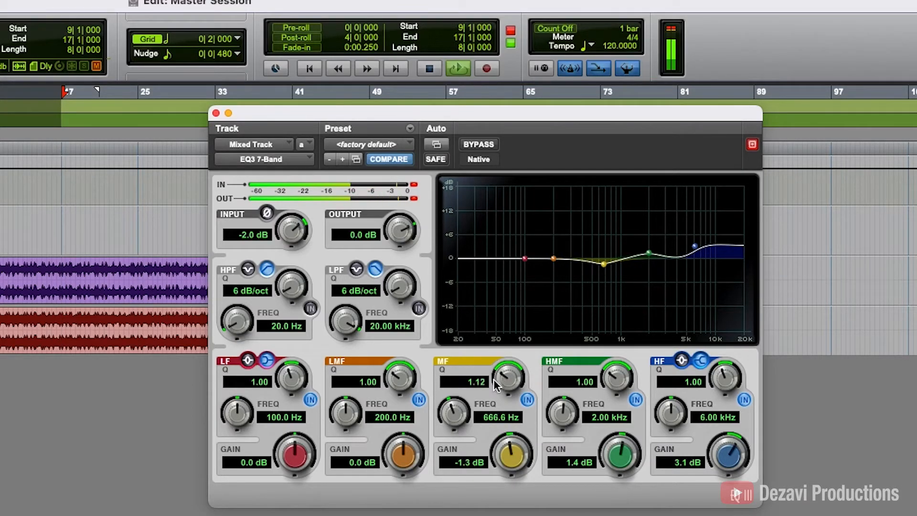
pyautogui.moveTo(455, 417); pyautogui.dragTo(455, 413)
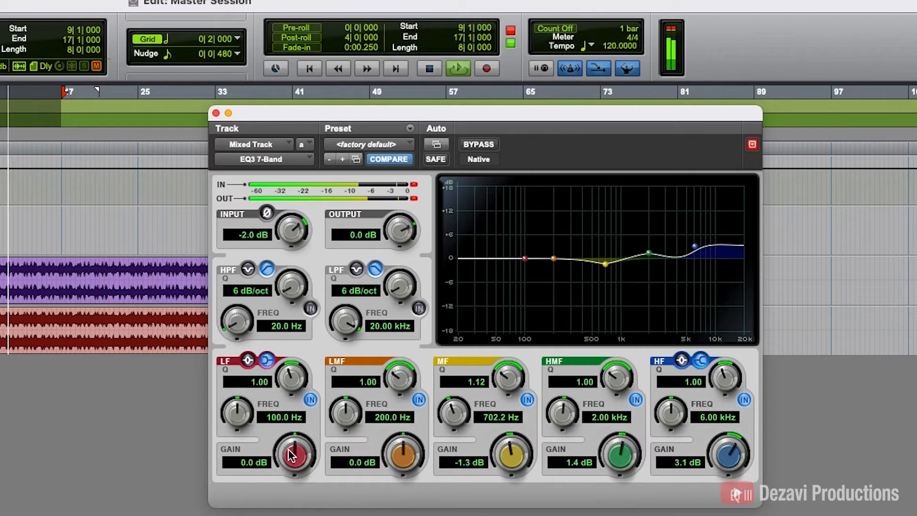
# Set the LMF band to 0.4 dB at 242.6 Hz and make the LF band a peak with 2.3 dB gain
pyautogui.moveTo(402, 459); pyautogui.dragTo(401, 454)
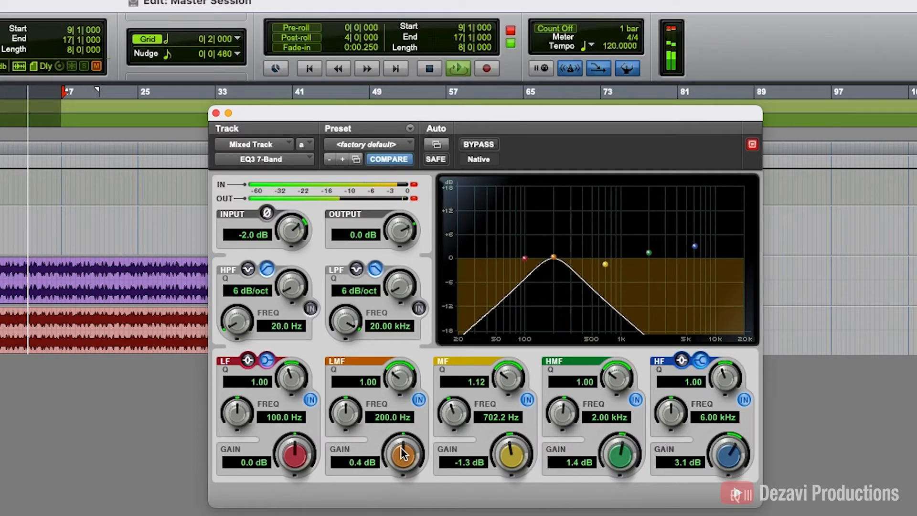
pyautogui.moveTo(345, 414)
pyautogui.mouseDown()
pyautogui.moveTo(344, 383)
pyautogui.moveTo(344, 456)
pyautogui.moveTo(345, 405)
pyautogui.mouseUp()
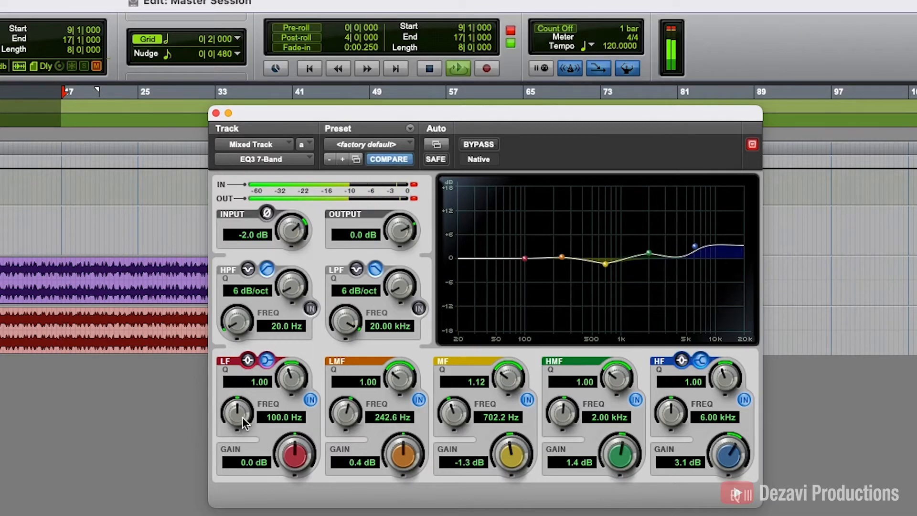
pyautogui.click(247, 361)
pyautogui.moveTo(294, 456); pyautogui.dragTo(293, 436)
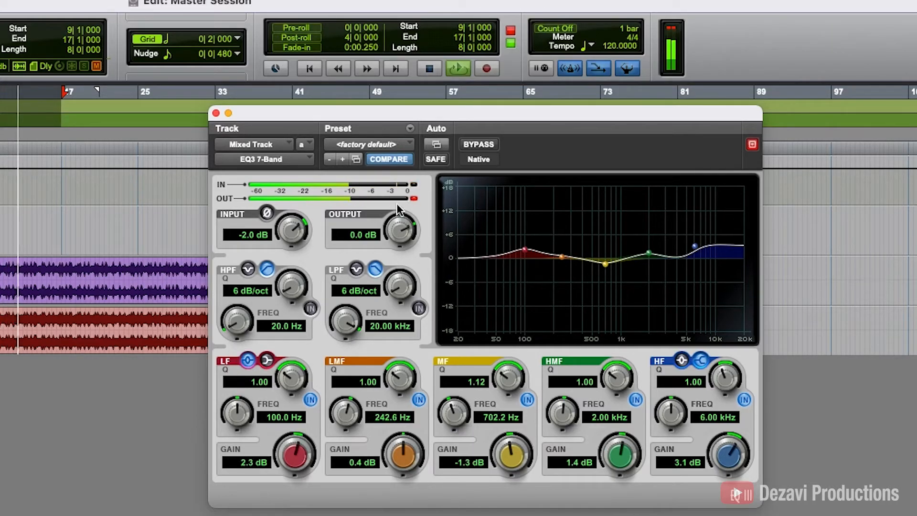
# Set the Mixed Track EQ's output level to -2.0 dB
pyautogui.click(345, 234)
pyautogui.write('-2')
pyautogui.press('Return')
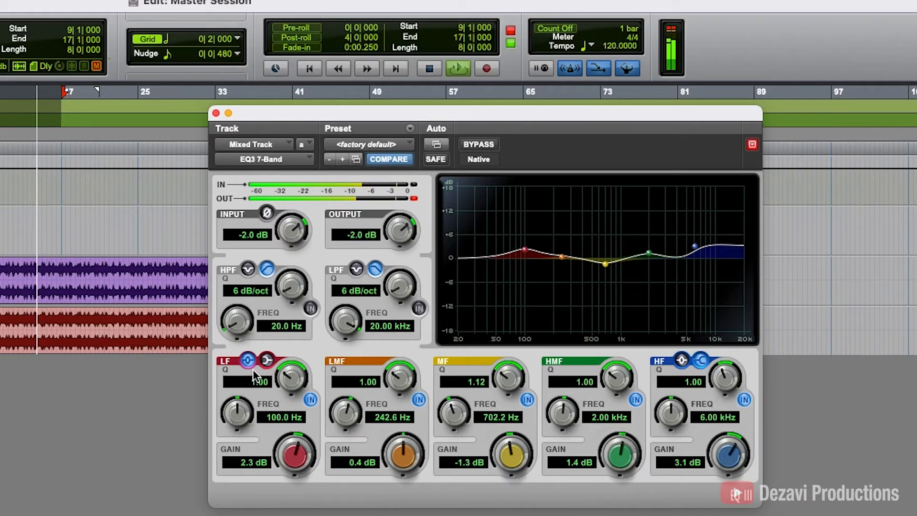
# Switch the LF band back to a shelf with 2.0 dB gain and compare the sound by briefly bypassing the EQ
pyautogui.click(267, 360)
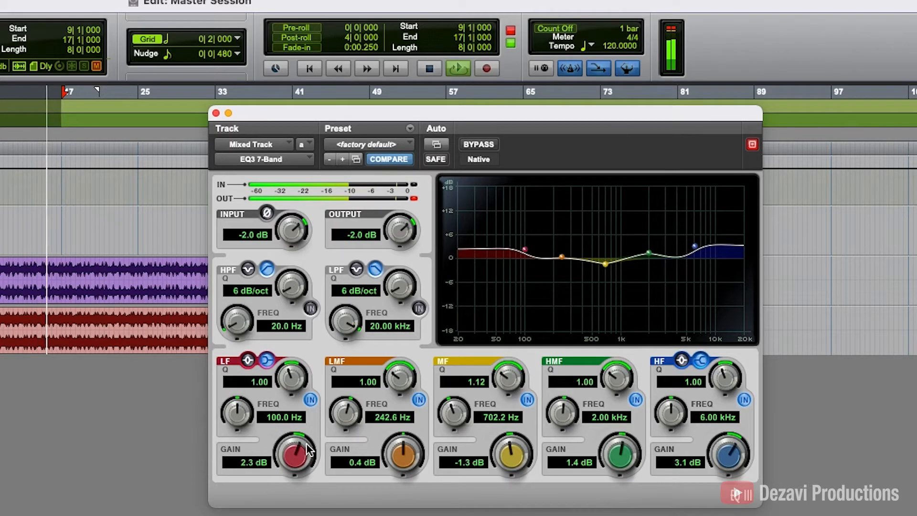
pyautogui.click(256, 463)
pyautogui.write('2')
pyautogui.press('Return')
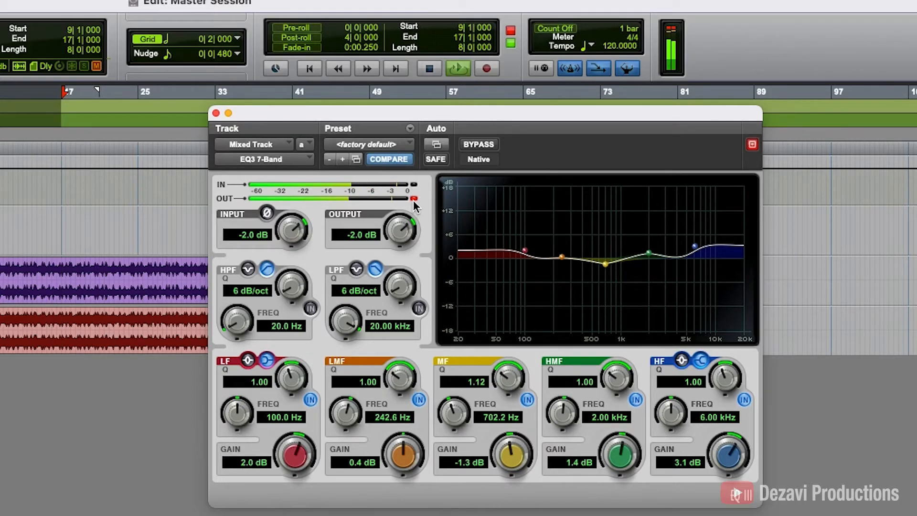
pyautogui.click(480, 145)
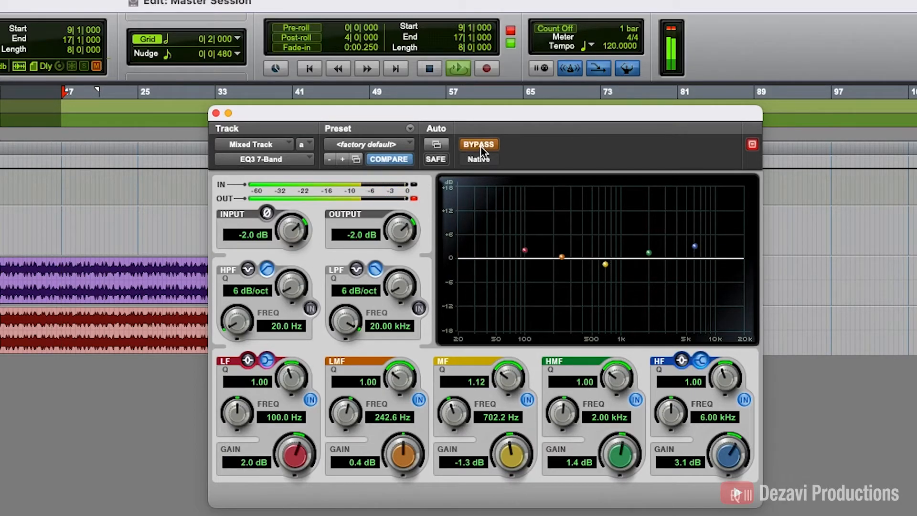
pyautogui.click(481, 147)
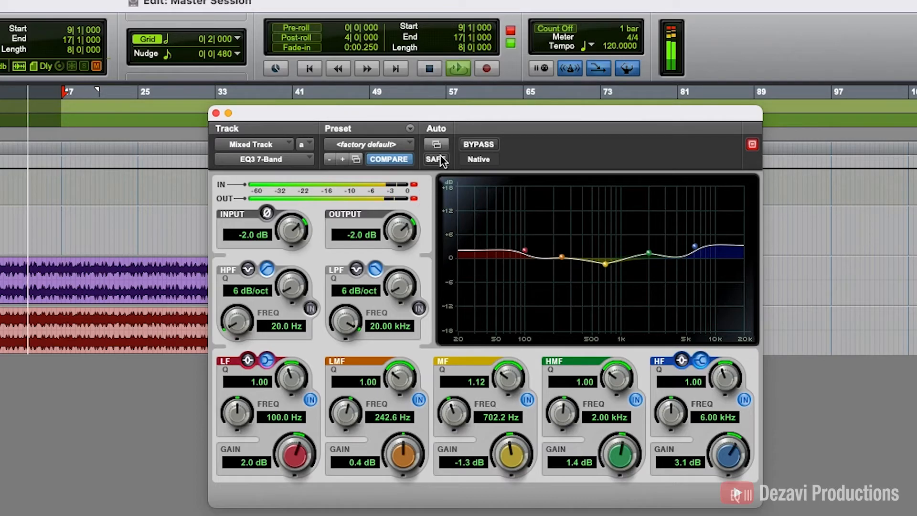
# Compare the Mixed Track with the EQ bypassed and active during playback, and close the EQ window
pyautogui.click(465, 146)
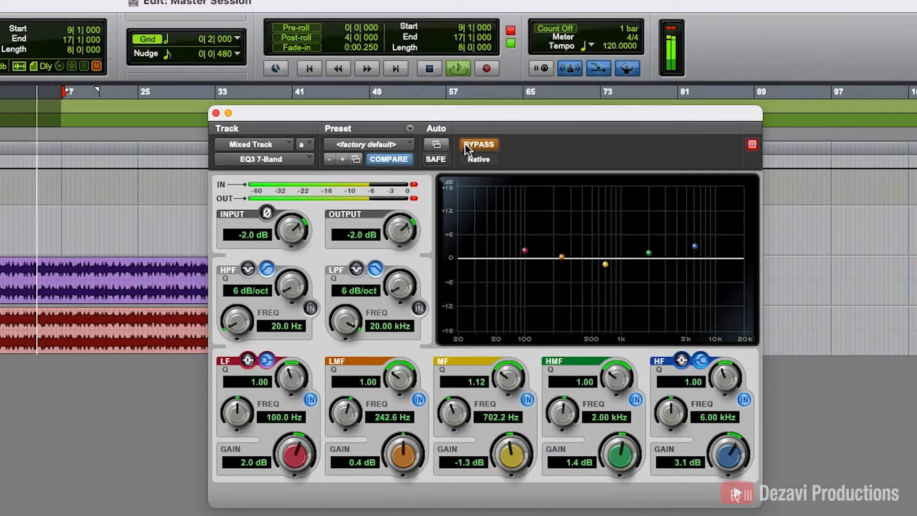
pyautogui.click(467, 148)
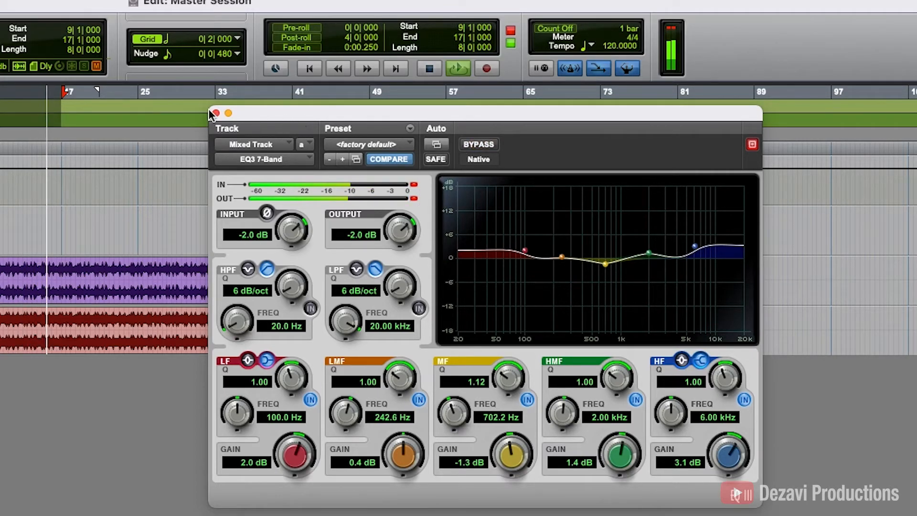
pyautogui.press('space')
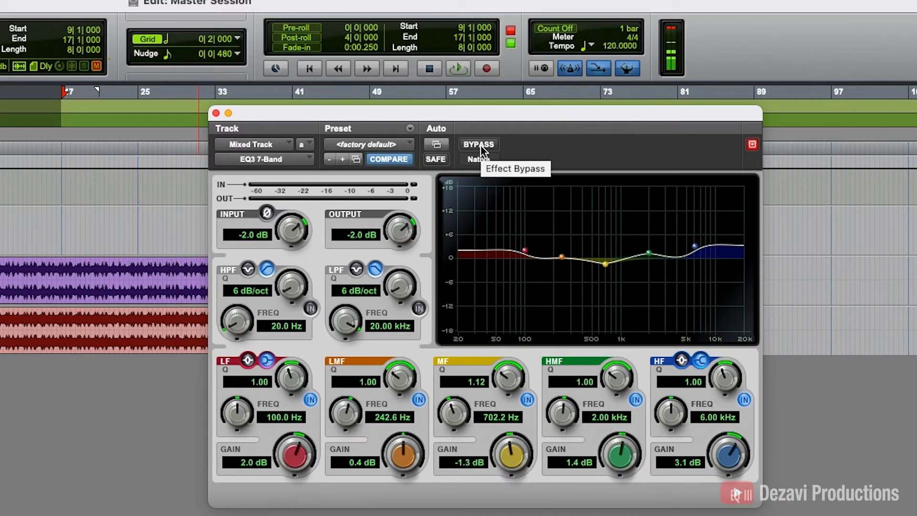
pyautogui.press('space')
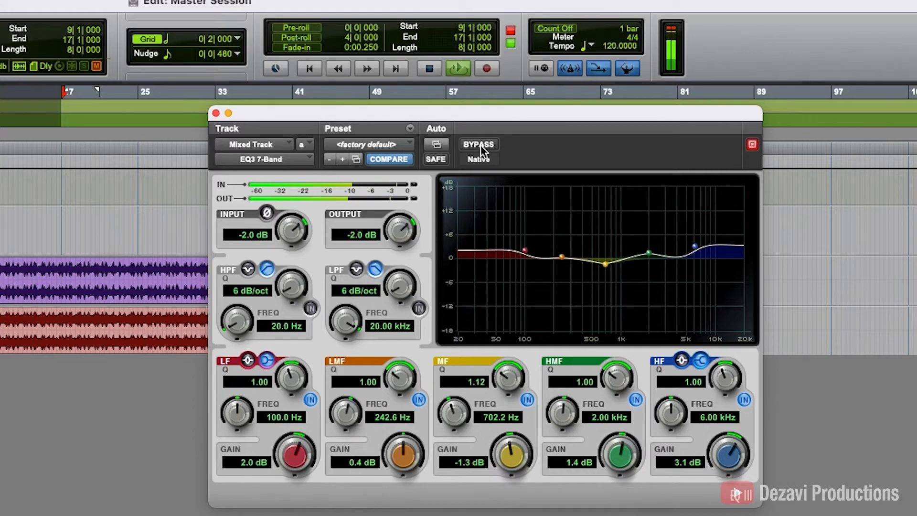
pyautogui.click(481, 145)
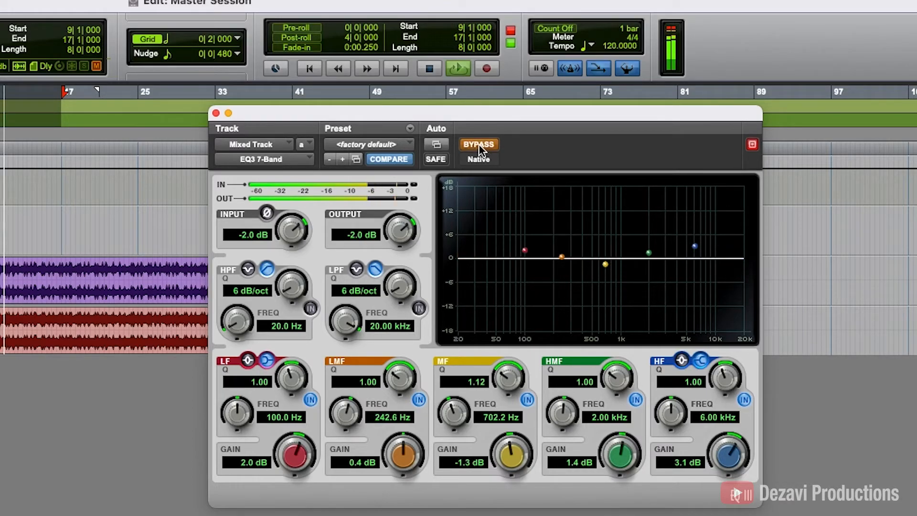
pyautogui.click(478, 144)
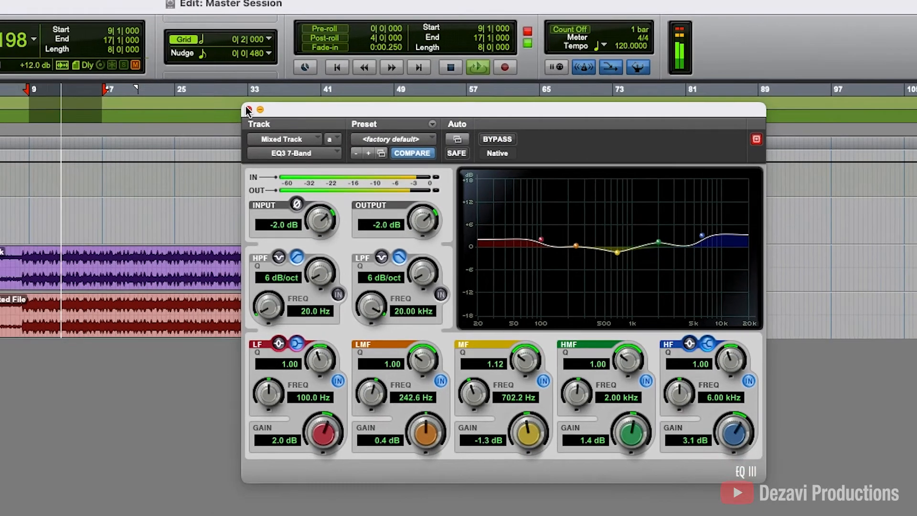
pyautogui.click(216, 113)
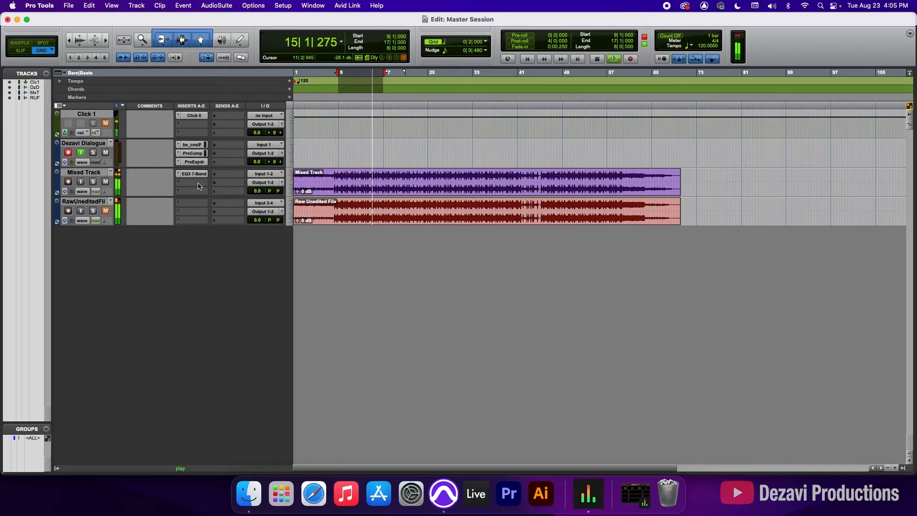
pyautogui.press('space')
# Insert the stereo Pro Multiband Dynamics plug-in after the EQ on the Mixed Track and move its window nearer the track inserts
pyautogui.click(199, 182)
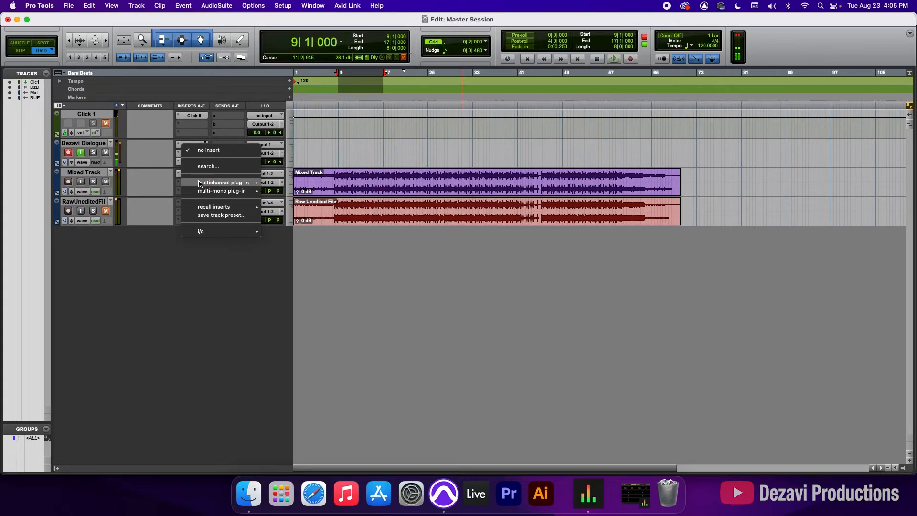
pyautogui.moveTo(199, 184)
pyautogui.moveTo(293, 187)
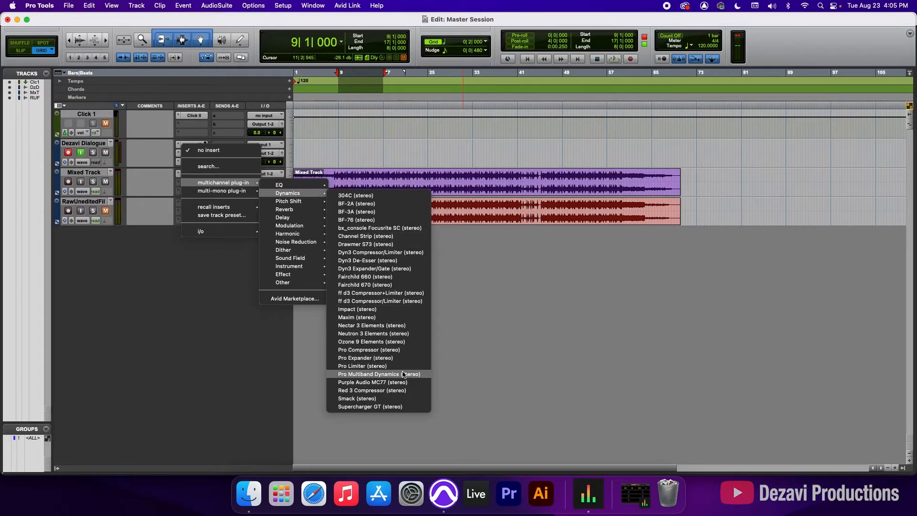
pyautogui.click(403, 373)
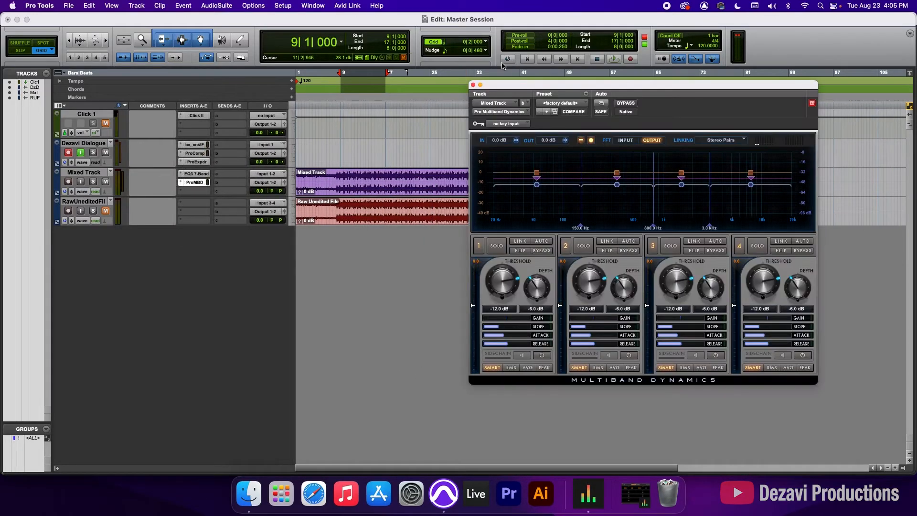
pyautogui.moveTo(520, 85); pyautogui.dragTo(390, 93)
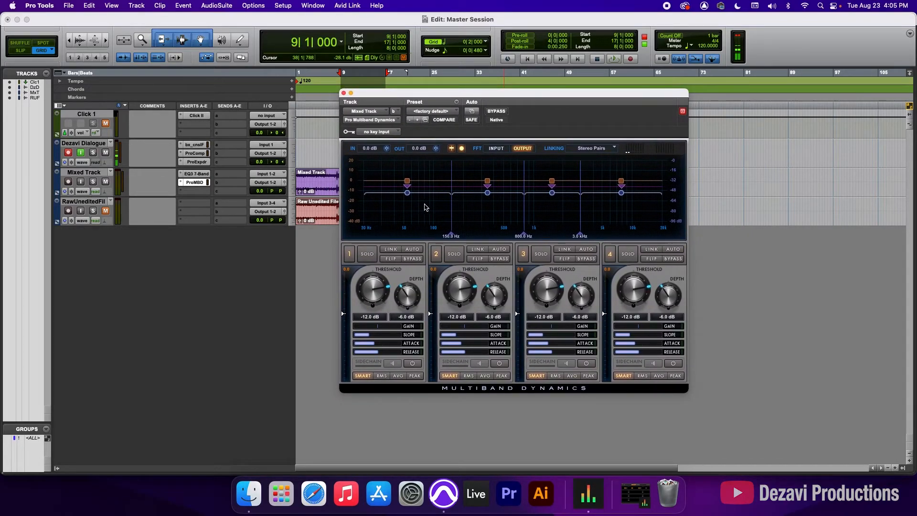
# Play the loop and arrange the Mixed Track's EQ and multiband dynamics windows side by side
pyautogui.press('space')
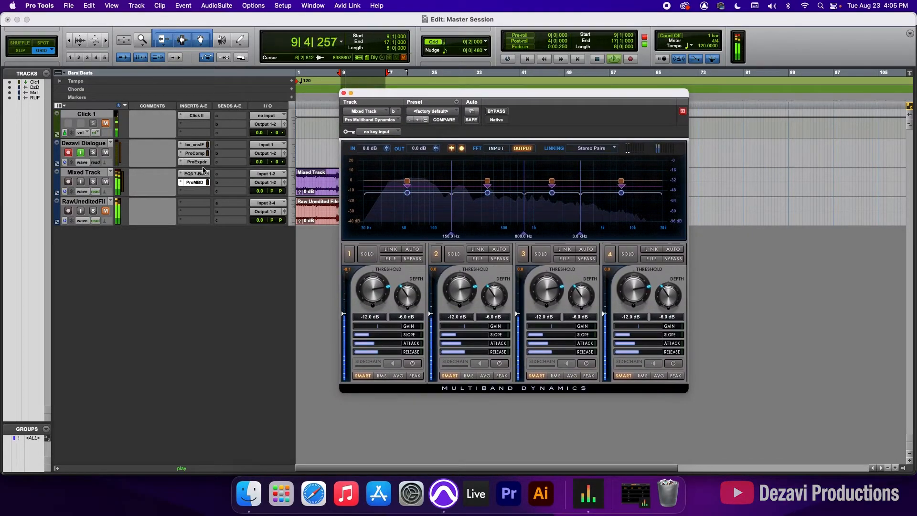
pyautogui.click(201, 173)
pyautogui.moveTo(440, 97); pyautogui.dragTo(661, 95)
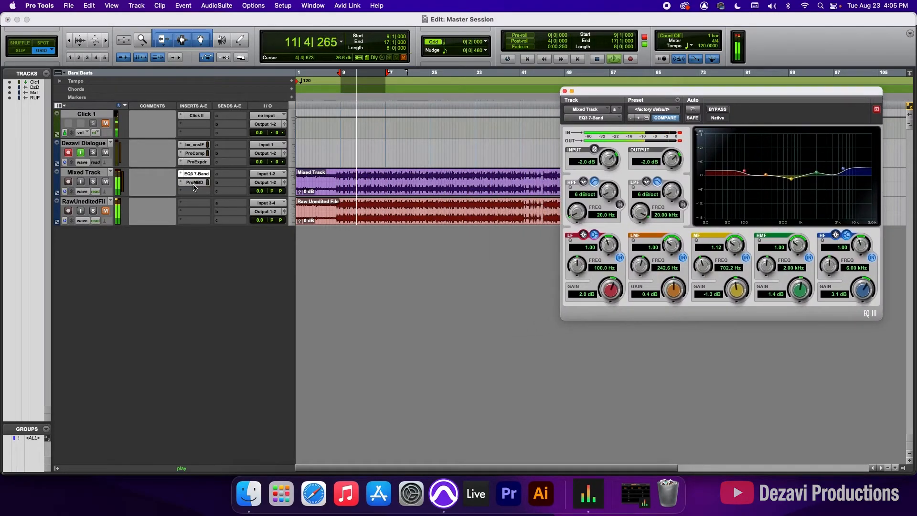
pyautogui.click(194, 184)
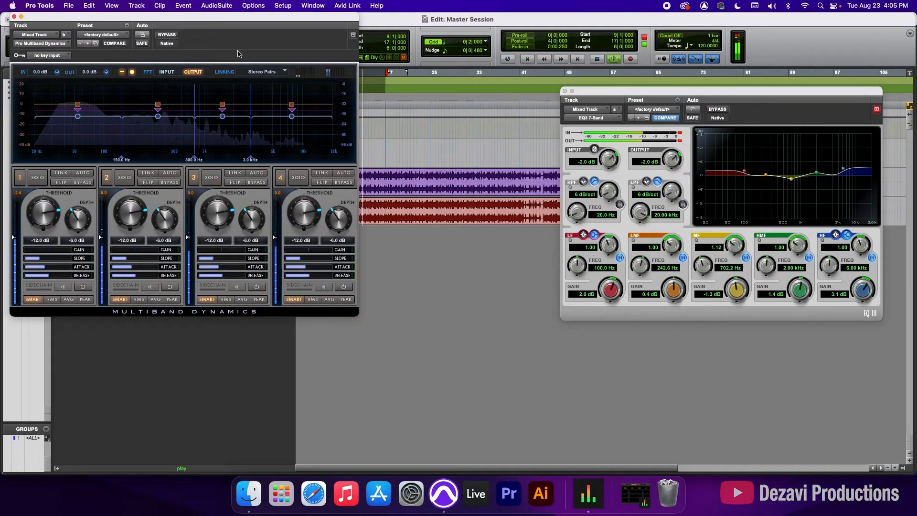
pyautogui.moveTo(238, 53); pyautogui.dragTo(424, 104)
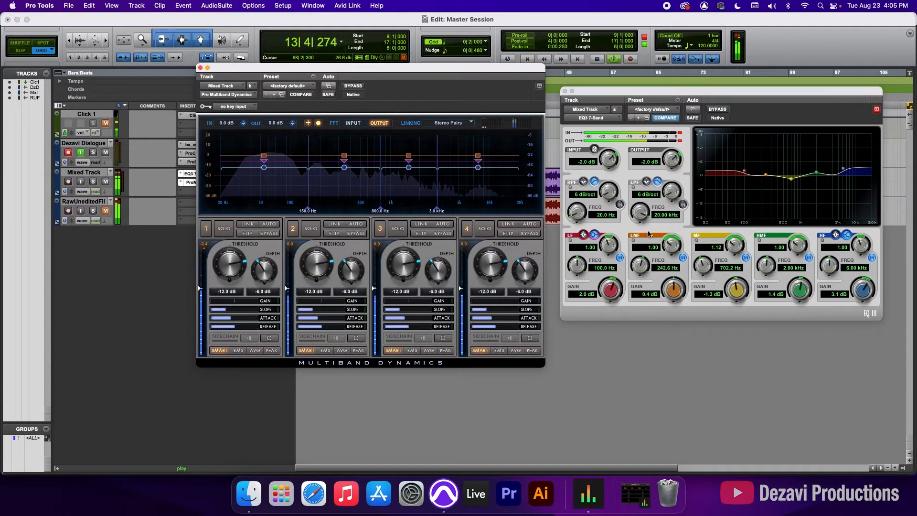
# Restart playback of the loop and set the EQ's LF gain back to 2.0 dB
pyautogui.press('space')
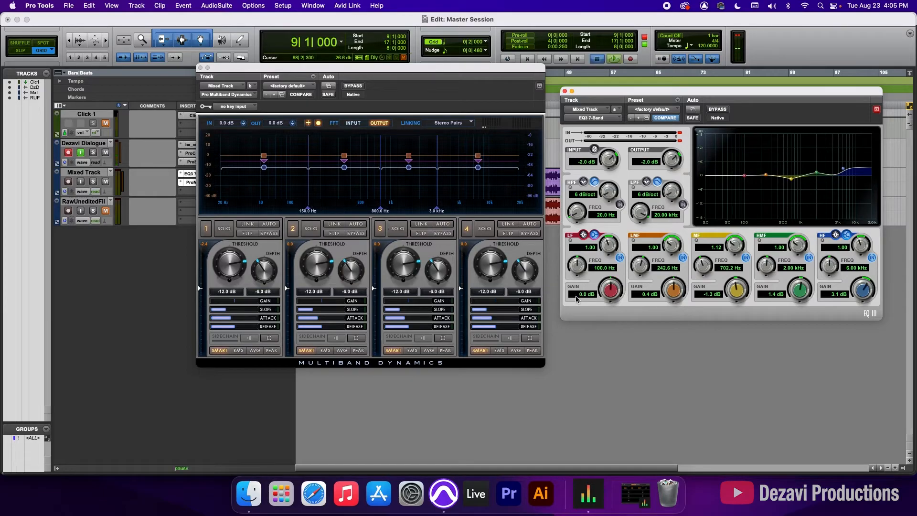
pyautogui.press('space')
pyautogui.click(577, 294)
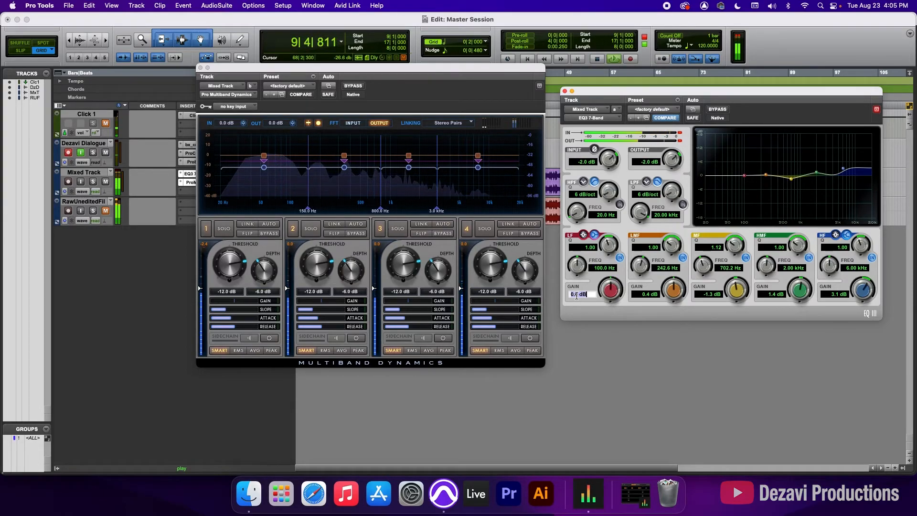
pyautogui.write('2')
pyautogui.press('Return')
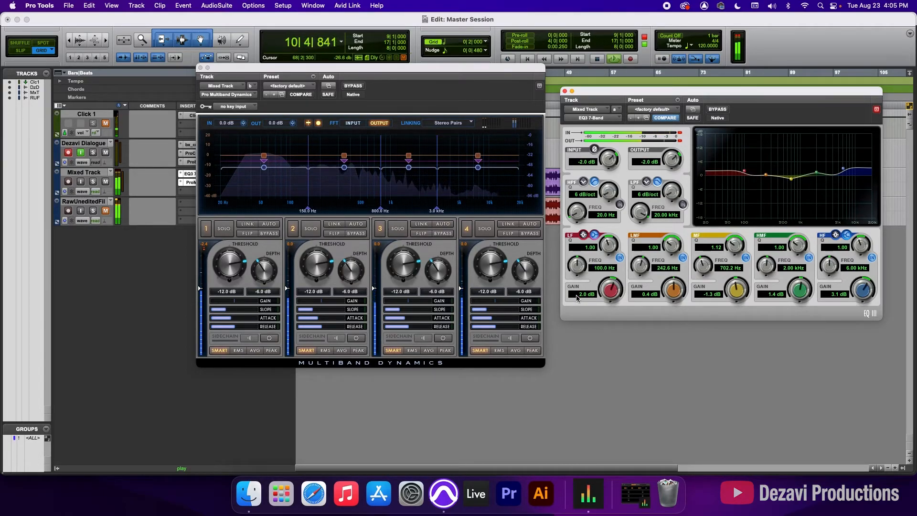
# Set the multiband dynamics' band 1 threshold to -15.8 dB and its depth to -5.5 dB
pyautogui.moveTo(266, 161)
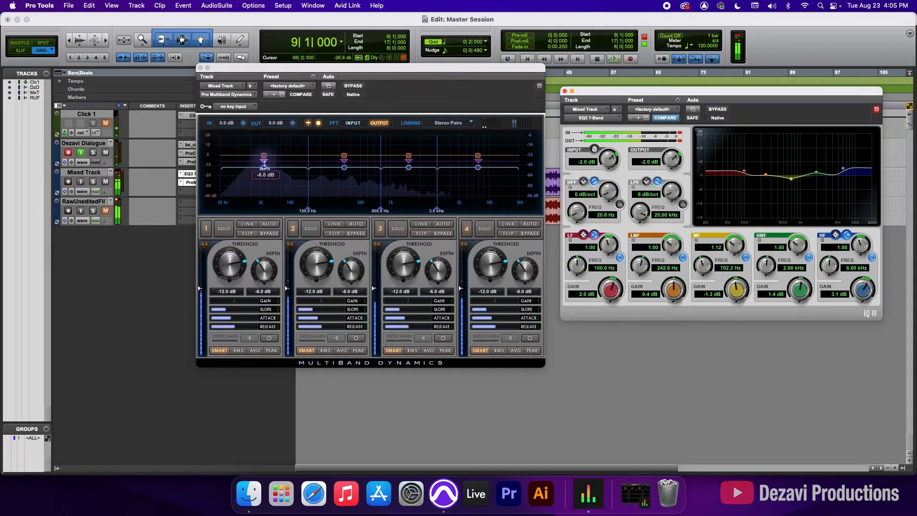
pyautogui.press('space')
pyautogui.moveTo(265, 171); pyautogui.dragTo(266, 173)
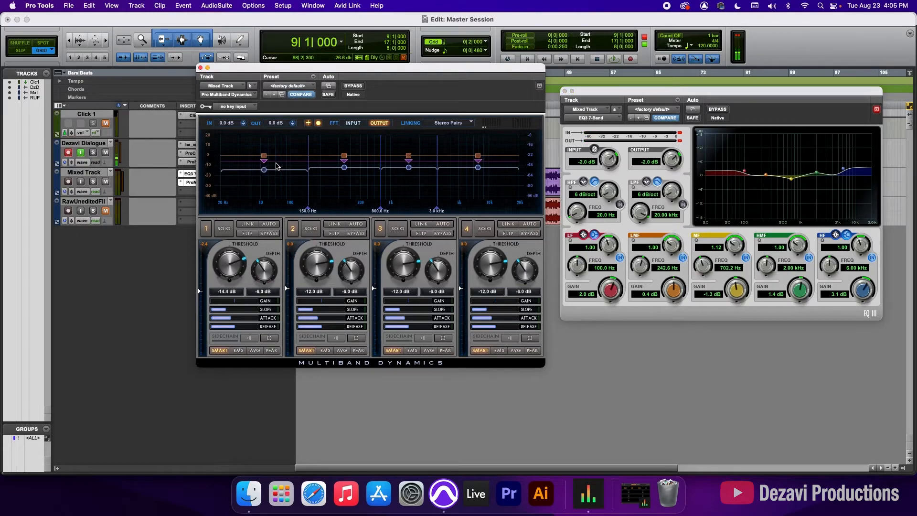
pyautogui.moveTo(254, 164)
pyautogui.press('space')
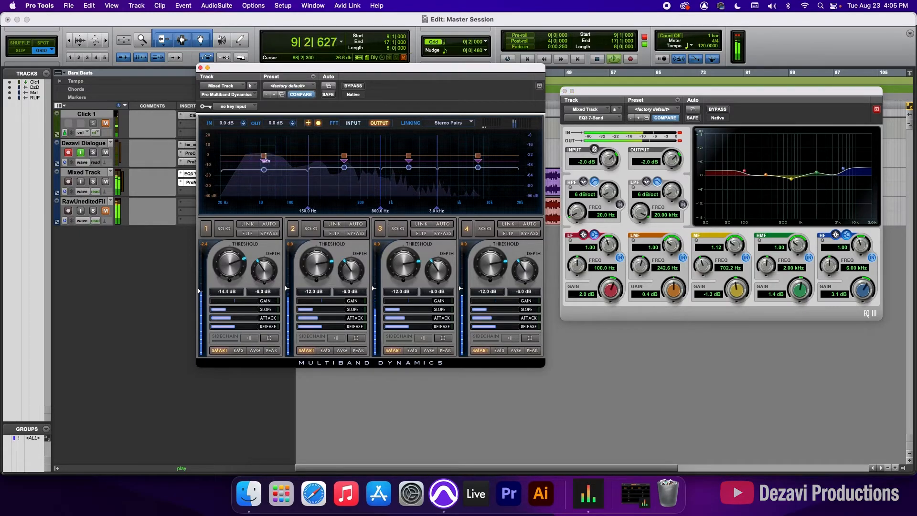
pyautogui.moveTo(265, 165)
pyautogui.mouseDown()
pyautogui.moveTo(266, 175)
pyautogui.moveTo(264, 160)
pyautogui.mouseUp()
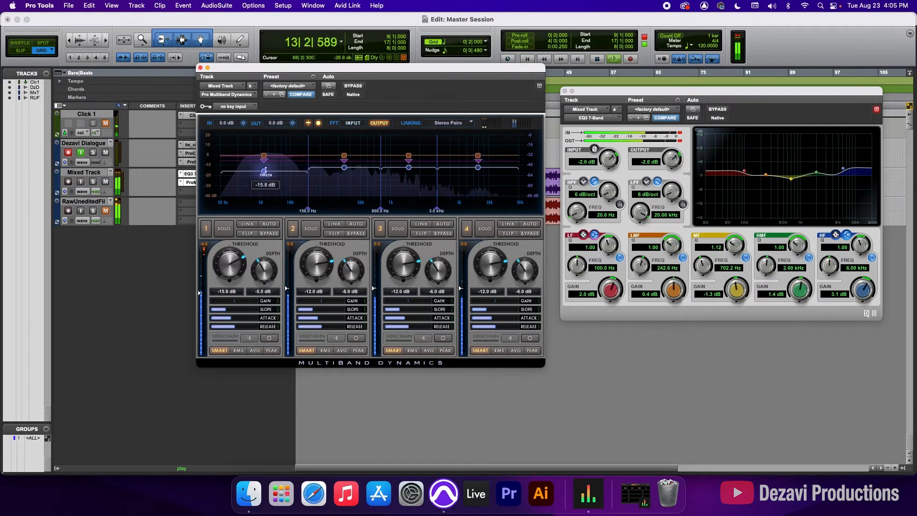
# Compare the sound with both the multiband dynamics and the EQ bypassed and active, and close both plug-in windows
pyautogui.click(352, 86)
pyautogui.click(723, 105)
pyautogui.click(717, 109)
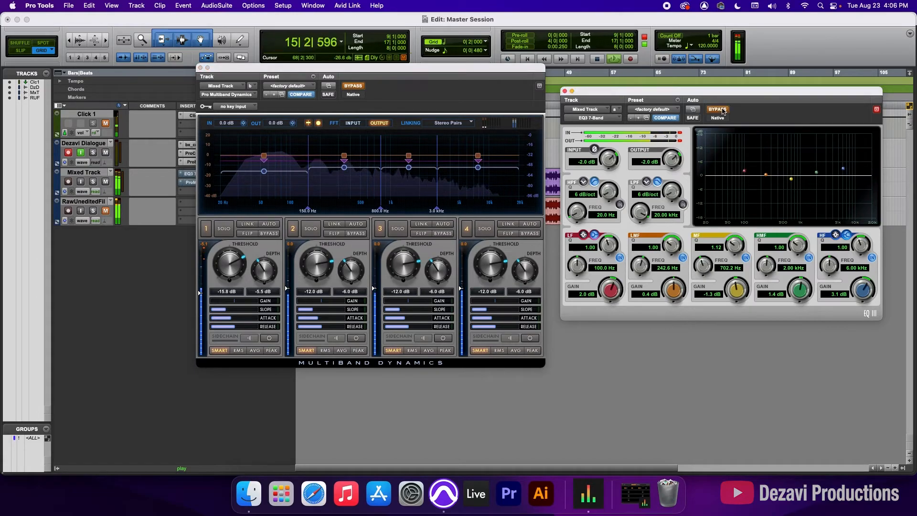
pyautogui.click(717, 108)
pyautogui.click(353, 85)
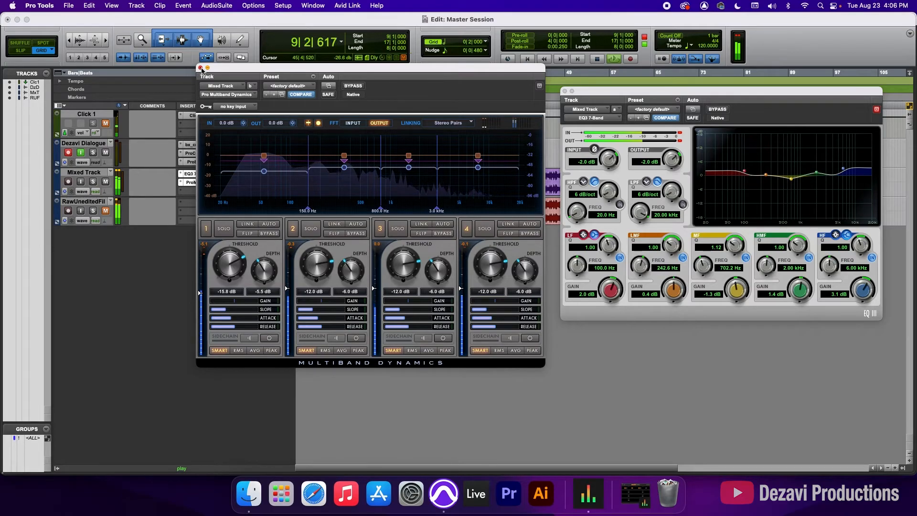
pyautogui.click(201, 67)
pyautogui.click(565, 91)
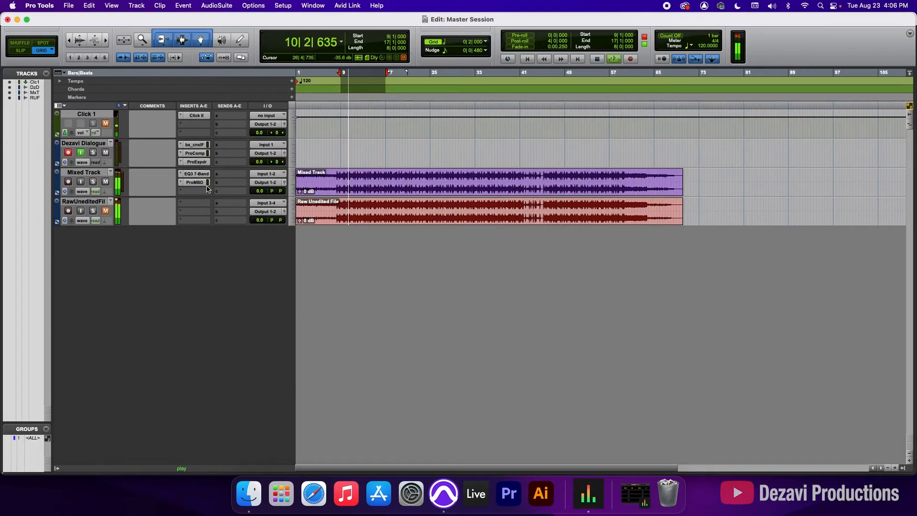
# Reopen the Mixed Track's multiband dynamics, raise the band 1 threshold to -13.4 dB and close the plug-in window
pyautogui.click(198, 190)
pyautogui.click(198, 185)
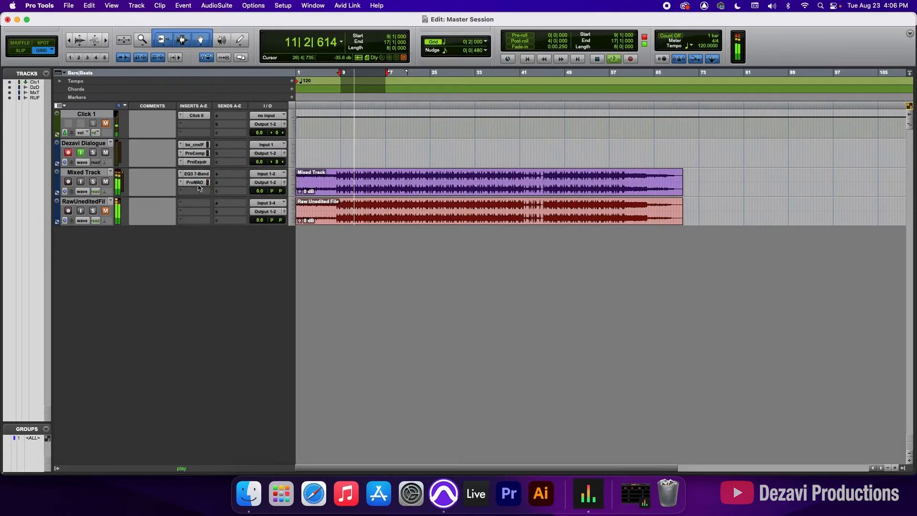
pyautogui.click(197, 183)
pyautogui.moveTo(628, 193); pyautogui.dragTo(628, 192)
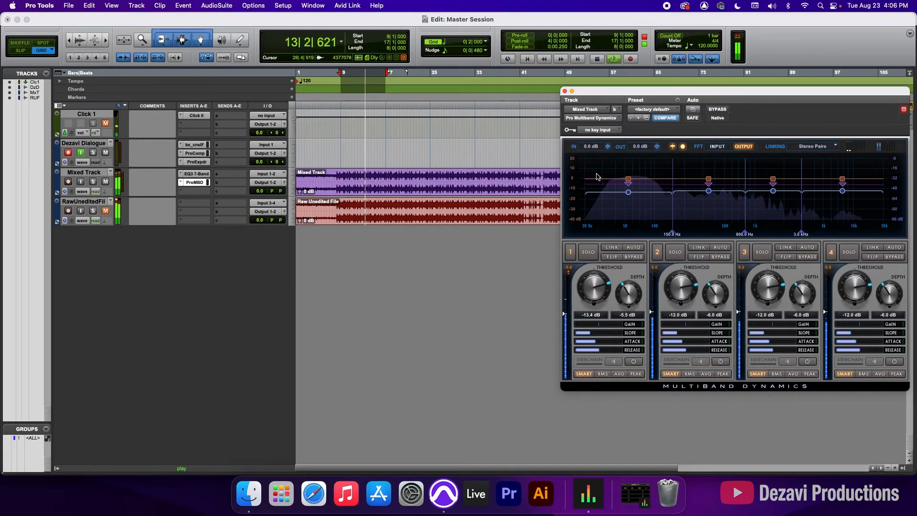
pyautogui.click(565, 92)
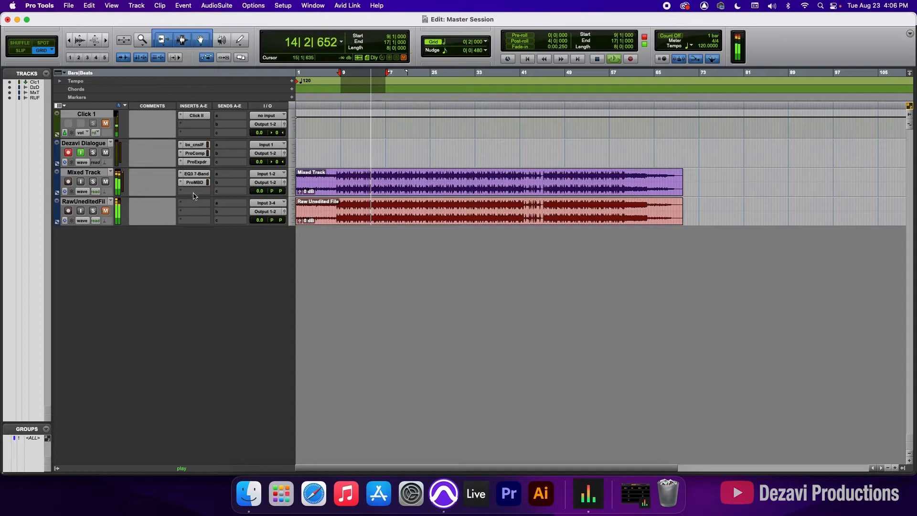
pyautogui.press('space')
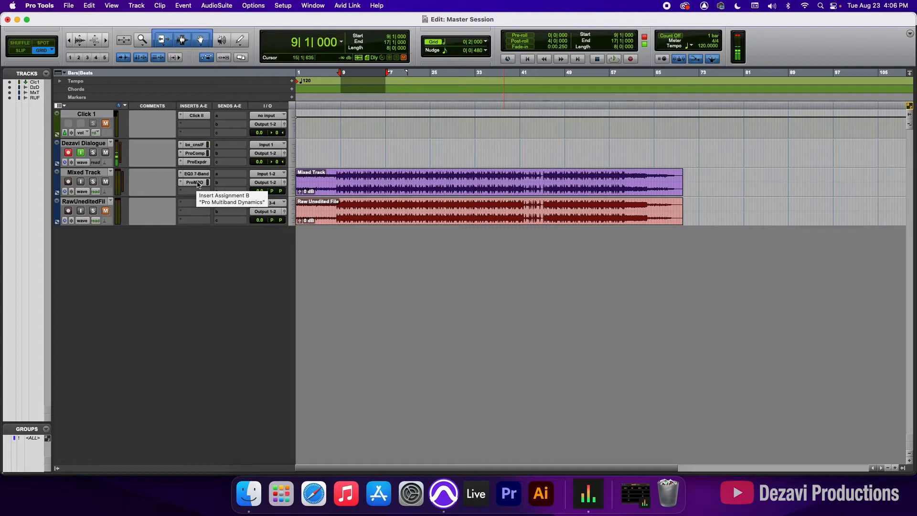
# Compare the Mixed Track during playback by bypassing and re-enabling its EQ and multiband dynamics inserts
pyautogui.keyDown('super'); pyautogui.click(198, 184); pyautogui.keyUp('super')
pyautogui.keyDown('super'); pyautogui.click(196, 175); pyautogui.keyUp('super')
pyautogui.press('space')
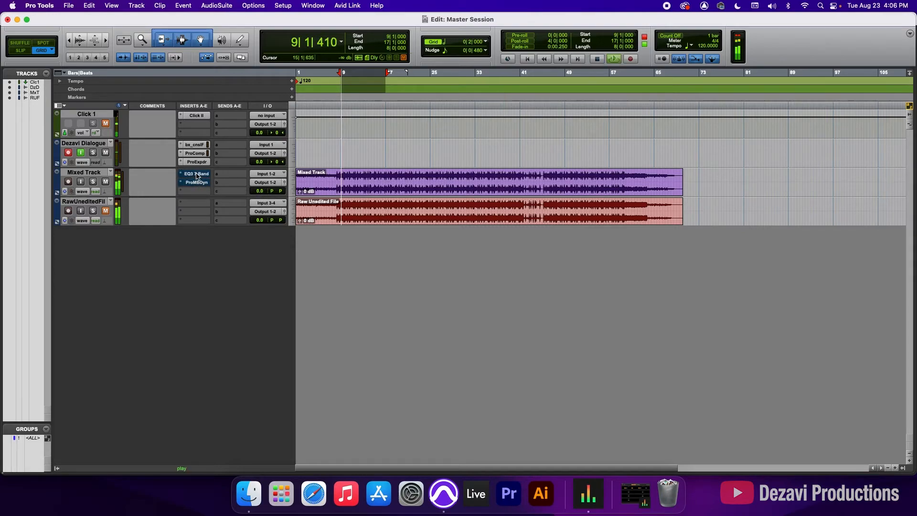
pyautogui.keyDown('super'); pyautogui.click(196, 174); pyautogui.keyUp('super')
pyautogui.keyDown('super'); pyautogui.click(197, 184); pyautogui.keyUp('super')
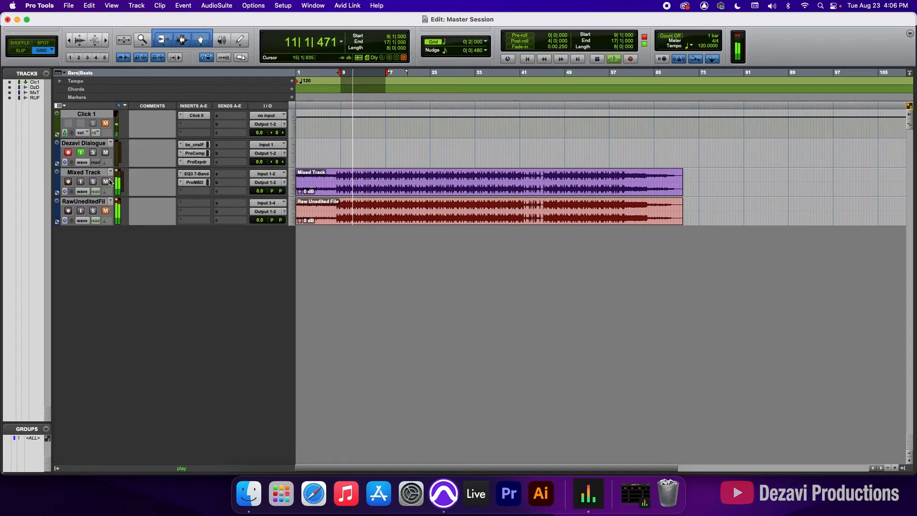
pyautogui.keyDown('super'); pyautogui.click(197, 174); pyautogui.keyUp('super')
pyautogui.keyDown('super'); pyautogui.click(197, 183); pyautogui.keyUp('super')
pyautogui.keyDown('super'); pyautogui.click(198, 175); pyautogui.keyUp('super')
pyautogui.keyDown('super'); pyautogui.click(196, 183); pyautogui.keyUp('super')
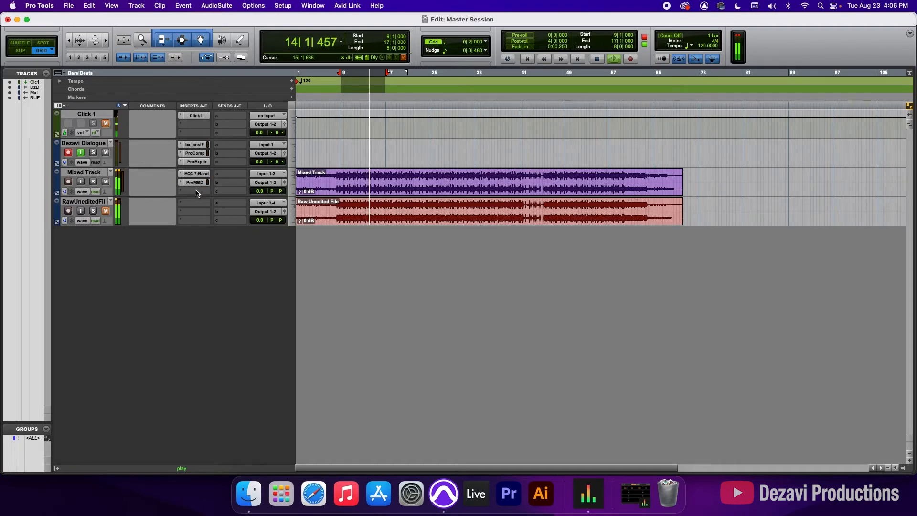
pyautogui.press('space')
# Insert the stereo Pro Limiter plug-in after the multiband dynamics on the Mixed Track
pyautogui.click(196, 193)
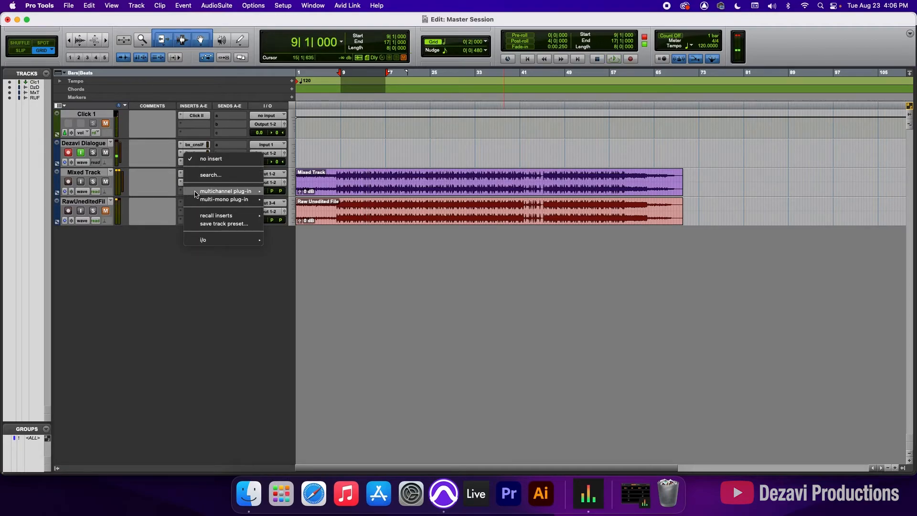
pyautogui.moveTo(196, 192)
pyautogui.moveTo(291, 202)
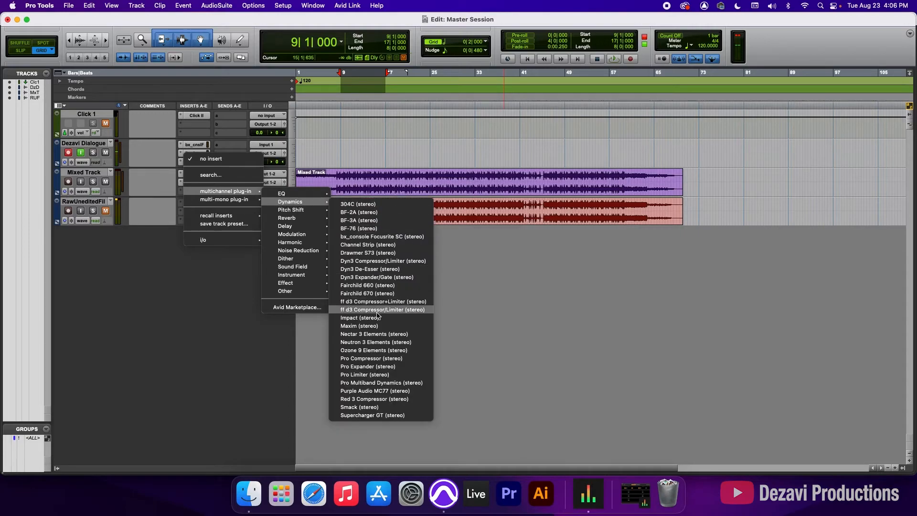
pyautogui.click(380, 376)
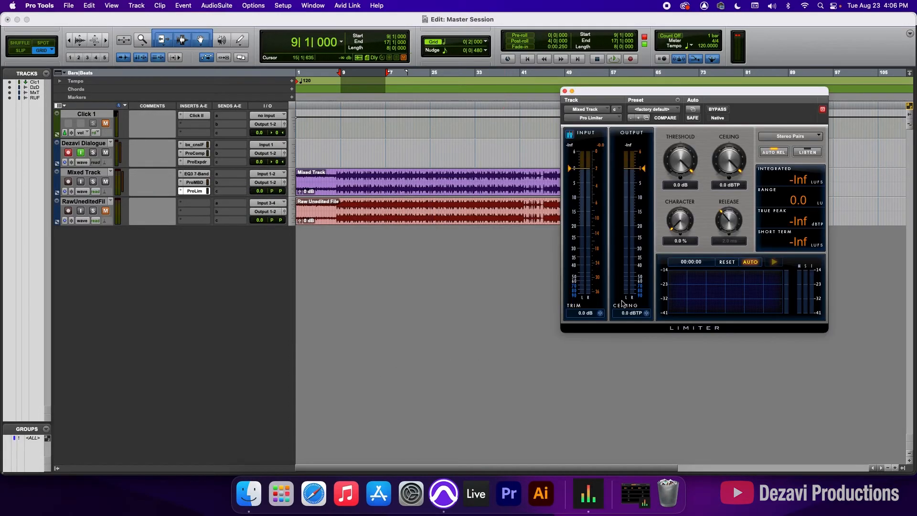
# Play the looped section and lower the Pro Limiter's threshold on the Mixed Track to -2.2 dB
pyautogui.moveTo(662, 90); pyautogui.dragTo(593, 78)
pyautogui.press('space')
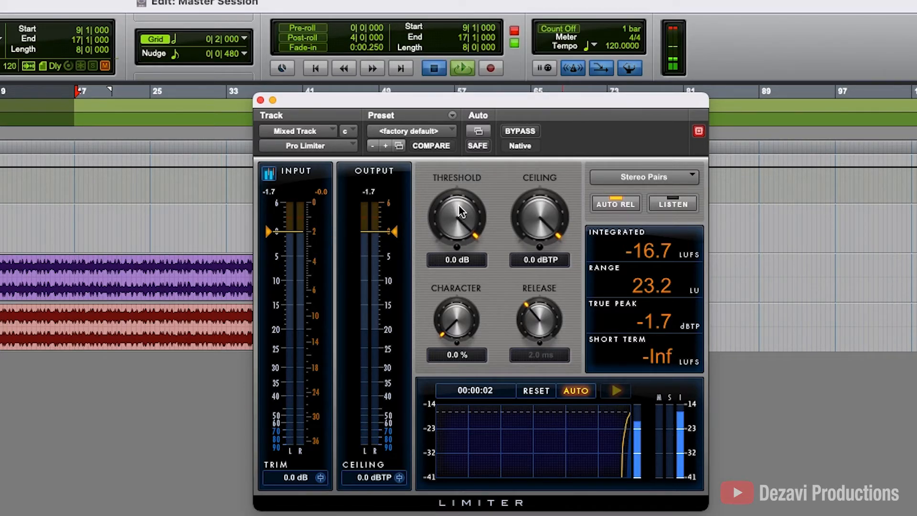
pyautogui.press('space')
pyautogui.moveTo(458, 211); pyautogui.dragTo(453, 234)
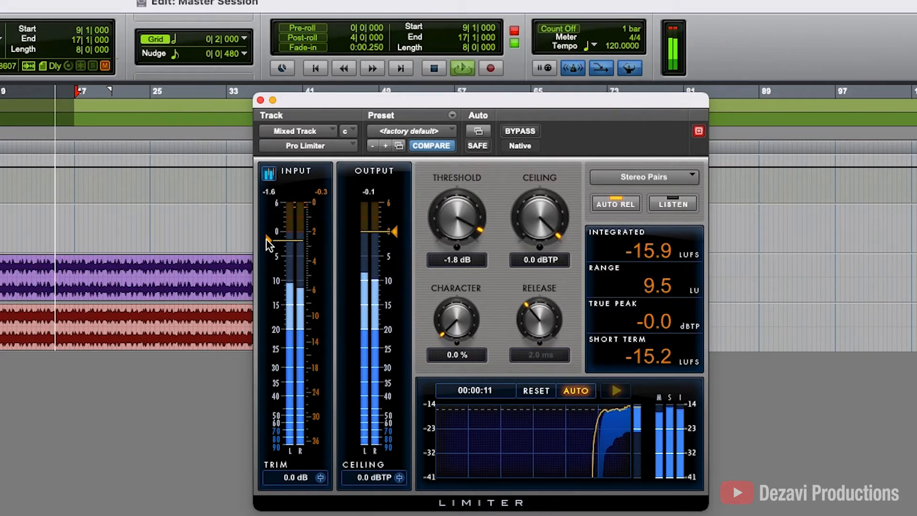
pyautogui.moveTo(268, 240); pyautogui.dragTo(269, 243)
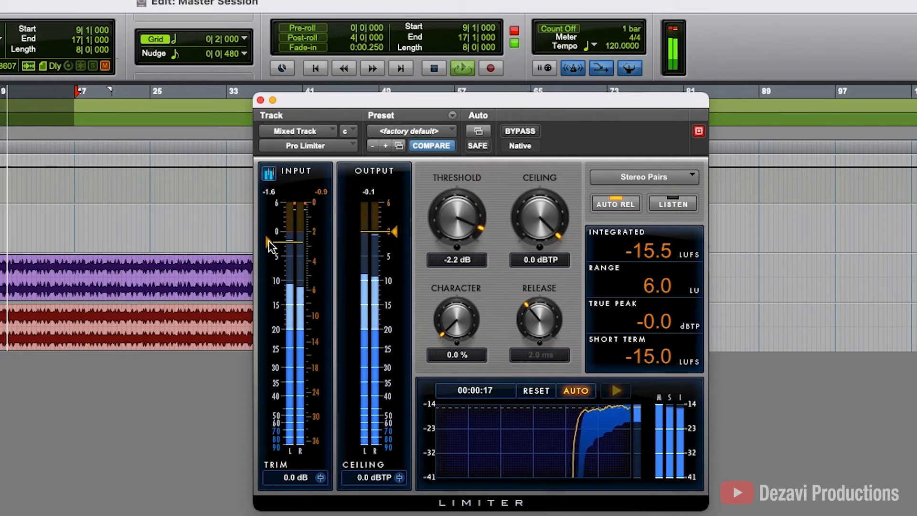
# Lower the limiter threshold to -2.7 dB while monitoring in Listen mode, turn Listen off, close the plug-in window and stop playback
pyautogui.click(687, 205)
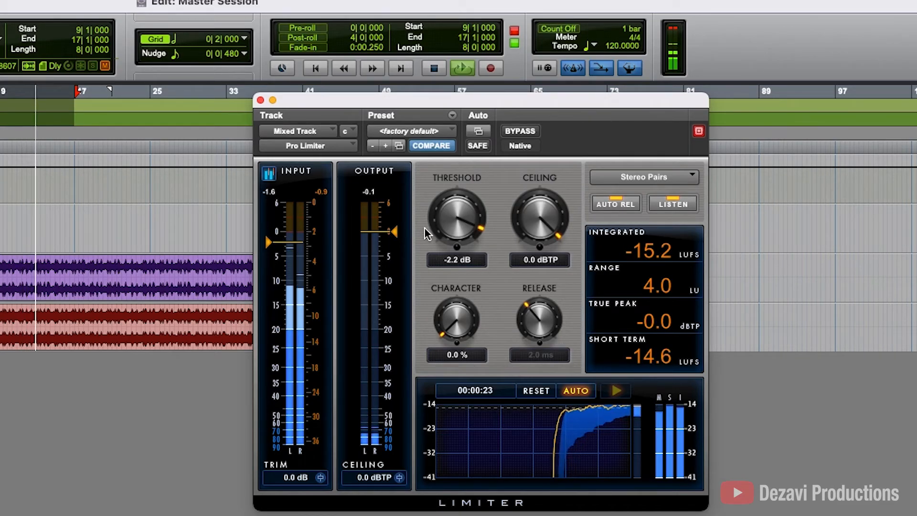
pyautogui.moveTo(266, 242); pyautogui.dragTo(269, 249)
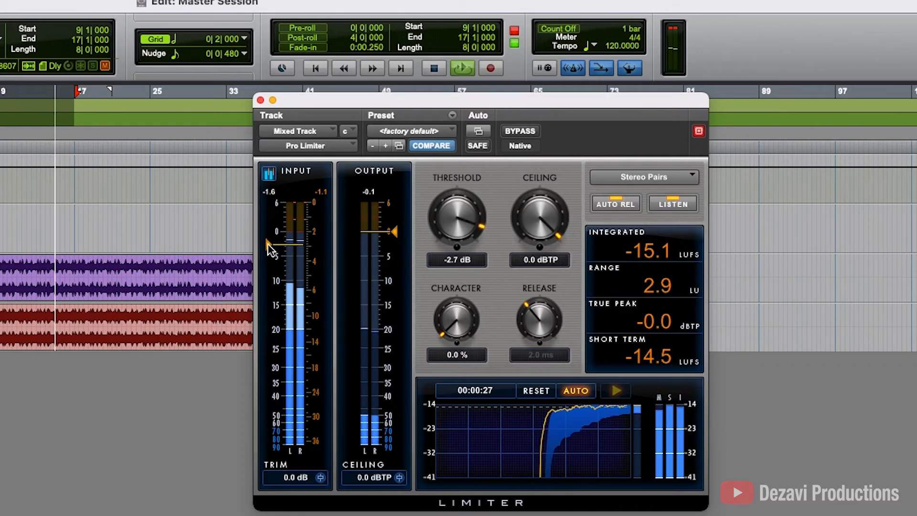
pyautogui.click(673, 204)
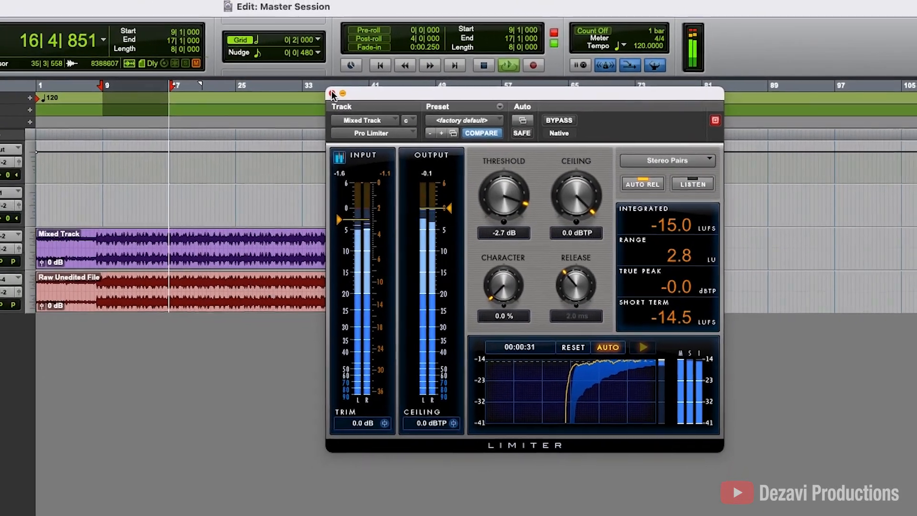
pyautogui.click(330, 93)
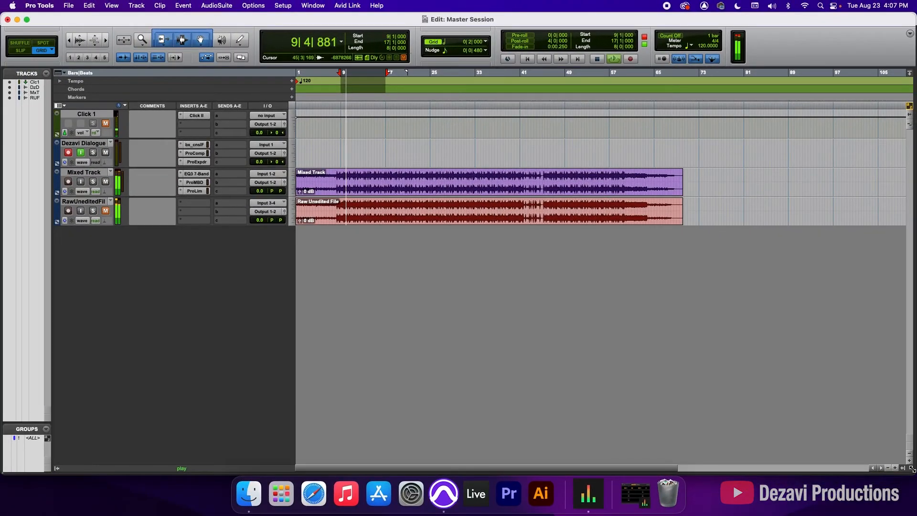
pyautogui.click(894, 467)
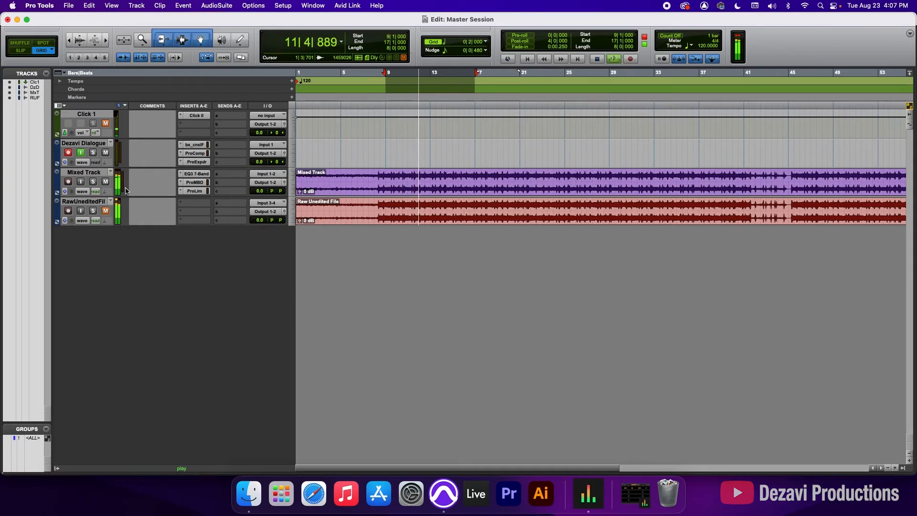
pyautogui.press('space')
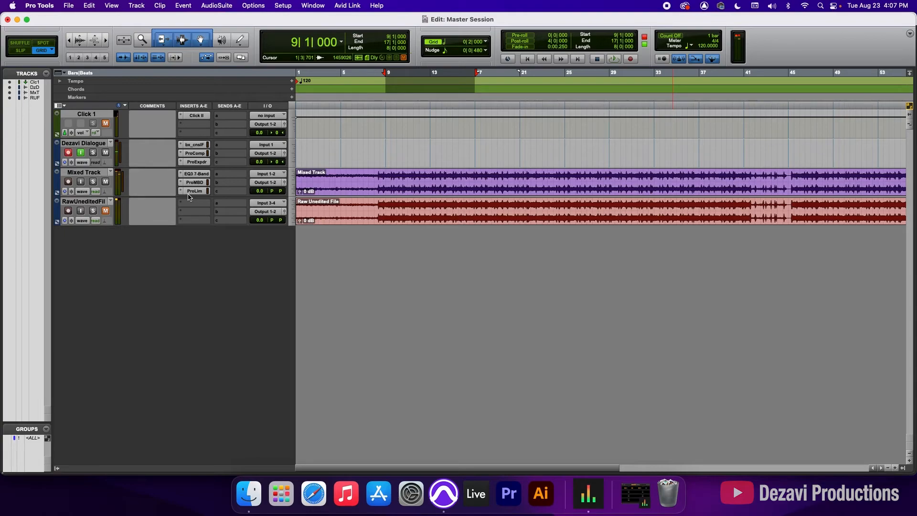
# In the Mix window, play the Mixed Track with its EQ, multiband dynamics and limiter inserts bypassed, and re-enable all three during playback
pyautogui.press('super+equal')
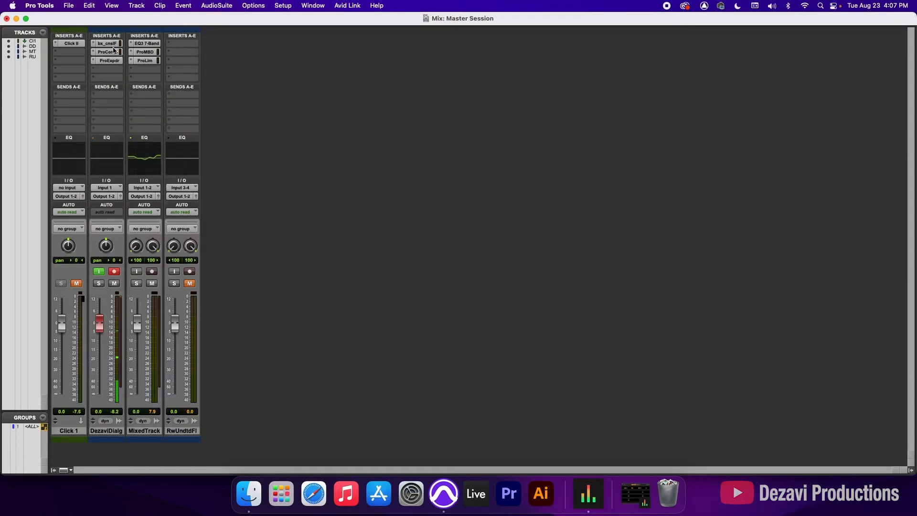
pyautogui.keyDown('super'); pyautogui.click(152, 43); pyautogui.keyUp('super')
pyautogui.keyDown('super'); pyautogui.click(152, 51); pyautogui.keyUp('super')
pyautogui.keyDown('super'); pyautogui.click(152, 60); pyautogui.keyUp('super')
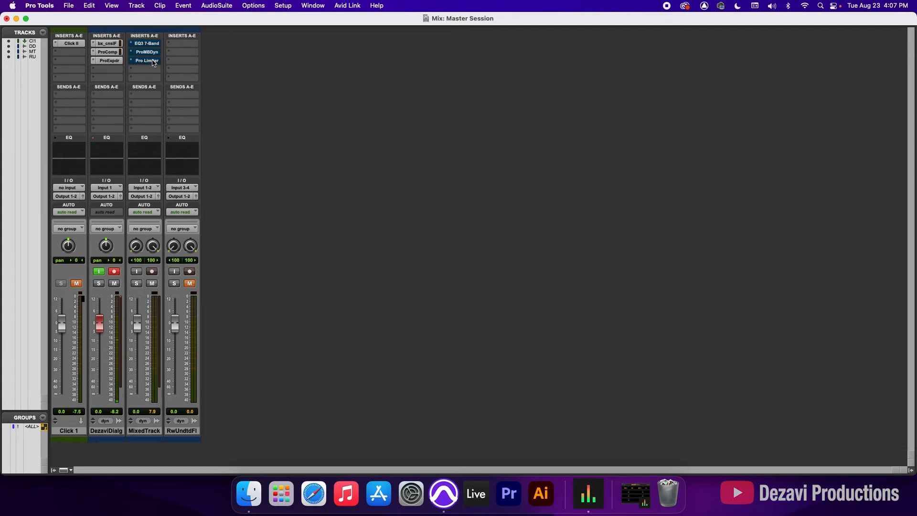
pyautogui.press('space')
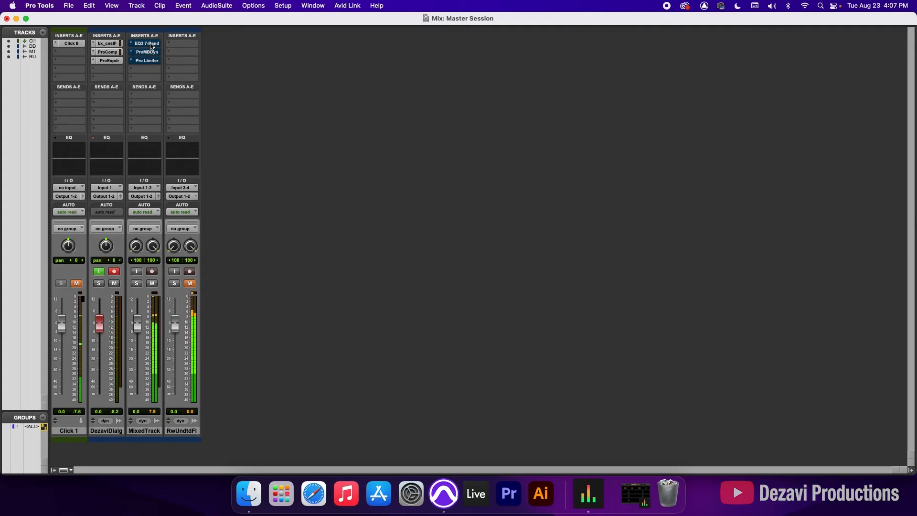
pyautogui.keyDown('super'); pyautogui.click(152, 45); pyautogui.keyUp('super')
pyautogui.keyDown('super'); pyautogui.click(151, 53); pyautogui.keyUp('super')
pyautogui.keyDown('super'); pyautogui.click(152, 61); pyautogui.keyUp('super')
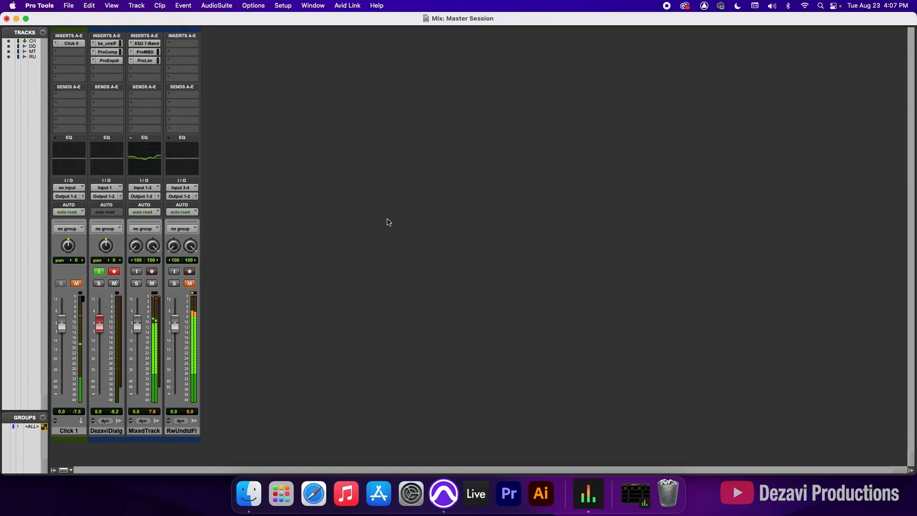
# Repeat the Mixed Track comparison during playback, bypassing and re-enabling its three mastering inserts once more
pyautogui.press('super+equal')
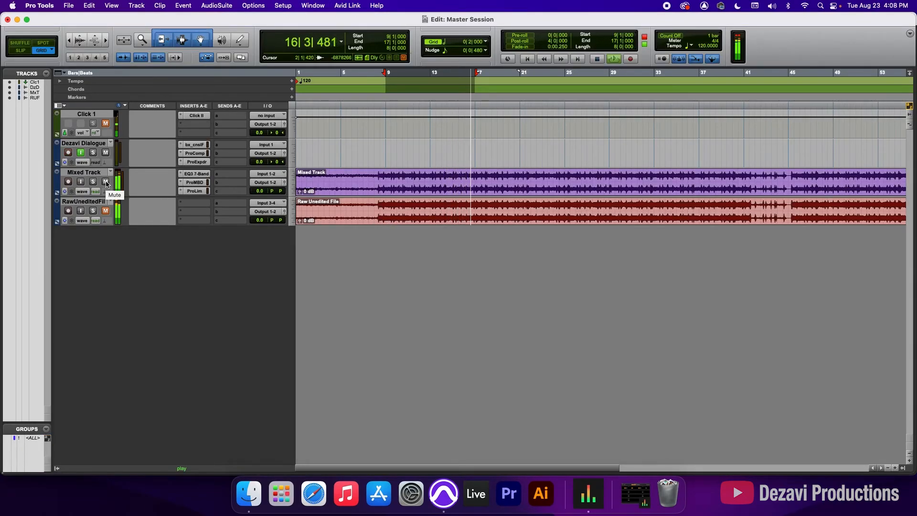
pyautogui.press('super+equal')
pyautogui.moveTo(147, 72); pyautogui.dragTo(152, 45)
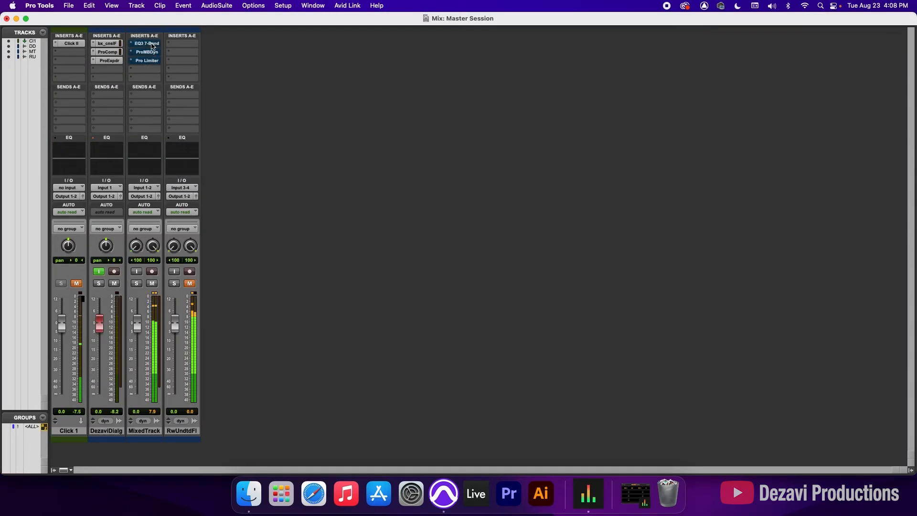
pyautogui.keyDown('super'); pyautogui.click(152, 45); pyautogui.keyUp('super')
pyautogui.keyDown('super'); pyautogui.click(153, 52); pyautogui.keyUp('super')
pyautogui.keyDown('super'); pyautogui.click(153, 61); pyautogui.keyUp('super')
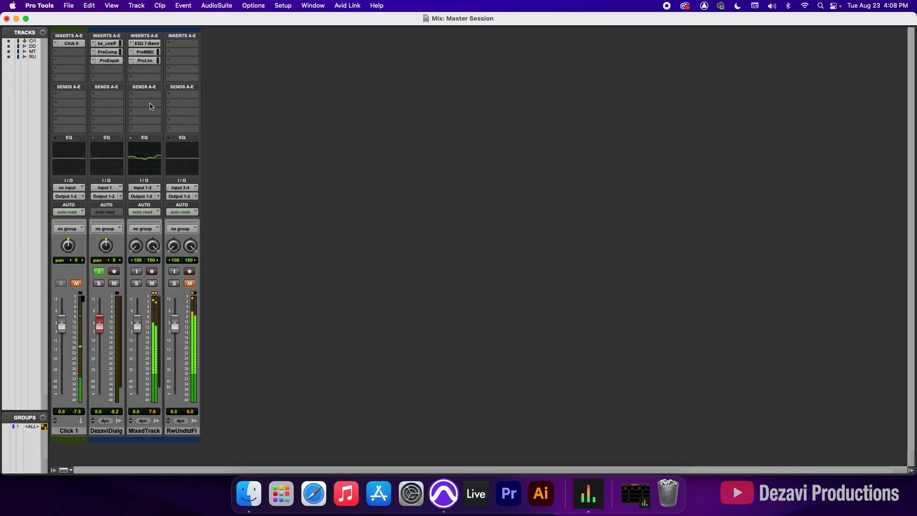
# Compare with the raw file by muting the Mixed Track and unmuting the Raw Unedited File track, stop playback and return to the session start
pyautogui.press('super+equal')
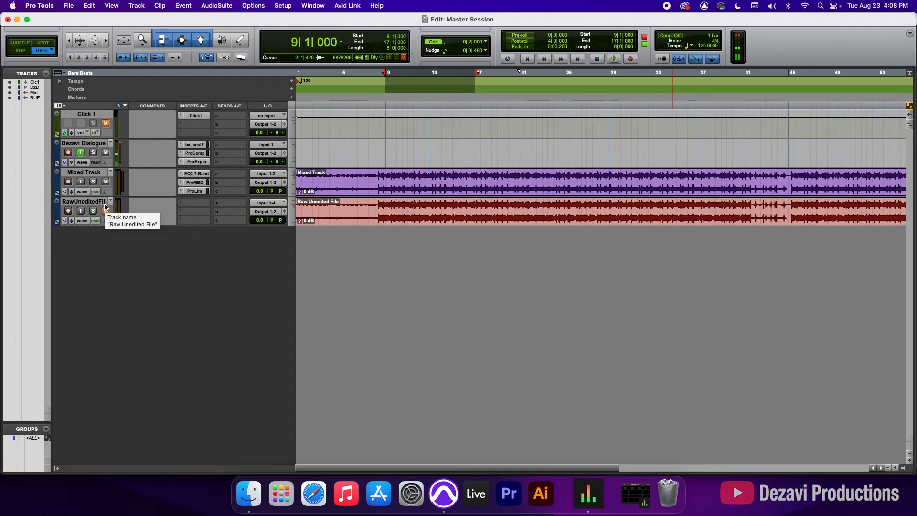
pyautogui.press('super+equal')
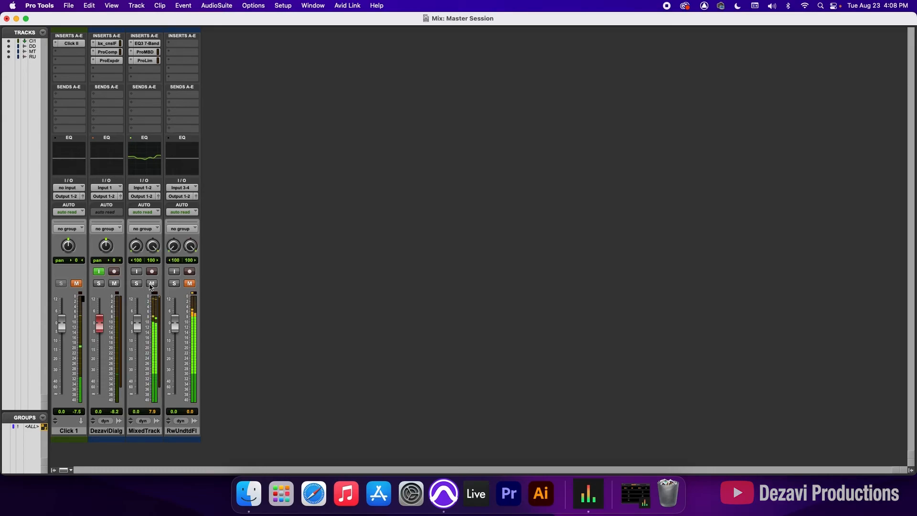
pyautogui.click(190, 284)
pyautogui.press('space')
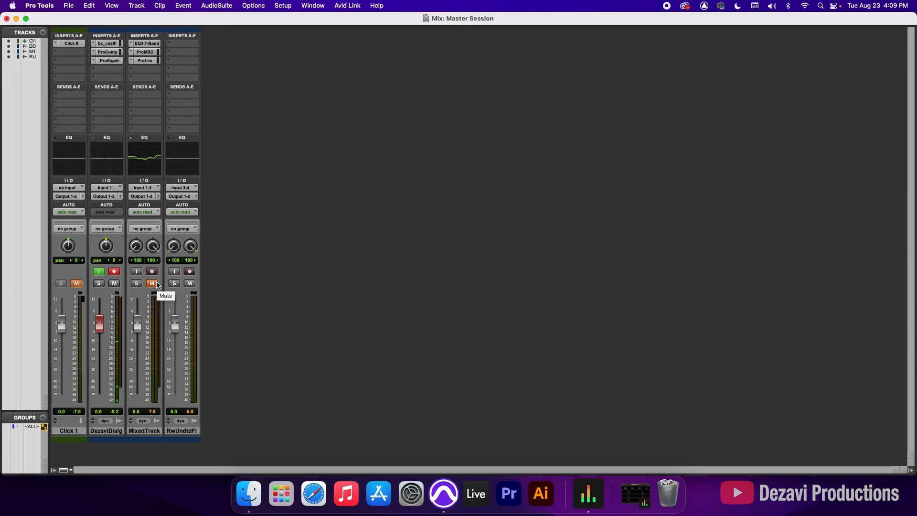
pyautogui.press('super+equal')
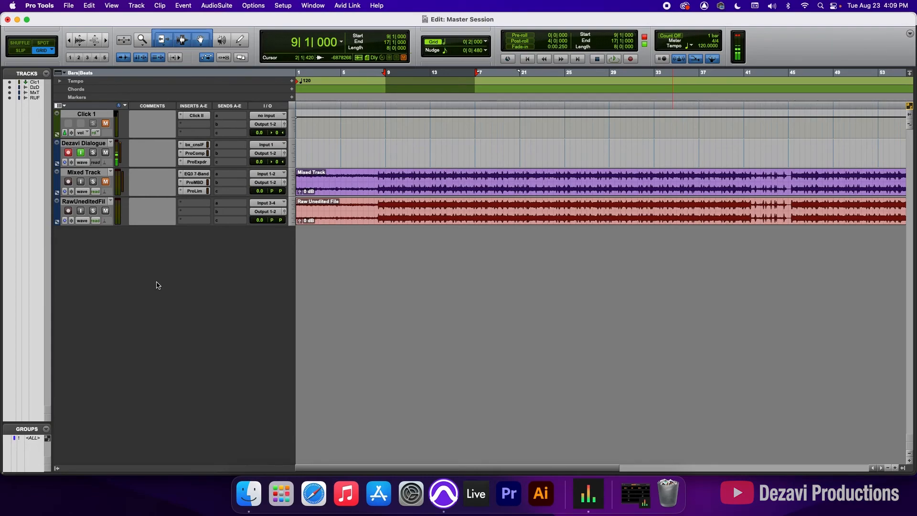
pyautogui.press('Return')
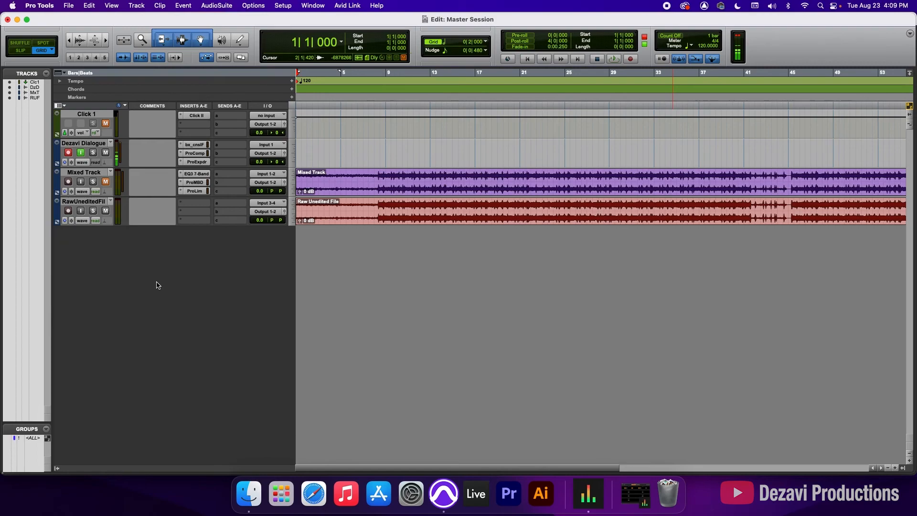